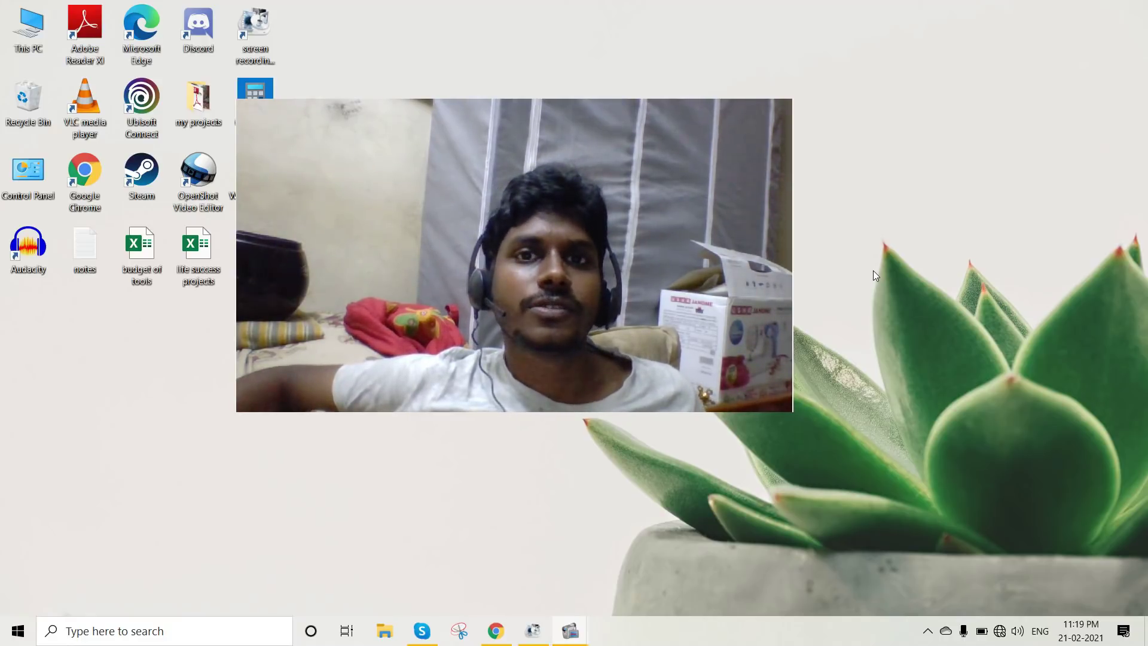
Shrink the webcam preview window and move it to the lower-right corner of the desktop.
mouse_move(717, 305)
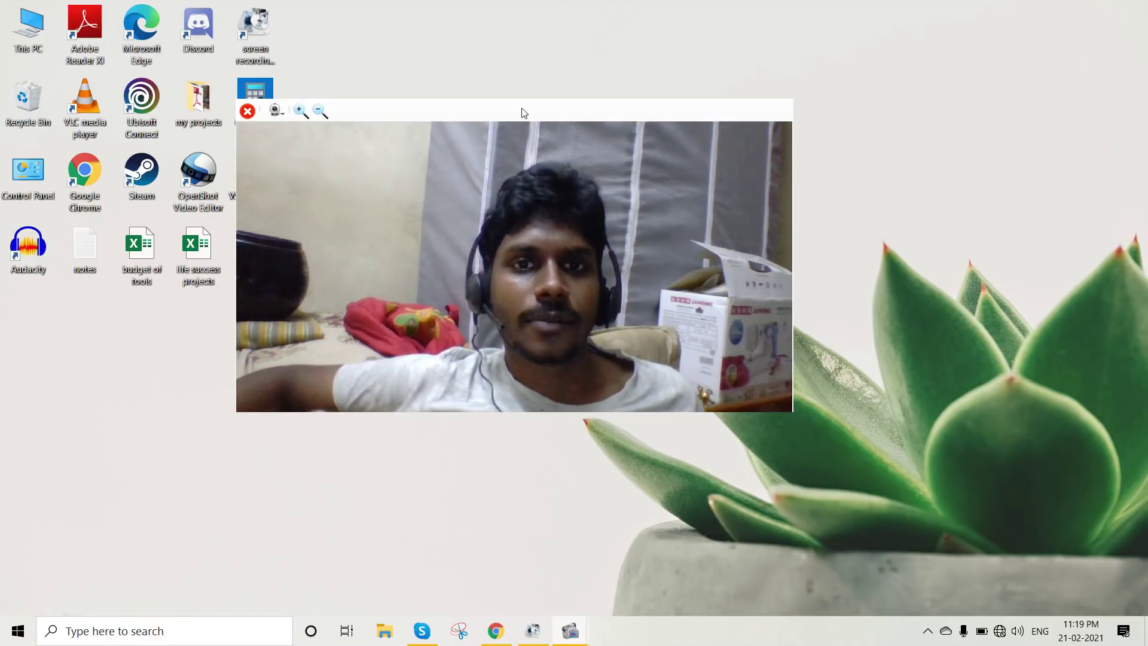
left_click_drag(524, 113, 758, 175)
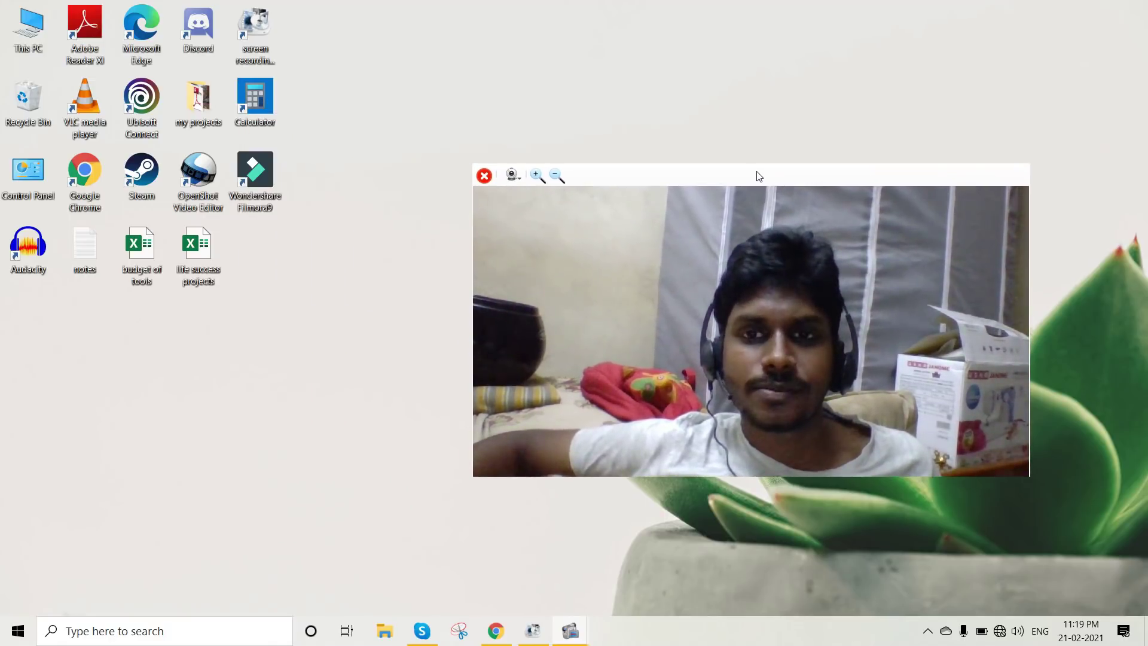
left_click(554, 173)
left_click(554, 174)
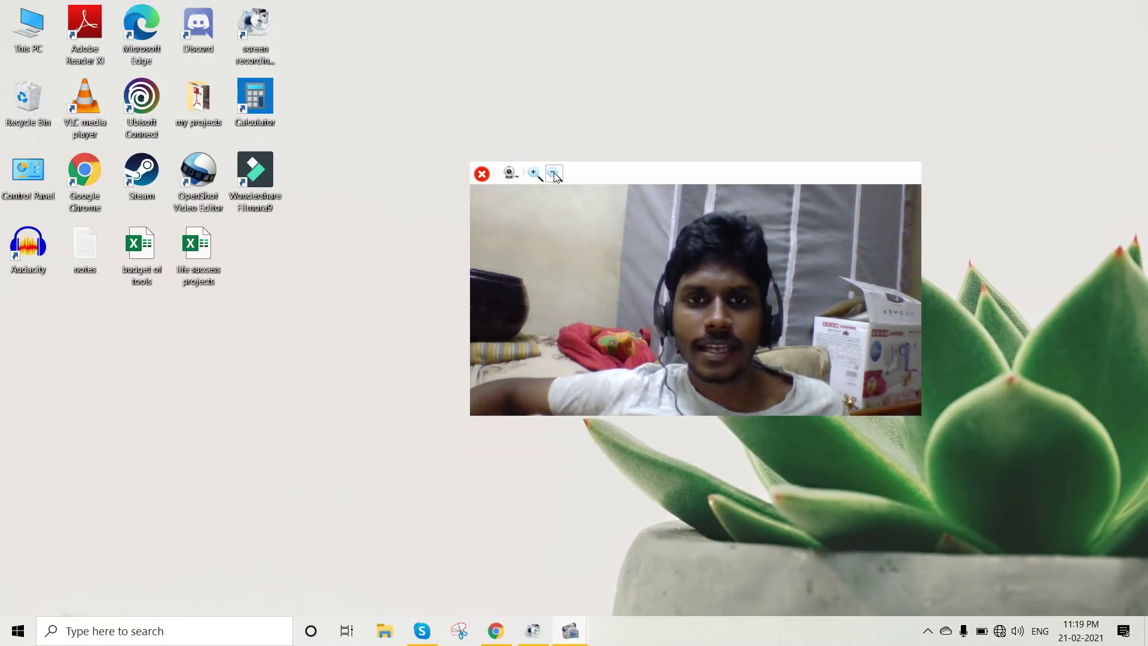
left_click(554, 173)
left_click_drag(625, 175, 905, 398)
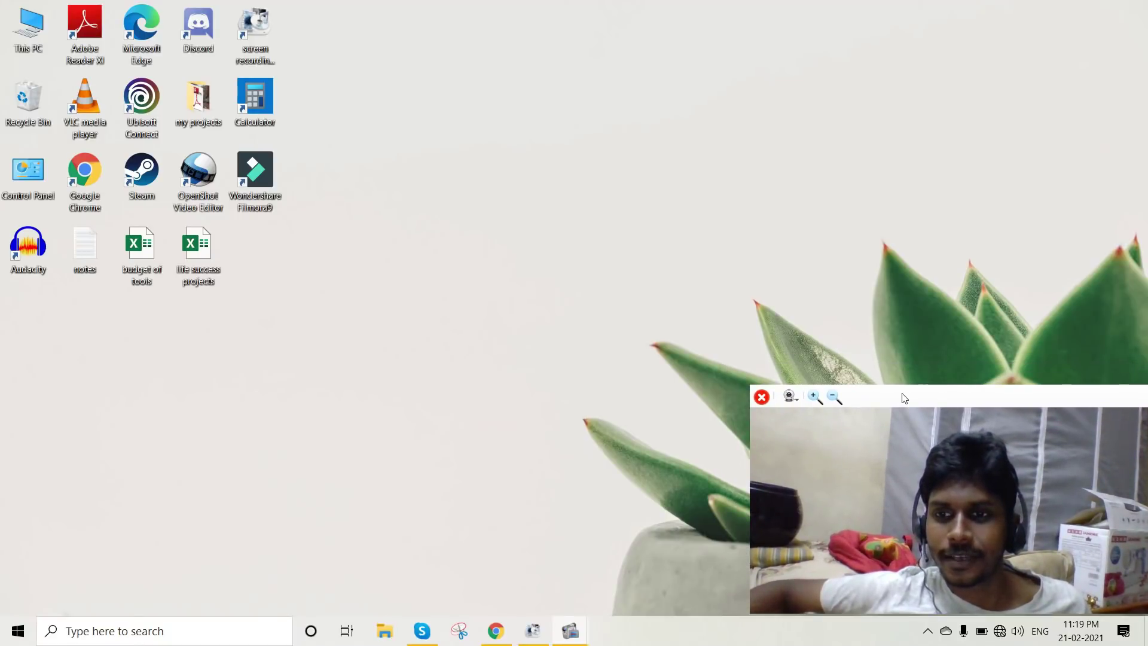
Switch to Chrome and read the Analytics Help article on the demo account through to the access removal instructions.
left_click(496, 633)
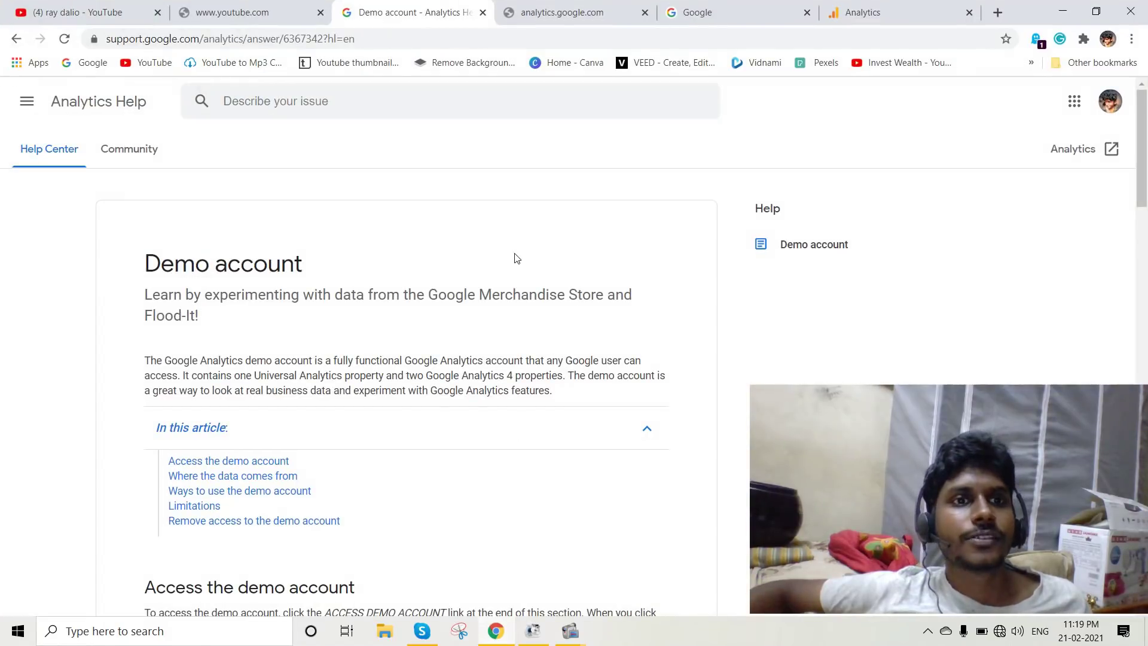
scroll(539, 275, "down", 3)
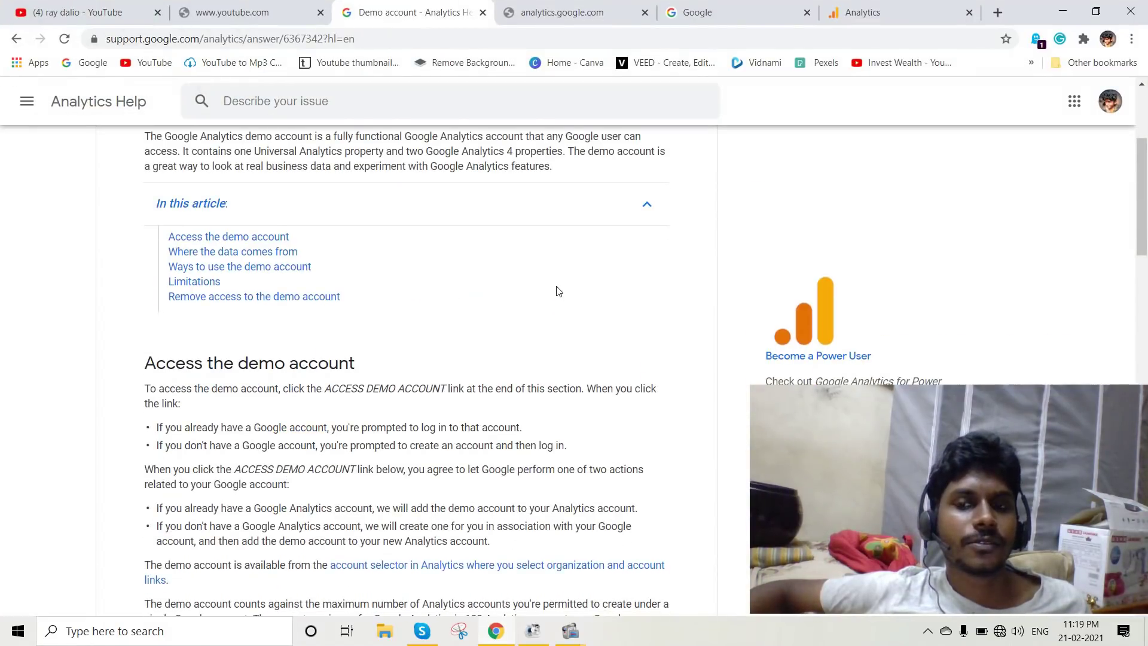
scroll(556, 290, "up", 3)
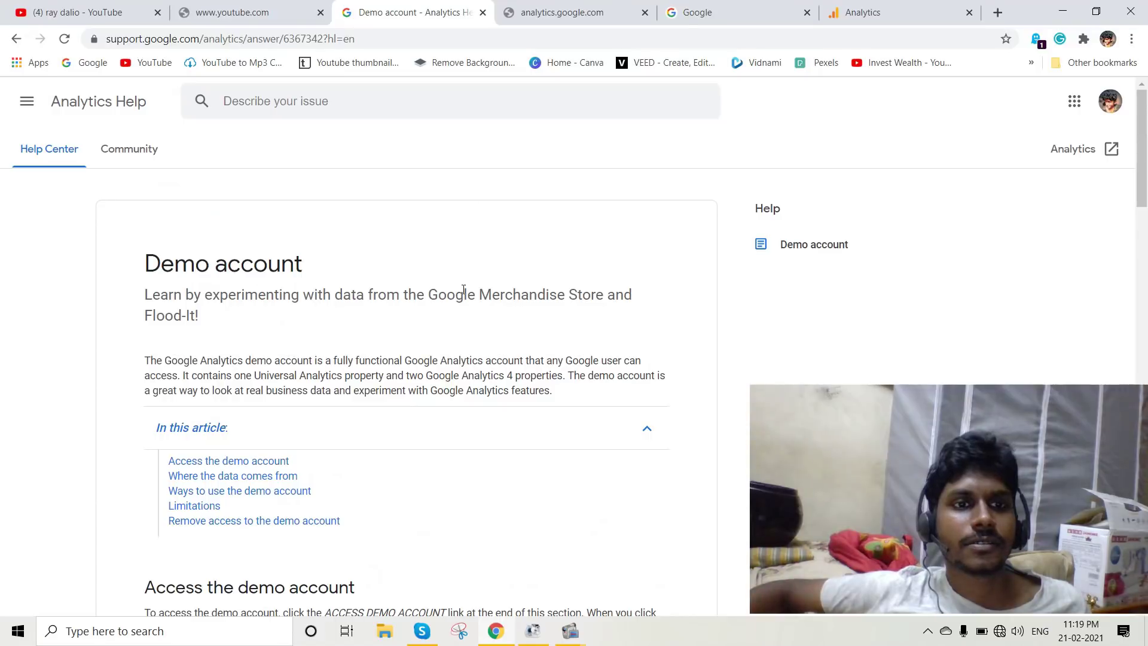
scroll(436, 325, "down", 10)
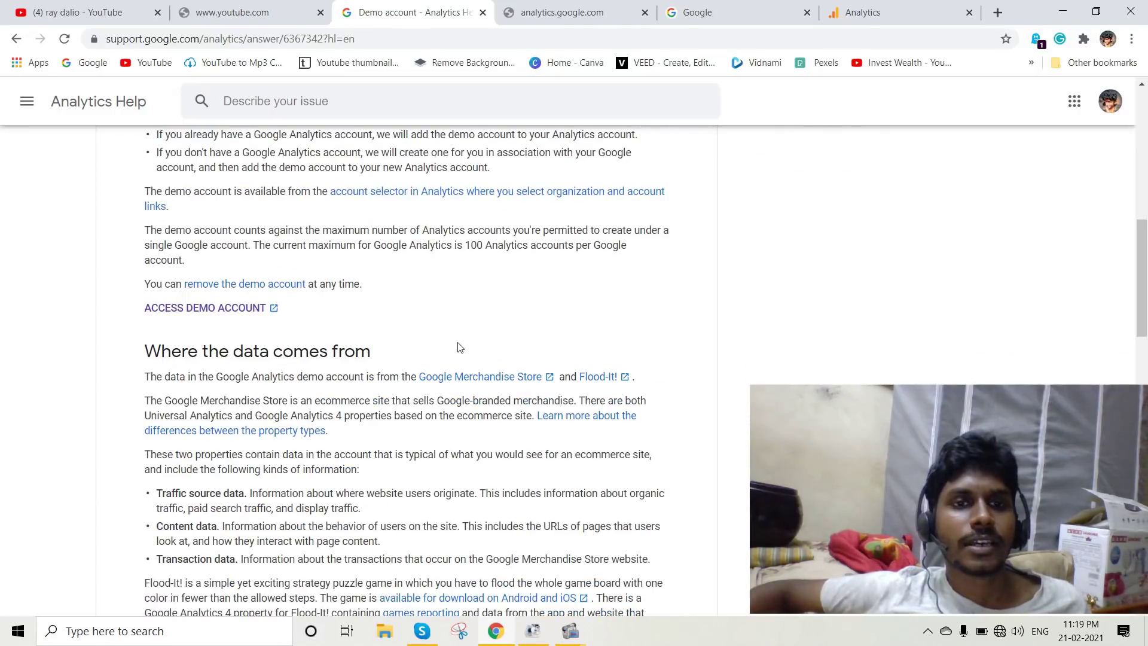
scroll(460, 323, "up", 1)
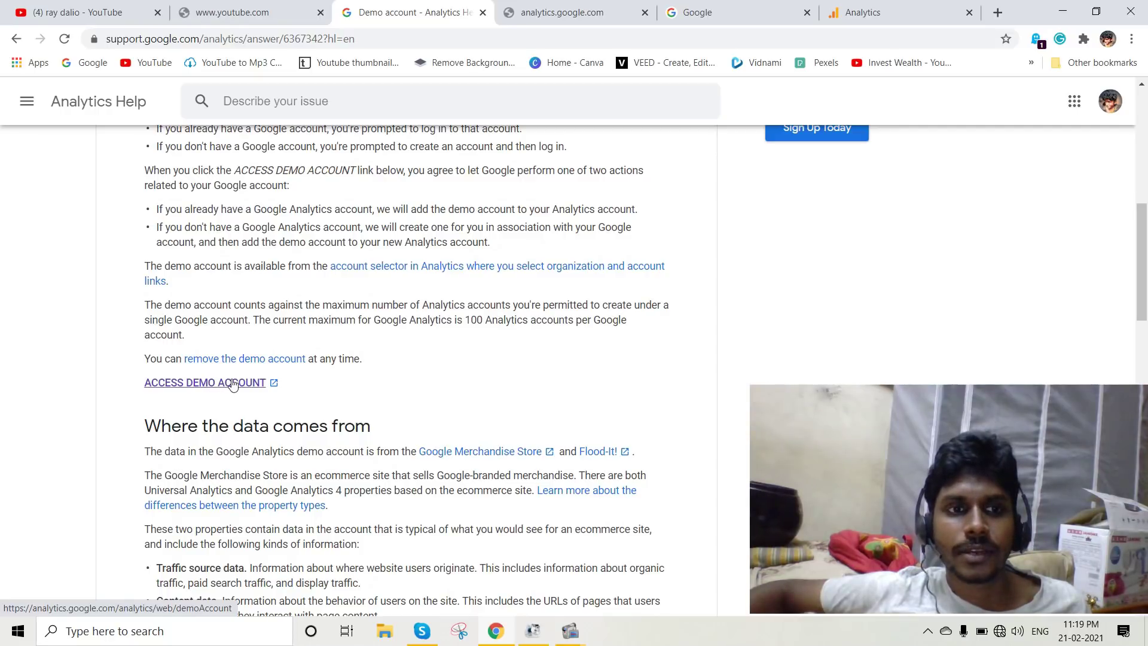
scroll(418, 413, "down", 9)
scroll(427, 430, "down", 6)
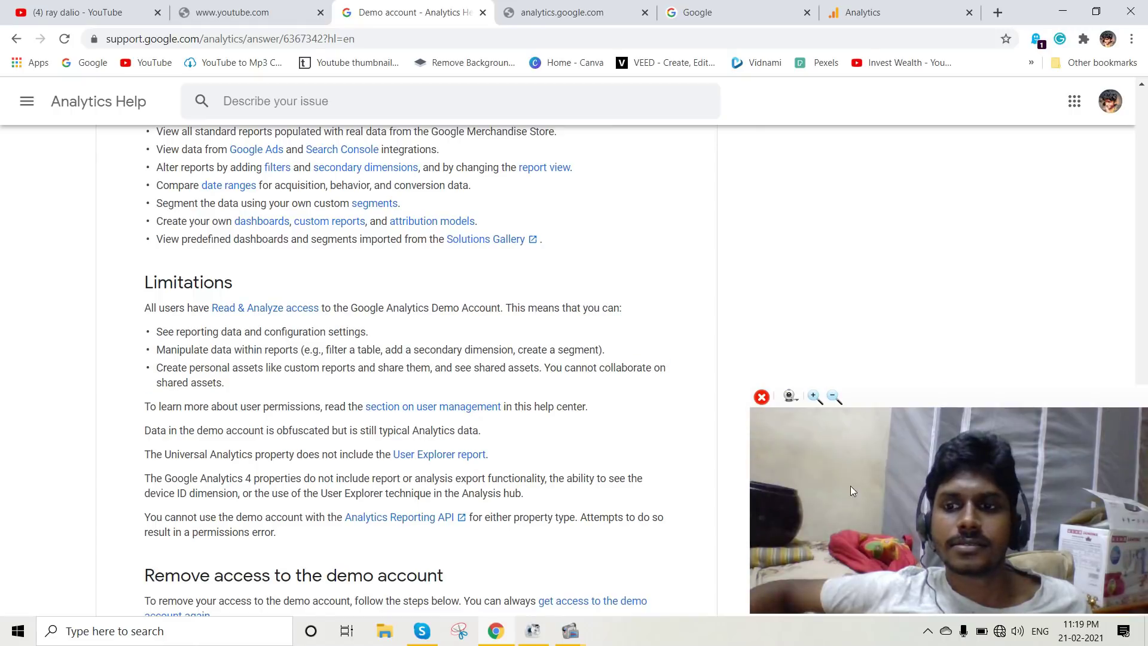
scroll(513, 417, "down", 1)
scroll(525, 414, "down", 3)
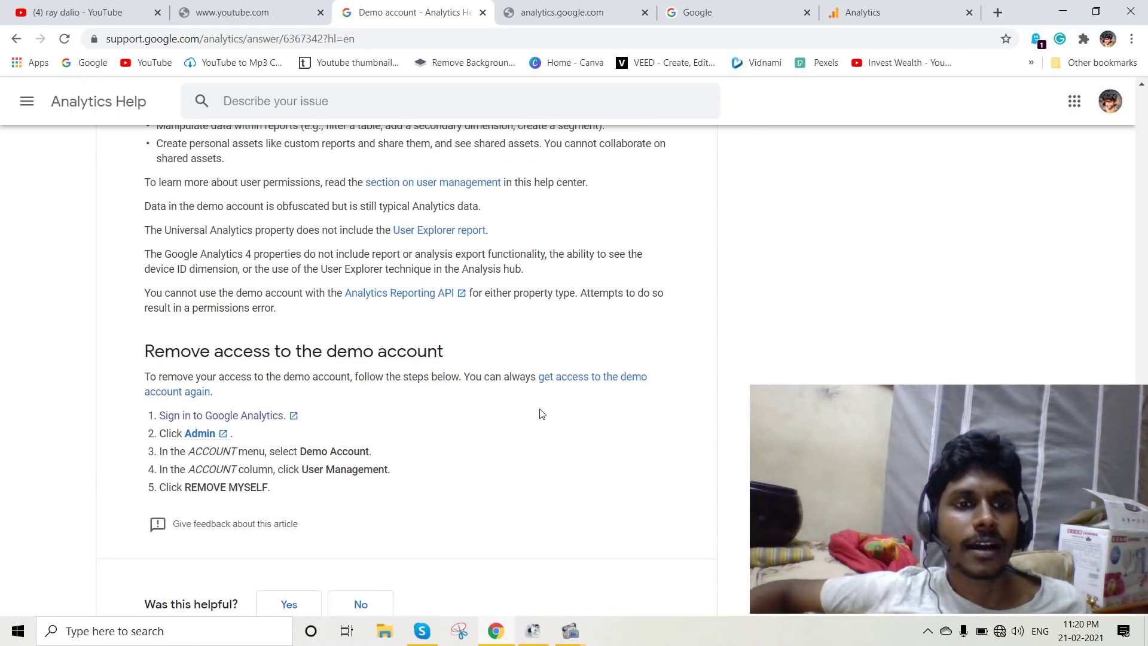
Review the article's demo account uses and limitations, and return to its section on getting access.
scroll(532, 478, "up", 3)
scroll(461, 407, "up", 4)
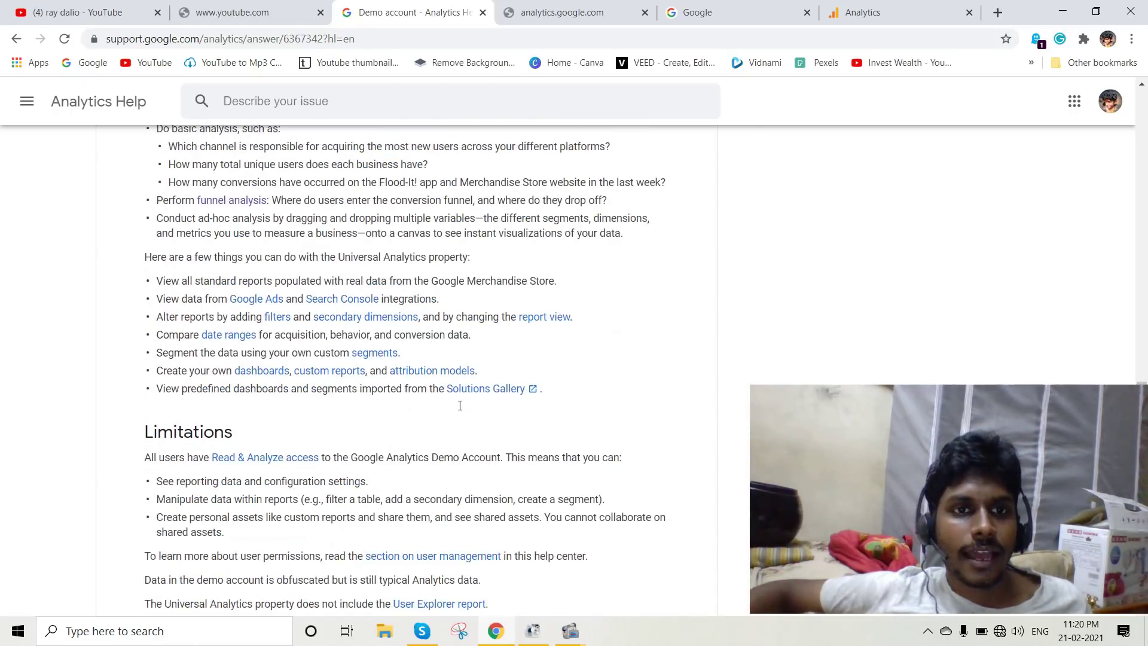
scroll(487, 481, "up", 6)
scroll(488, 485, "down", 12)
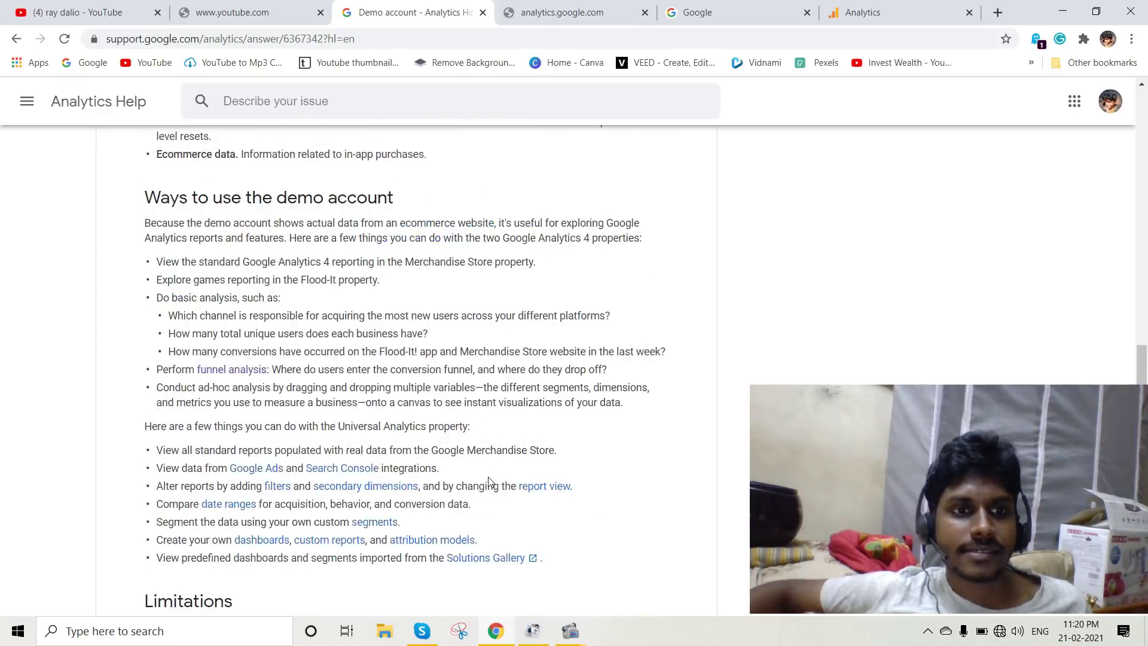
scroll(490, 482, "up", 5)
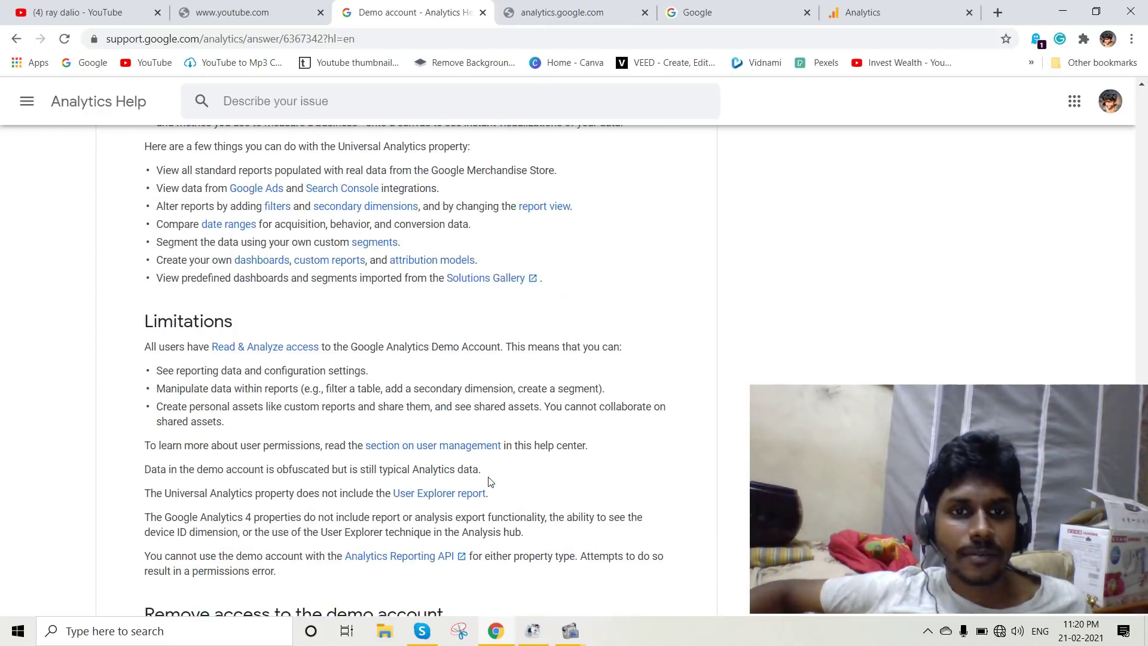
scroll(487, 479, "down", 4)
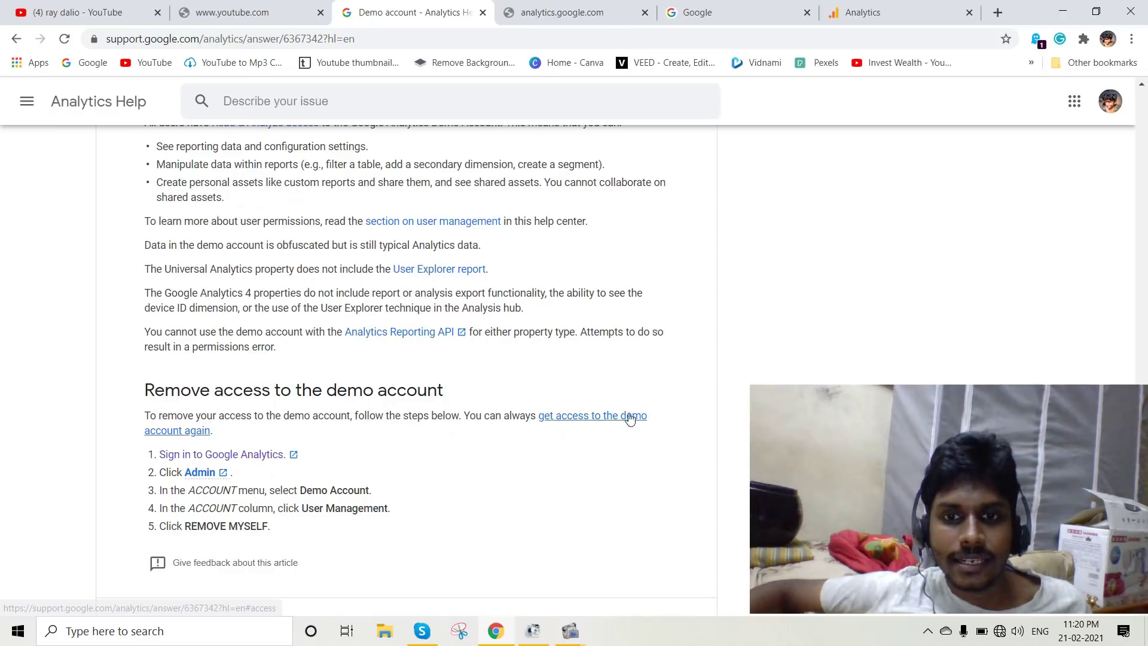
left_click(589, 422)
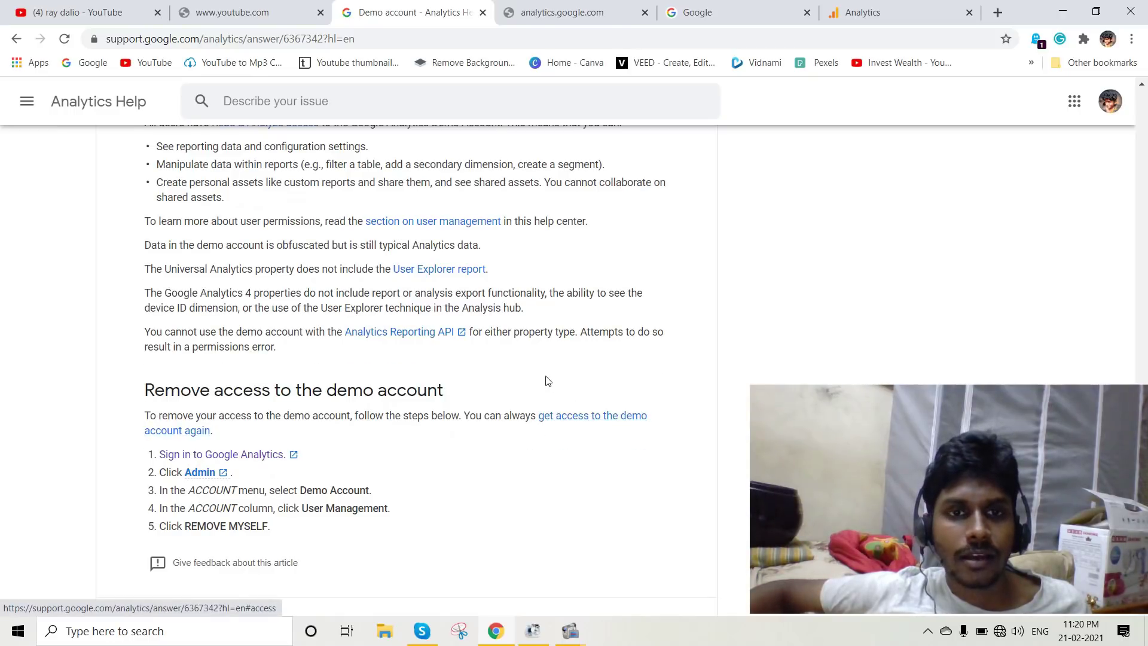
scroll(418, 401, "up", 3)
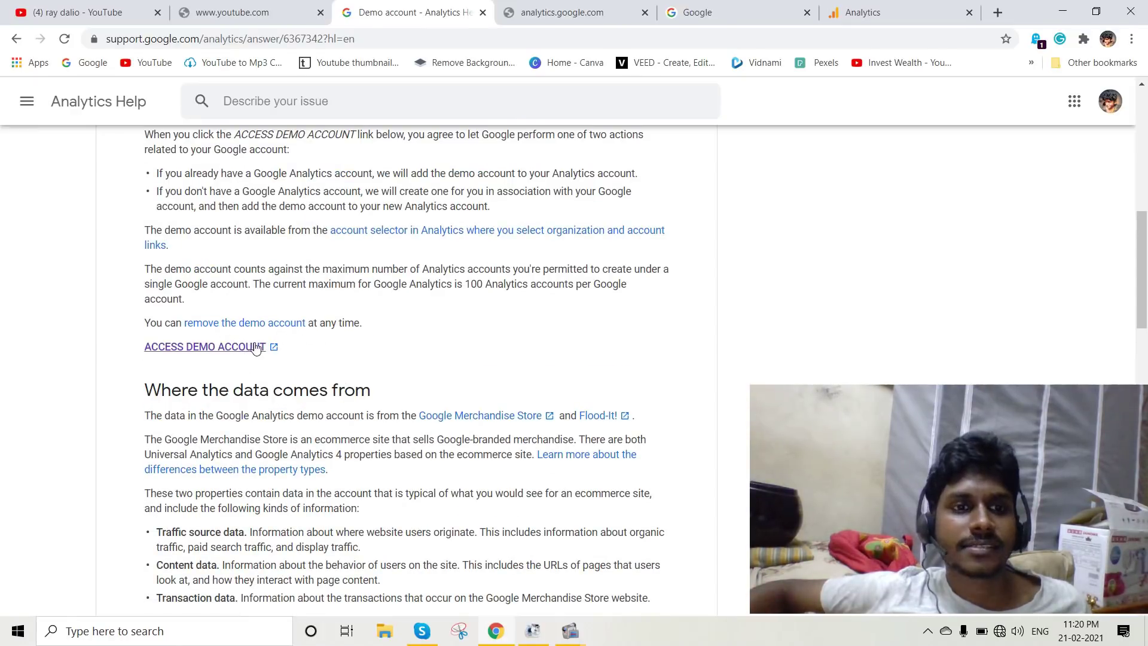
Close the offline analytics.google.com demo account page and bring up the open Google Analytics page.
left_click(531, 19)
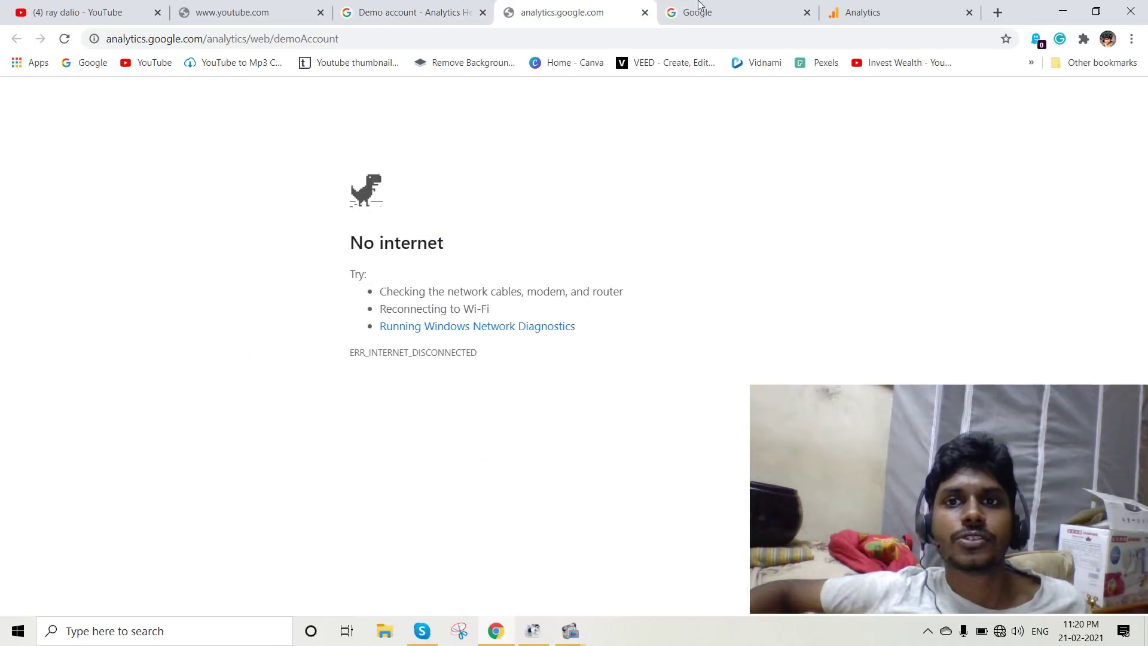
left_click(645, 14)
left_click(723, 6)
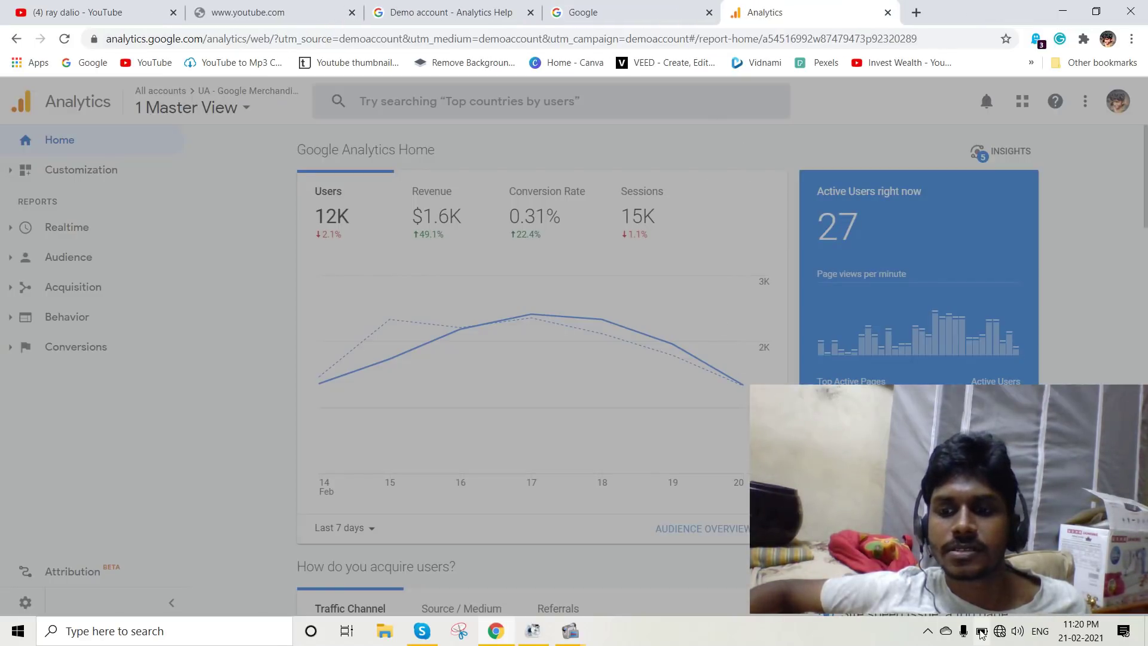
Turn on Wi-Fi with a connection to the CL@$$y network and reload the Analytics page.
left_click(1002, 633)
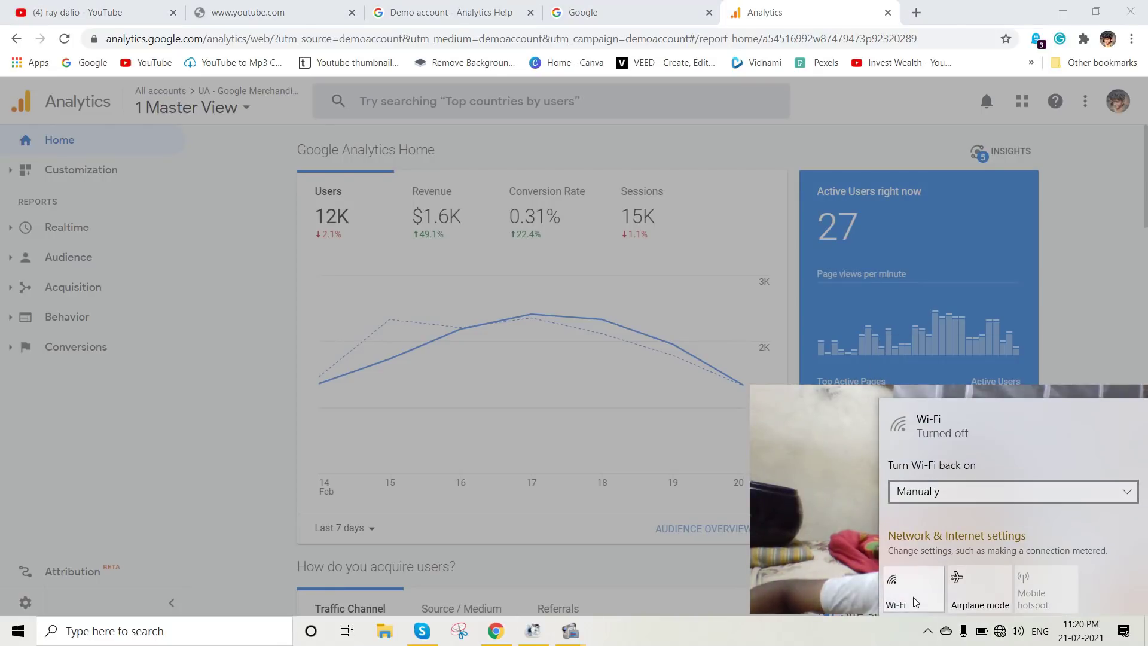
left_click(891, 583)
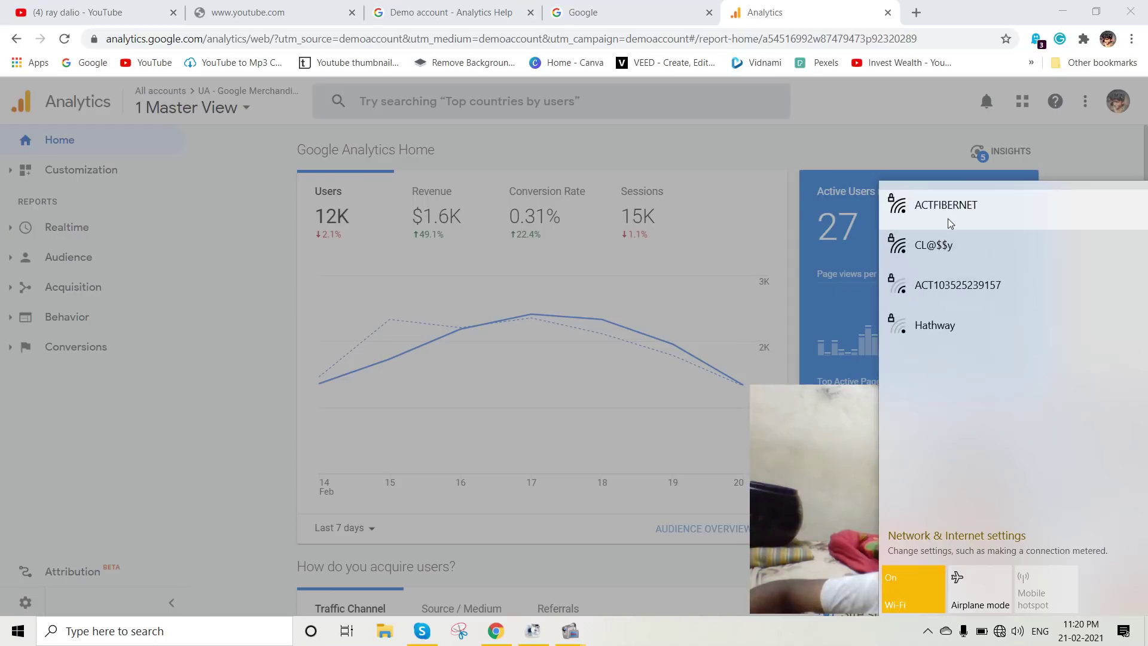
left_click(995, 251)
left_click(1081, 314)
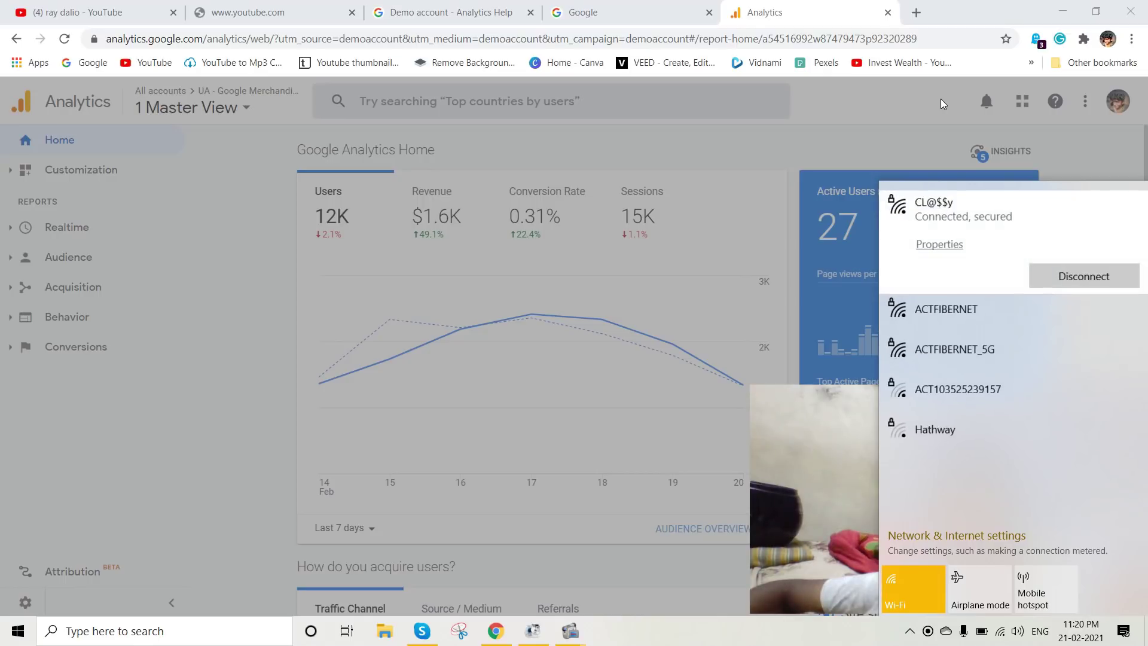
left_click(944, 104)
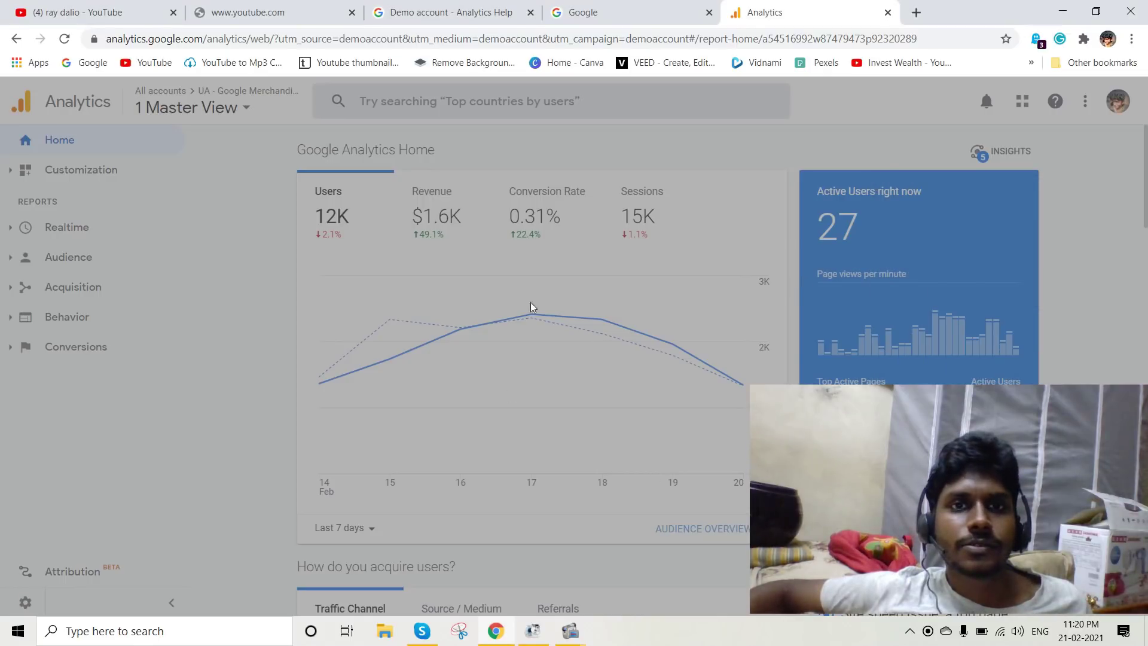
left_click(64, 38)
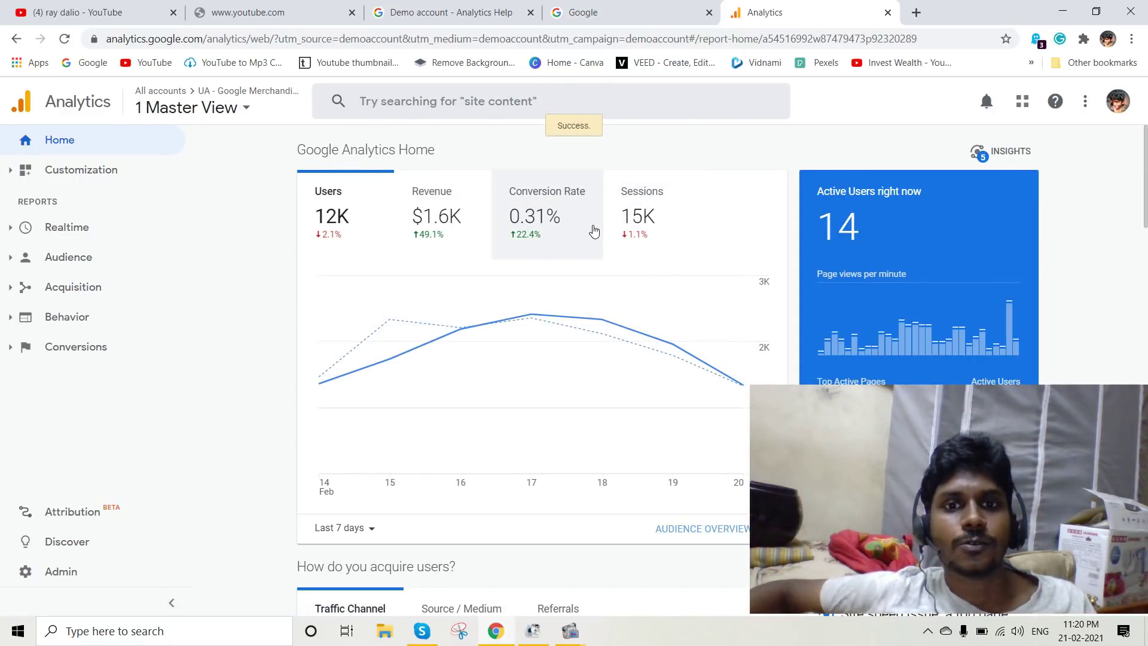
Look over the Analytics Home overview, and shrink and shift the webcam preview so it covers less of the active users card.
scroll(622, 233, "down", 3)
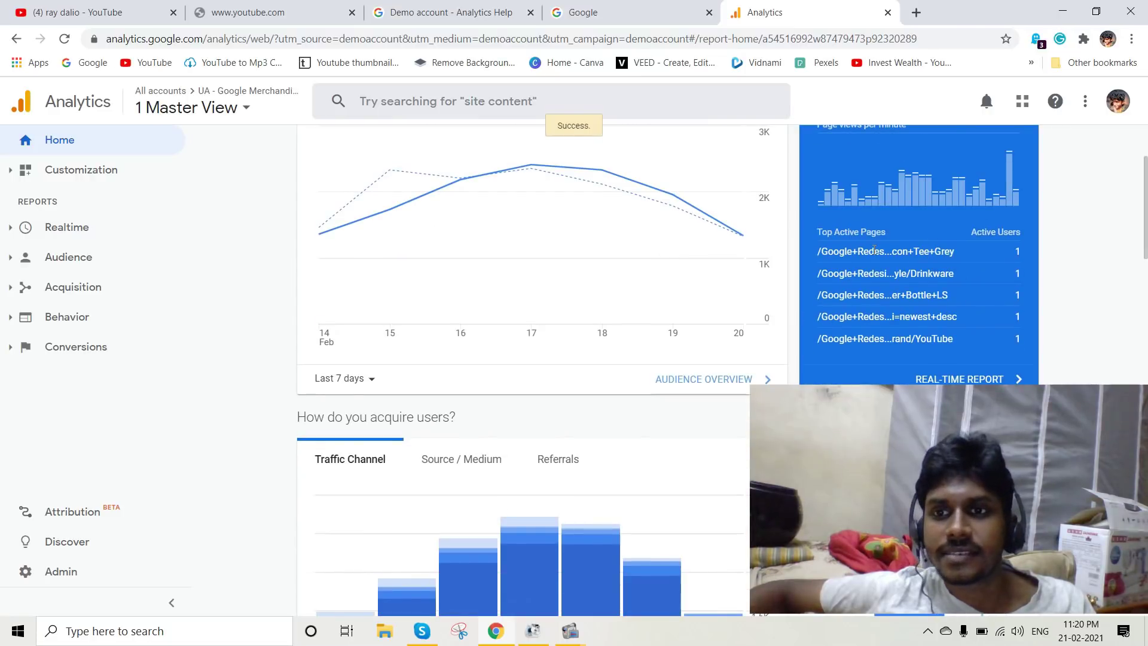
scroll(773, 296, "up", 1)
scroll(579, 274, "down", 2)
scroll(672, 290, "up", 3)
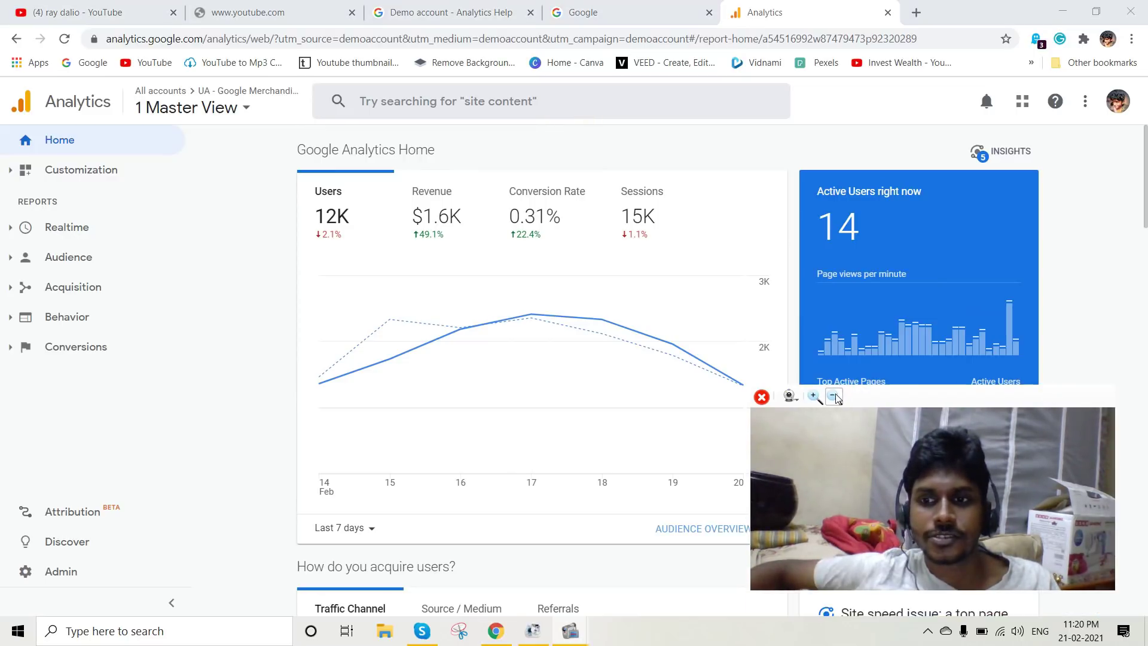
left_click_drag(926, 400, 1017, 476)
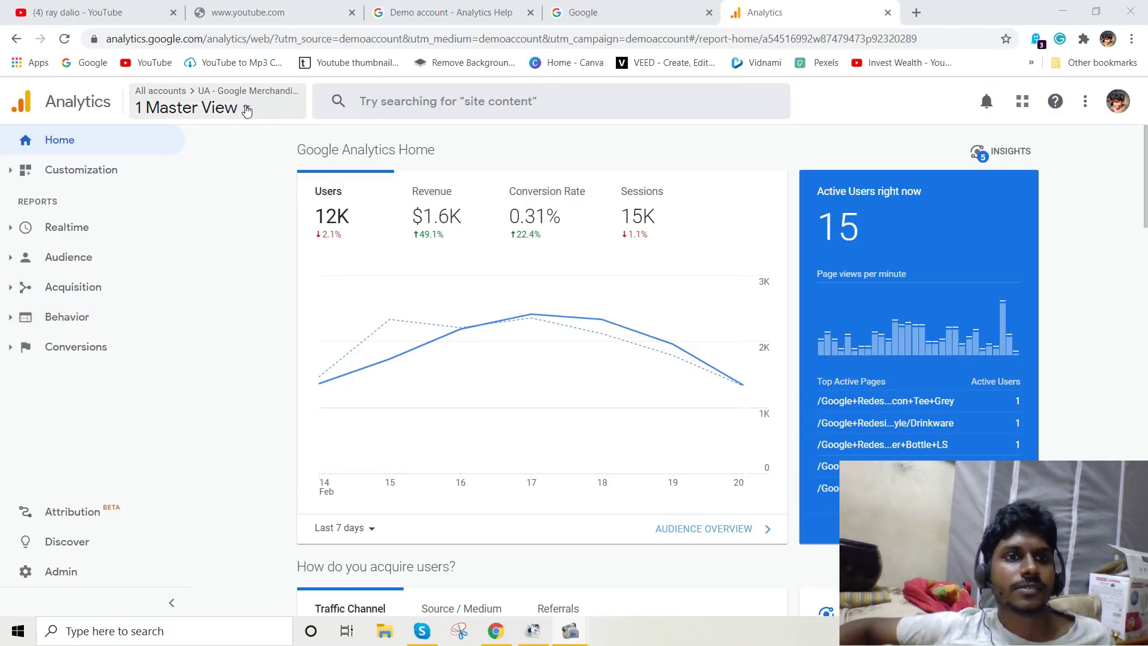
Examine the demo account's properties and views in the account selector, and its account, property and view settings in Admin.
left_click(235, 108)
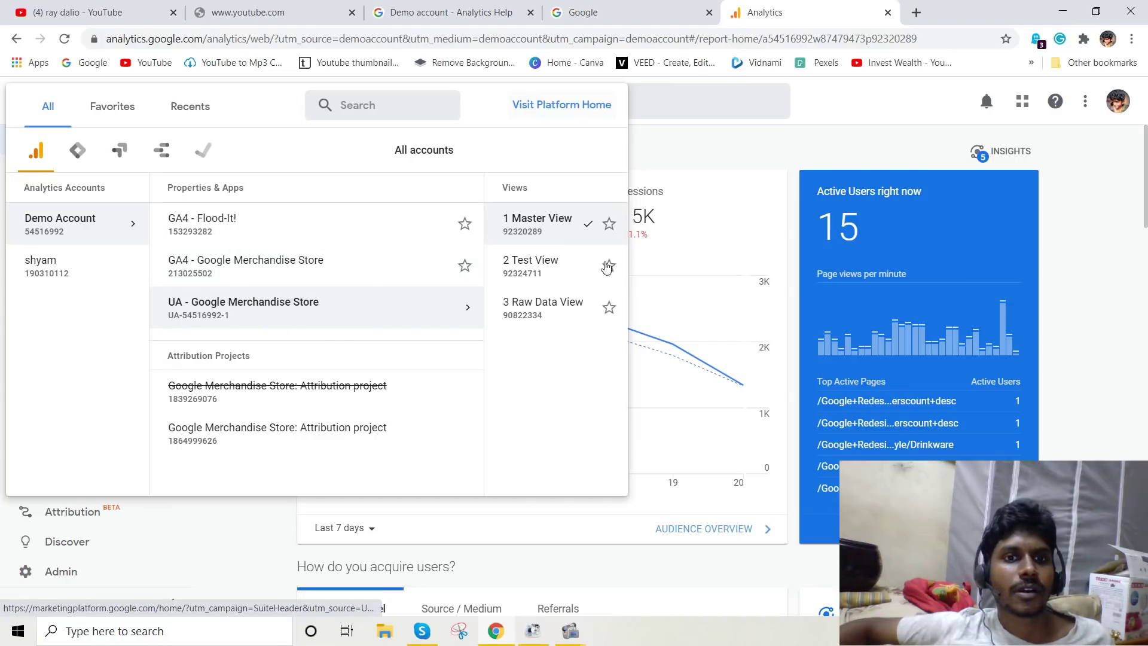
left_click(388, 515)
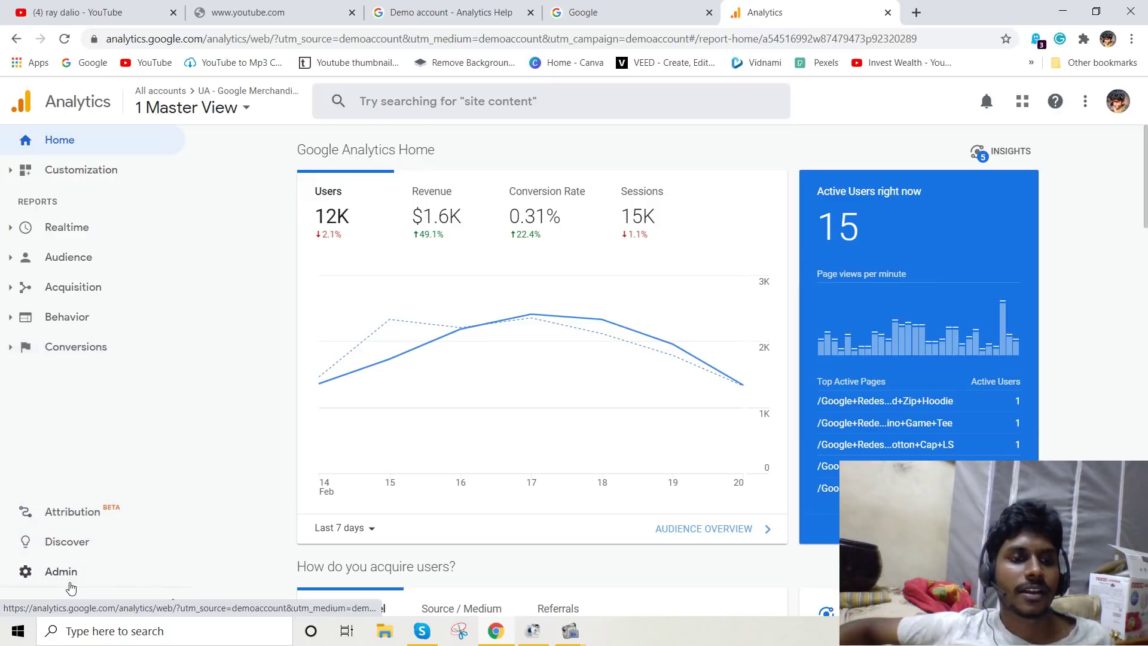
left_click(65, 573)
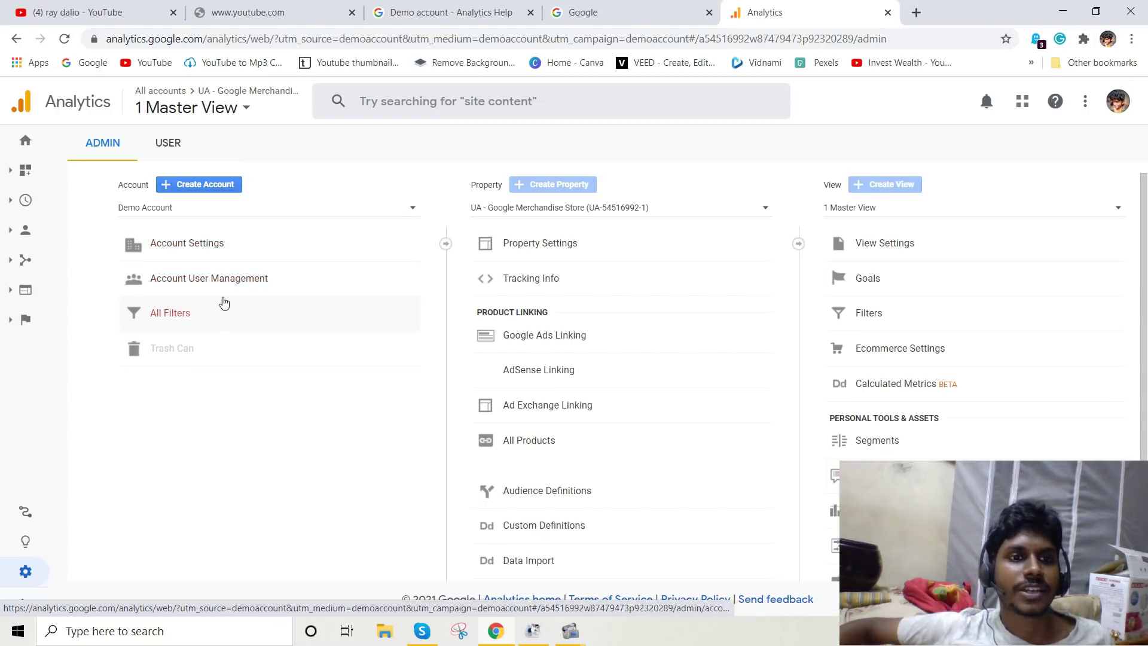
scroll(591, 359, "down", 2)
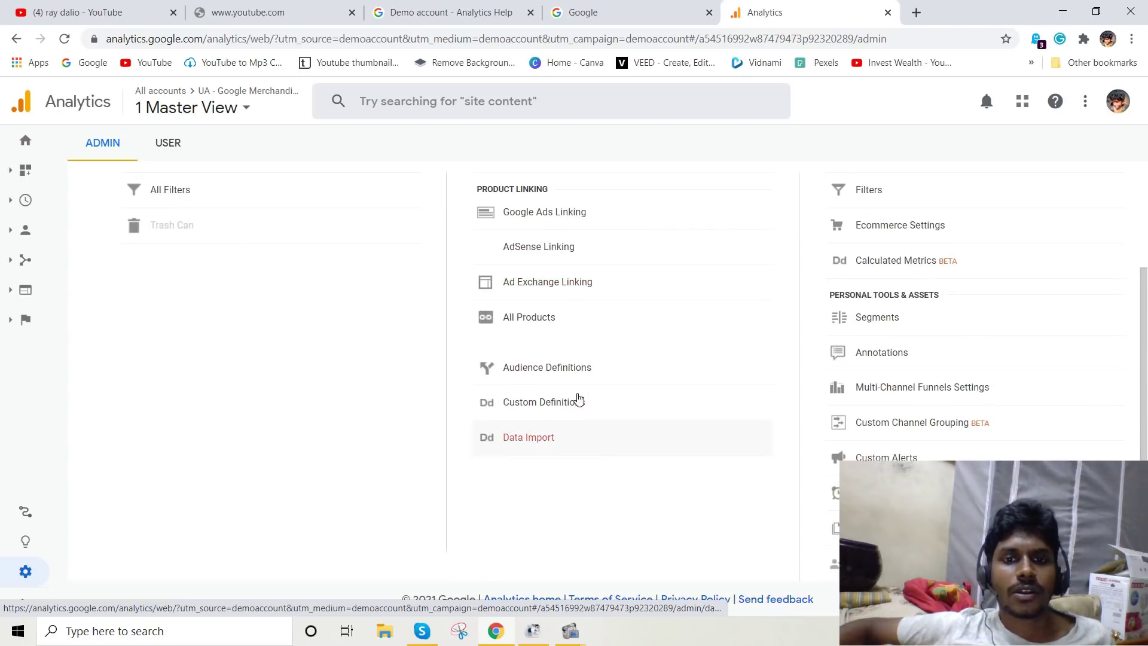
scroll(576, 375, "up", 2)
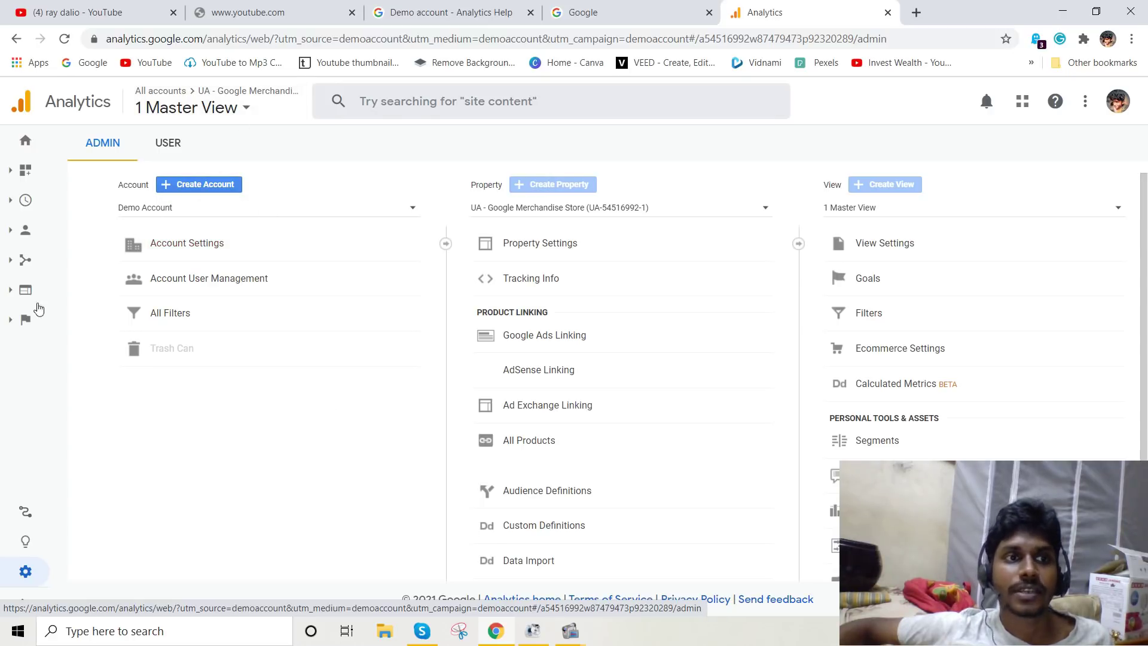
Return to Google Analytics Home and examine the users trend and the active pages overview.
left_click(24, 141)
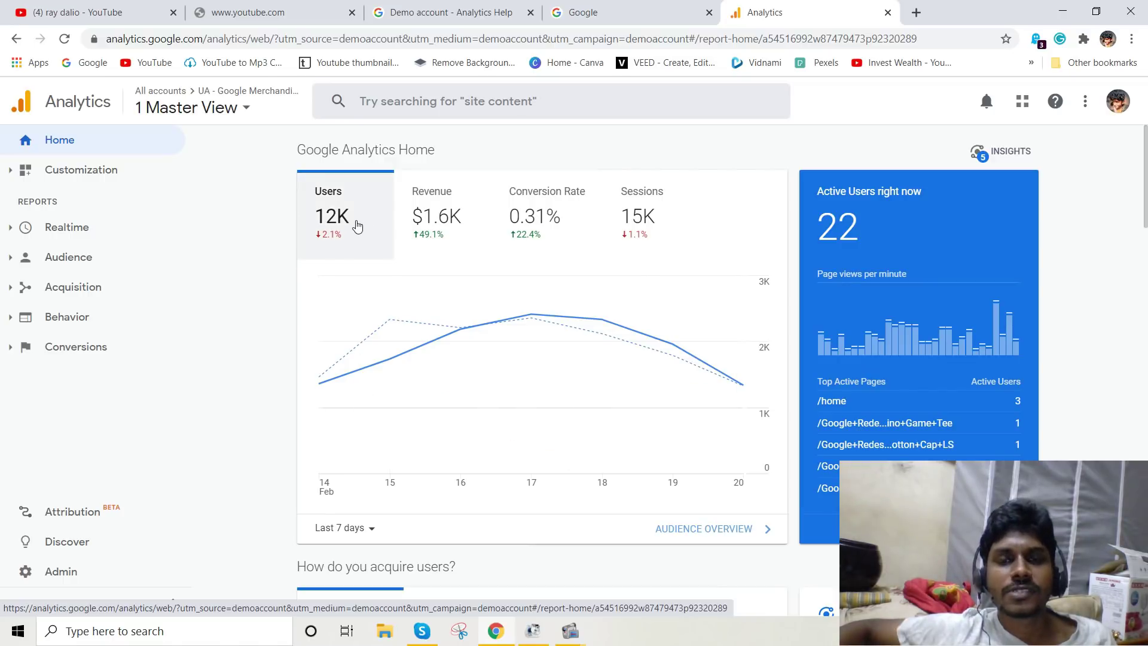
scroll(357, 226, "down", 3)
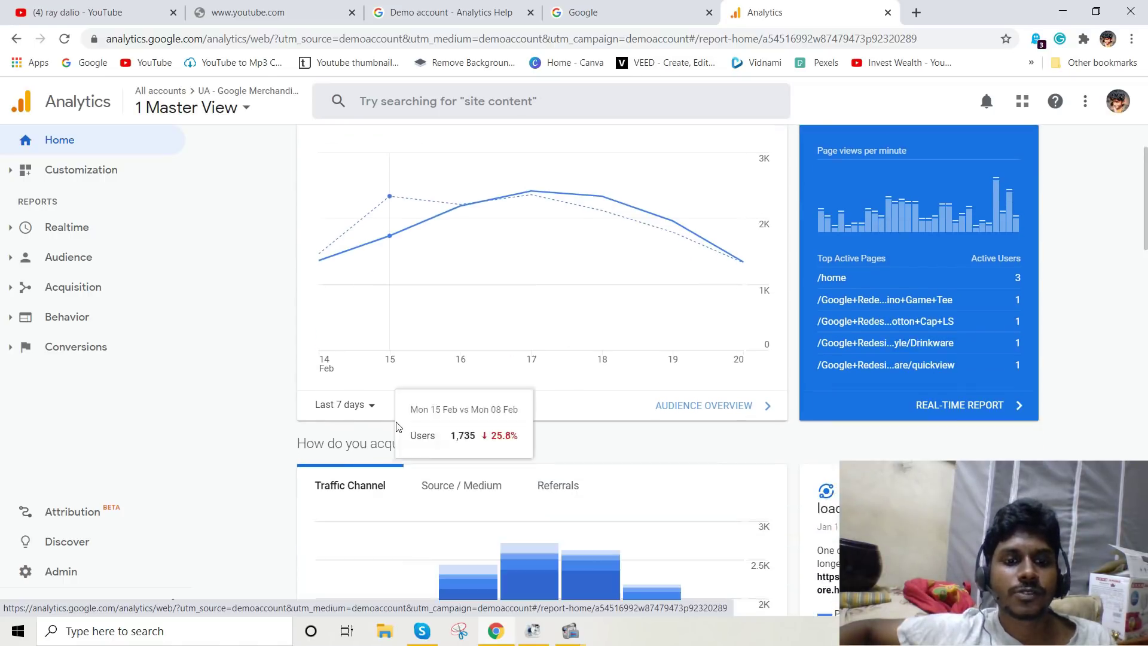
scroll(376, 434, "up", 3)
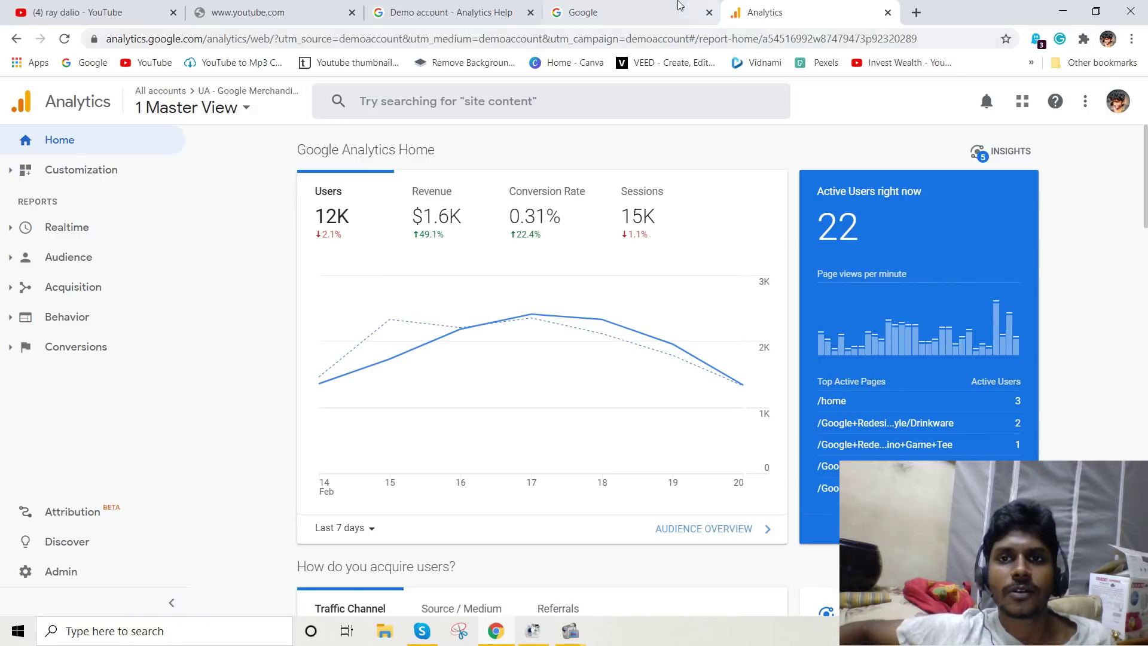
Search Google for "google merchandising" and open the Google Merchandise Store with United States as the ship-to location.
left_click(680, 8)
type("go")
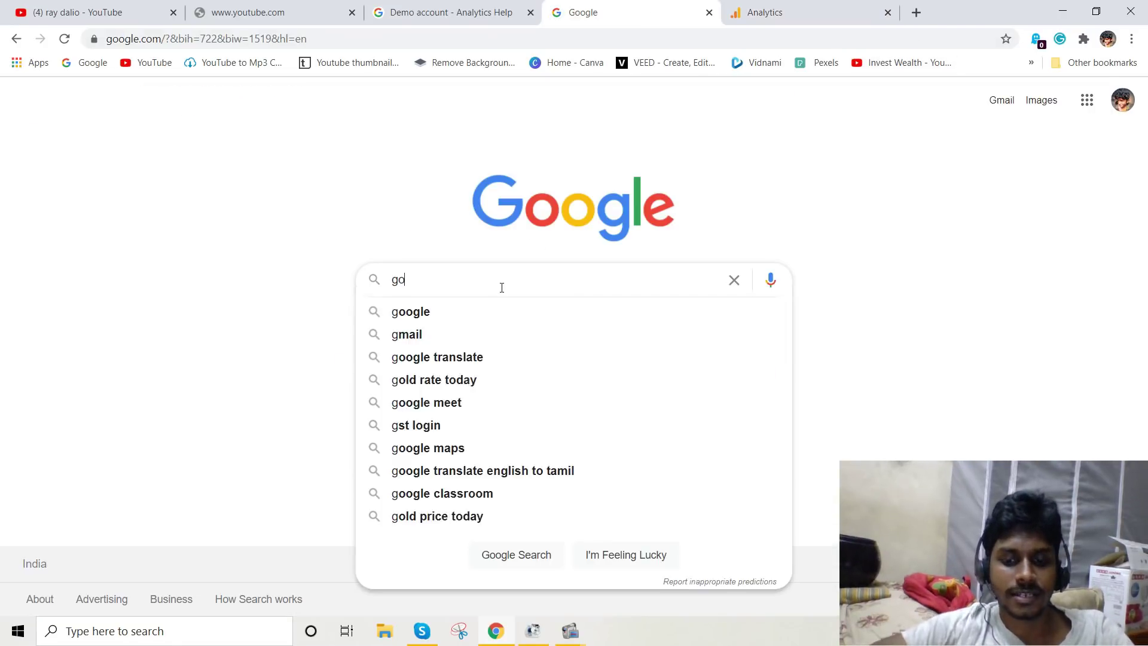
type("ogle m")
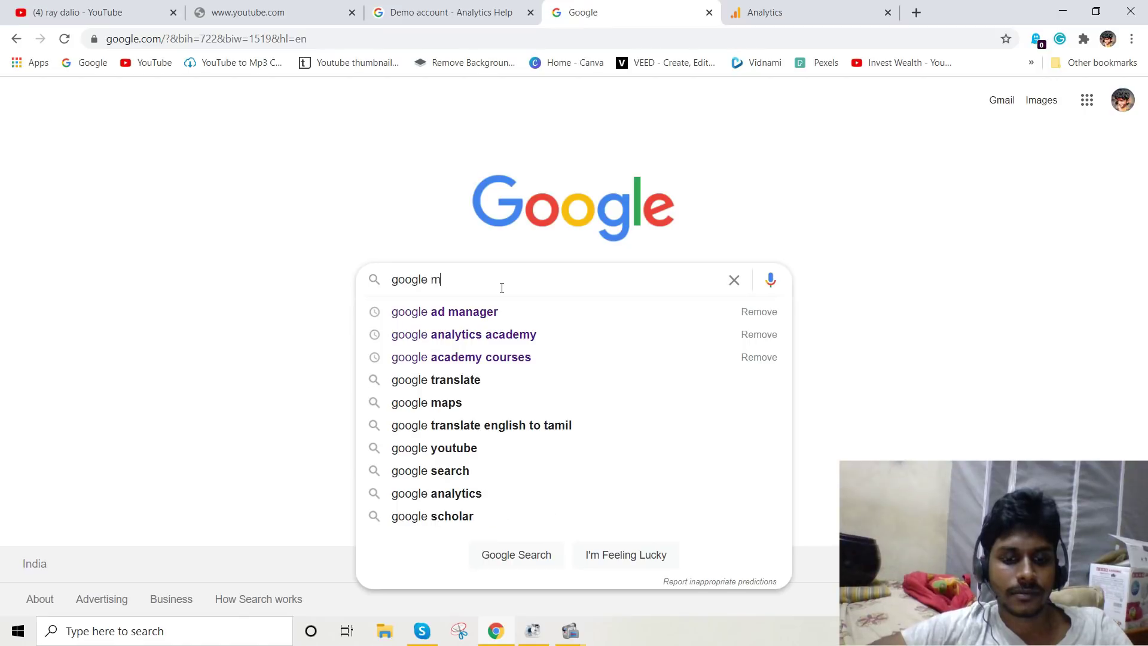
type("erchan")
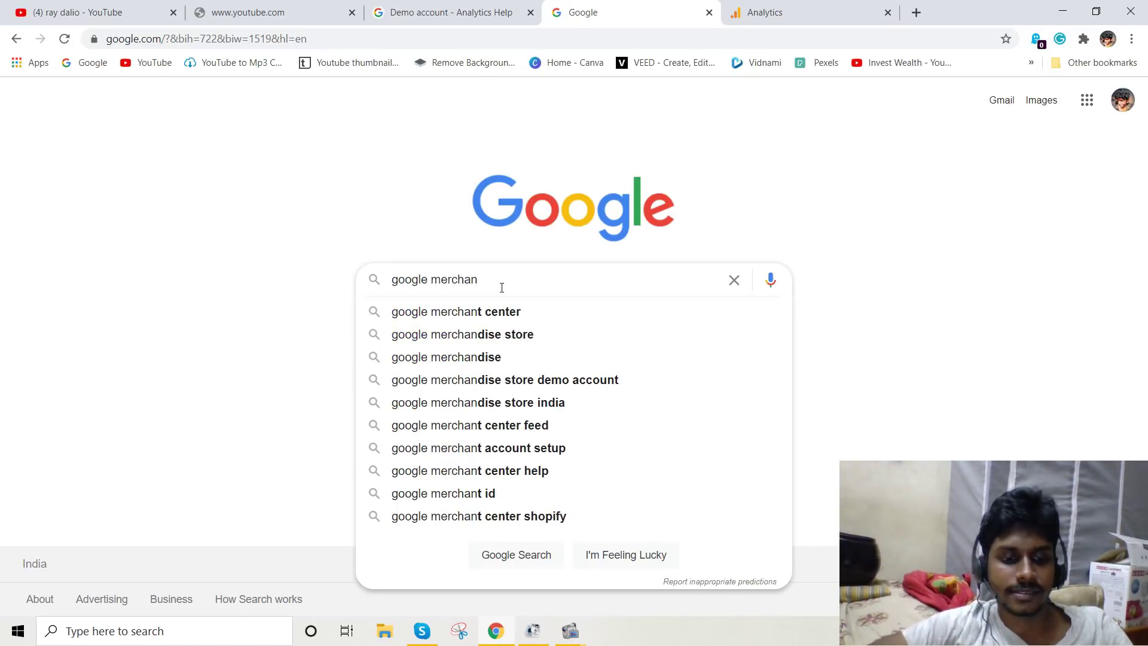
type("dising")
key("Return")
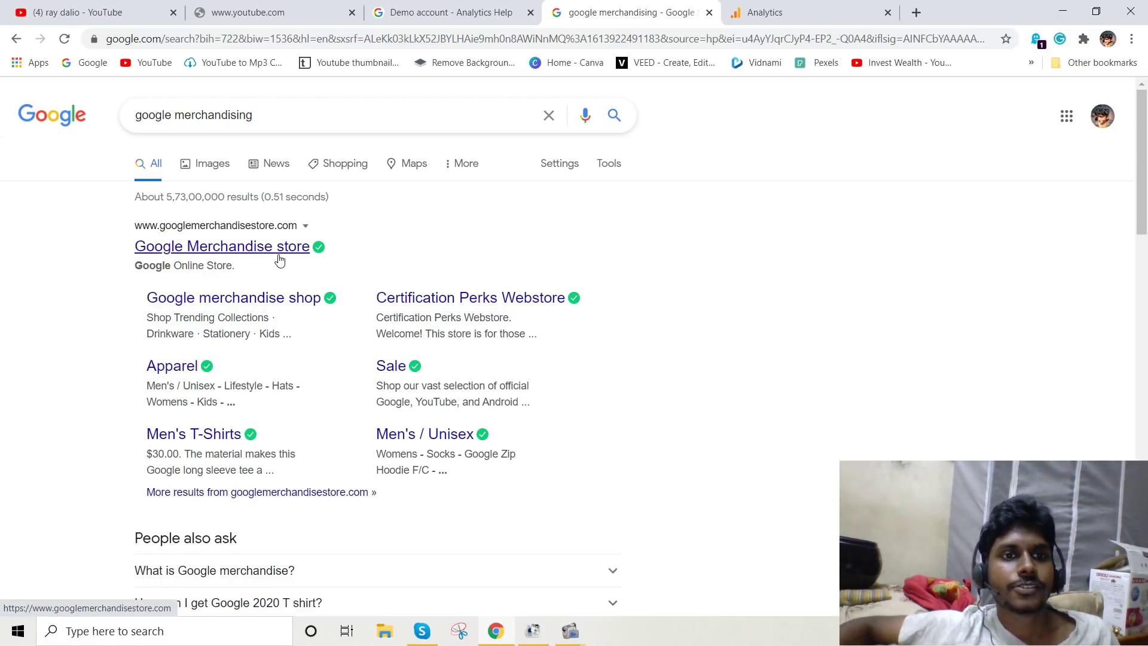
left_click(278, 258)
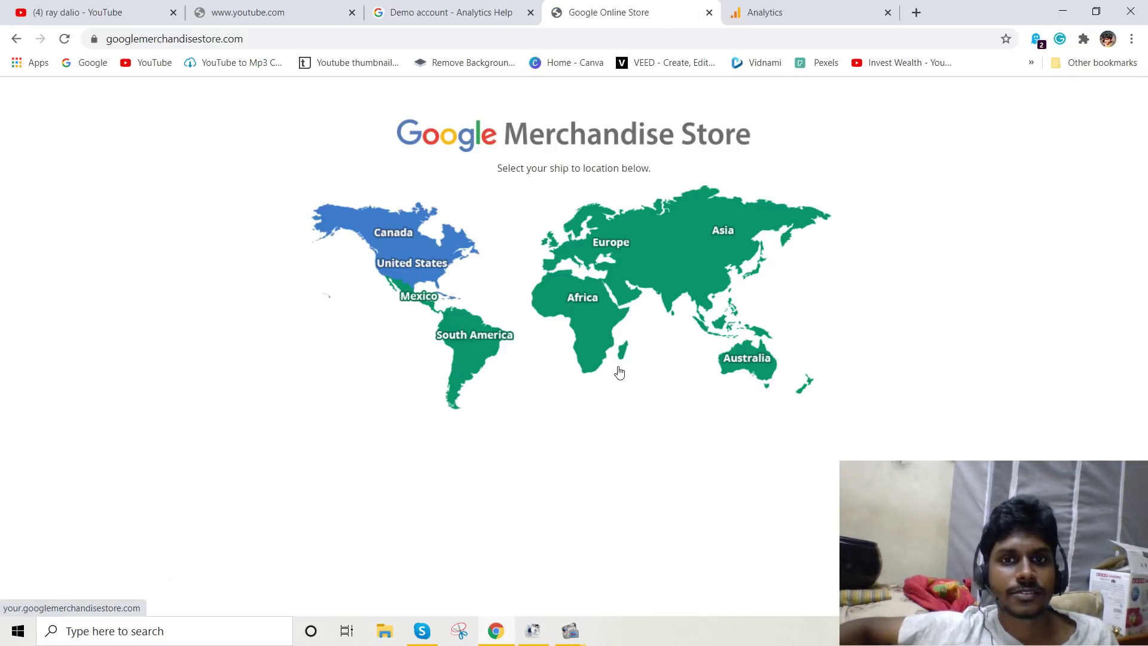
left_click(433, 266)
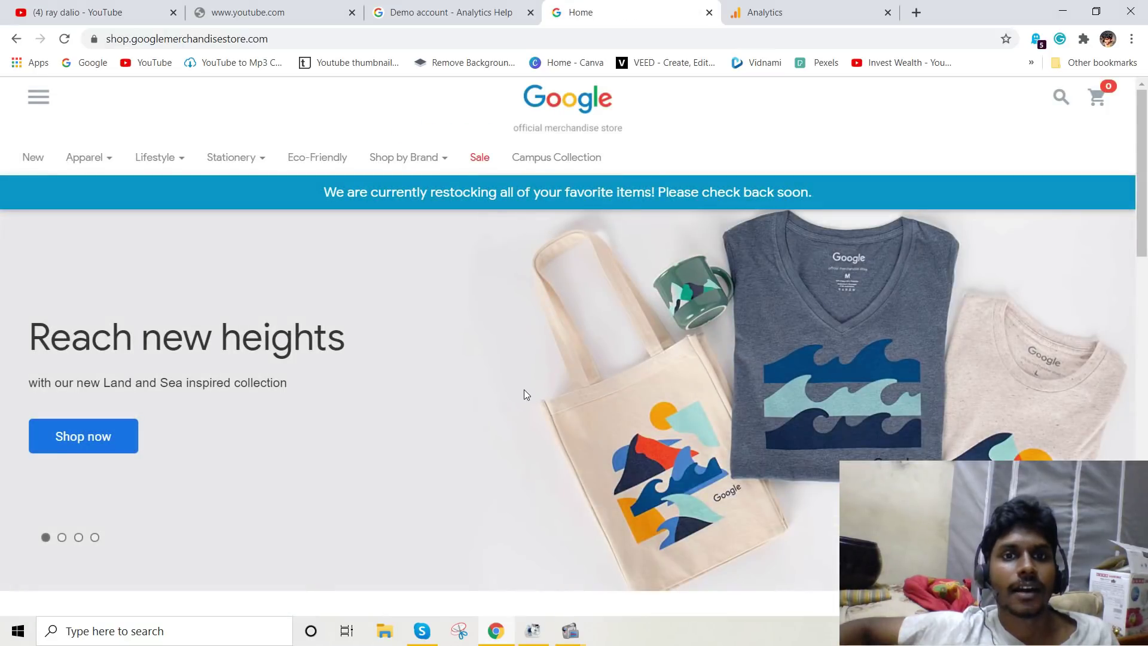
Look over the store's home page, examining the Drinkware, Stationery, Kids Apparel and Bags trending collections and the Supernatural Bags spotlight.
scroll(524, 390, "down", 5)
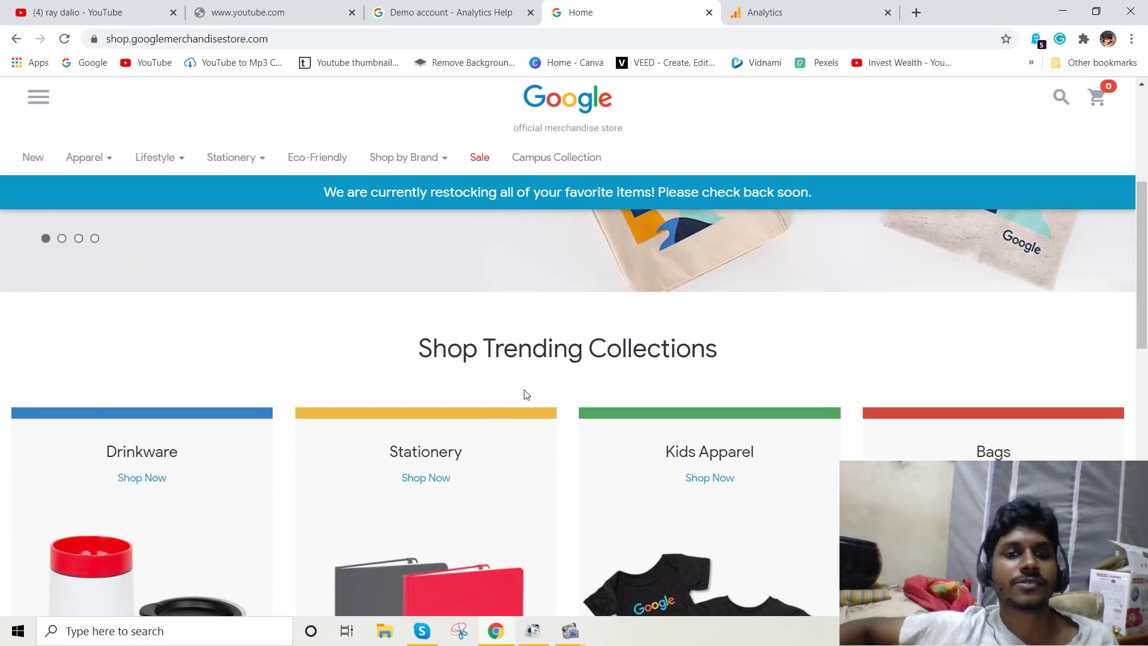
scroll(525, 393, "down", 4)
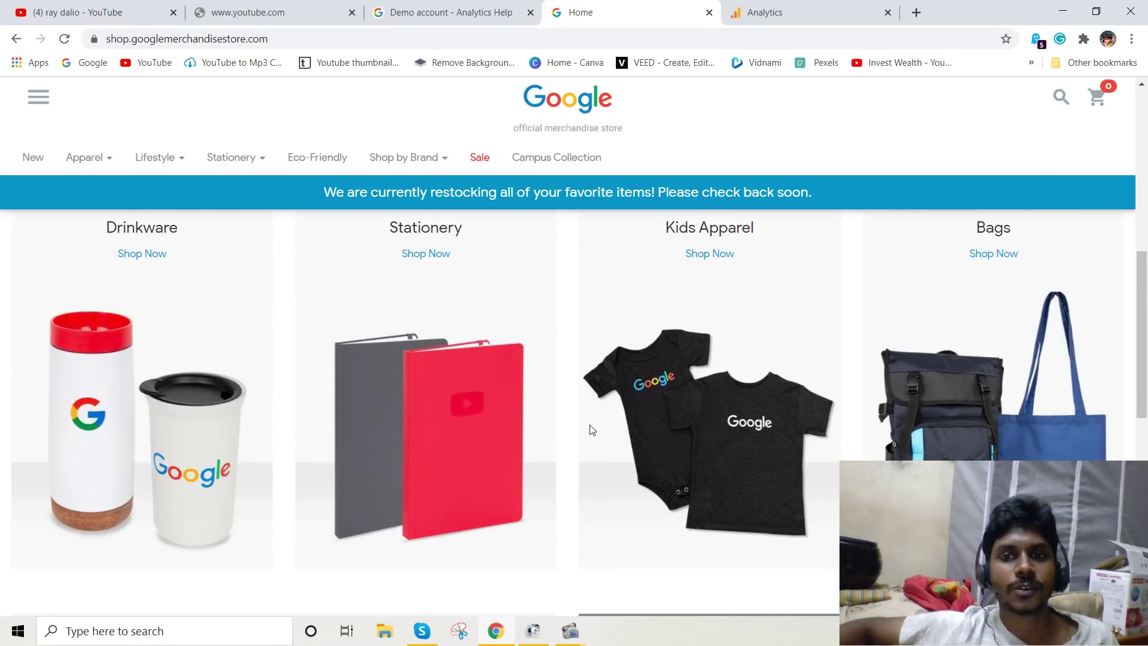
scroll(165, 432, "down", 3)
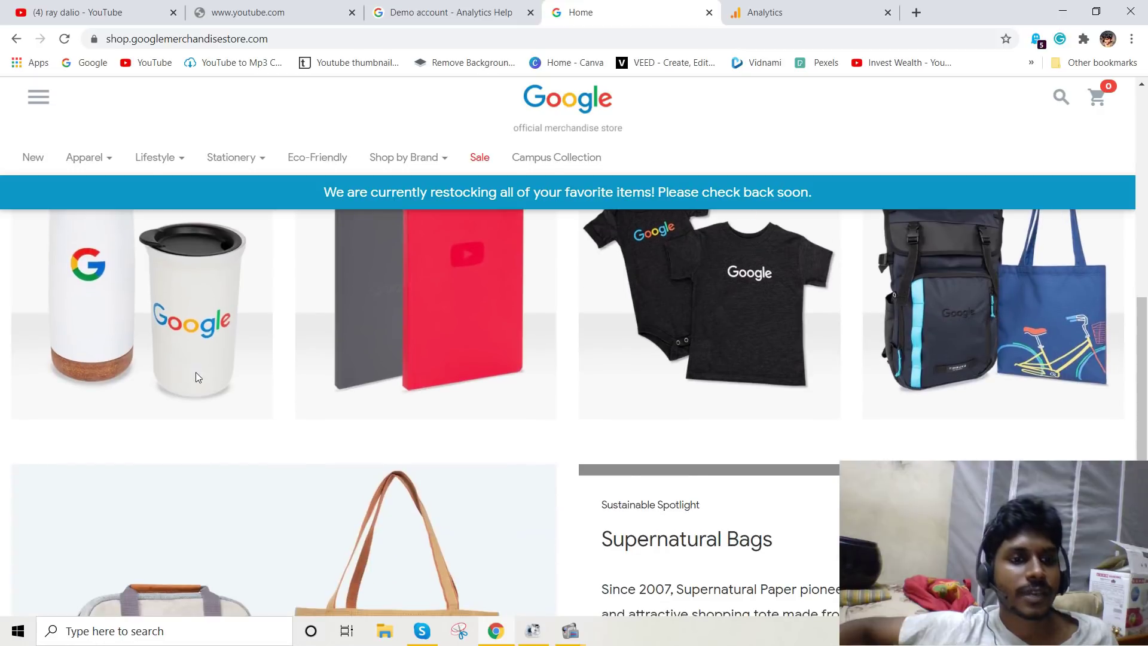
scroll(195, 372, "up", 4)
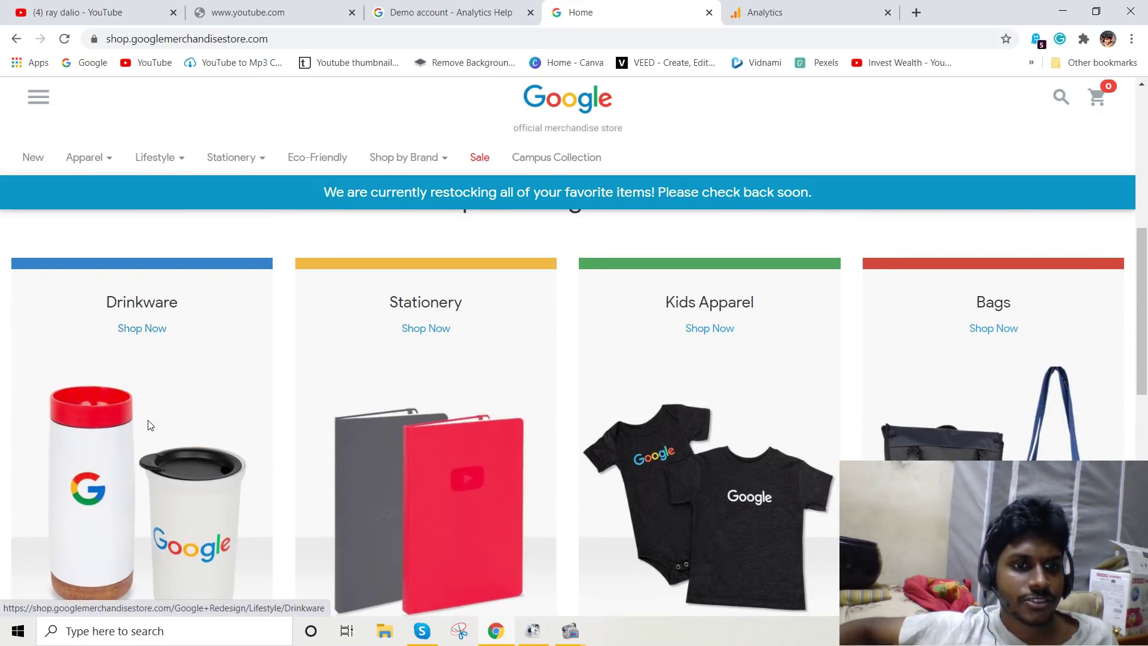
scroll(182, 393, "down", 3)
scroll(145, 387, "up", 2)
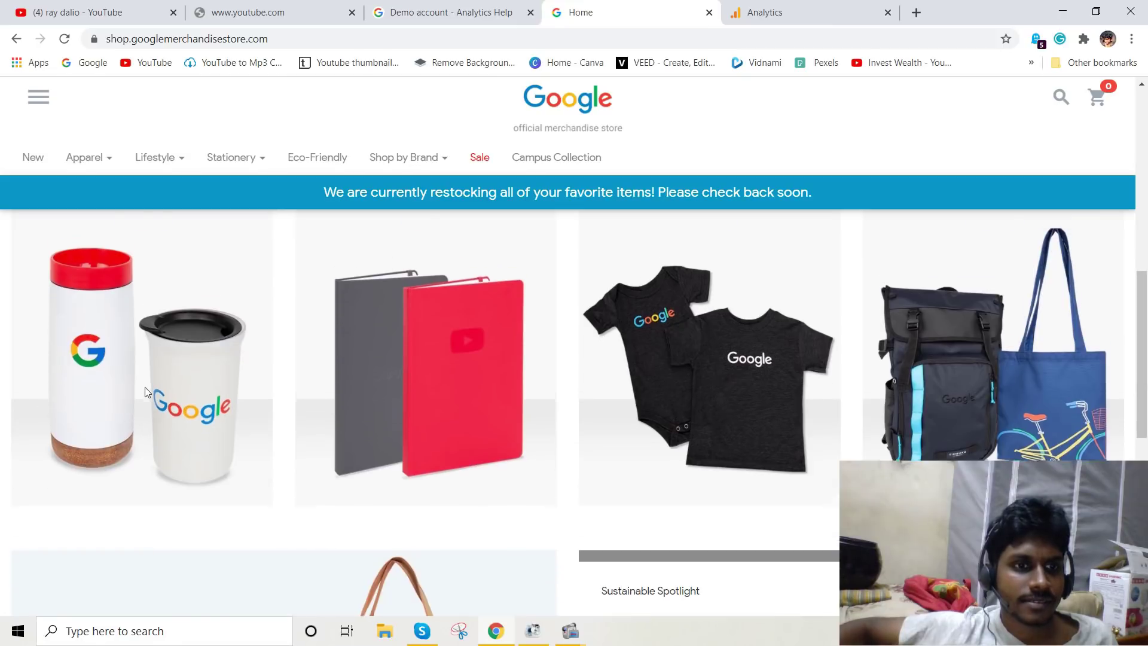
scroll(177, 393, "up", 1)
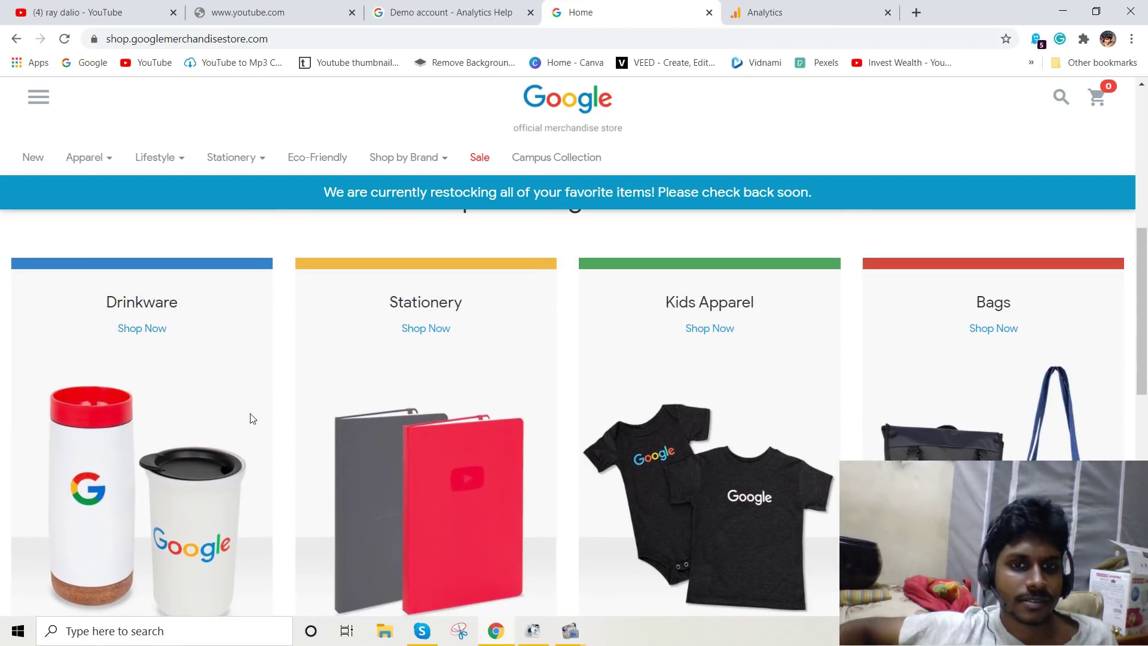
scroll(440, 359, "down", 1)
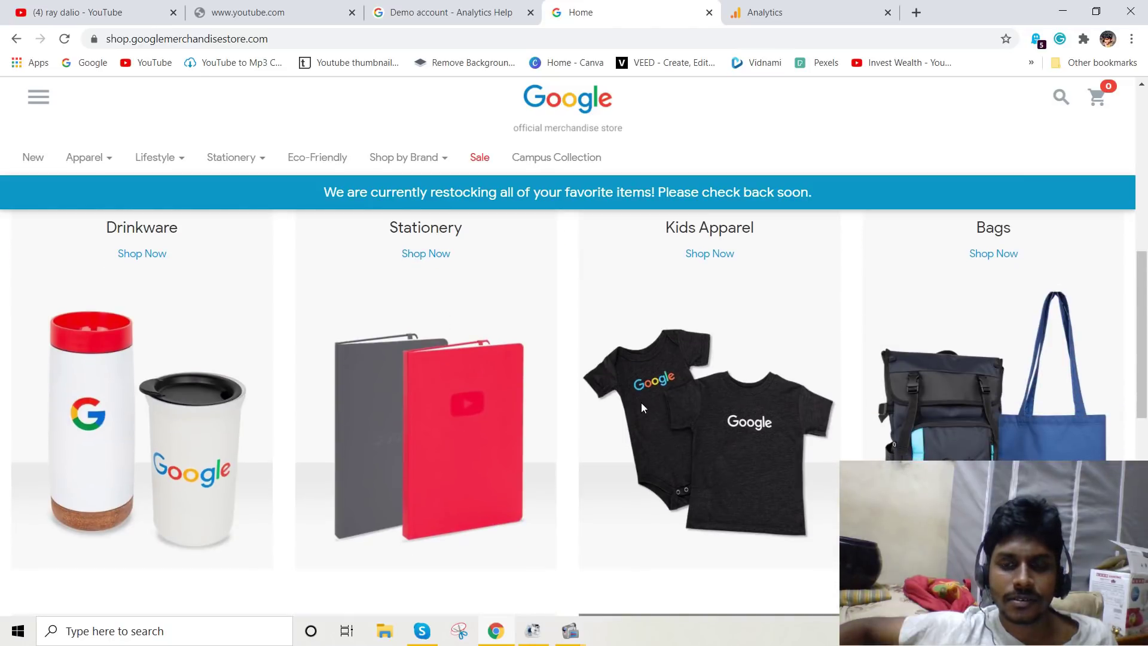
scroll(719, 397, "up", 2)
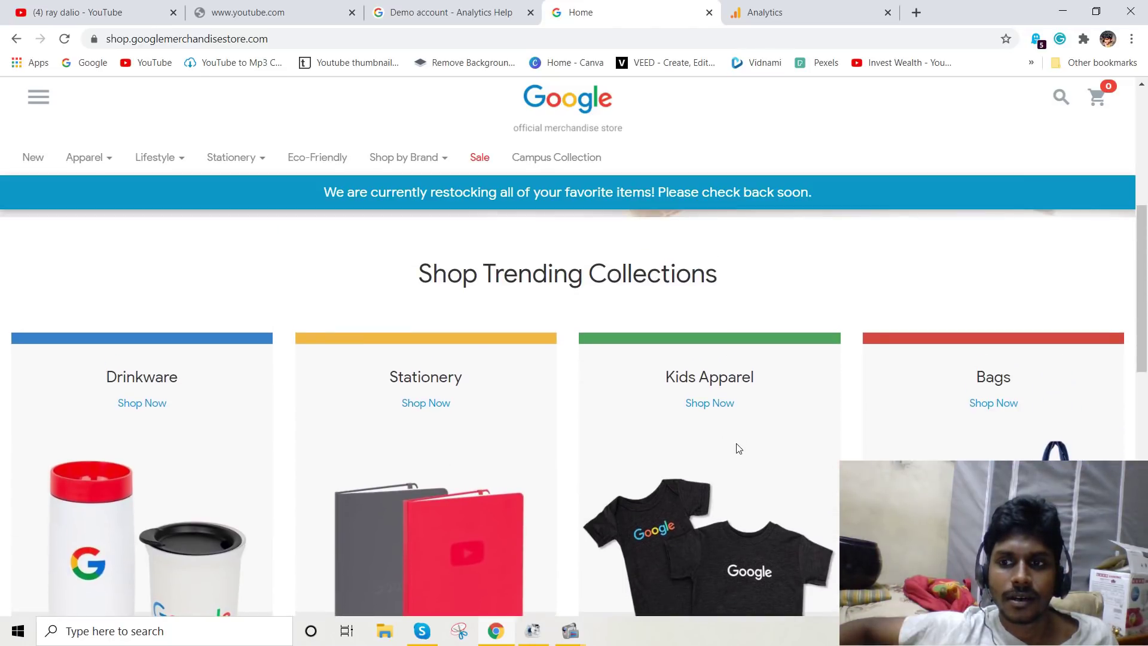
scroll(738, 450, "down", 2)
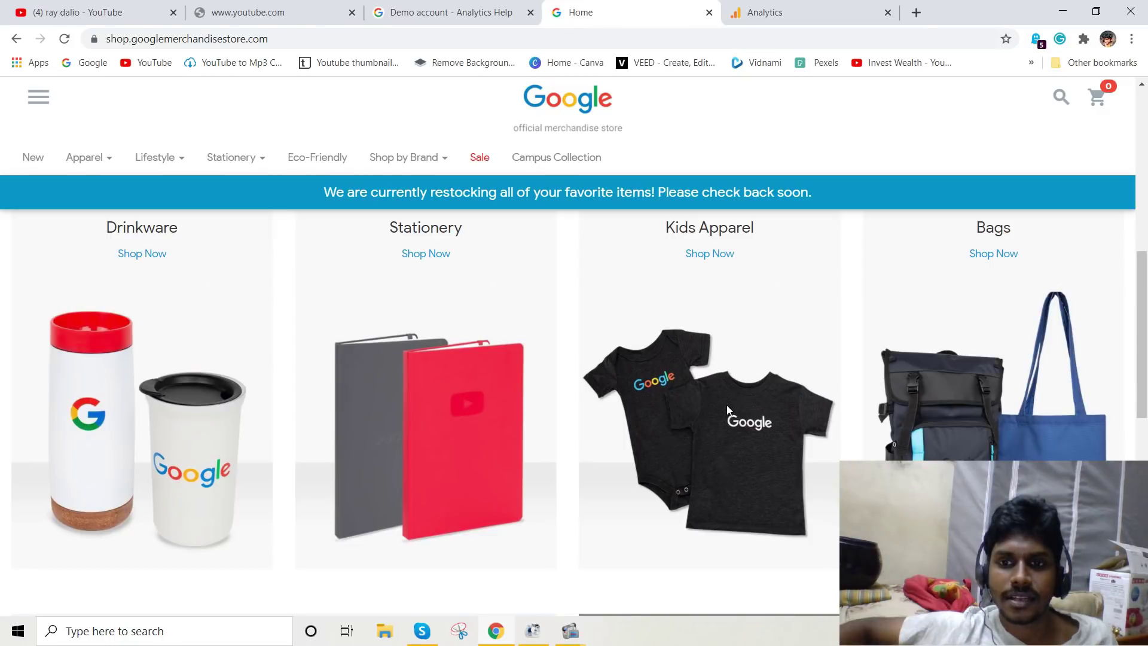
scroll(709, 392, "down", 1)
scroll(735, 377, "down", 1)
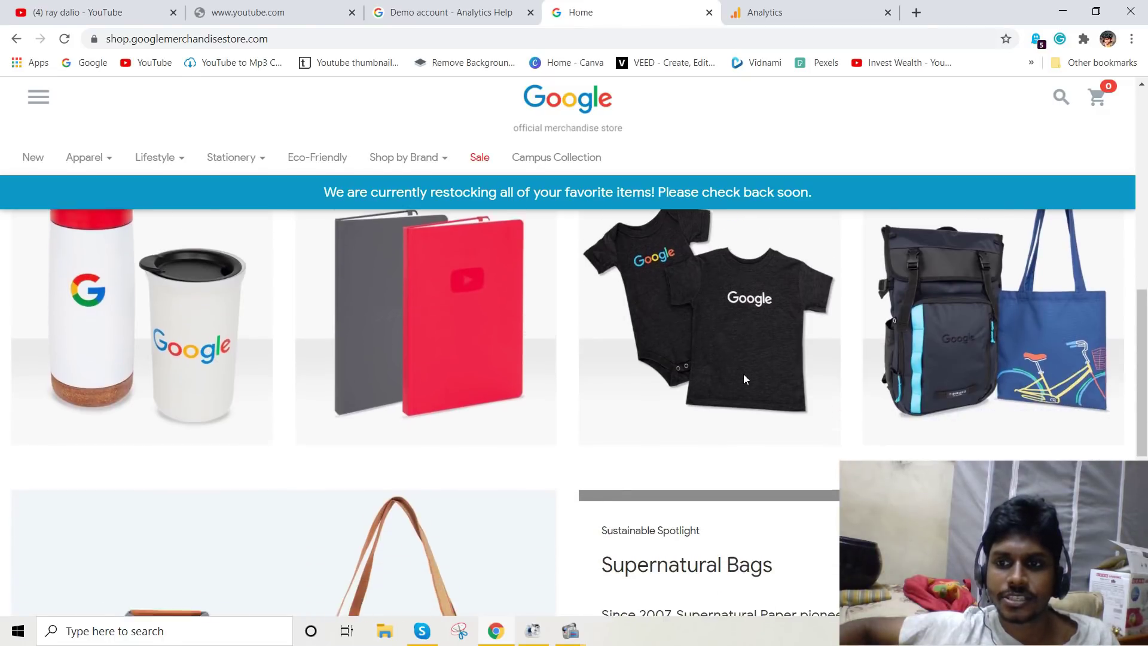
scroll(744, 375, "up", 1)
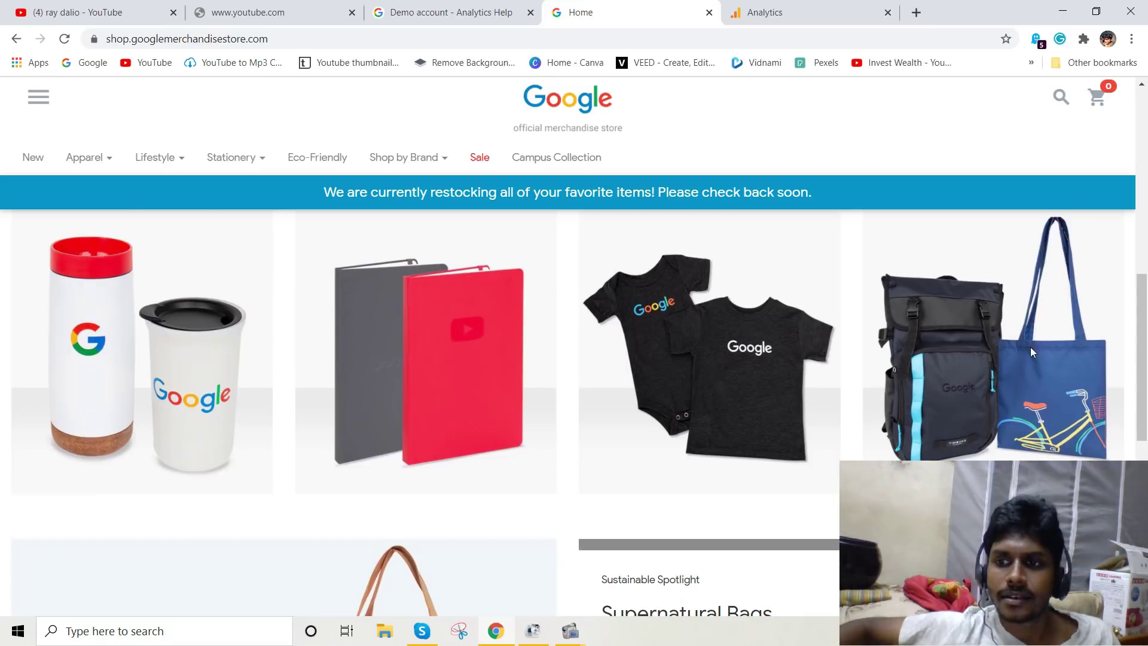
scroll(758, 317, "down", 7)
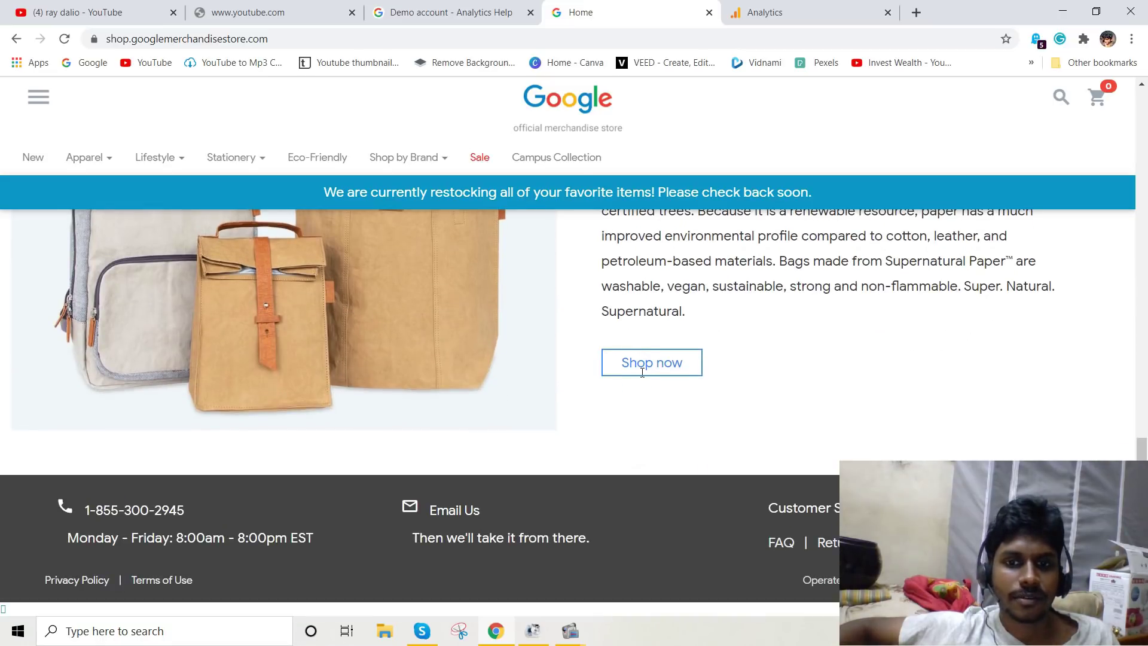
Check the store's Stationery and Lifestyle categories and open the Bags category under Lifestyle.
scroll(547, 442, "up", 8)
mouse_move(242, 161)
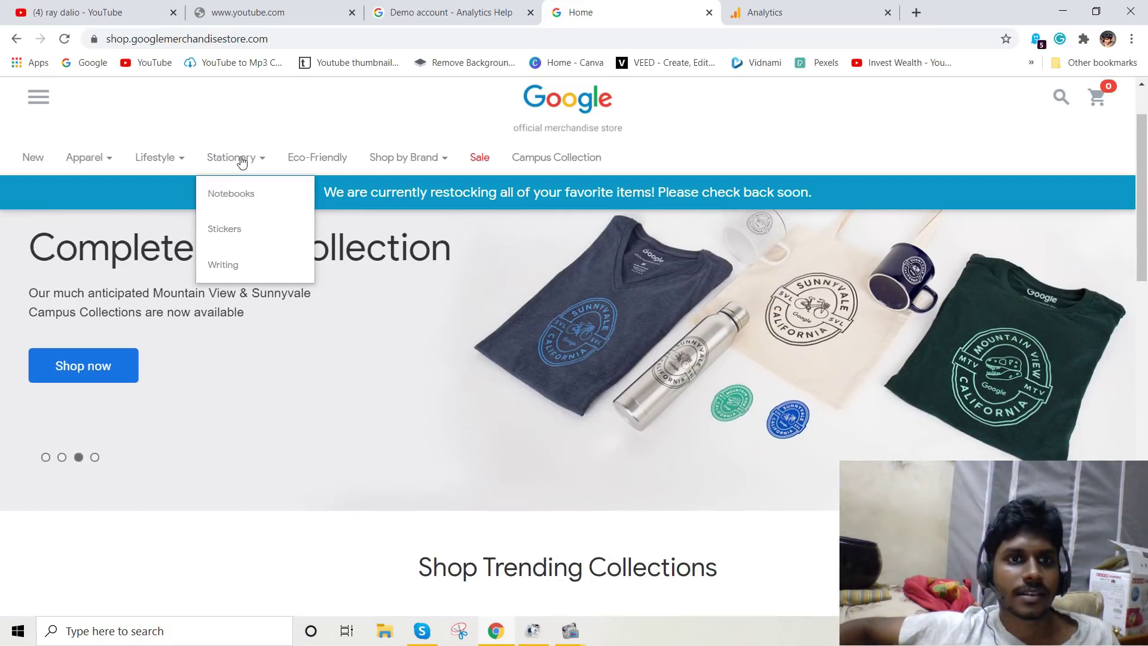
mouse_move(144, 167)
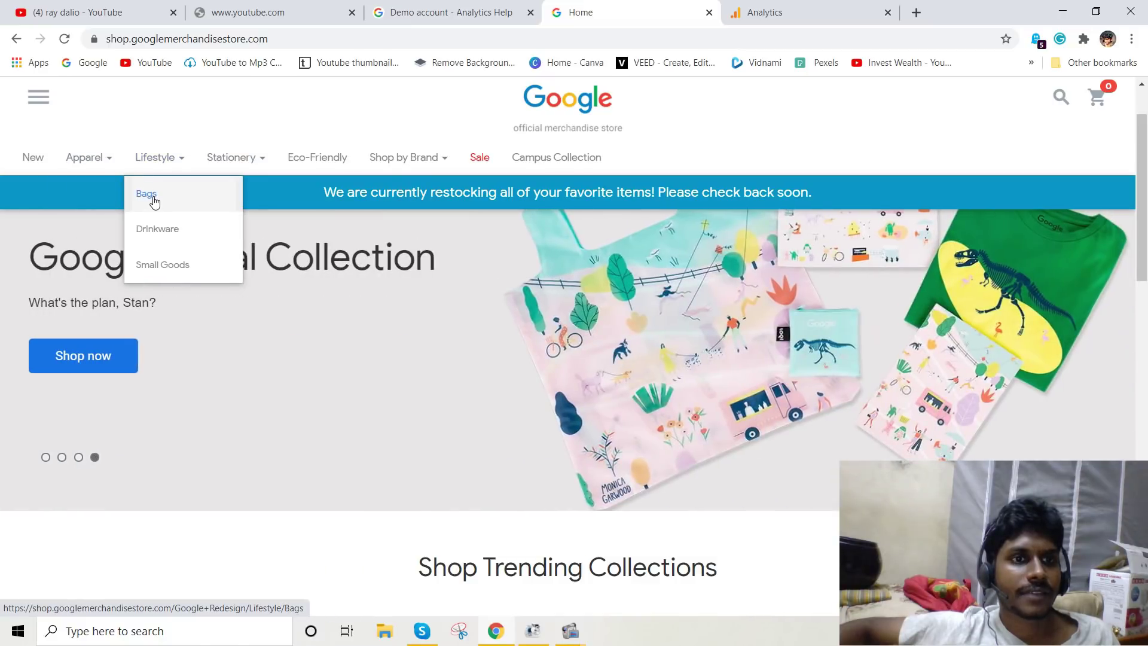
left_click(153, 201)
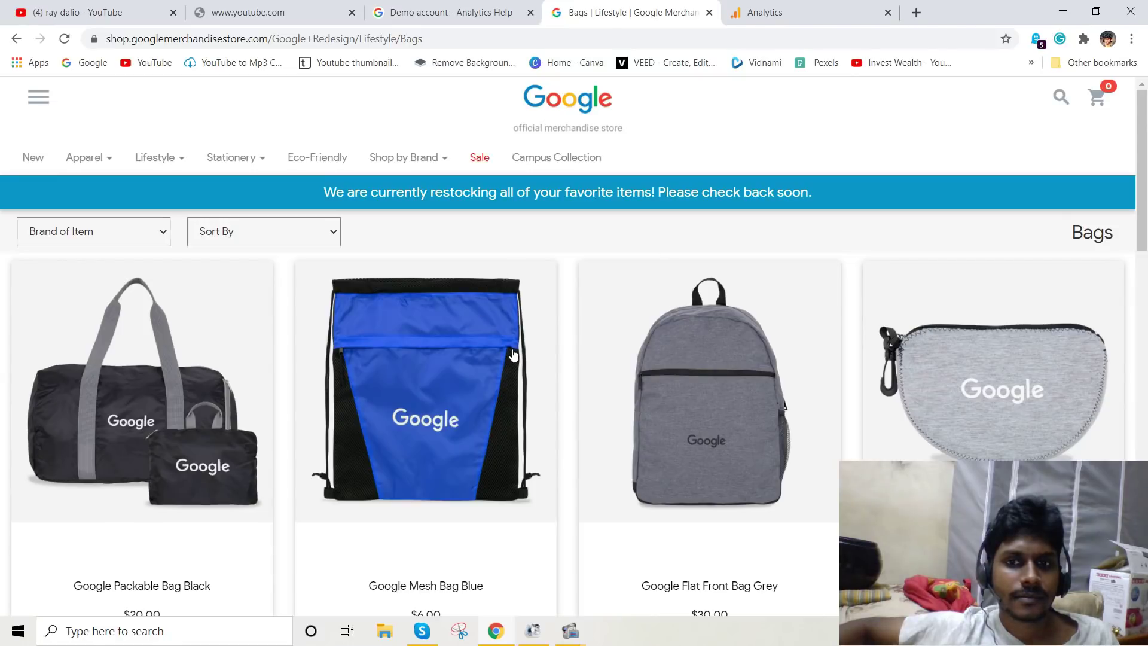
Look through the full Bags listing, examining the products and their prices.
scroll(195, 377, "down", 4)
scroll(254, 432, "up", 2)
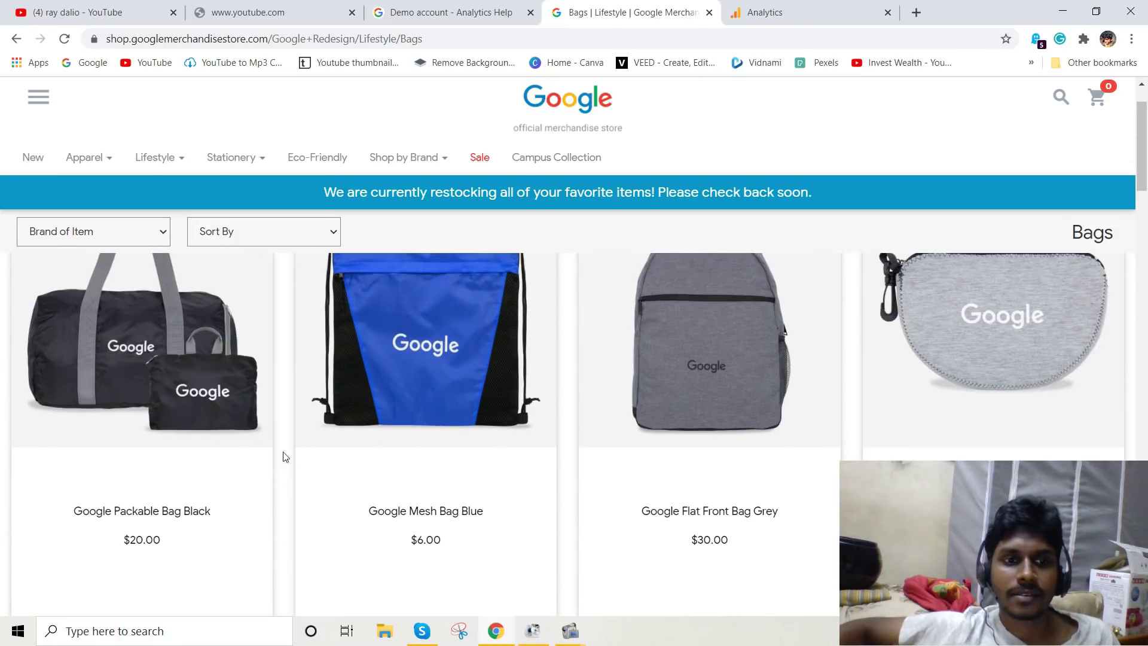
scroll(179, 418, "down", 1)
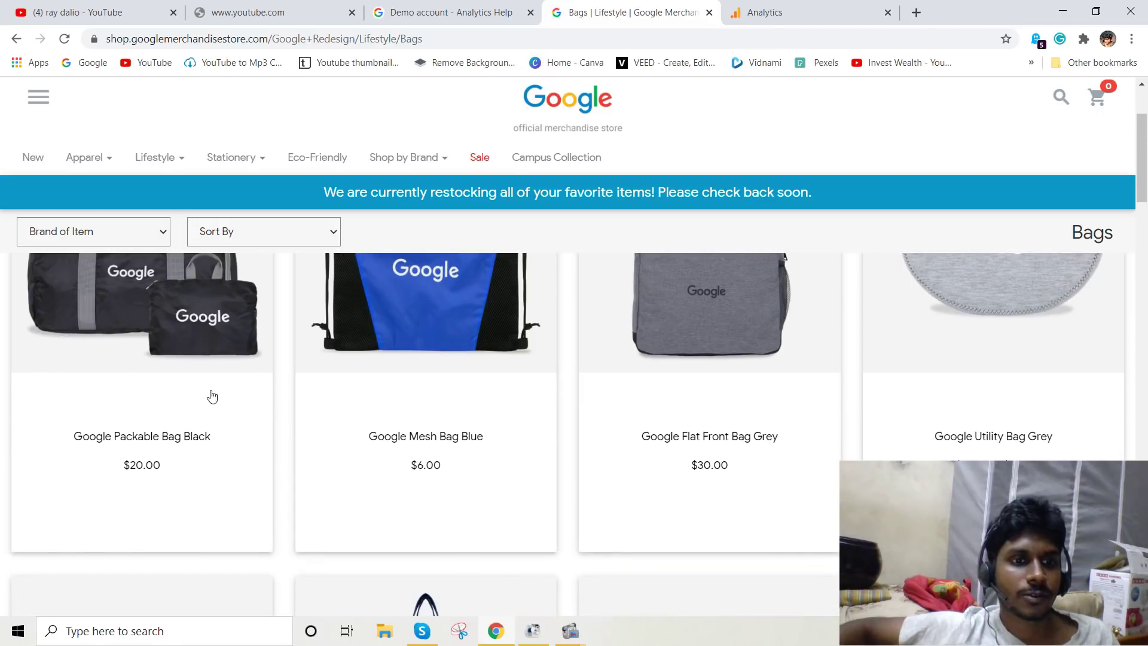
scroll(833, 420, "up", 1)
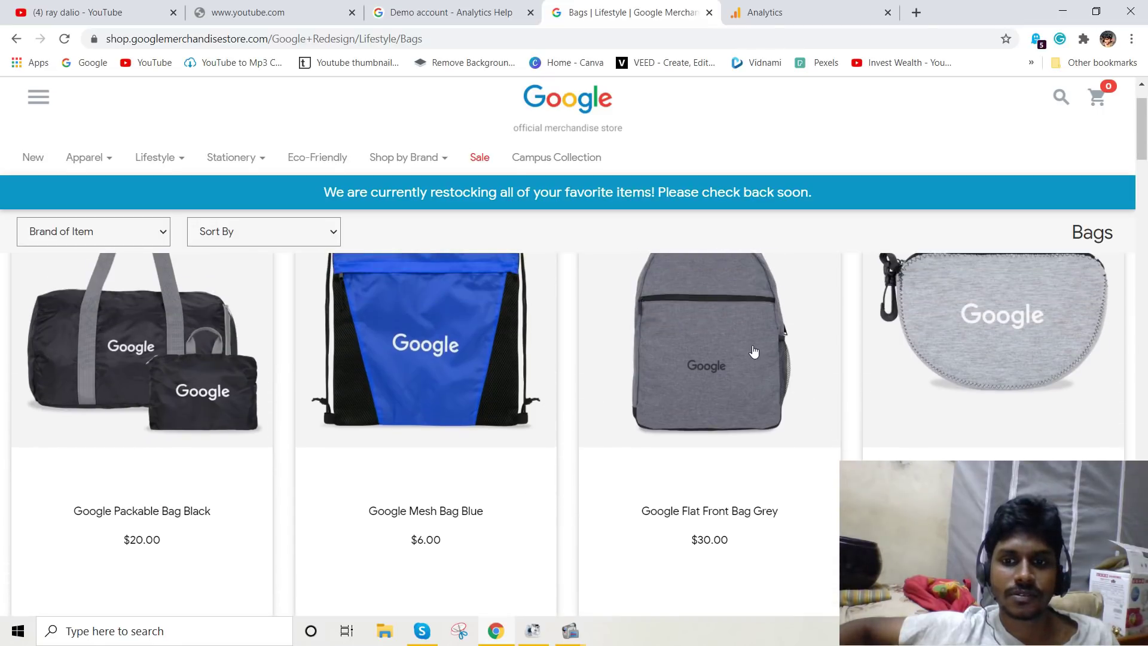
scroll(754, 352, "down", 6)
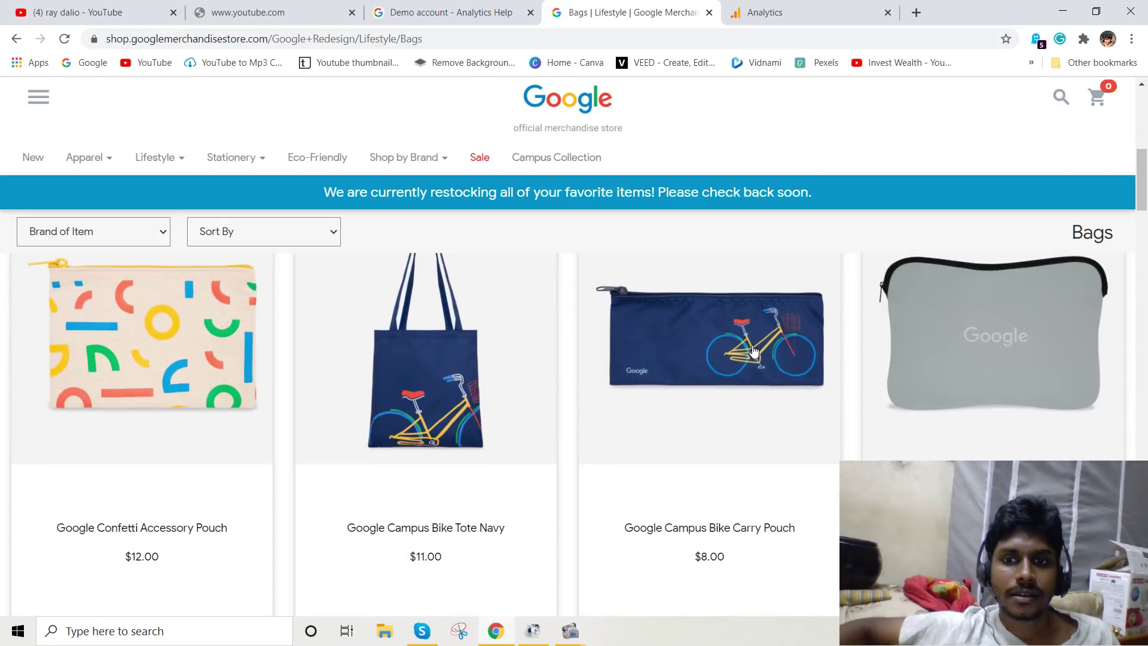
scroll(754, 351, "down", 7)
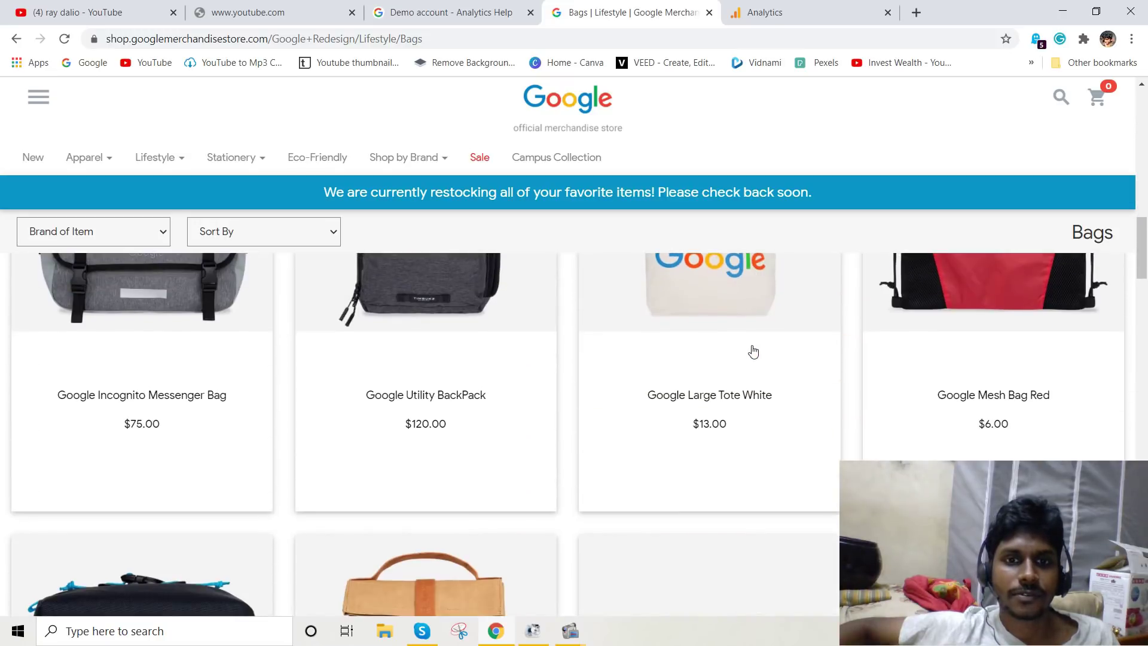
scroll(753, 352, "up", 2)
scroll(754, 352, "down", 6)
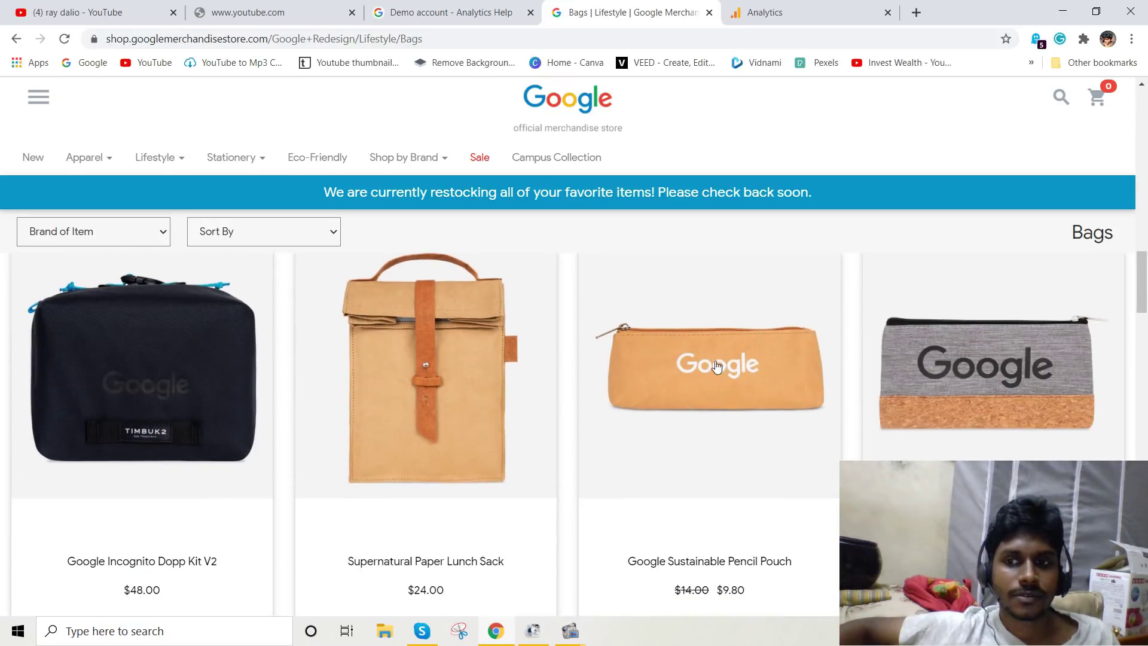
scroll(718, 362, "down", 3)
scroll(686, 369, "down", 7)
scroll(687, 369, "up", 3)
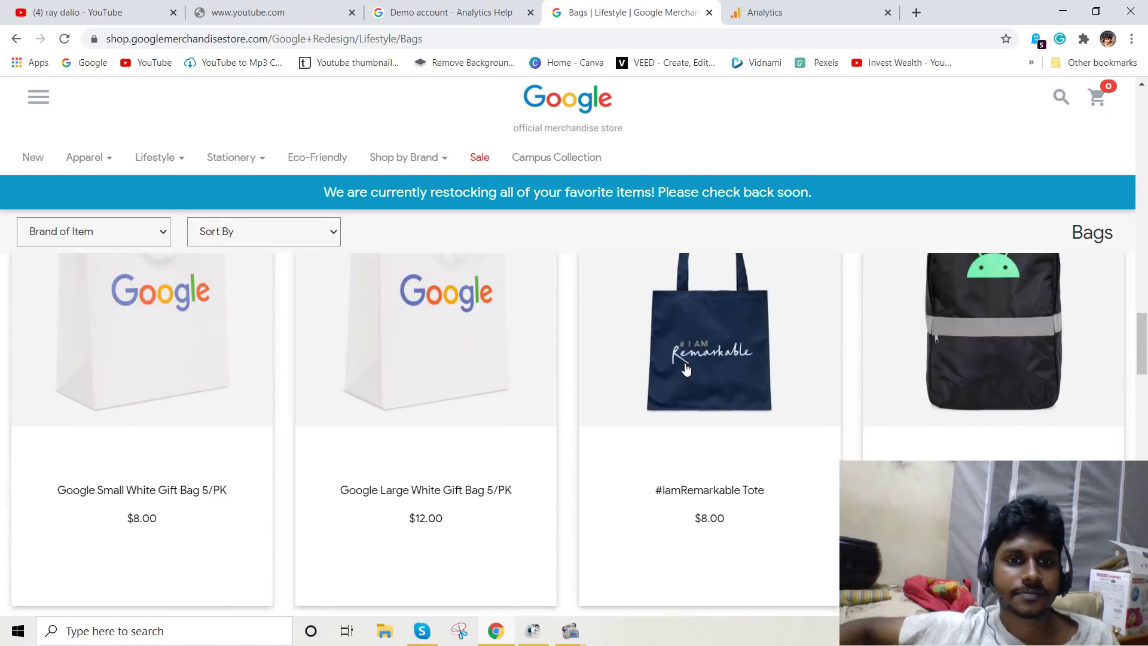
scroll(687, 369, "down", 12)
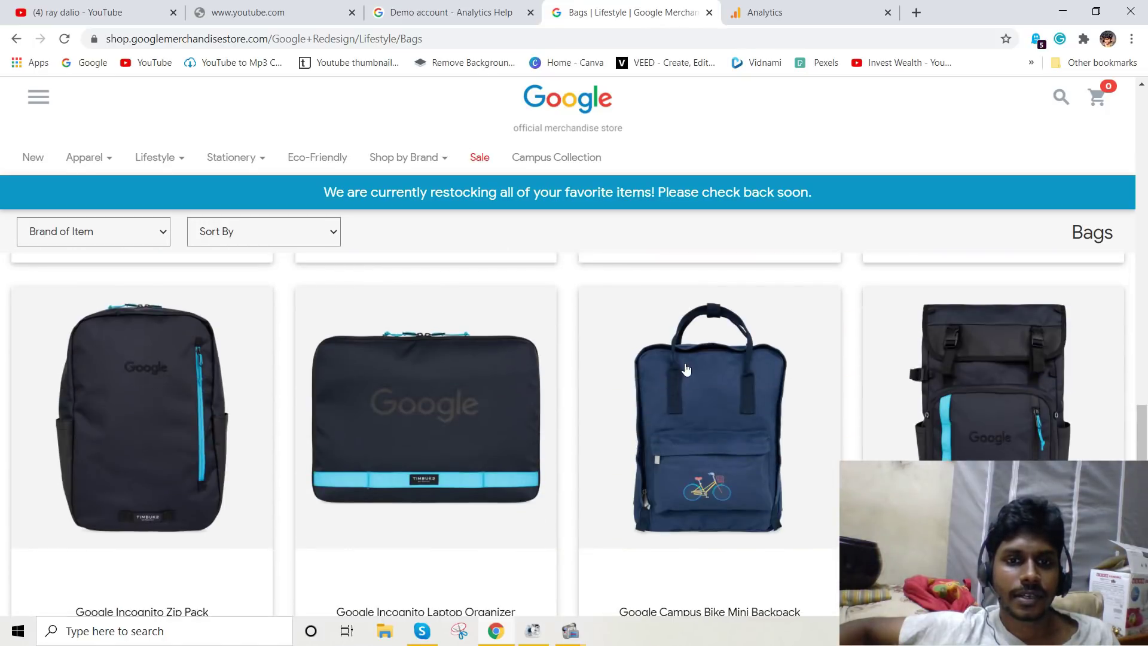
scroll(686, 369, "down", 3)
scroll(685, 369, "down", 5)
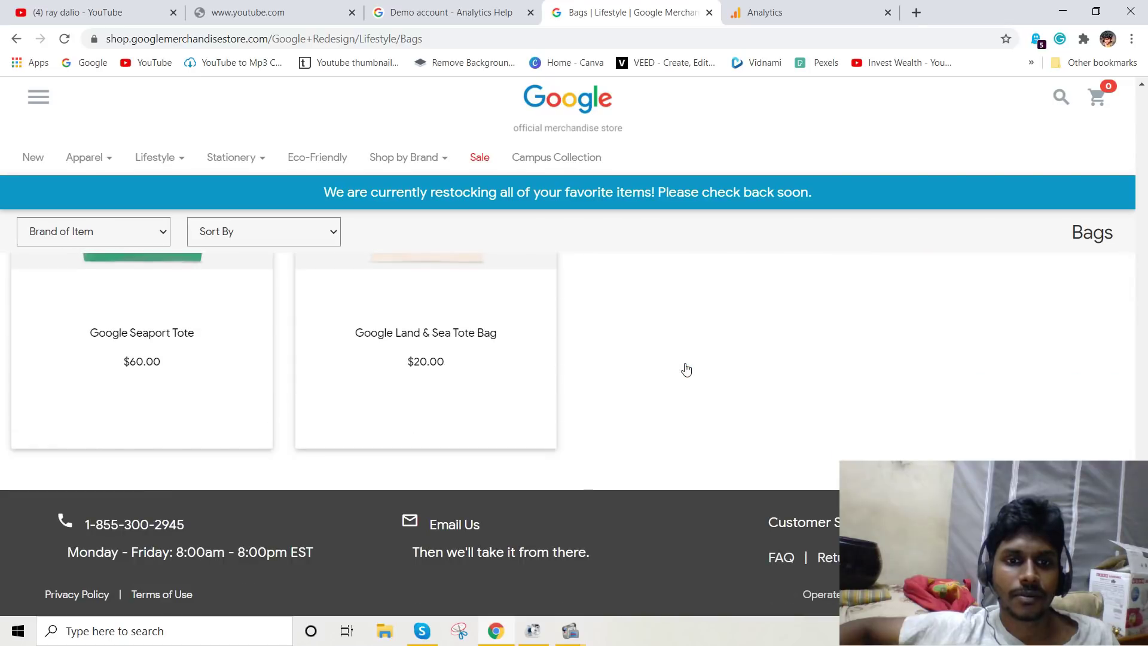
Open the Shop by Brand category and look through its products and prices.
left_click(436, 159)
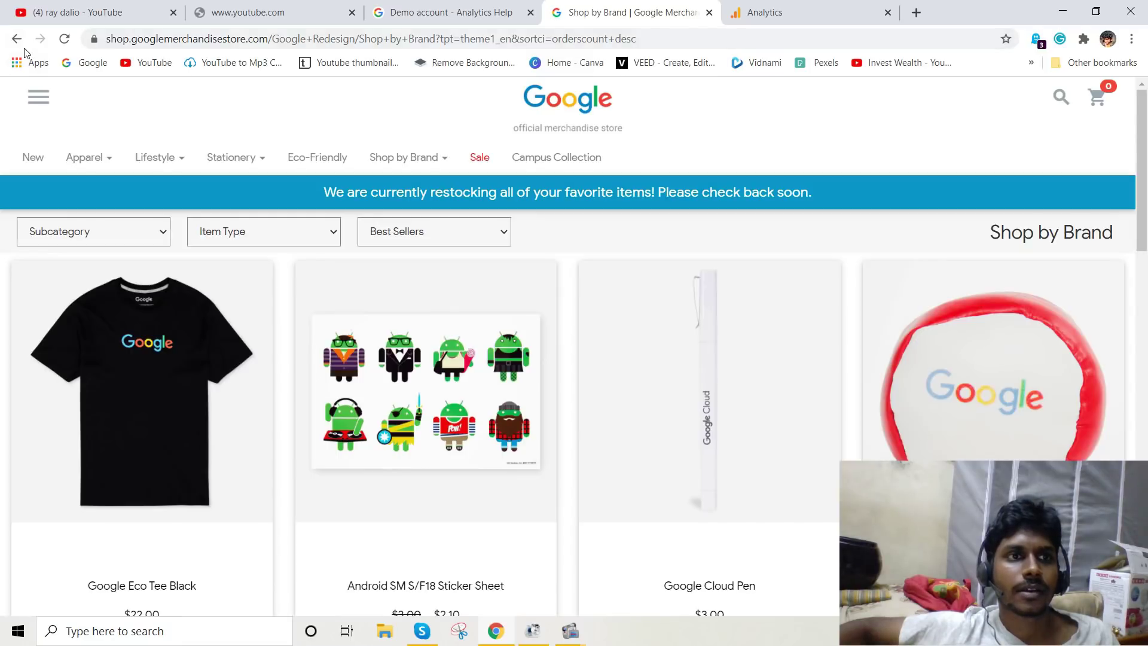
scroll(532, 418, "down", 3)
scroll(533, 418, "up", 3)
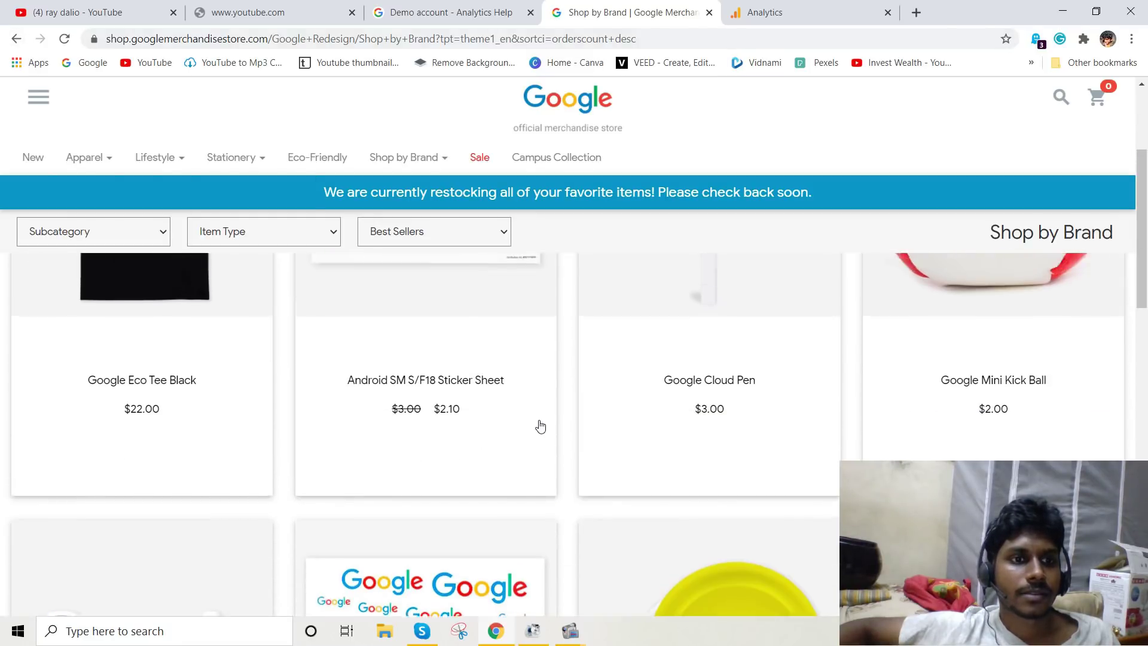
scroll(108, 377, "down", 2)
scroll(132, 362, "down", 5)
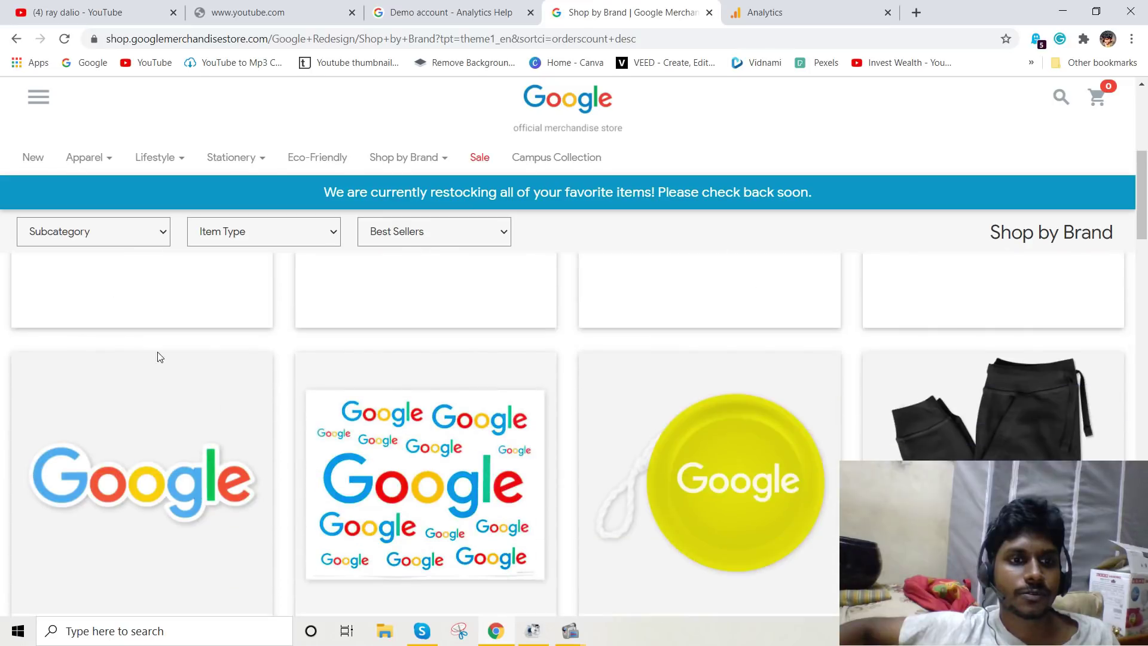
scroll(507, 479, "down", 4)
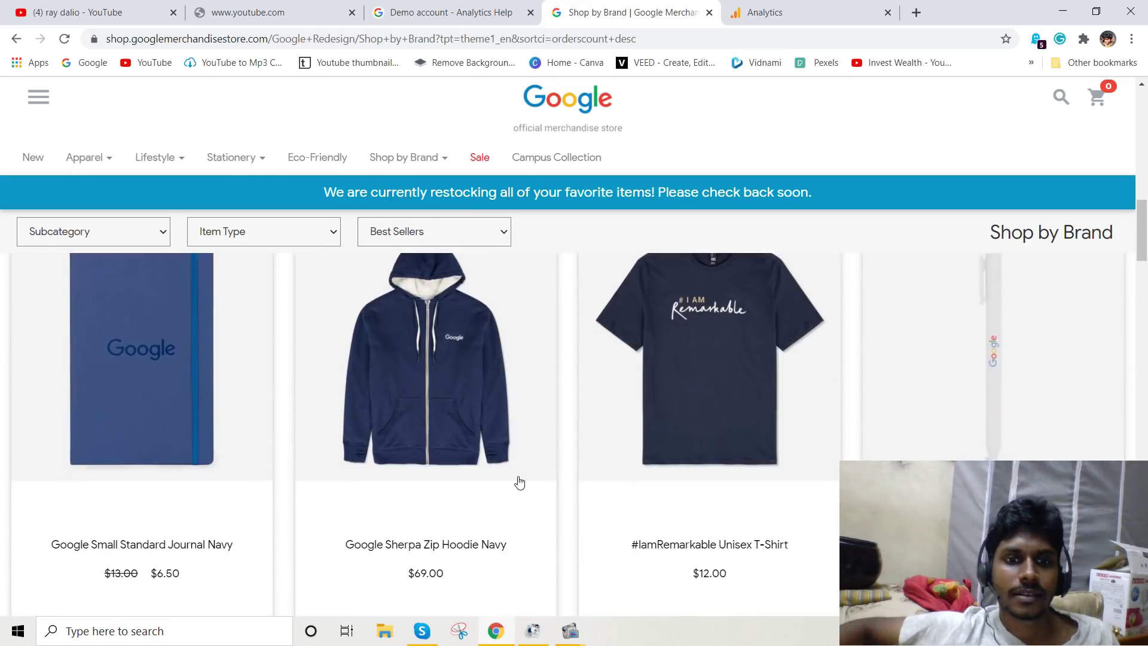
scroll(519, 482, "down", 10)
scroll(521, 476, "up", 5)
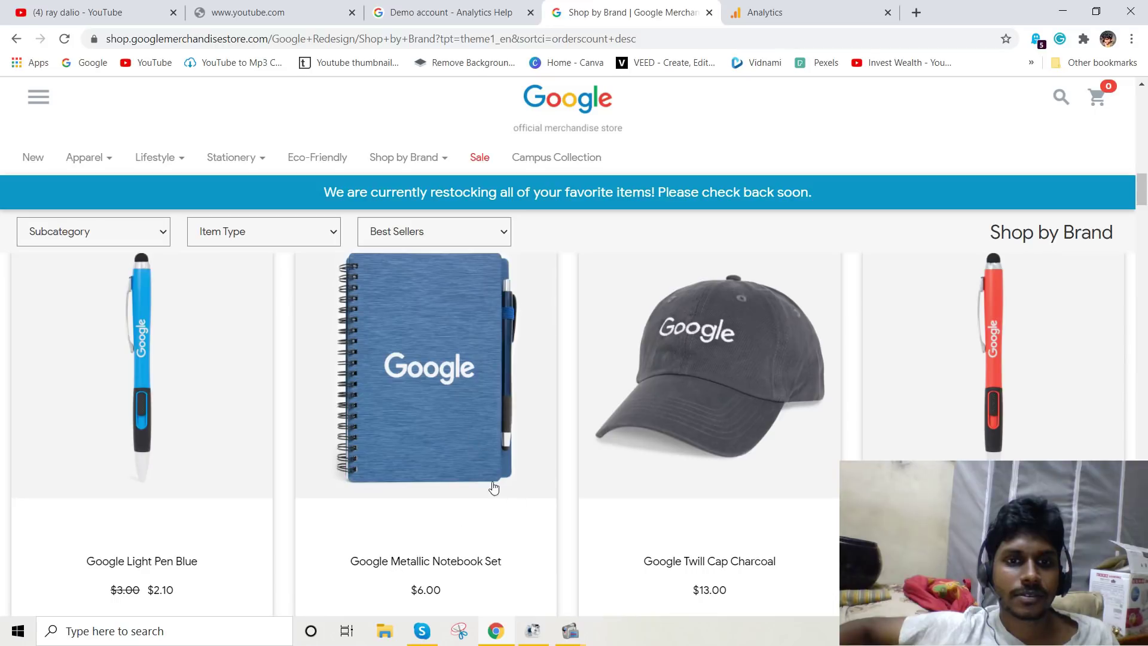
Continue through the rest of the best-selling Shop by Brand products, comparing the apparel, drinkware, stationery and bag items with their prices.
scroll(780, 395, "down", 6)
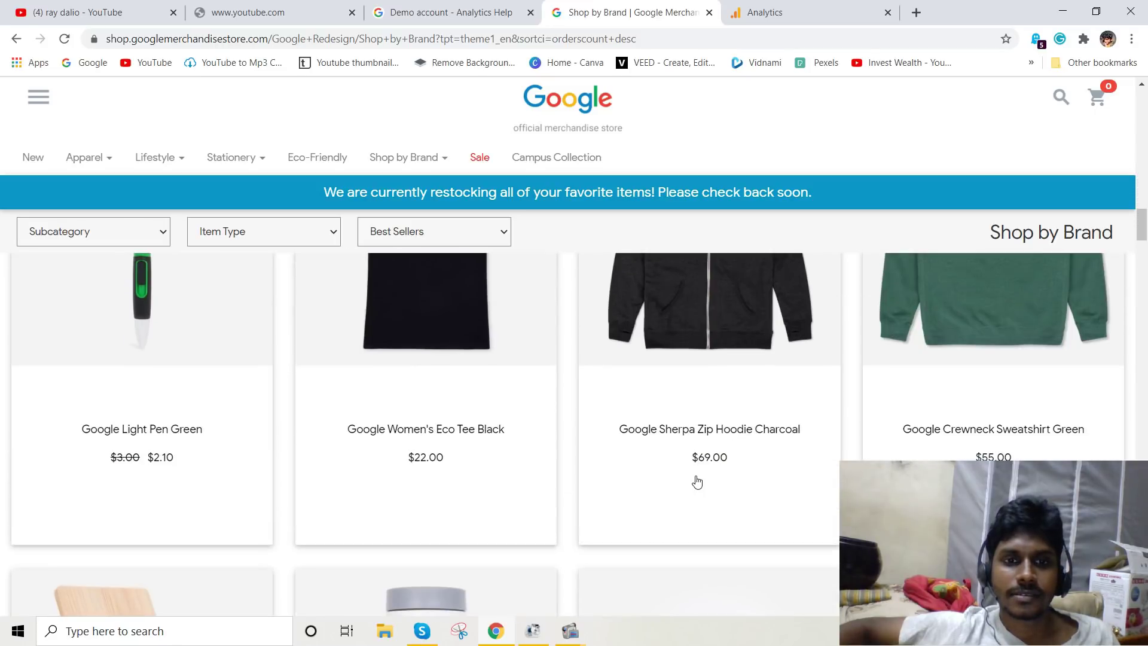
scroll(698, 481, "down", 8)
scroll(699, 479, "up", 3)
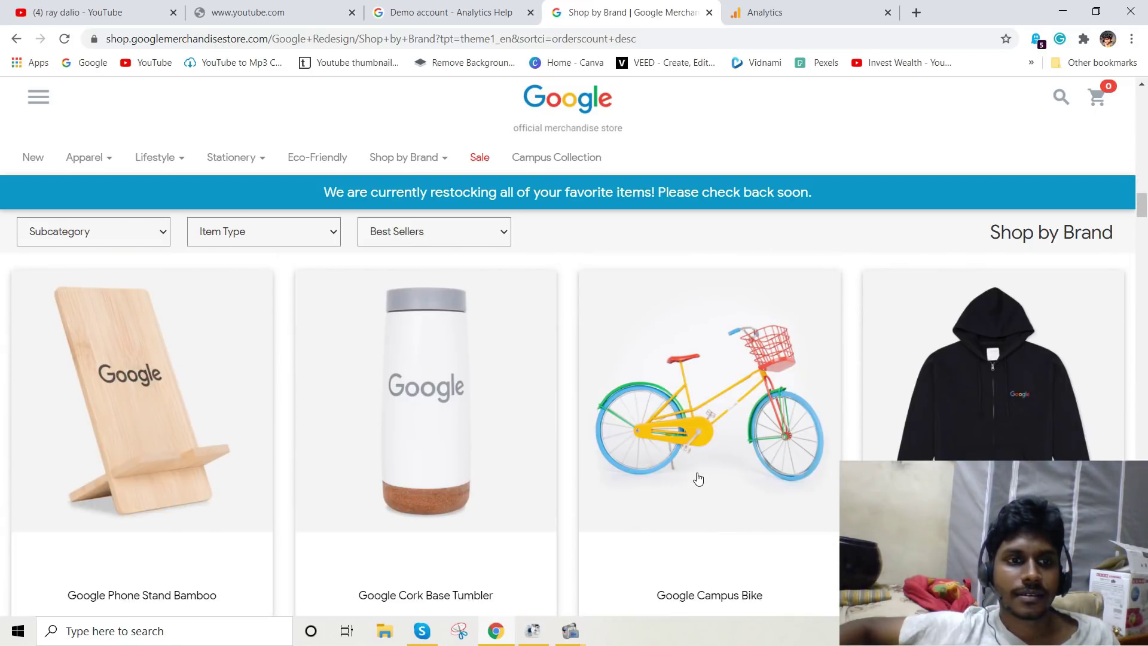
scroll(698, 474, "down", 12)
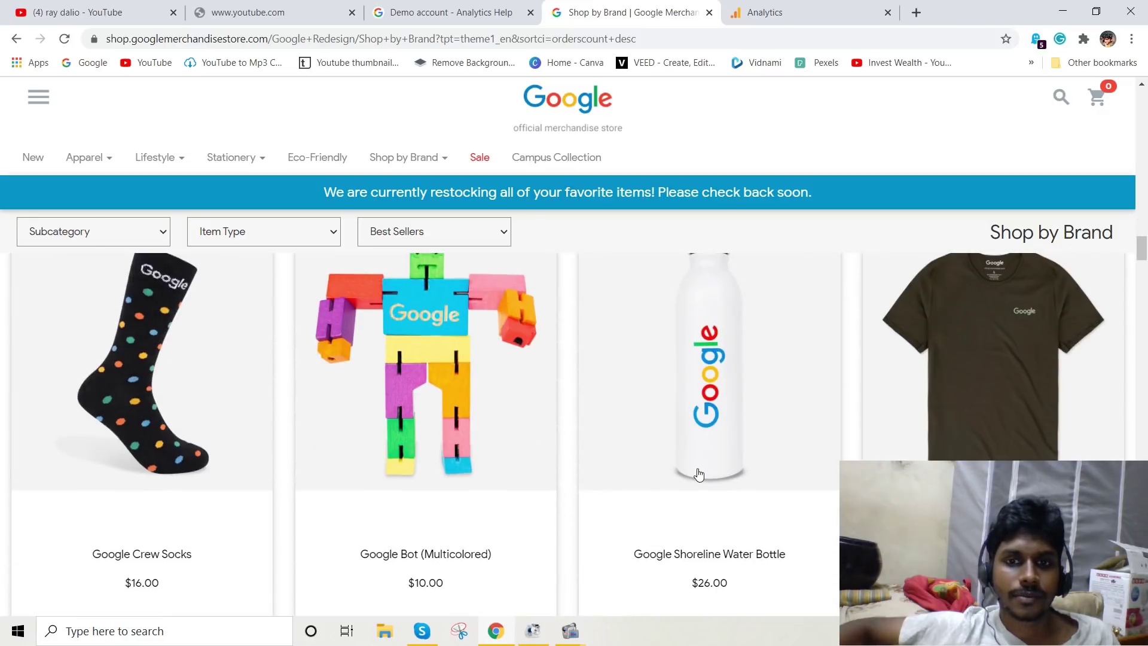
scroll(698, 474, "up", 6)
scroll(698, 475, "down", 12)
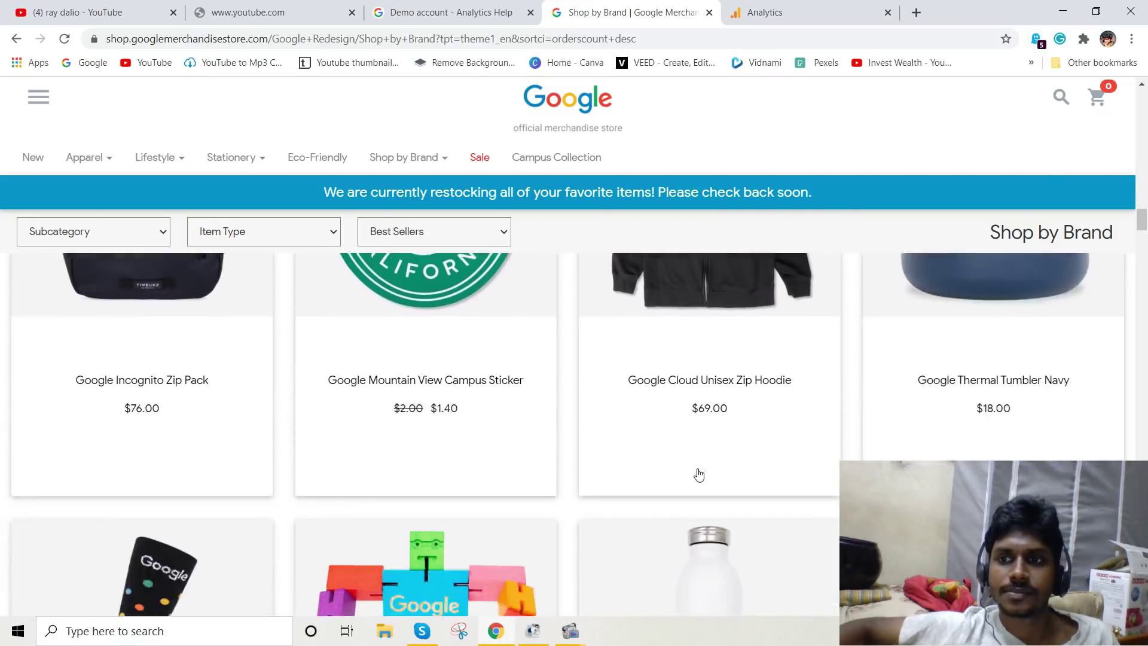
scroll(698, 475, "down", 15)
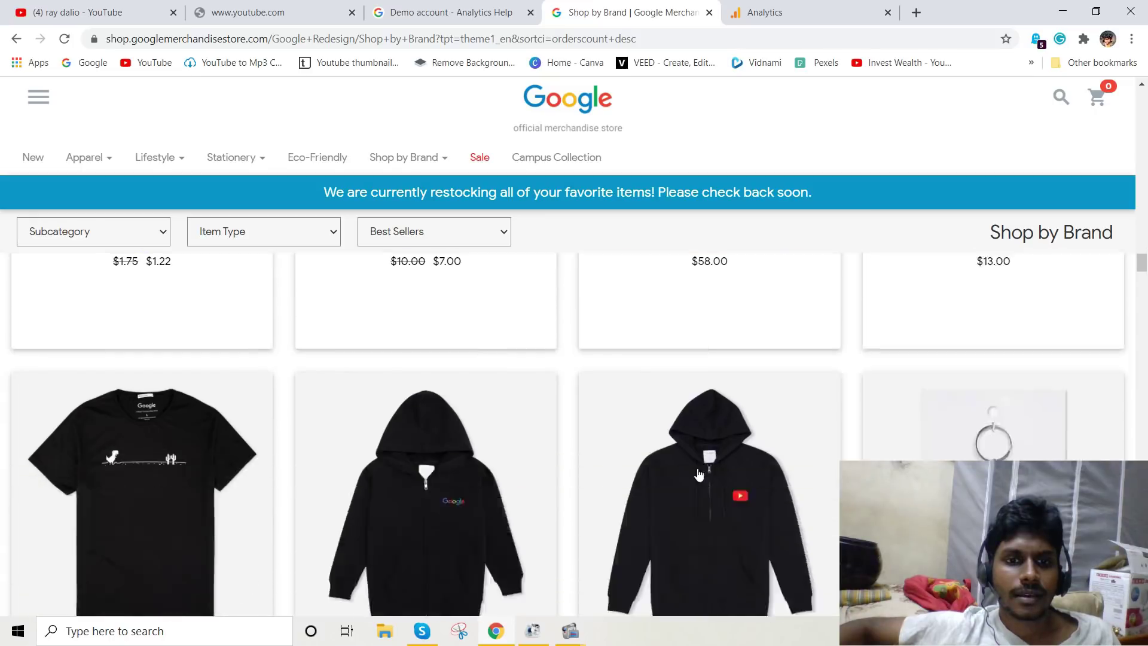
scroll(699, 474, "down", 10)
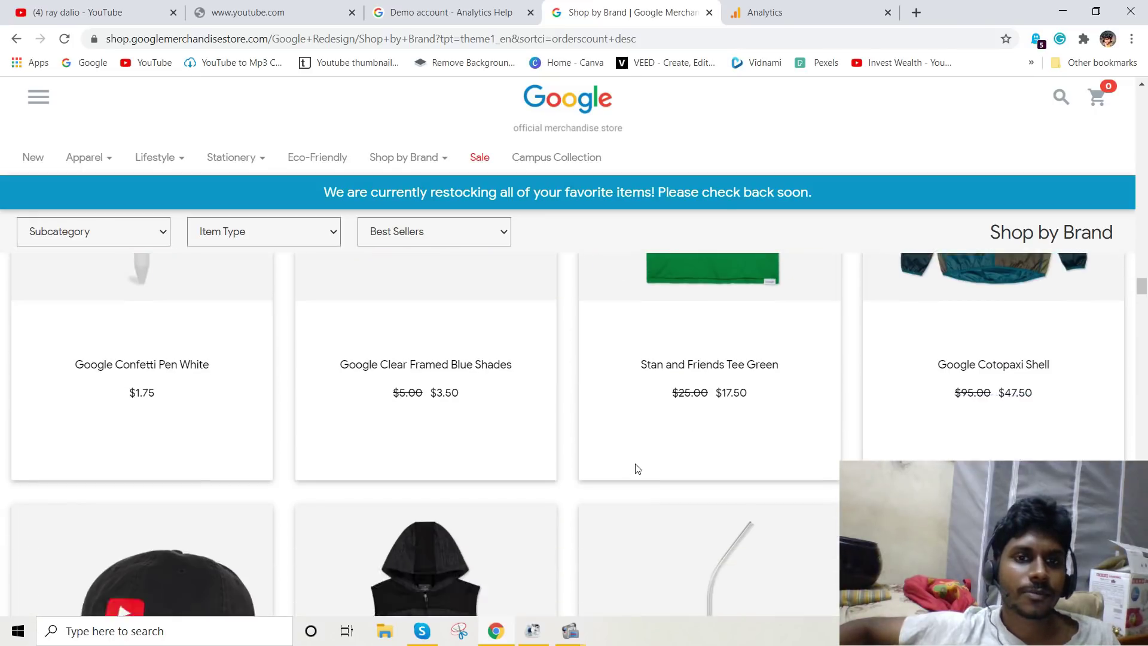
scroll(640, 498, "down", 5)
scroll(639, 495, "up", 5)
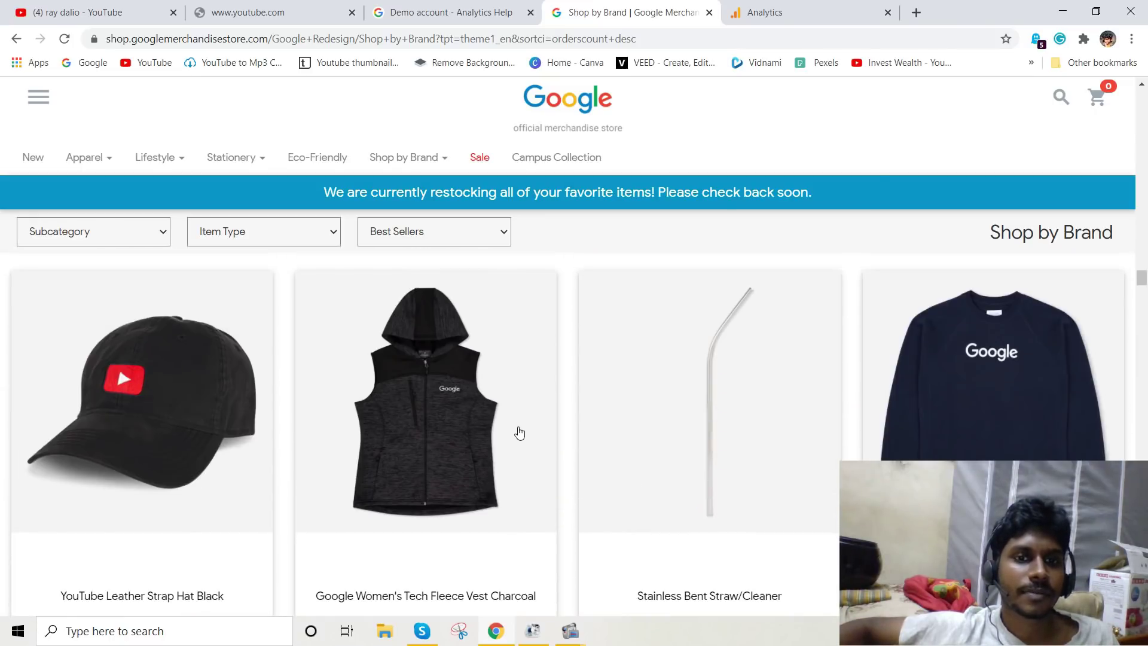
scroll(556, 491, "down", 4)
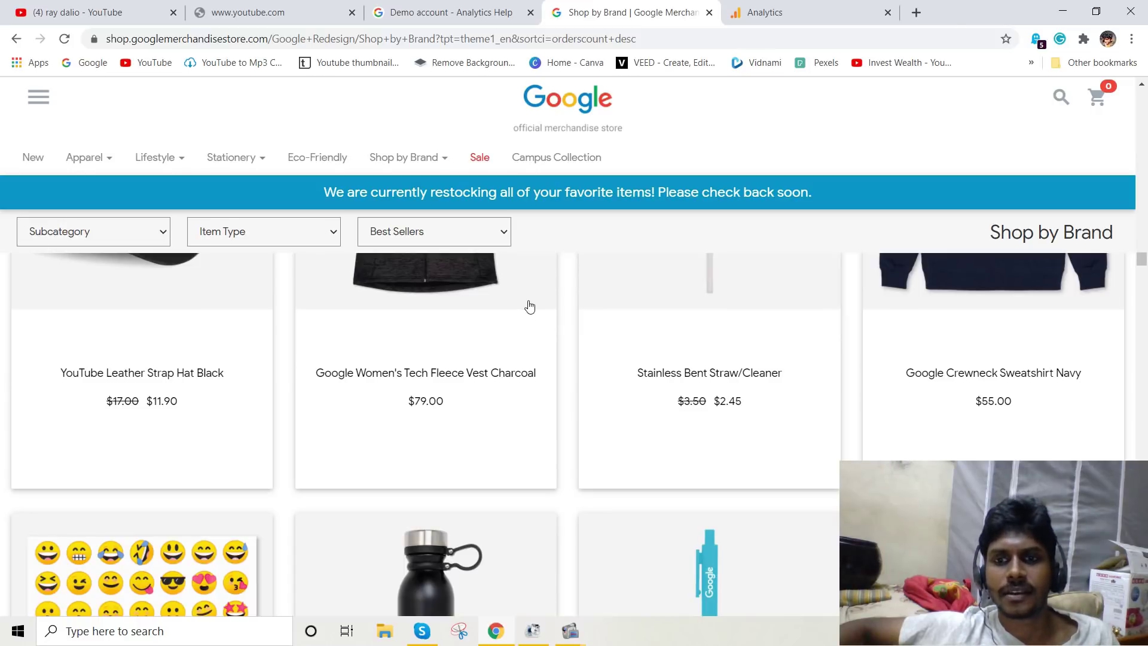
scroll(404, 358, "down", 5)
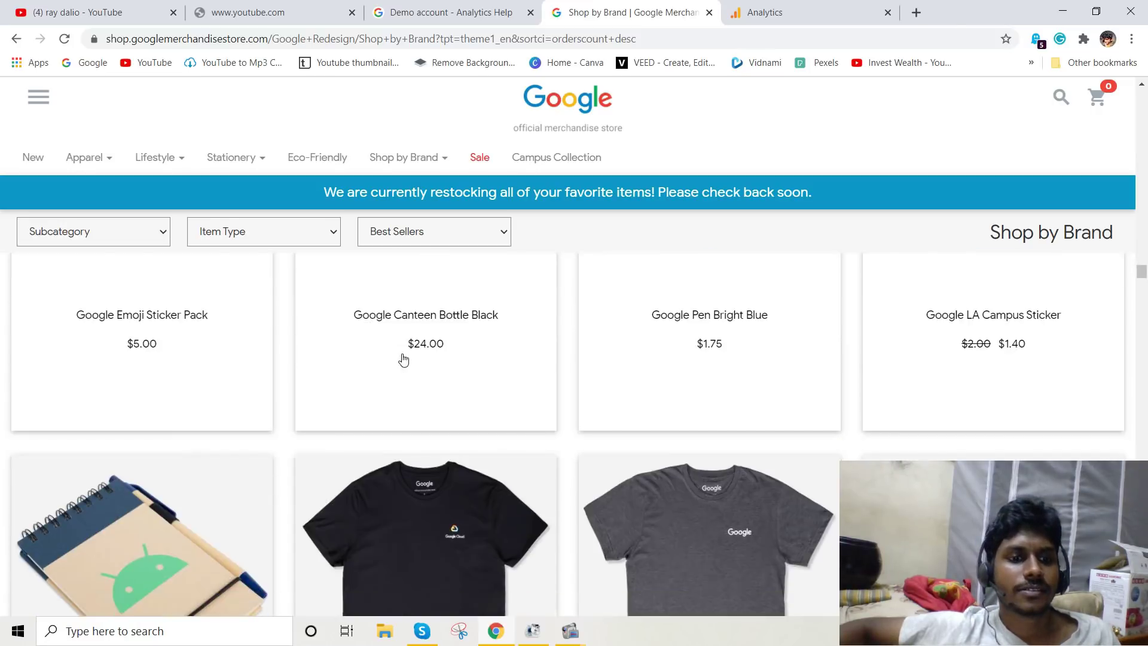
scroll(405, 358, "down", 15)
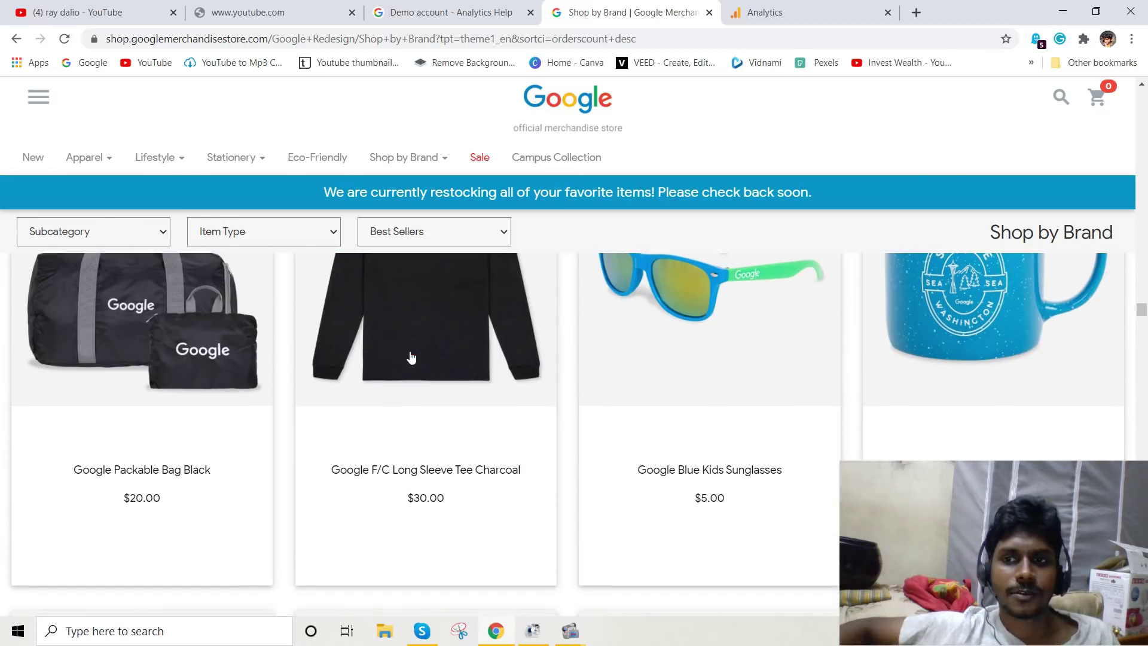
scroll(412, 358, "down", 1)
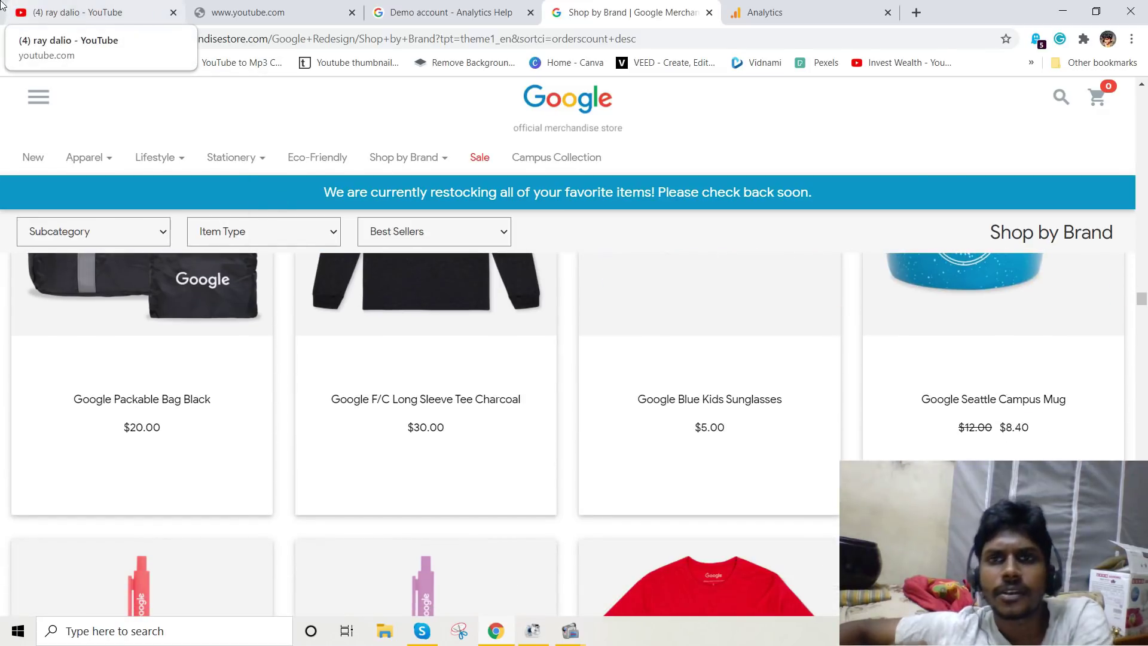
scroll(501, 317, "down", 5)
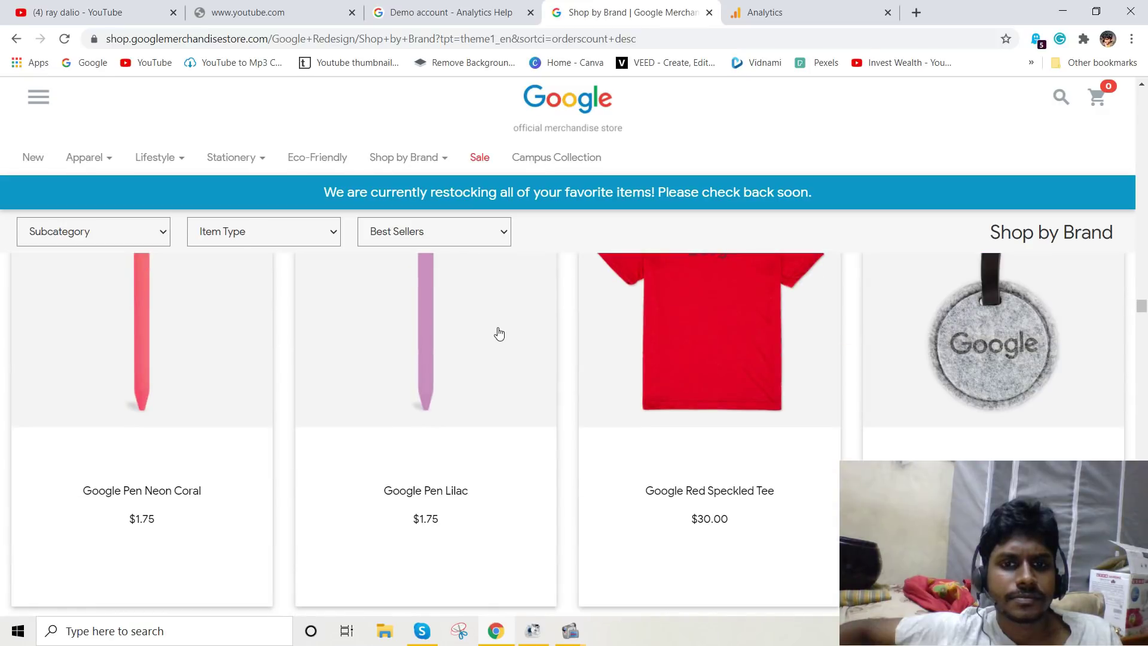
scroll(477, 462, "down", 15)
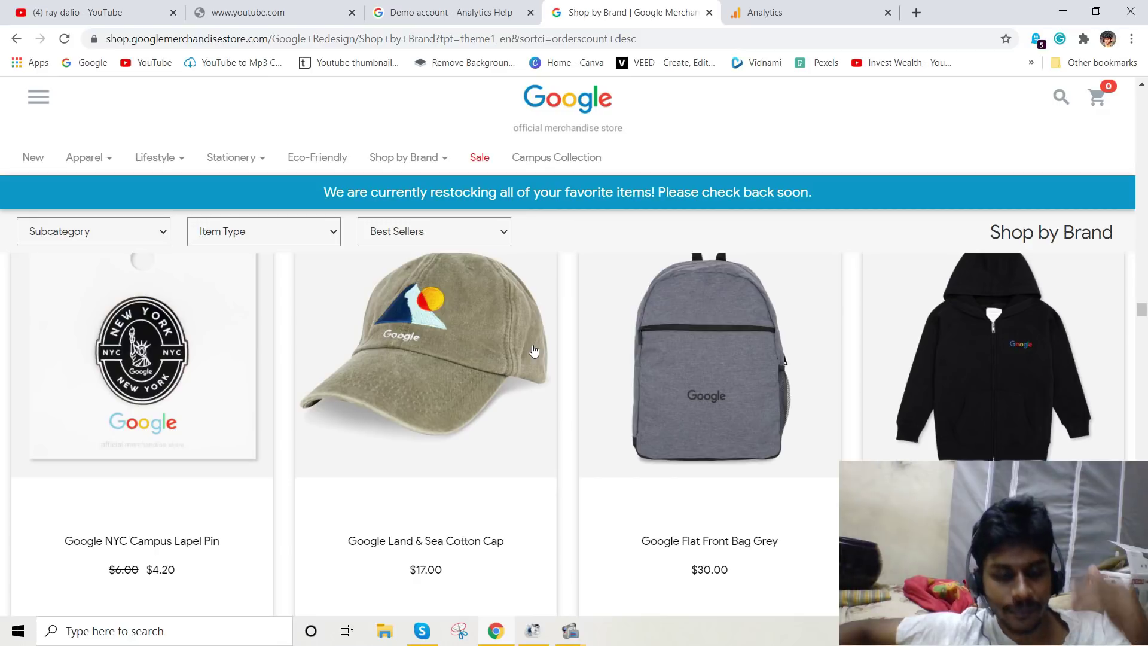
scroll(457, 393, "down", 3)
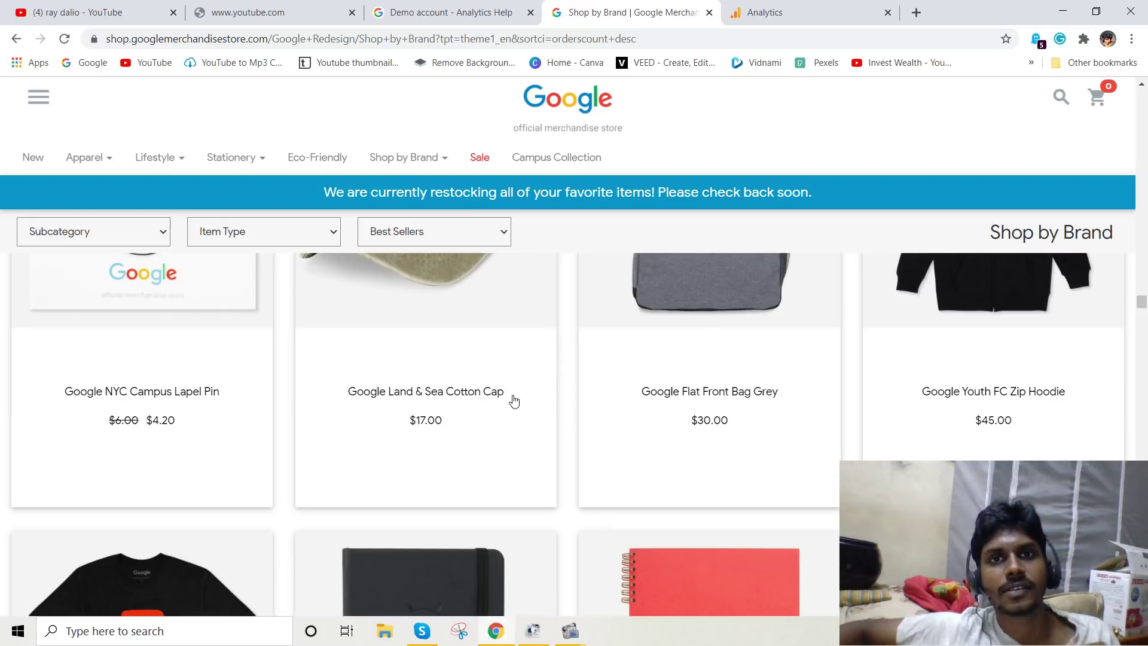
Switch between the Analytics Home overview and the store's product page, and check the users, revenue, conversion rate and sessions figures.
left_click(777, 12)
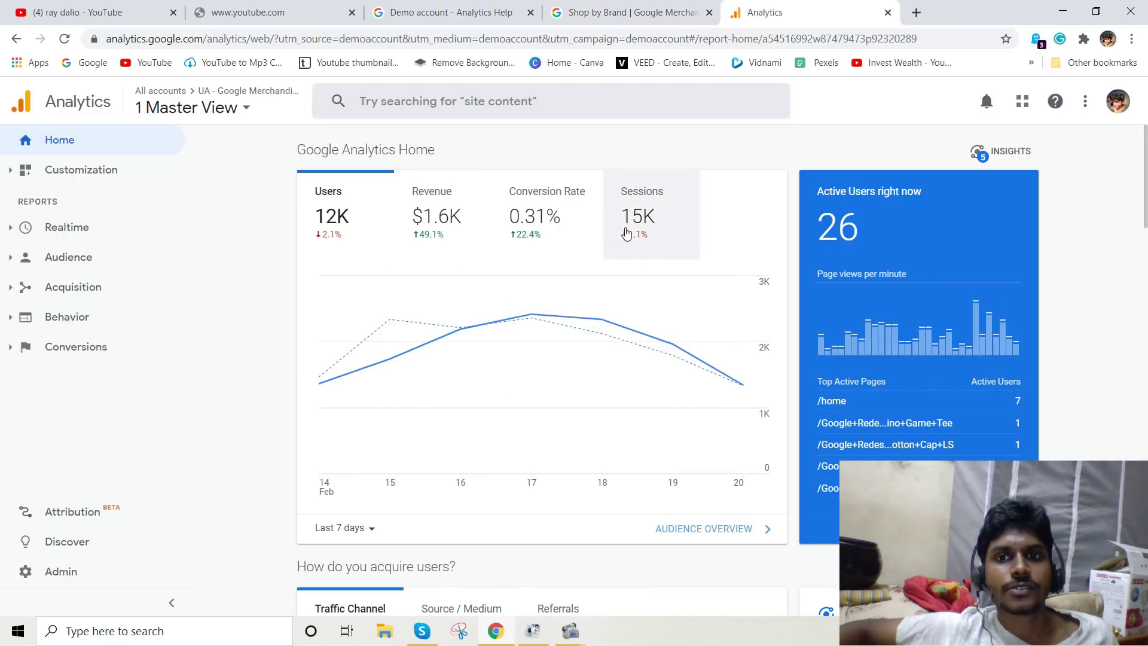
left_click(639, 18)
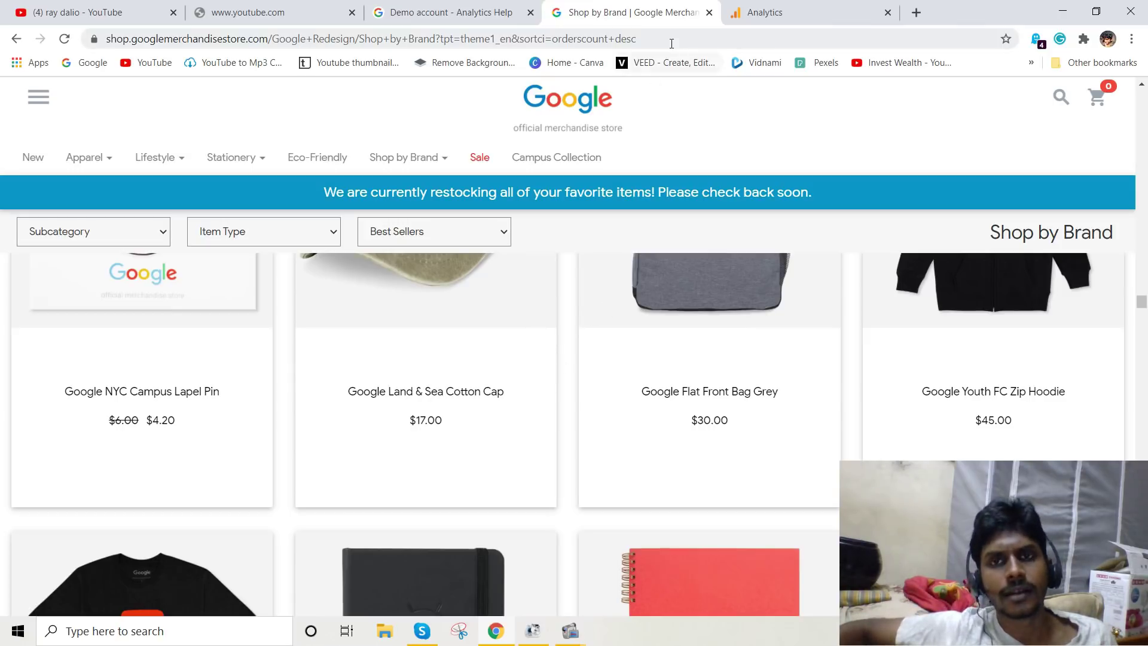
left_click(765, 12)
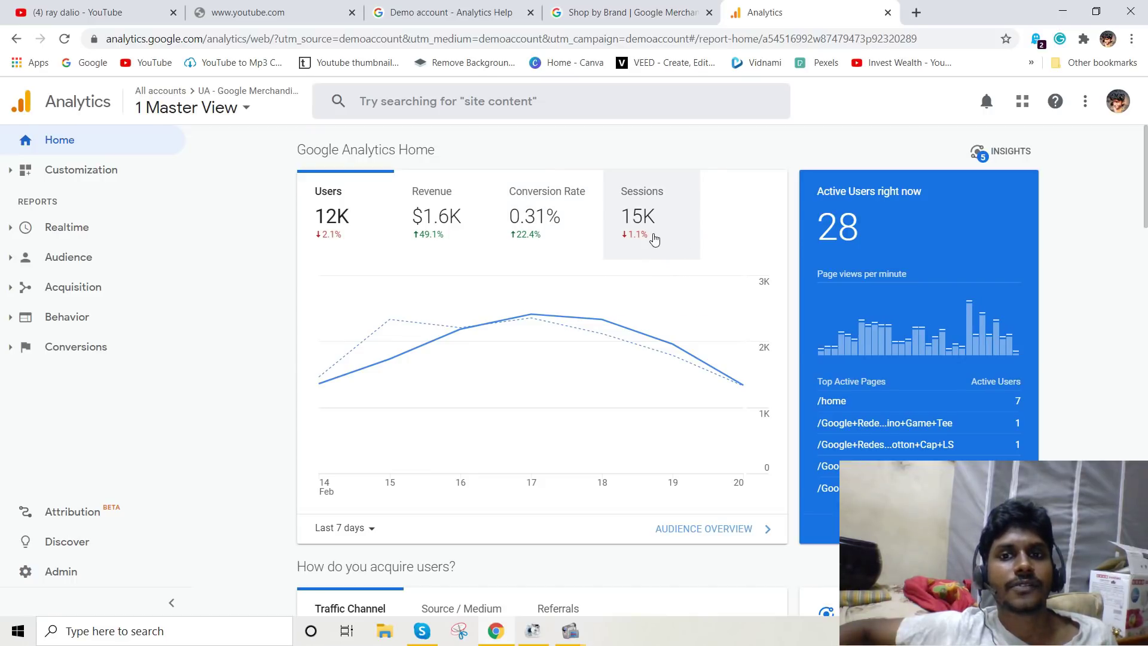
scroll(654, 239, "down", 5)
scroll(676, 371, "up", 5)
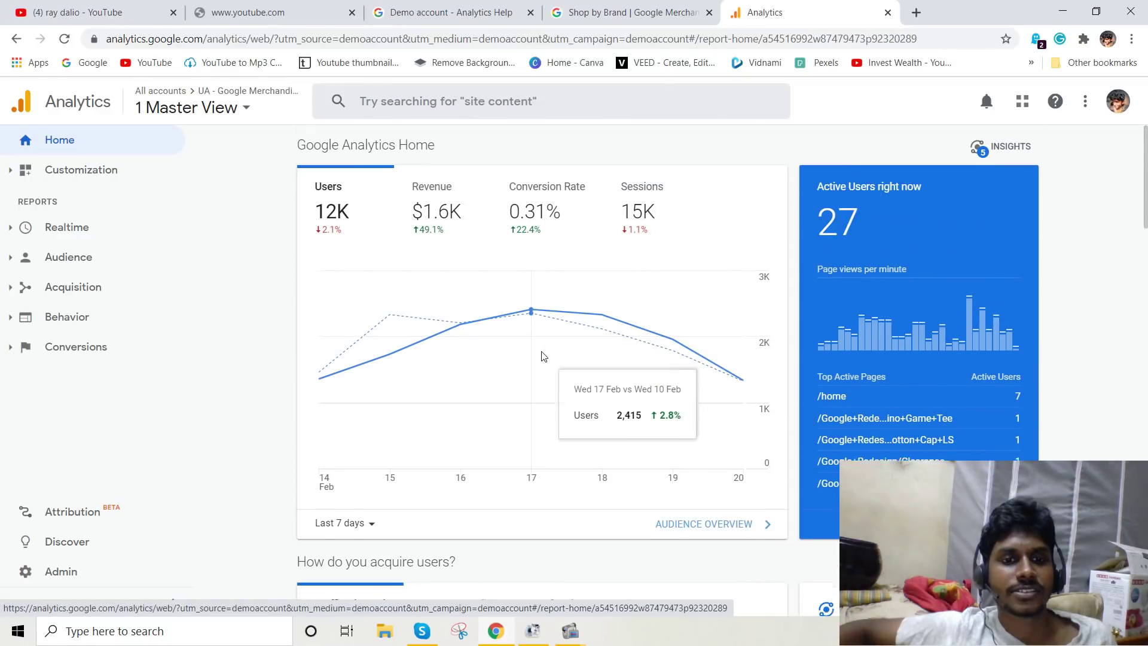
Set the date range of the Home overview's users chart to the last 90 days.
scroll(504, 407, "down", 3)
left_click(370, 378)
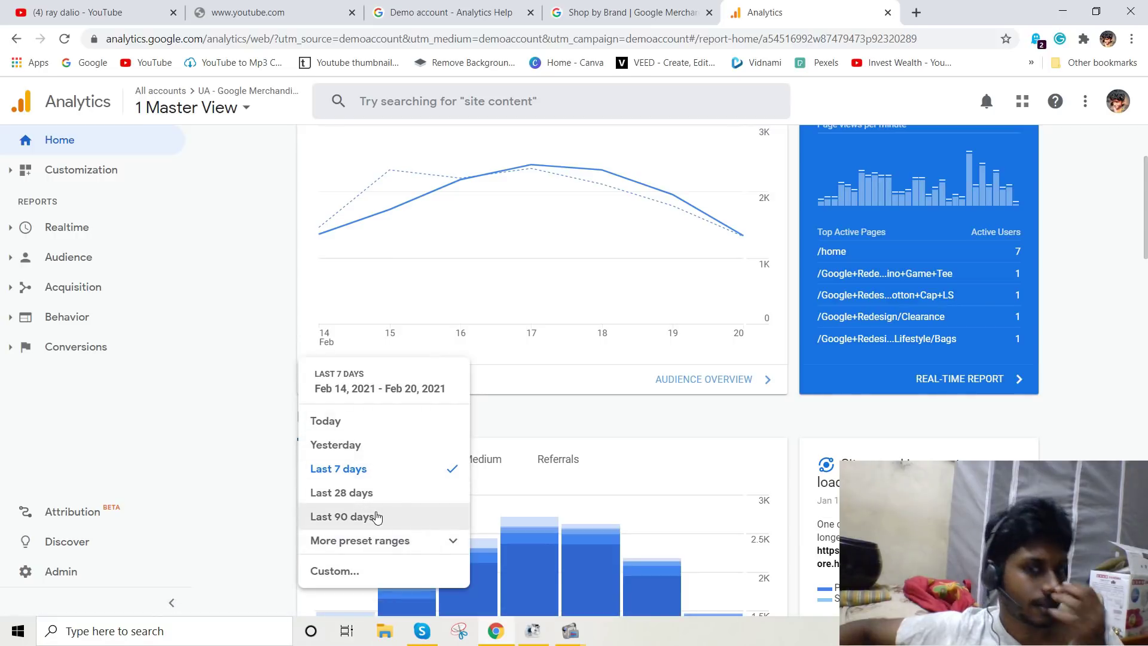
left_click(378, 517)
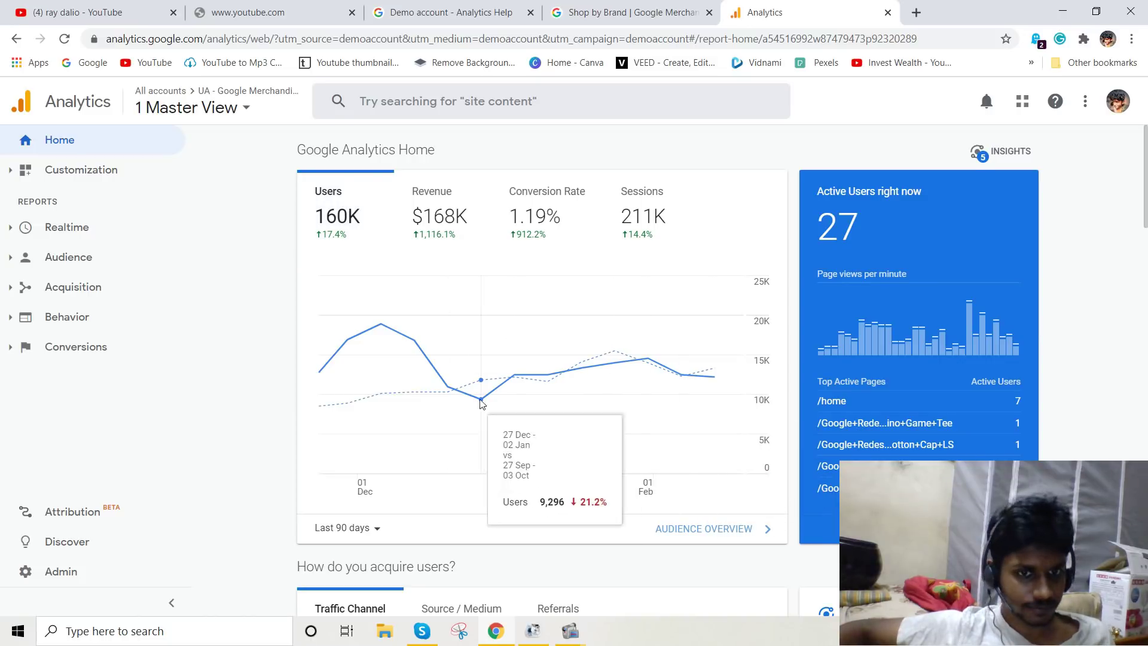
Examine how users are acquired by Traffic Channel, Source / Medium and Referrals on the Home overview.
scroll(586, 524, "down", 1)
scroll(386, 479, "down", 2)
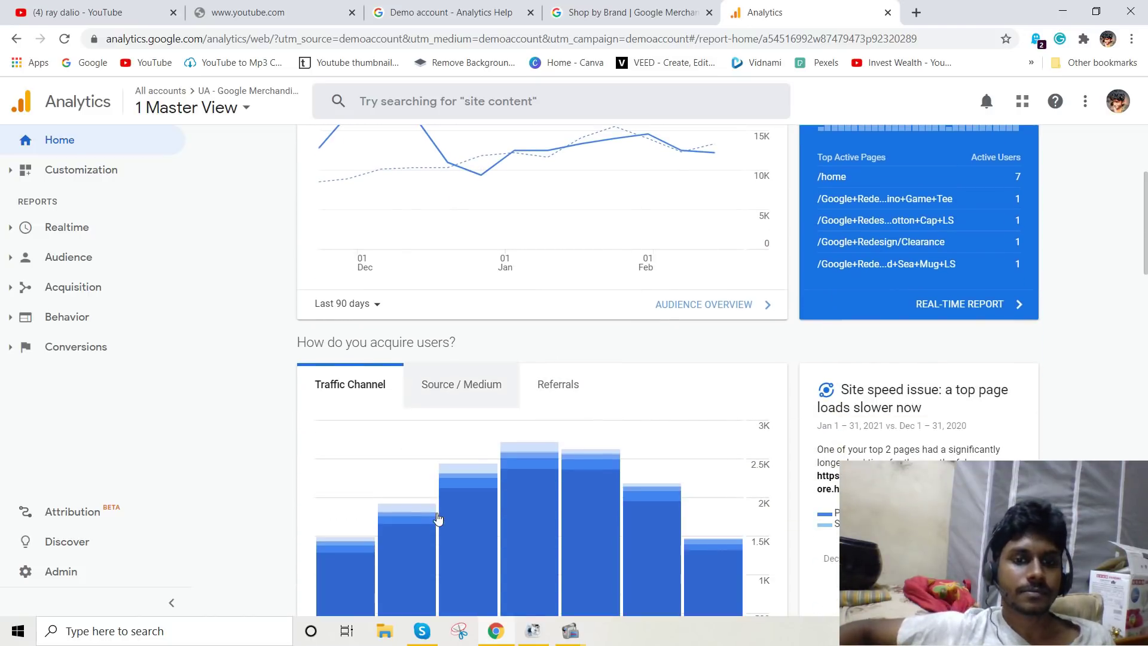
scroll(558, 411, "down", 2)
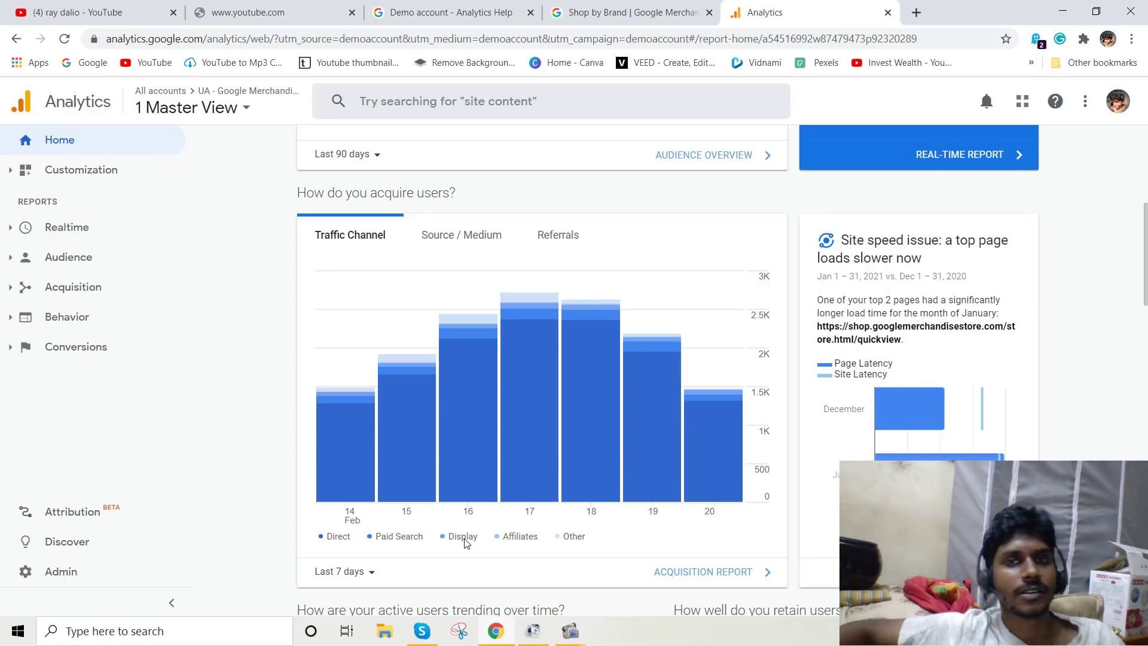
mouse_move(464, 500)
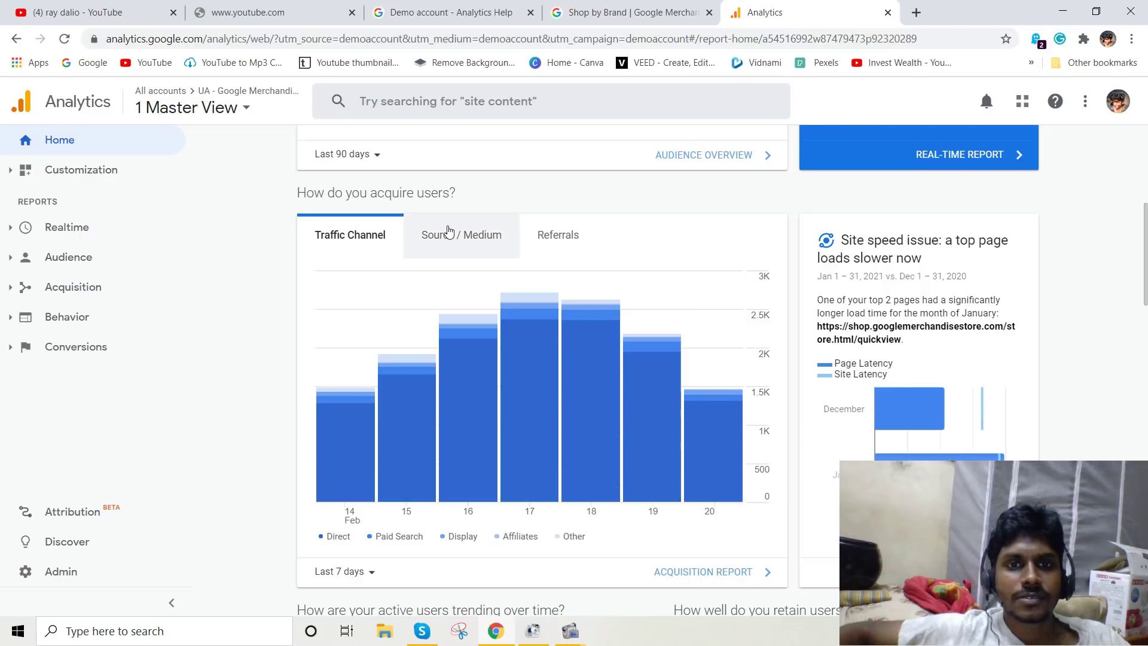
left_click(487, 232)
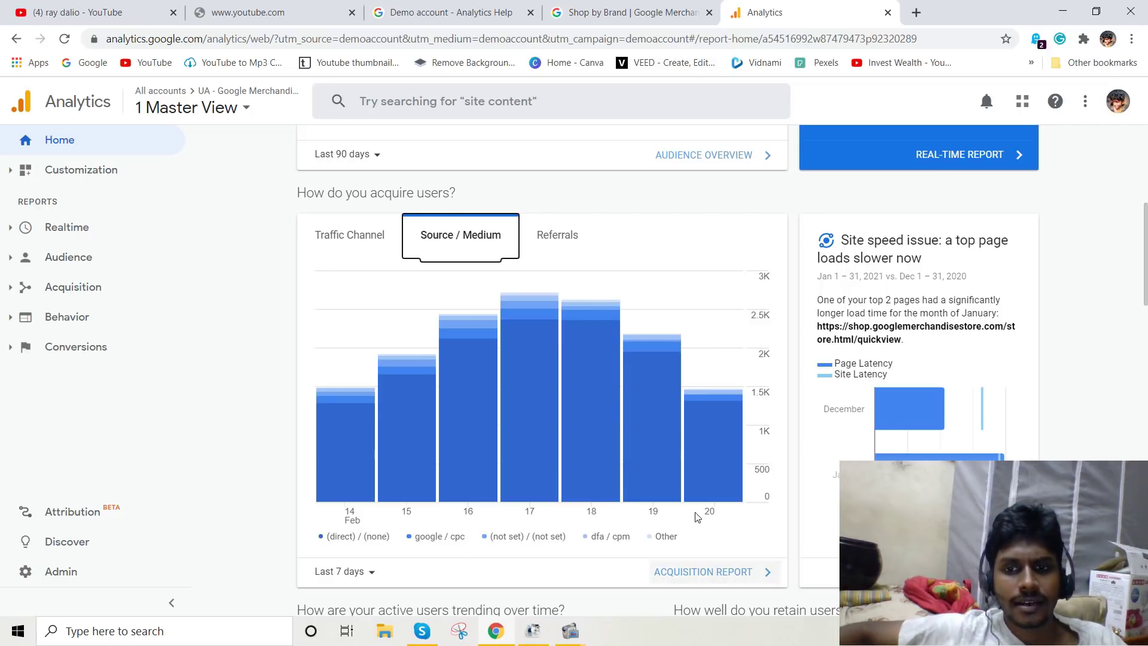
mouse_move(704, 490)
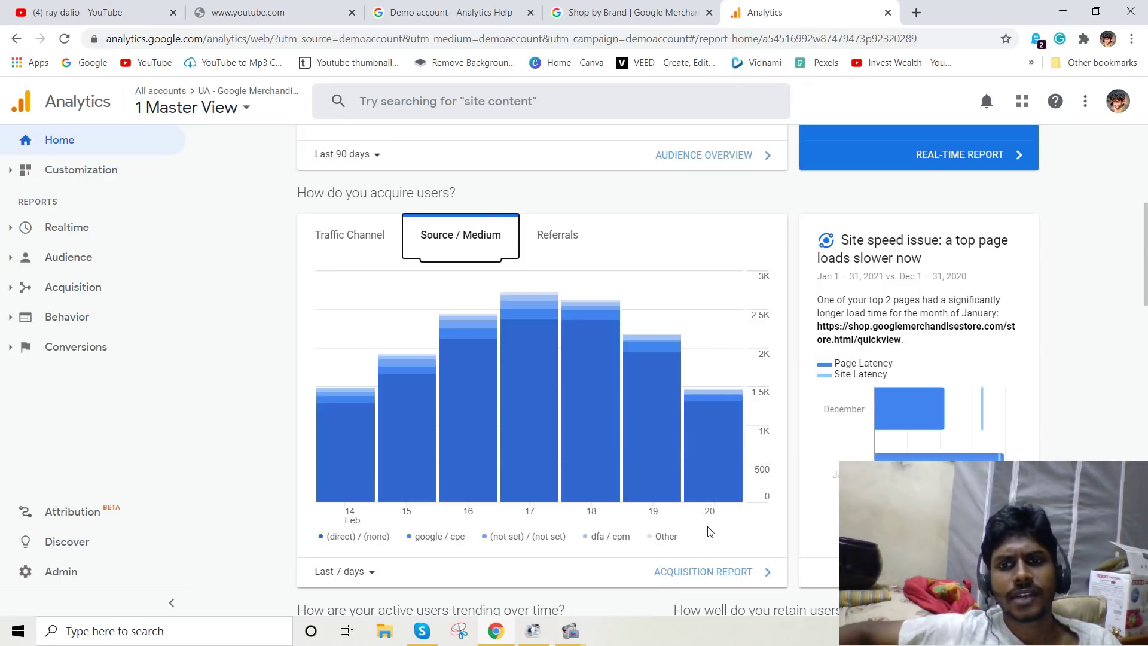
left_click(559, 227)
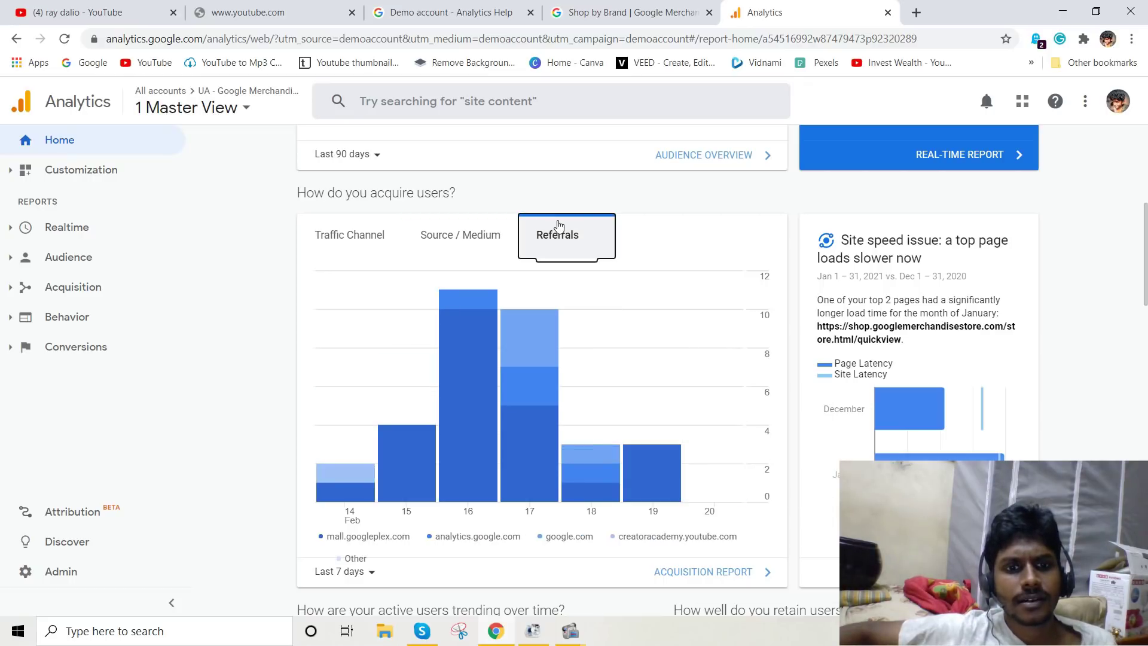
mouse_move(668, 494)
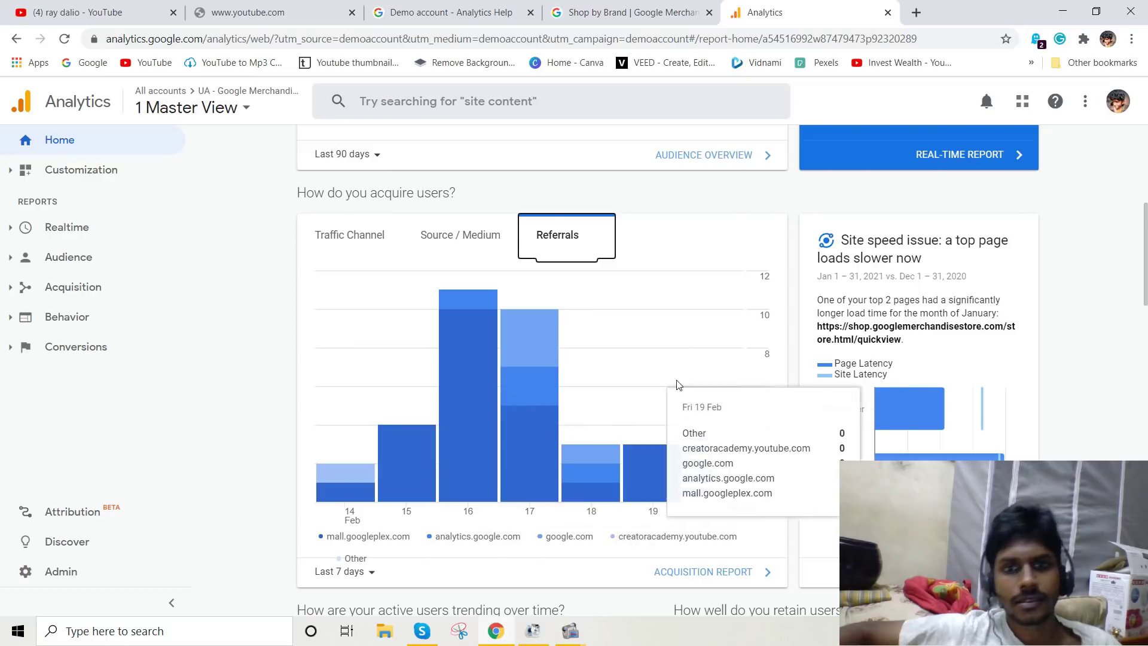
Check the real-time active users and the page views per minute on the Home overview.
scroll(539, 357, "up", 6)
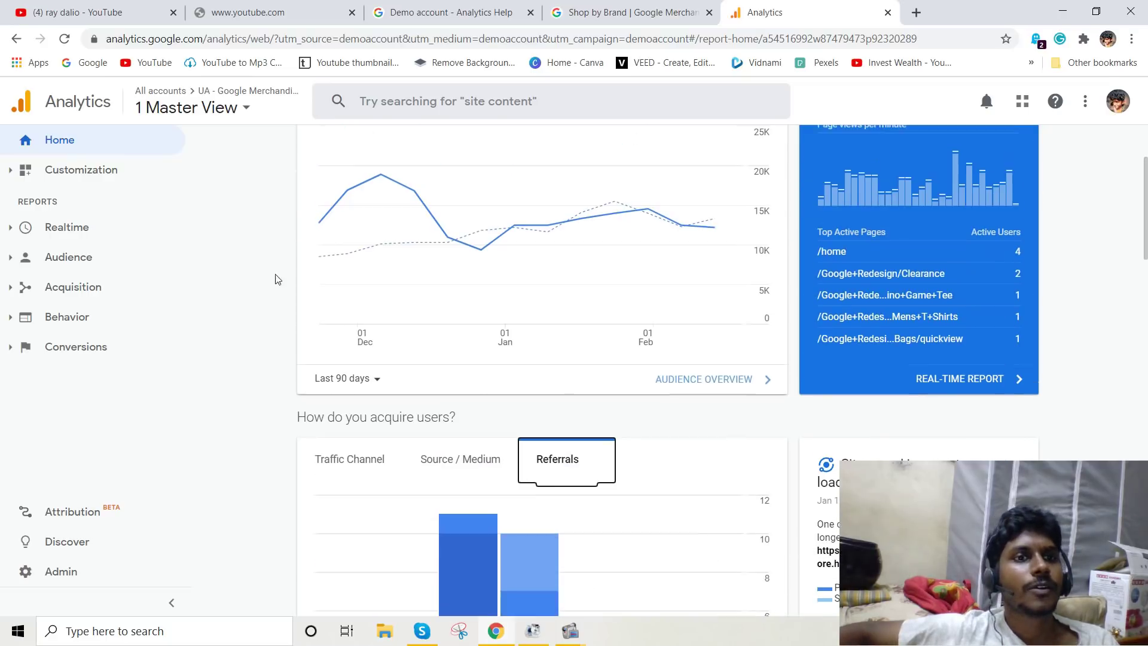
scroll(539, 357, "down", 8)
scroll(539, 357, "up", 6)
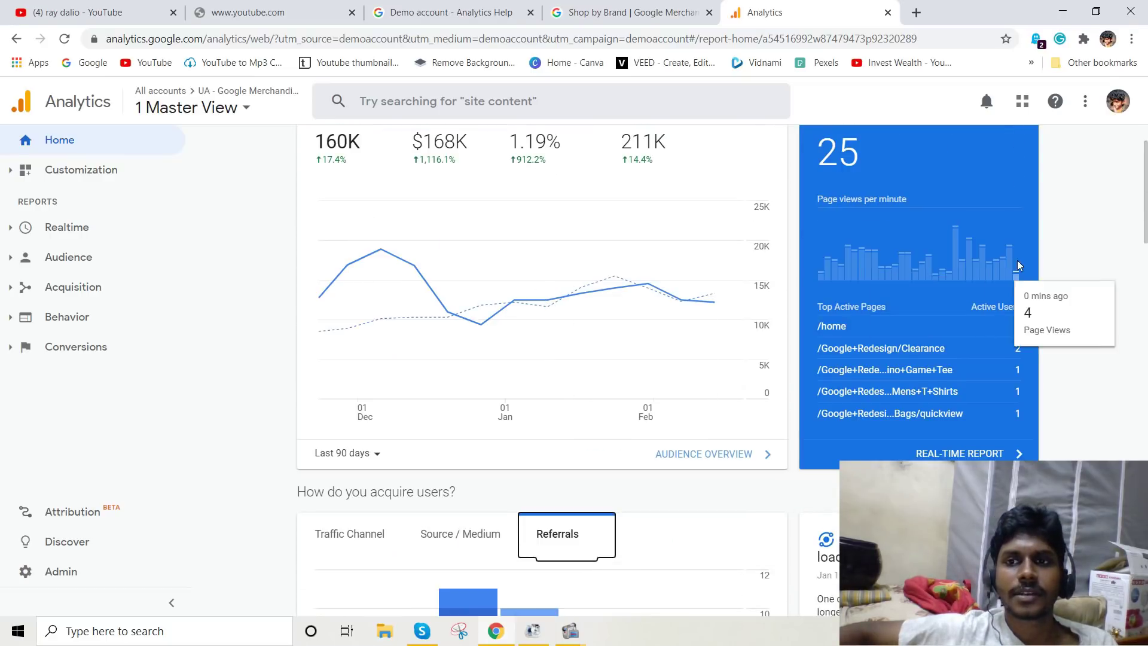
scroll(958, 268, "up", 1)
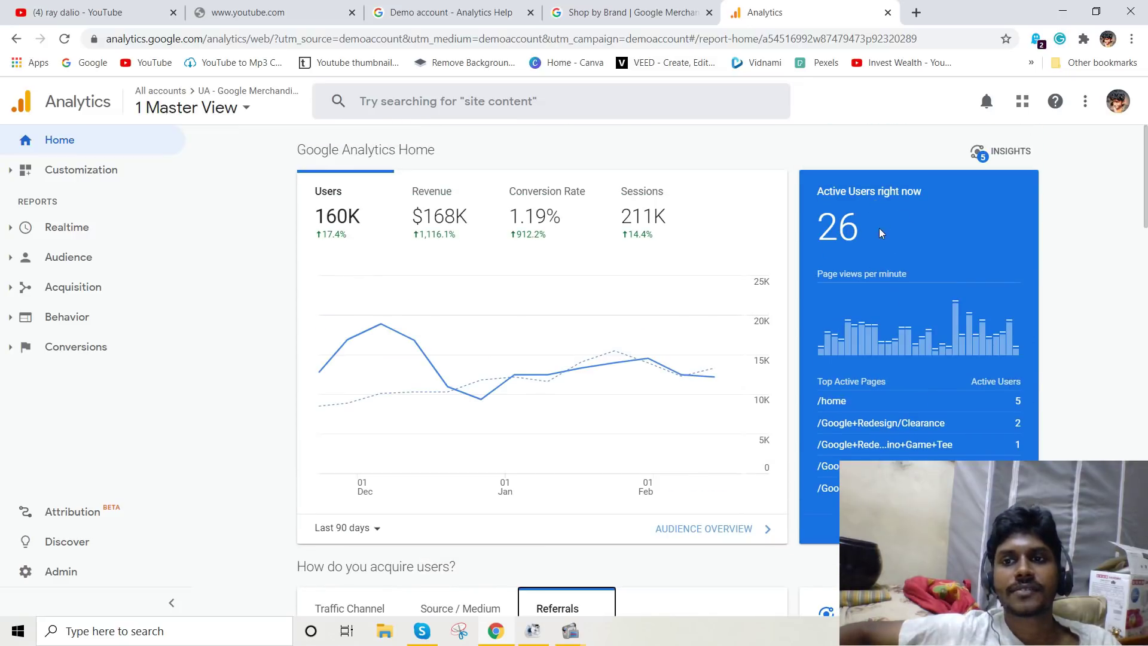
Revisit the store's product page, return to Analytics and examine the top active pages and the site speed insight.
left_click(661, 10)
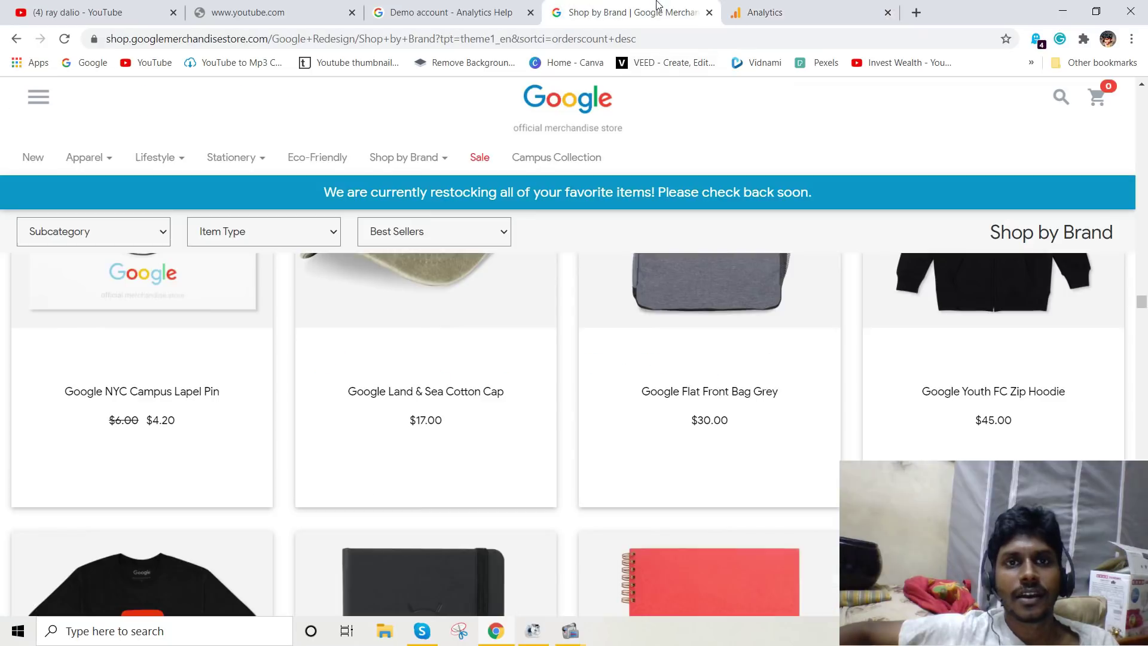
left_click(742, 15)
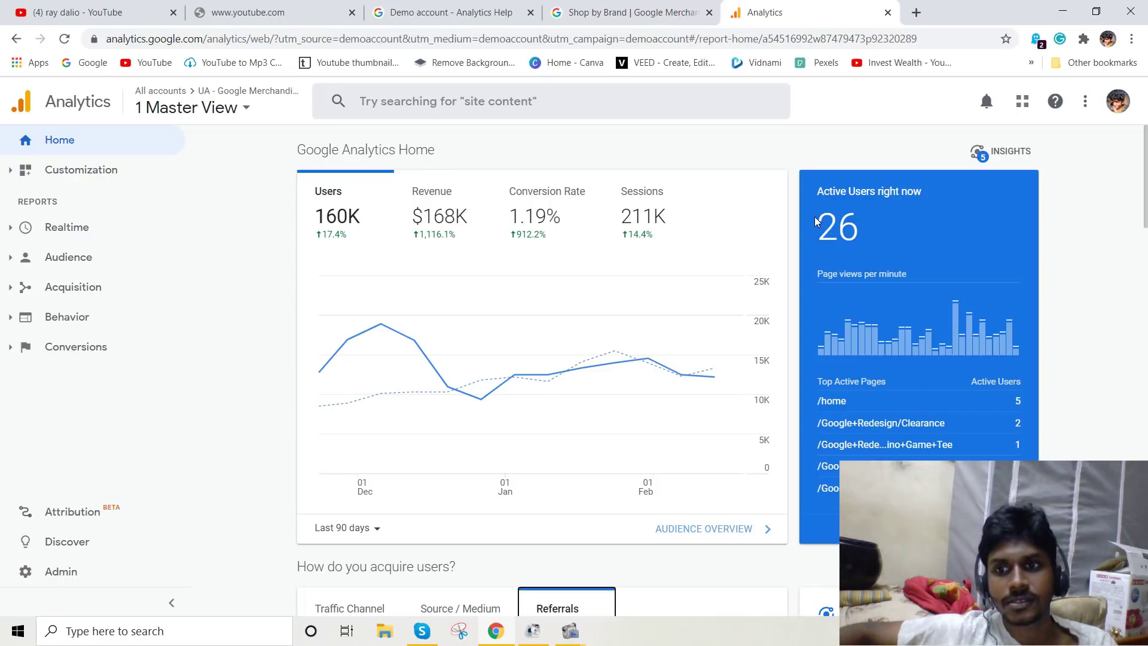
scroll(1059, 359, "down", 1)
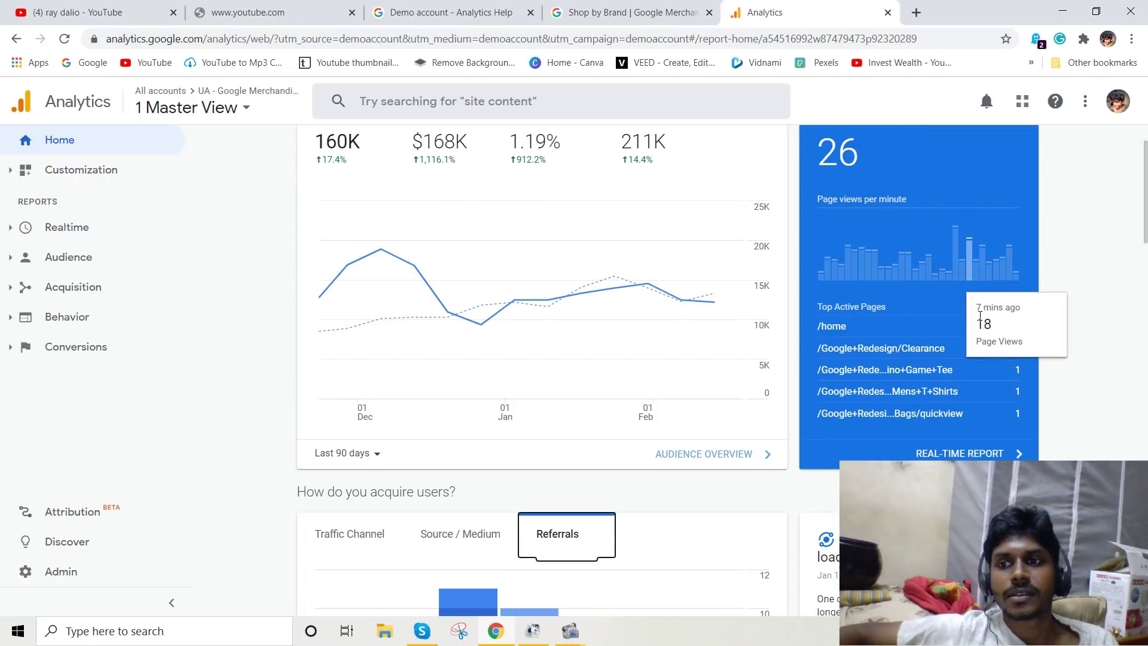
scroll(1050, 385, "down", 3)
scroll(996, 328, "up", 2)
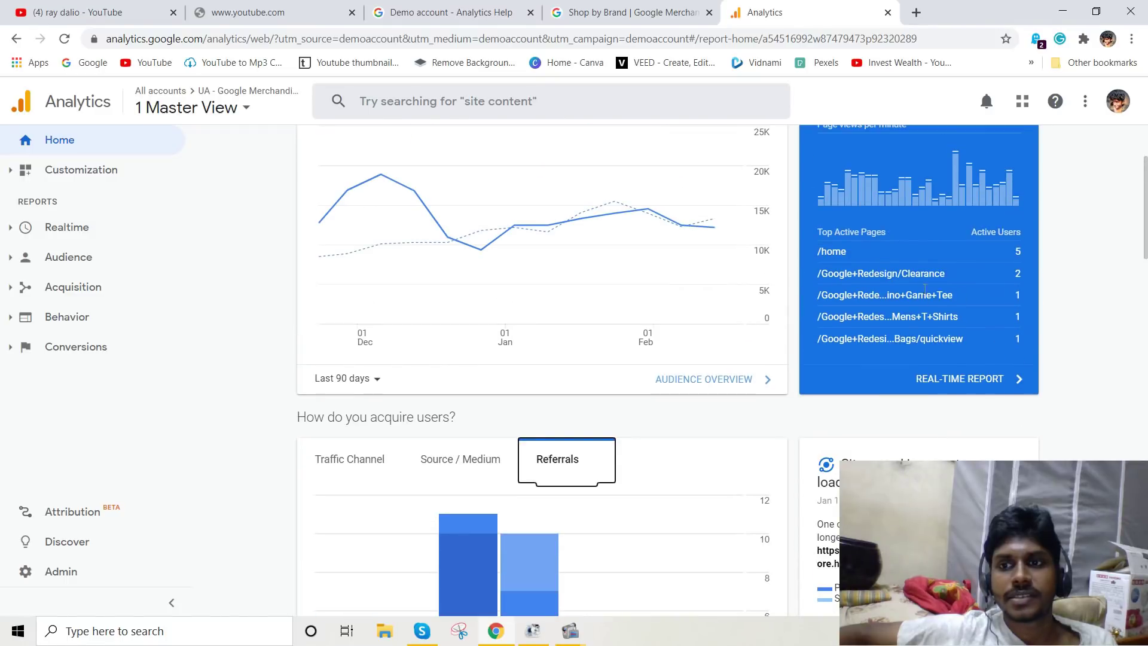
scroll(988, 359, "down", 4)
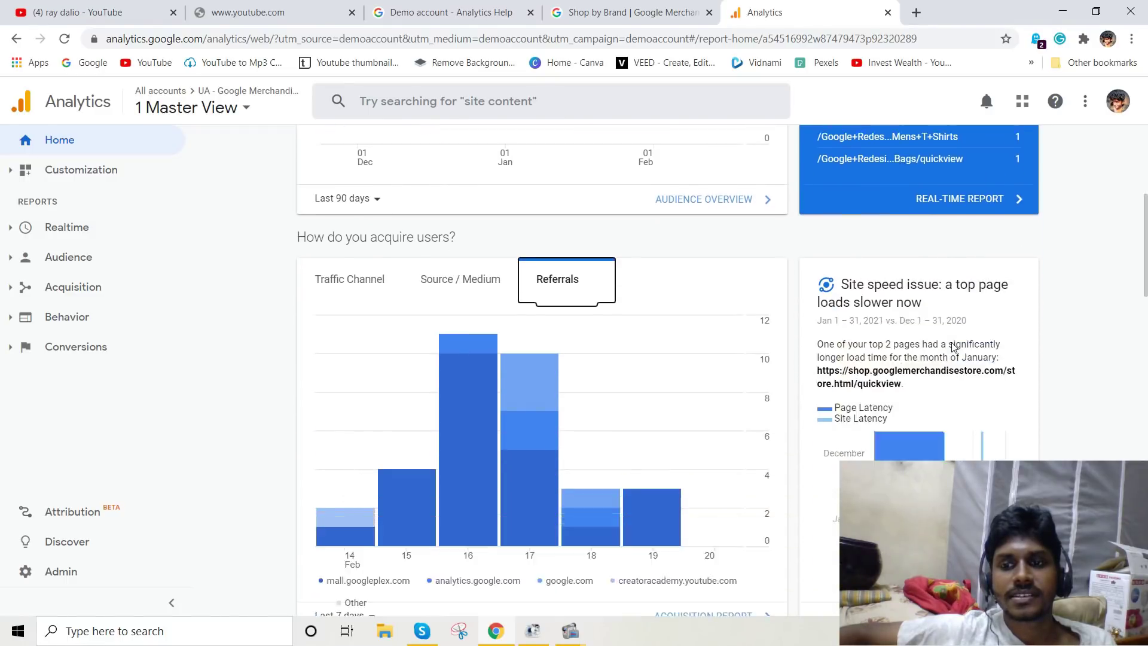
Examine the active users trend and the weekly user retention table on the Home overview.
scroll(951, 332, "up", 2)
scroll(951, 332, "up", 3)
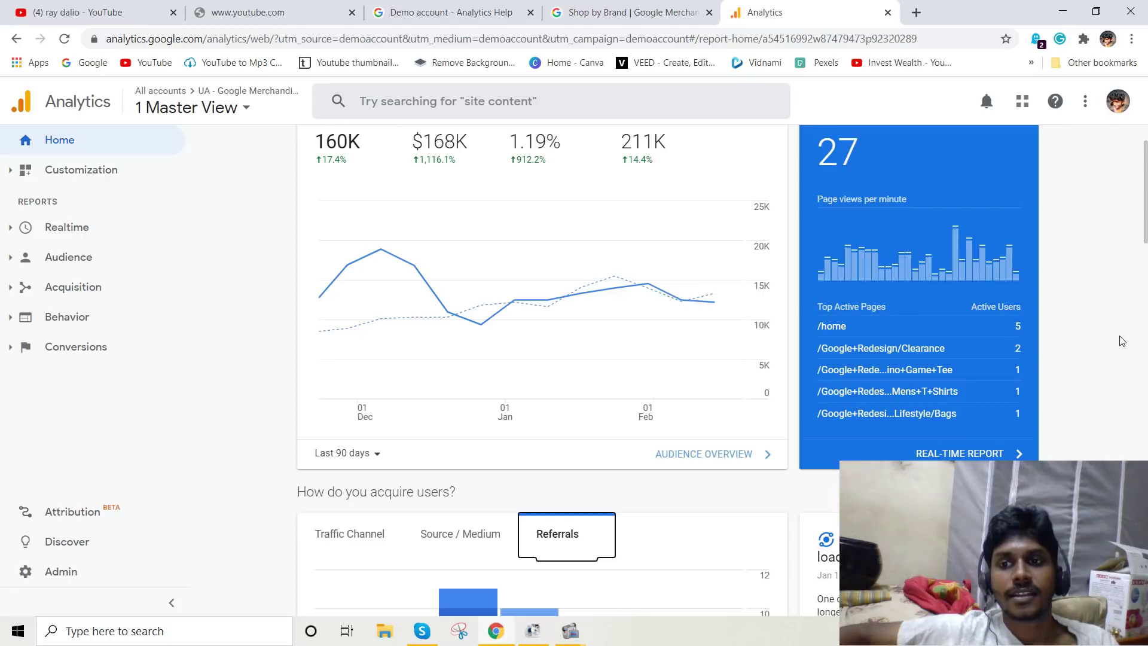
scroll(1077, 330, "down", 10)
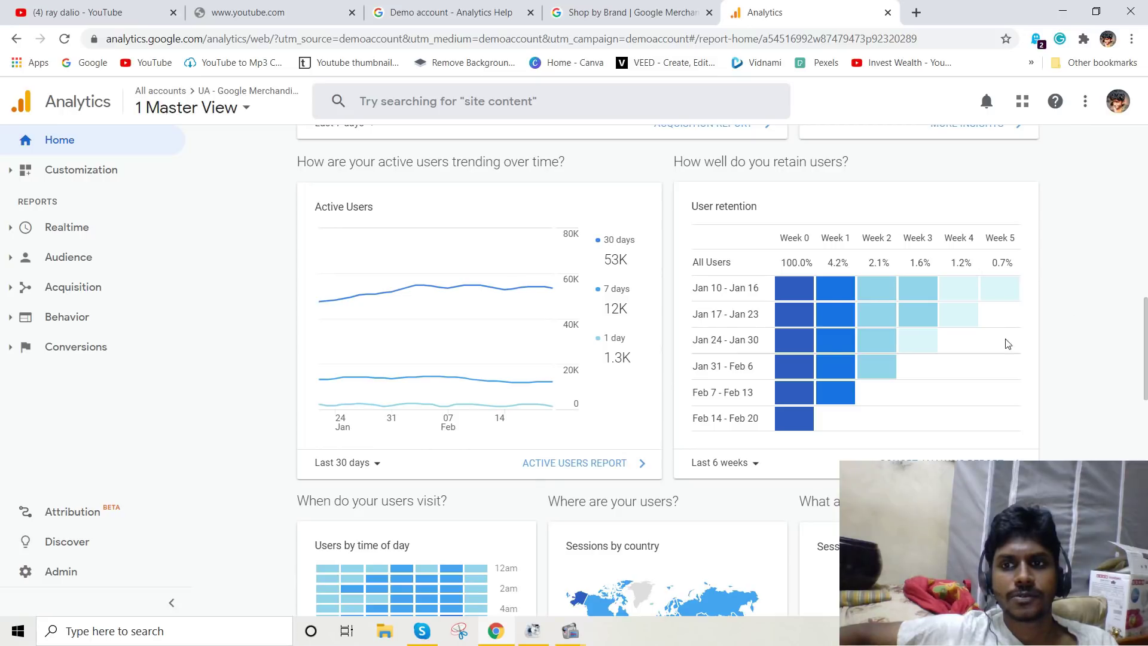
mouse_move(802, 292)
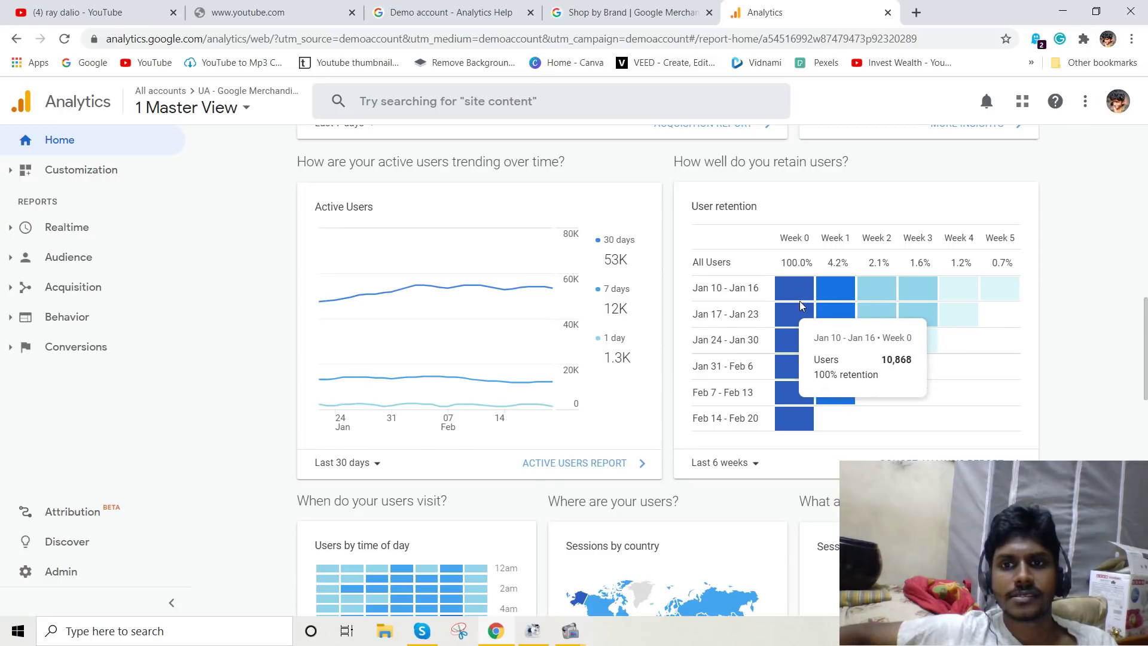
scroll(802, 294, "down", 3)
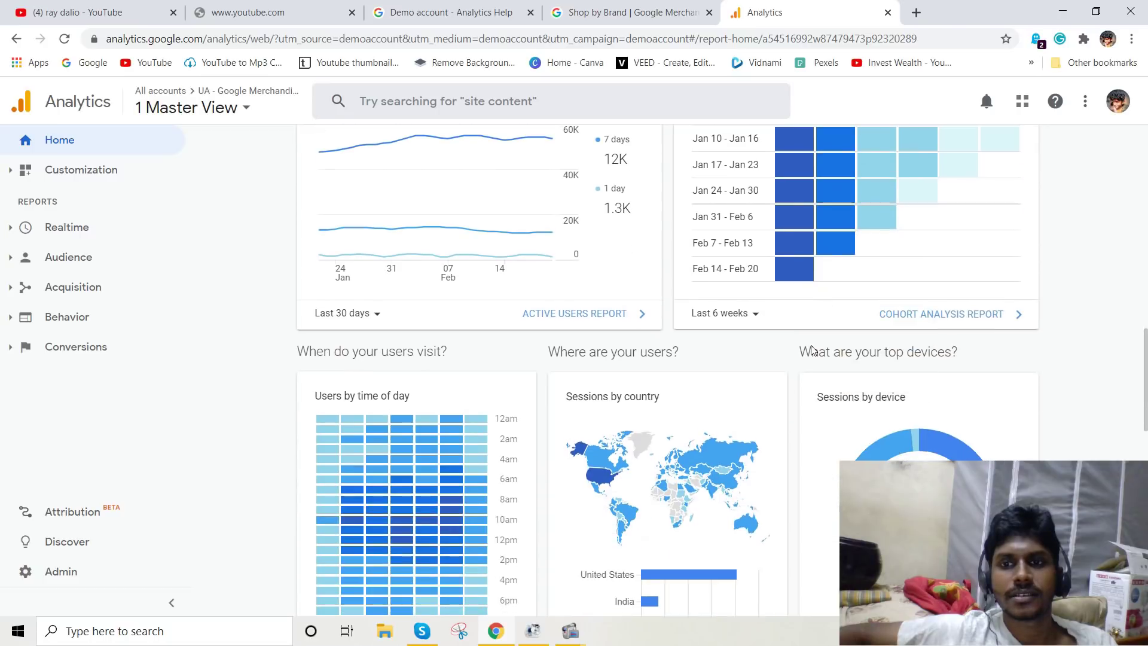
scroll(1080, 308, "up", 3)
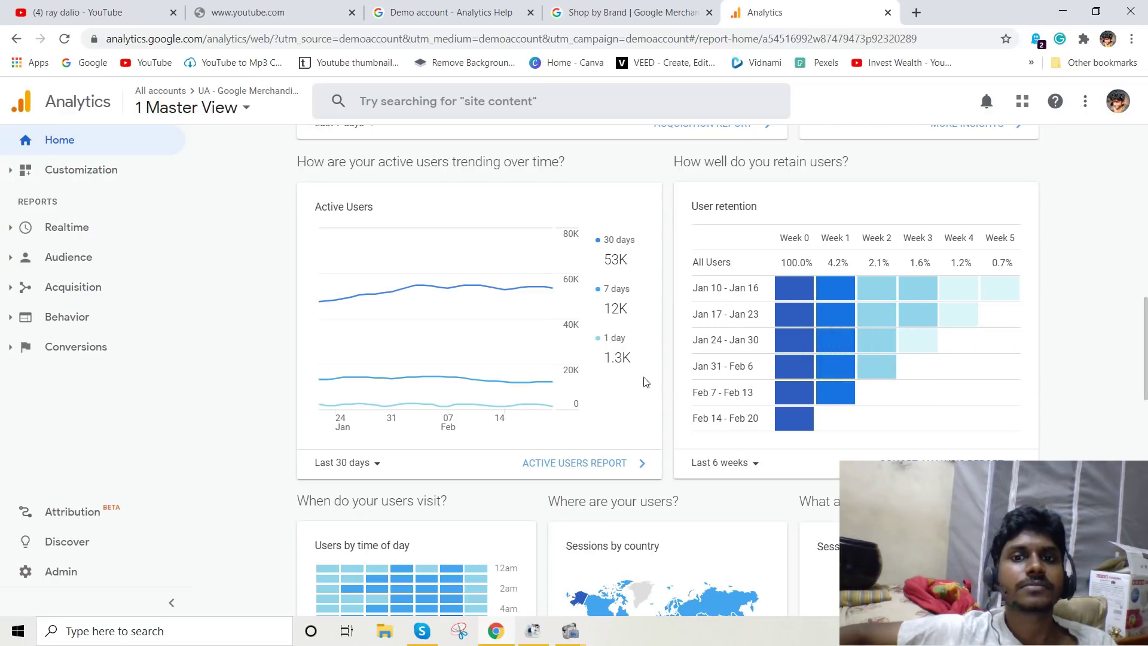
scroll(634, 383, "down", 1)
scroll(607, 365, "up", 1)
Examine users by time of day, sessions by country and sessions by device on the Home overview.
scroll(607, 365, "down", 4)
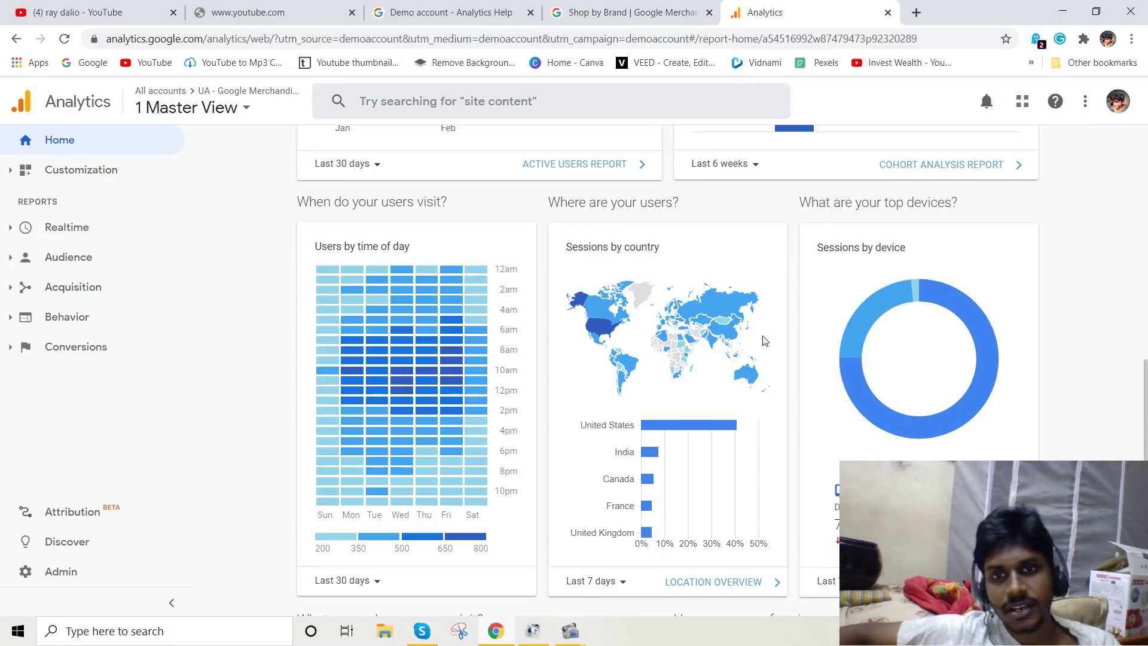
scroll(763, 340, "down", 3)
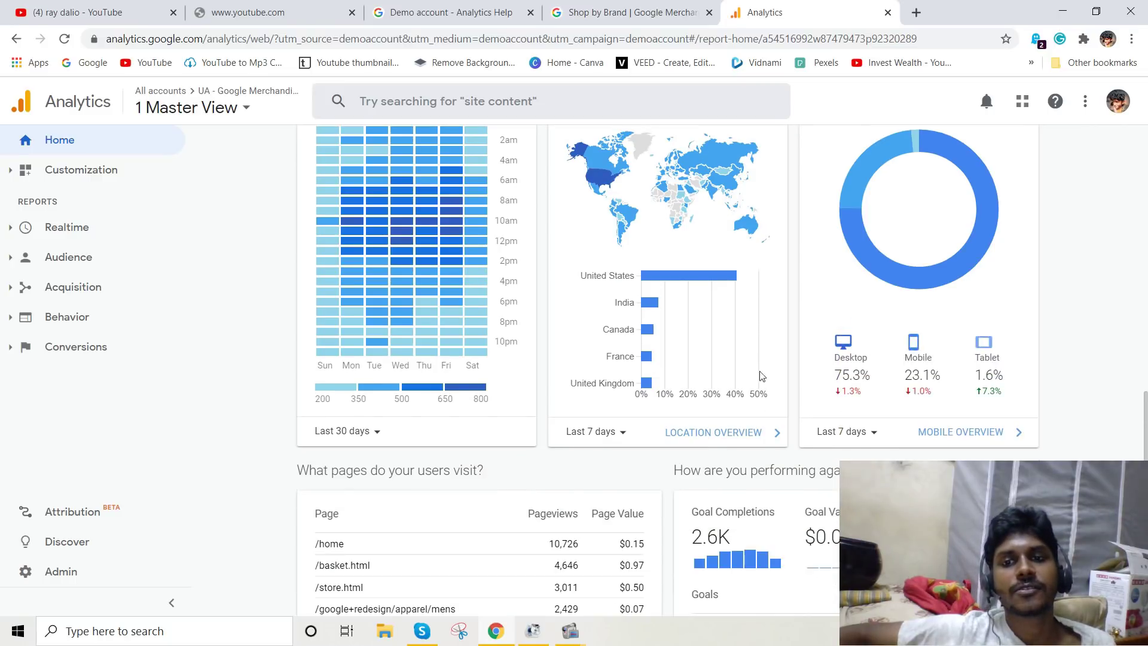
mouse_move(688, 277)
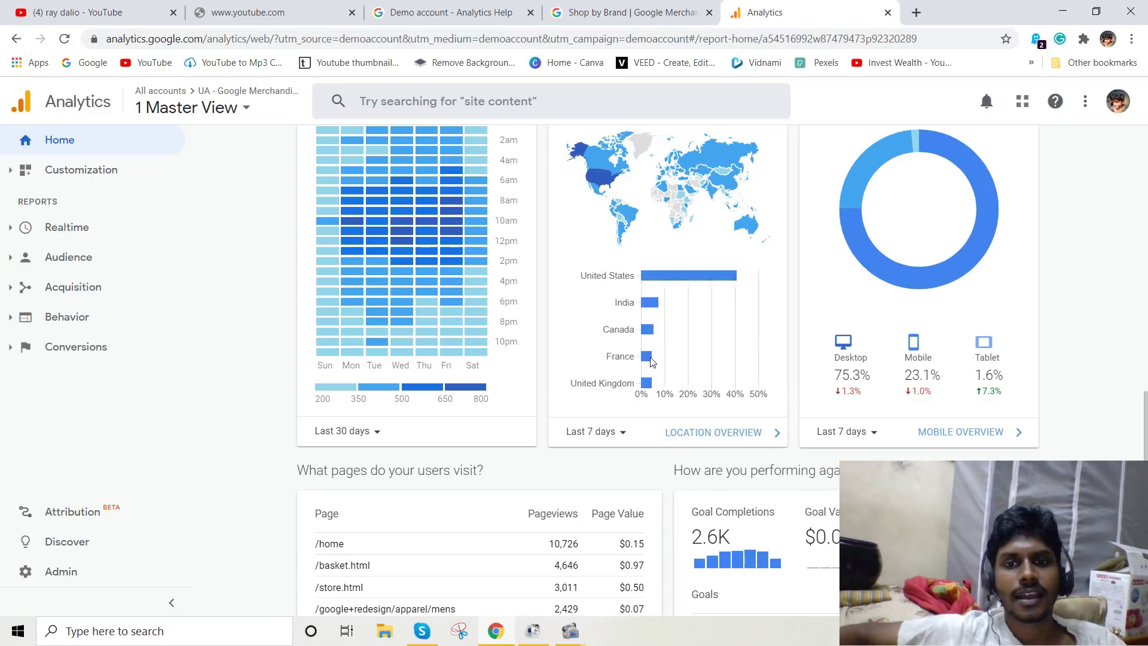
mouse_move(651, 390)
scroll(777, 413, "up", 3)
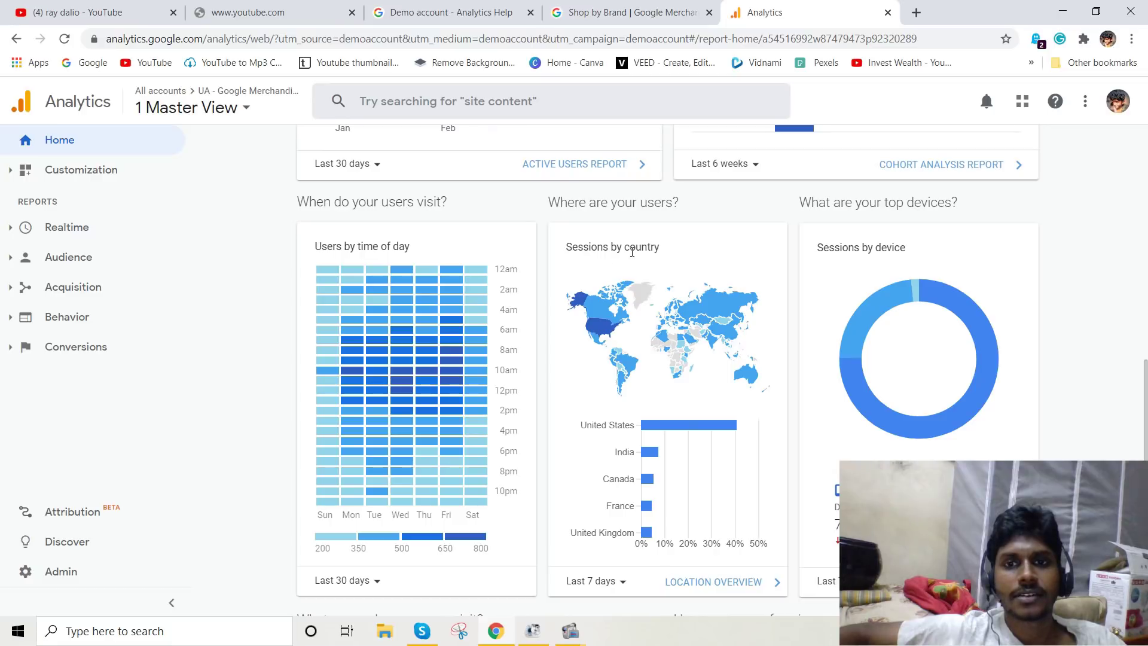
mouse_move(649, 317)
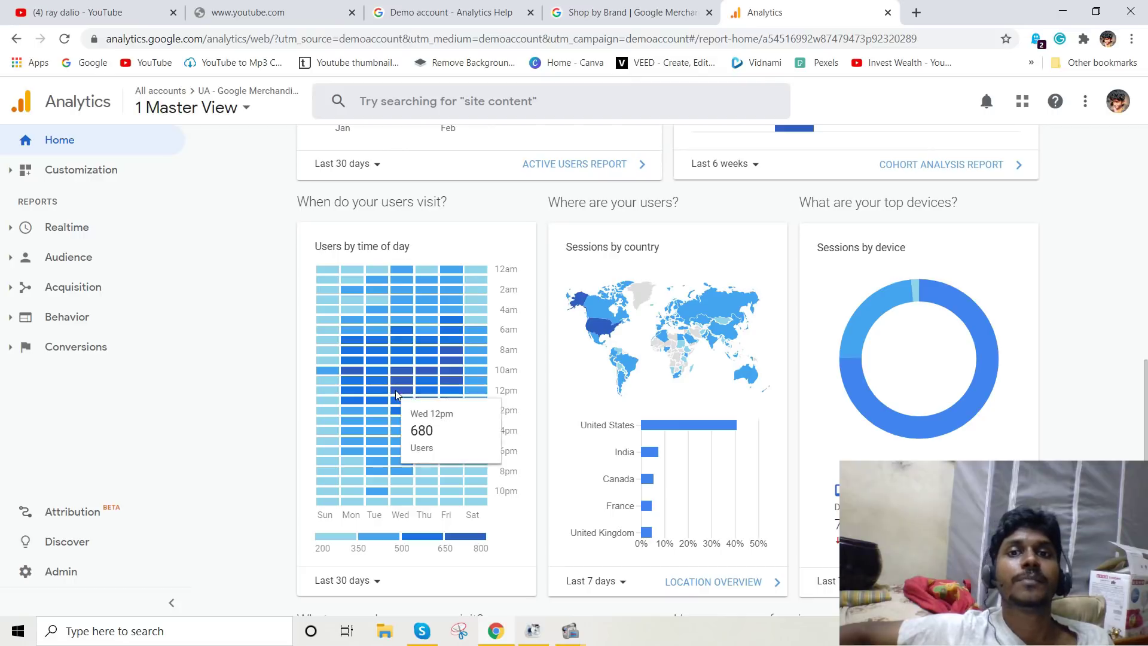
Examine the Google Ads campaign performance on the Home overview, highlighting the first campaign's clicks and cost.
scroll(637, 354, "down", 12)
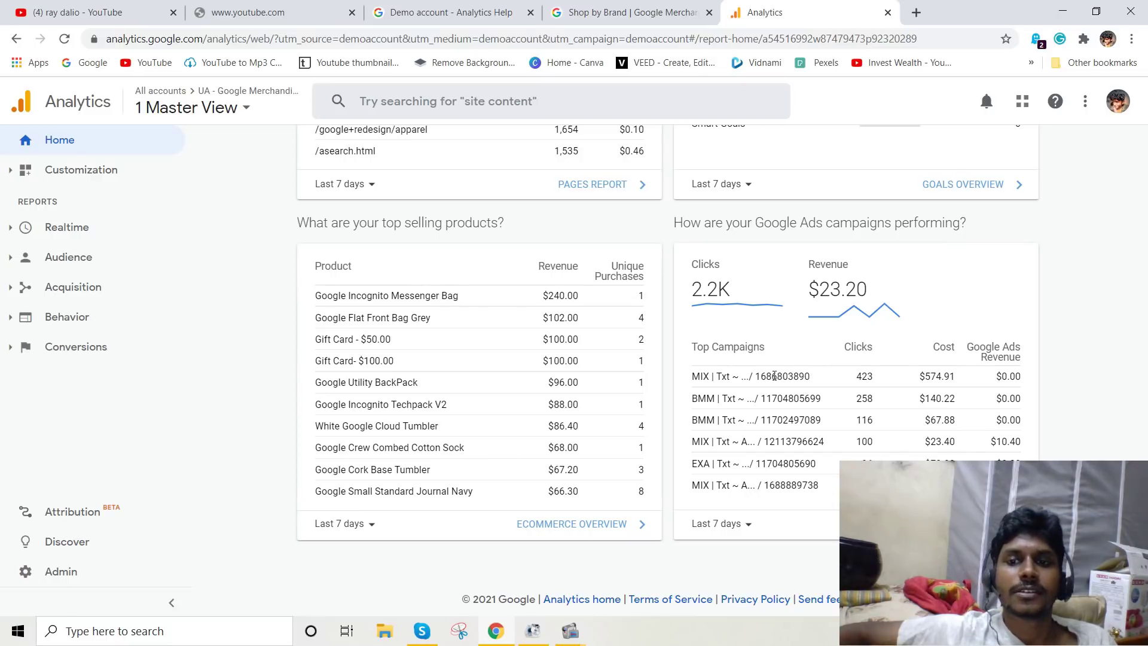
triple_click(863, 375)
triple_click(865, 377)
left_click(878, 381)
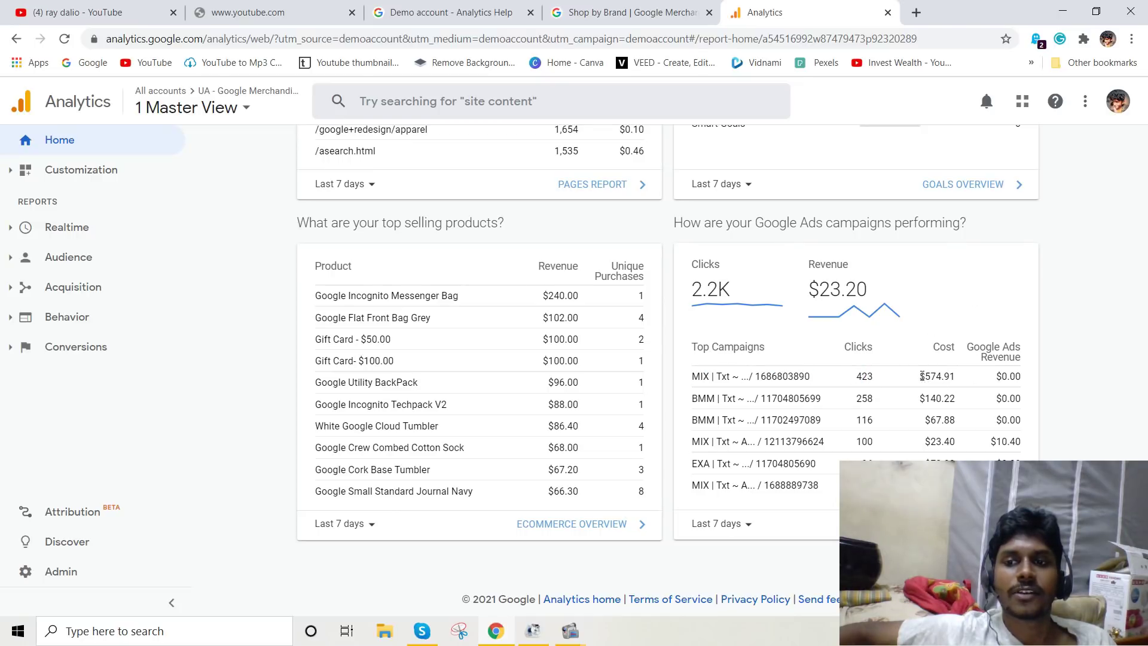
left_click_drag(921, 376, 955, 376)
left_click(972, 312)
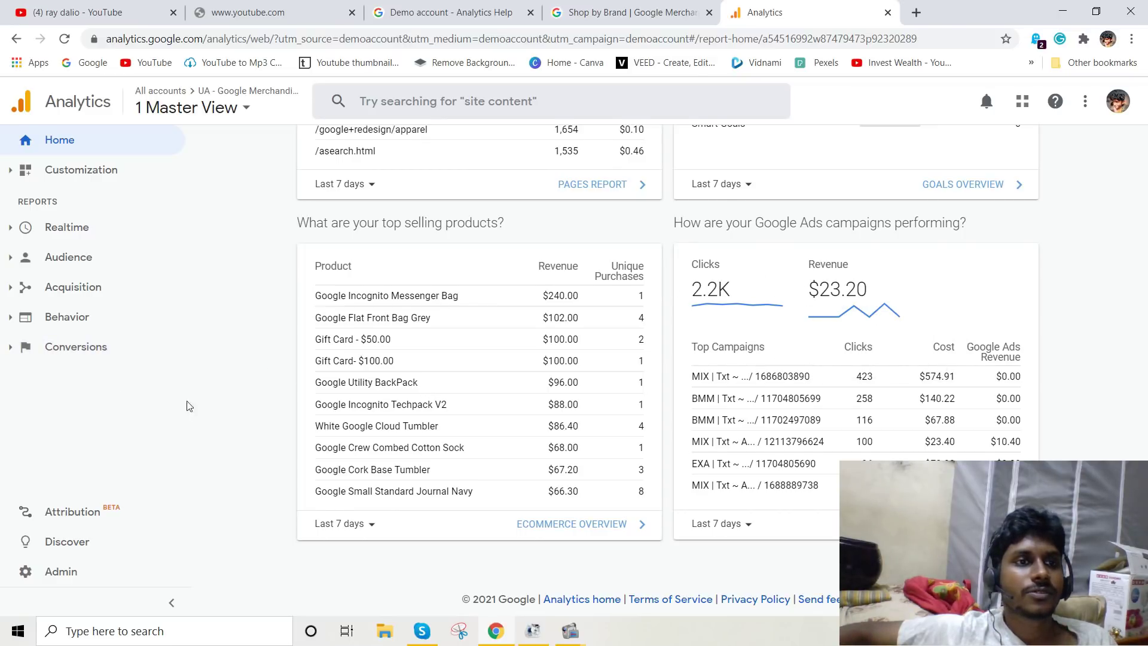
Open the Overview report of the Realtime reports.
scroll(404, 401, "up", 12)
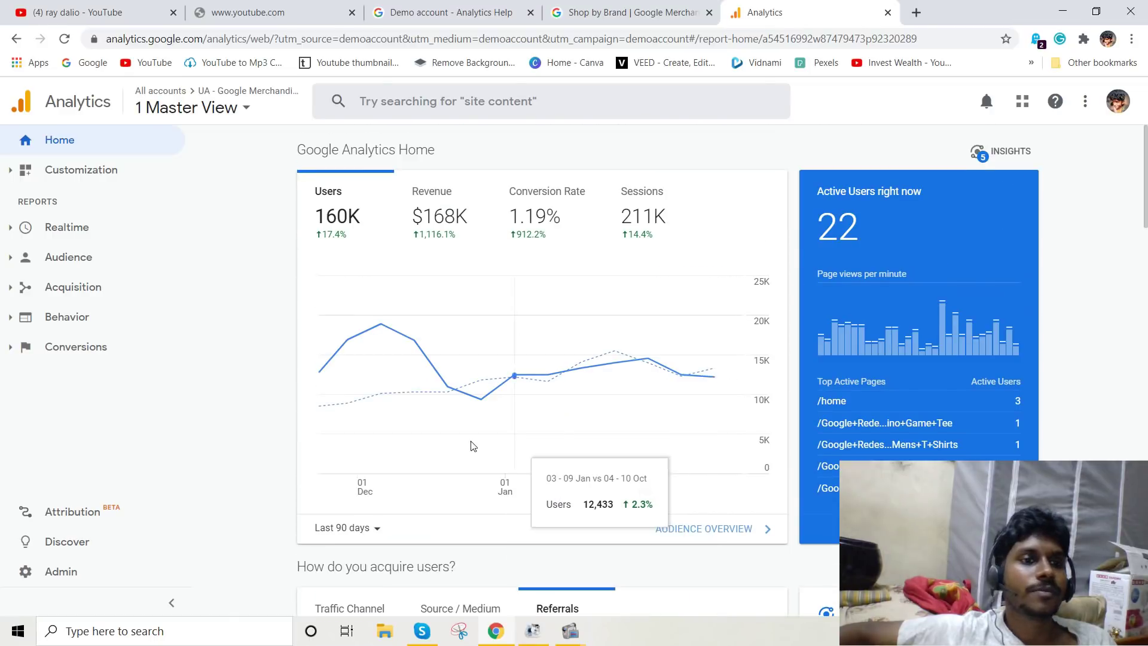
left_click(62, 228)
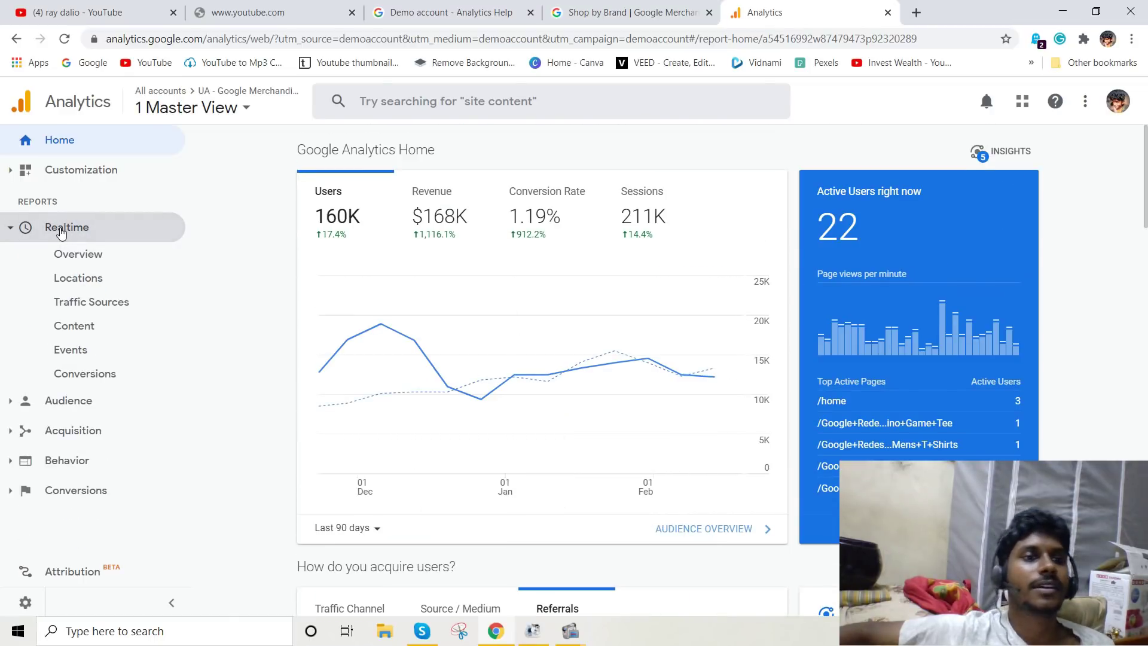
left_click(113, 256)
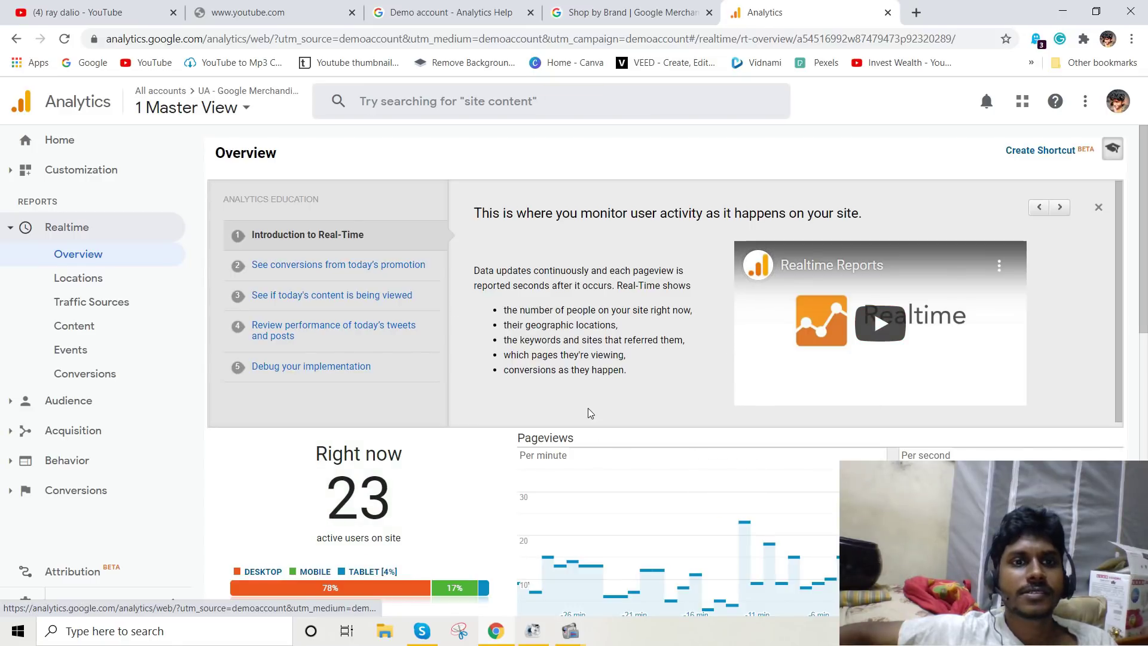
Examine the active users by device, the pageviews per minute and second, and the top active pages in the Realtime overview.
scroll(589, 410, "down", 1)
scroll(640, 504, "down", 5)
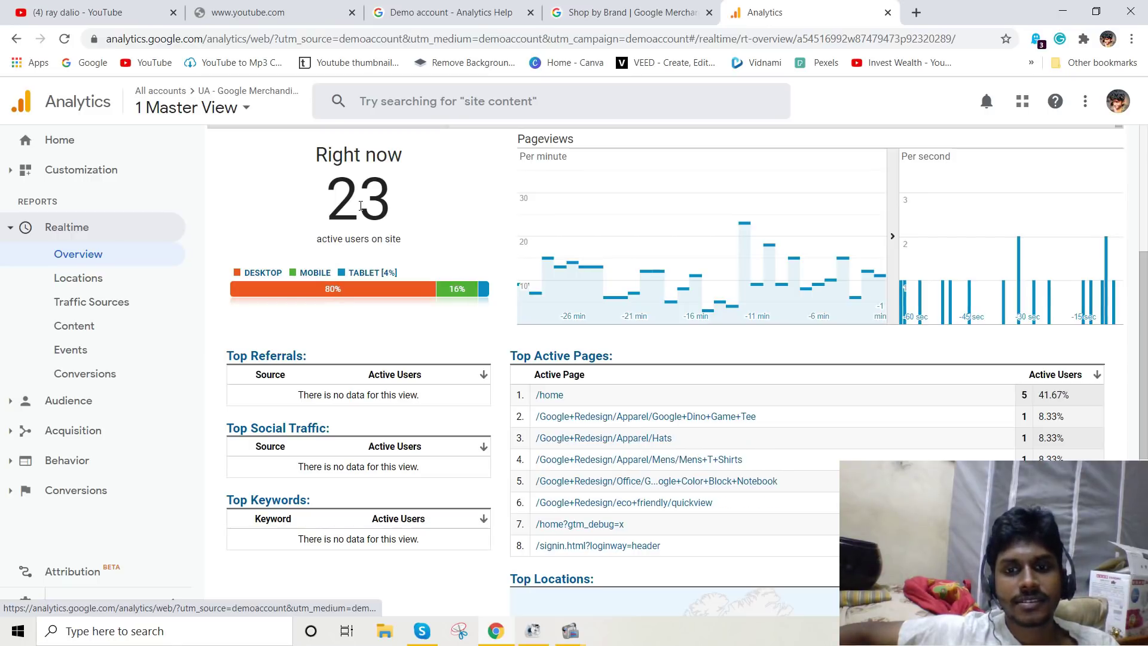
scroll(412, 437, "down", 2)
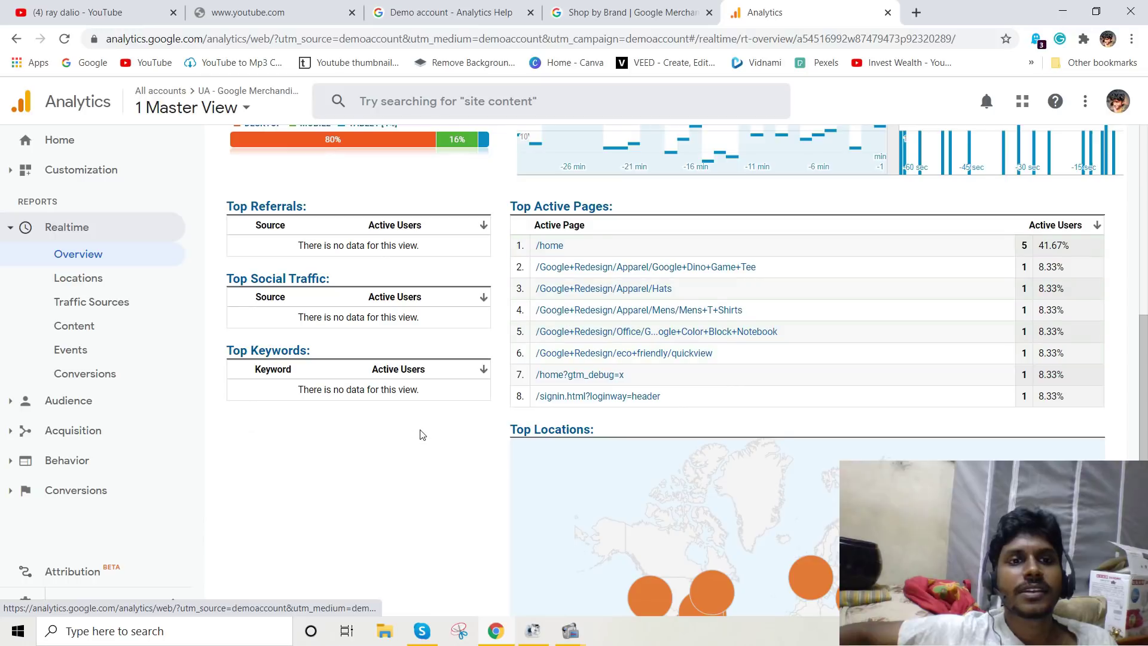
scroll(455, 405, "up", 3)
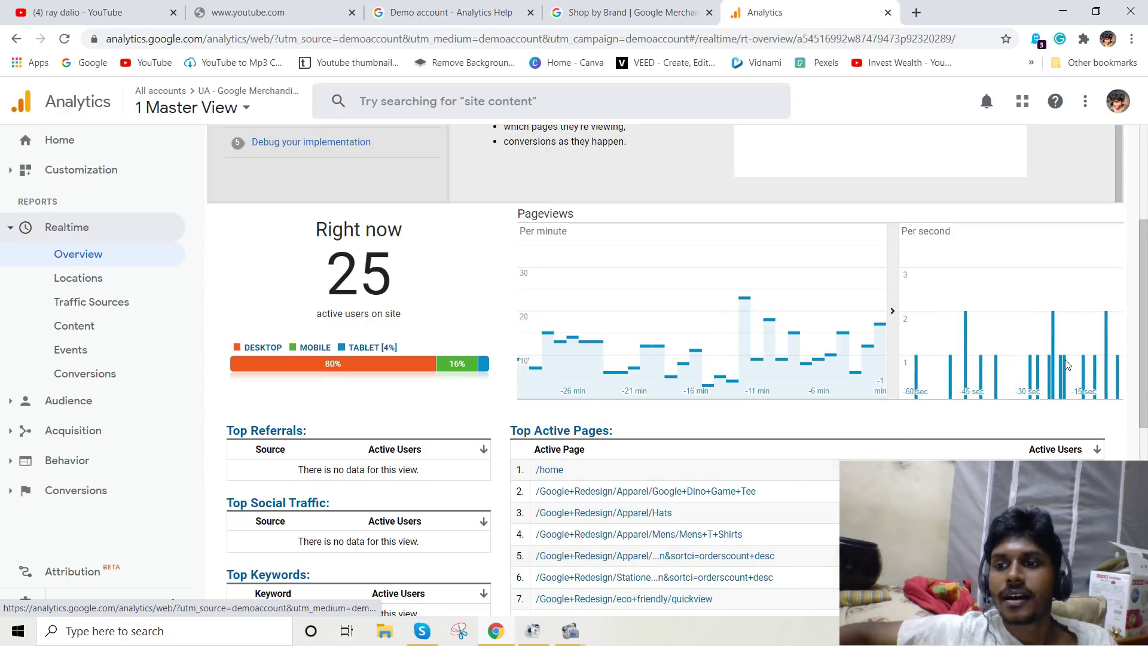
scroll(1066, 358, "down", 3)
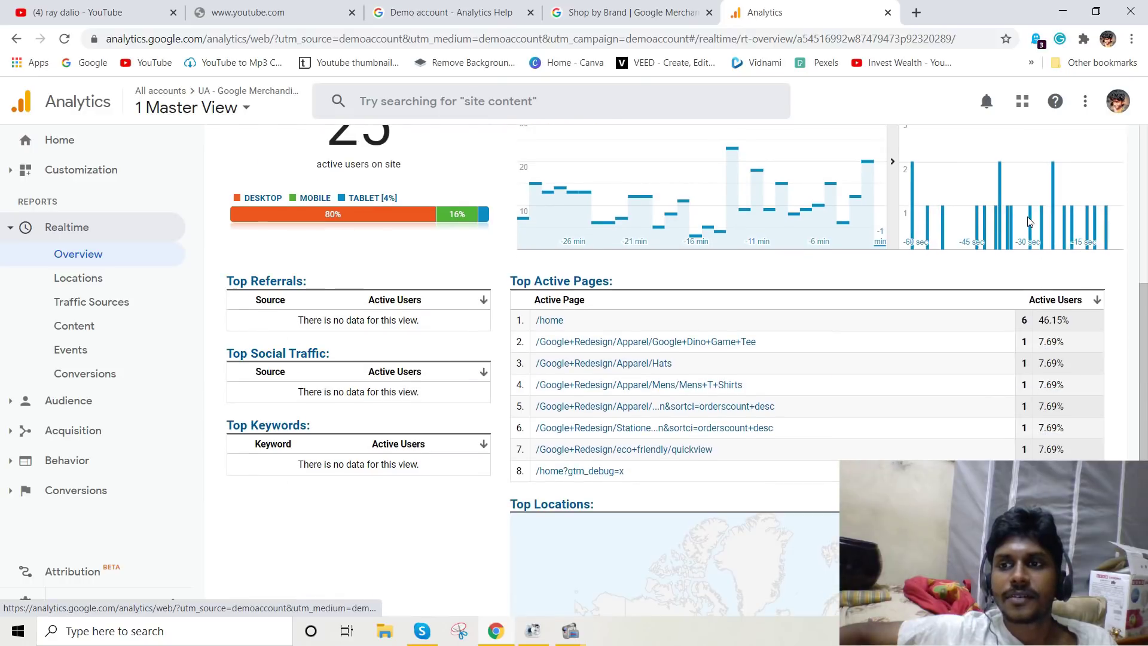
scroll(1030, 222, "down", 1)
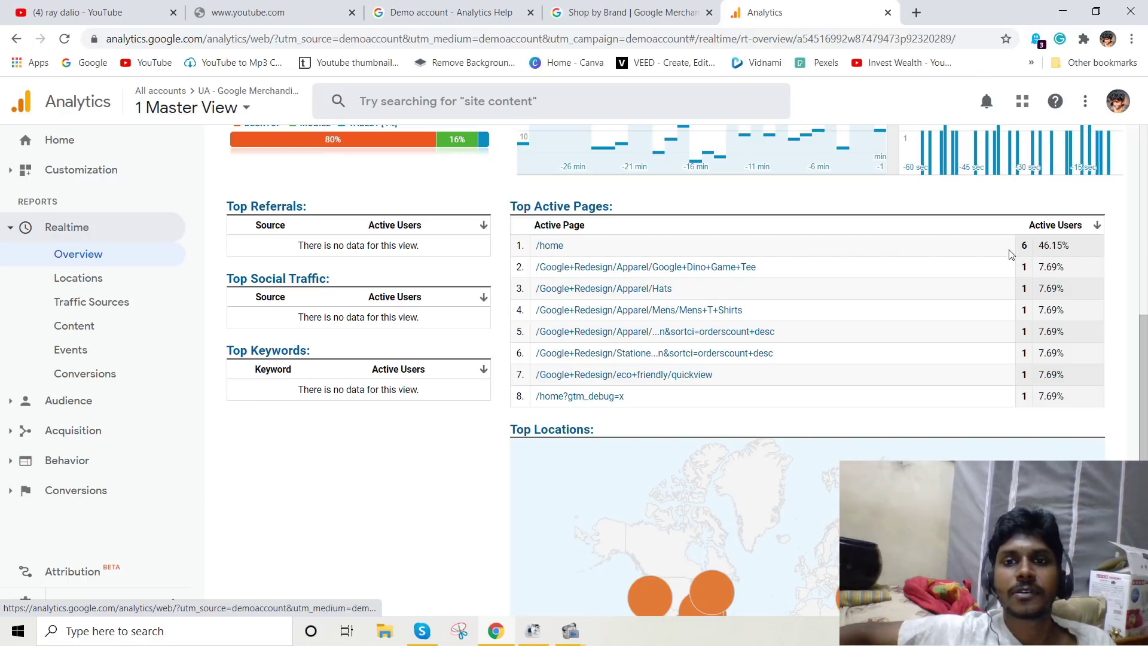
Look through the Merchandise Store's Shop by Brand page and return to the Realtime overview in Analytics.
left_click(611, 6)
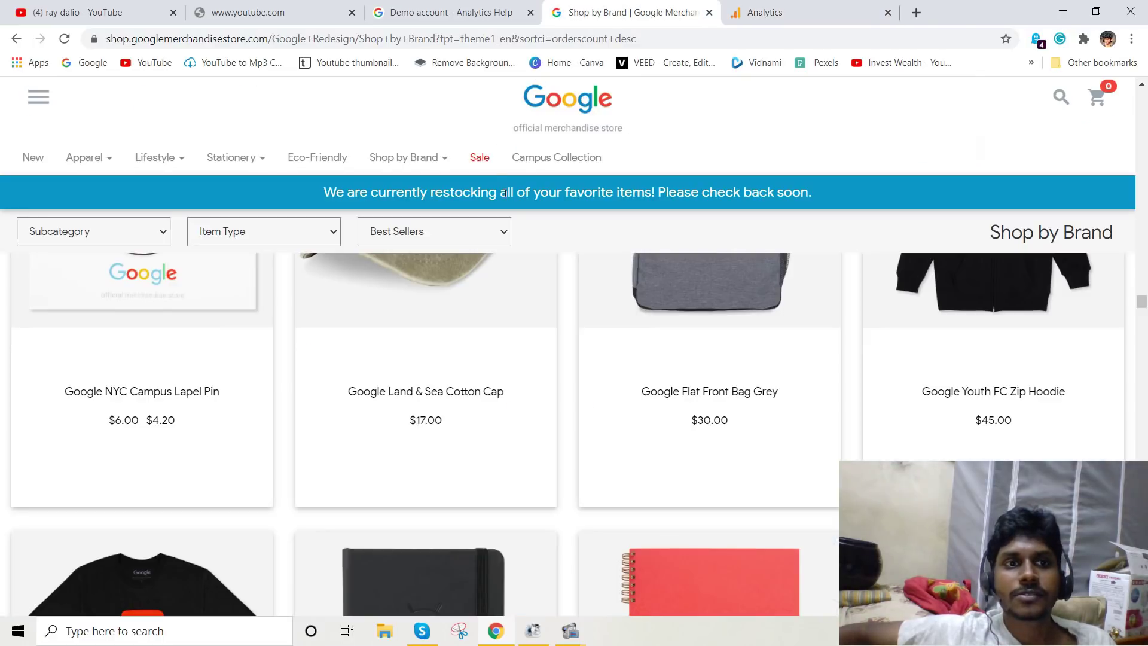
scroll(533, 414, "up", 5)
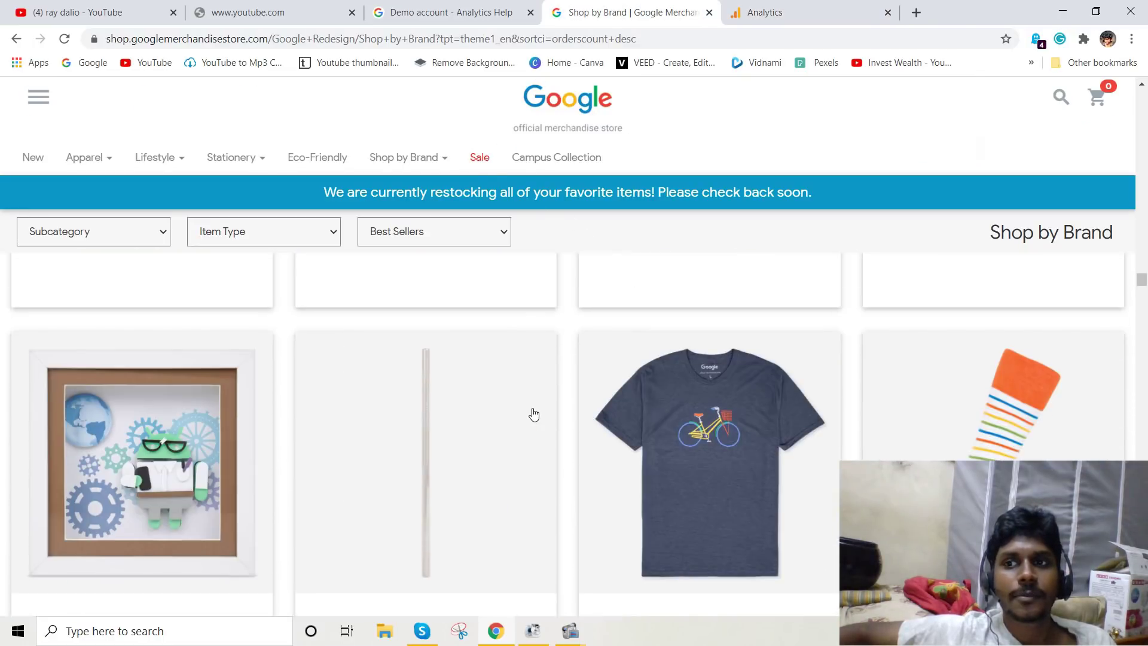
left_click(790, 10)
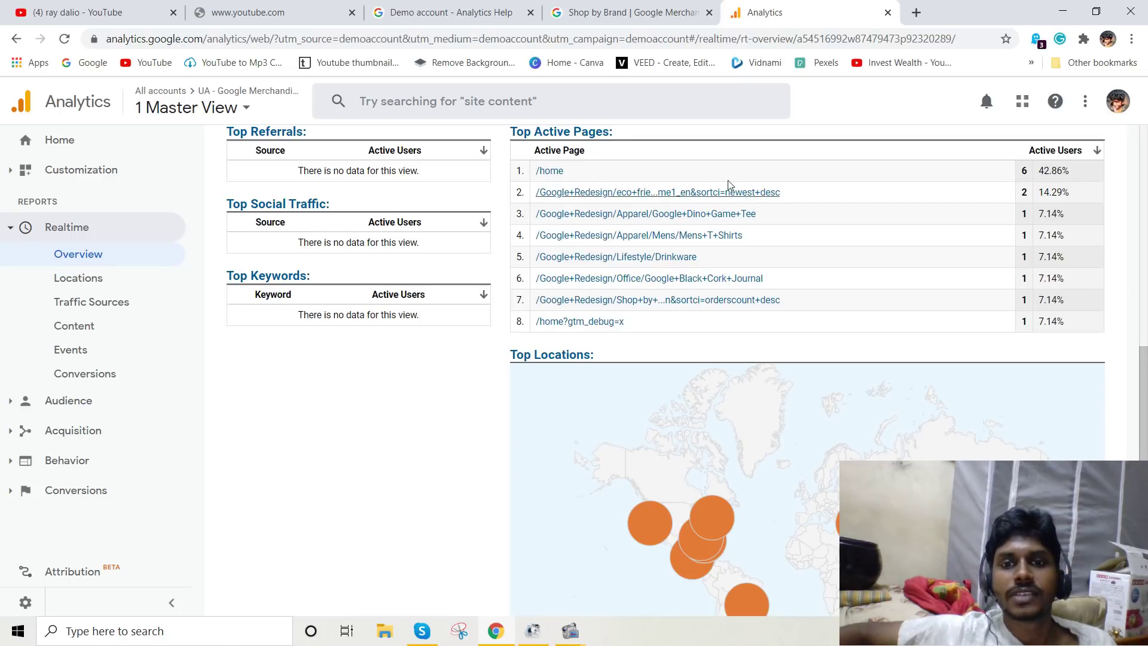
Inspect the active users of individual cities on the Top Locations map of the Realtime overview.
scroll(676, 332, "down", 2)
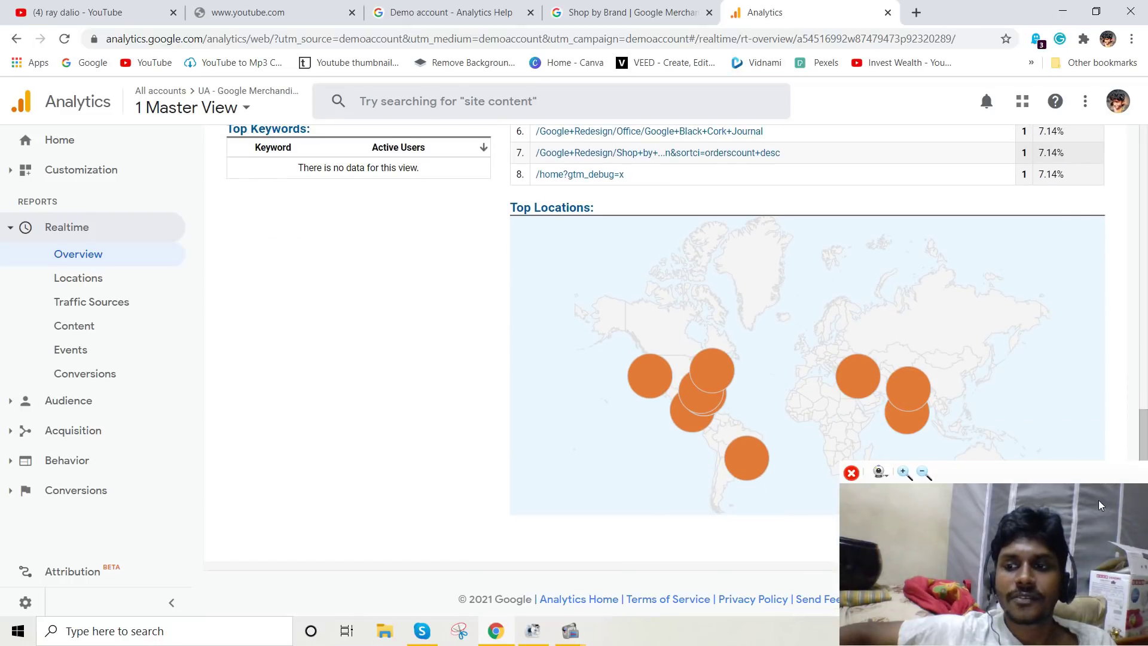
left_click_drag(1077, 476, 1078, 5)
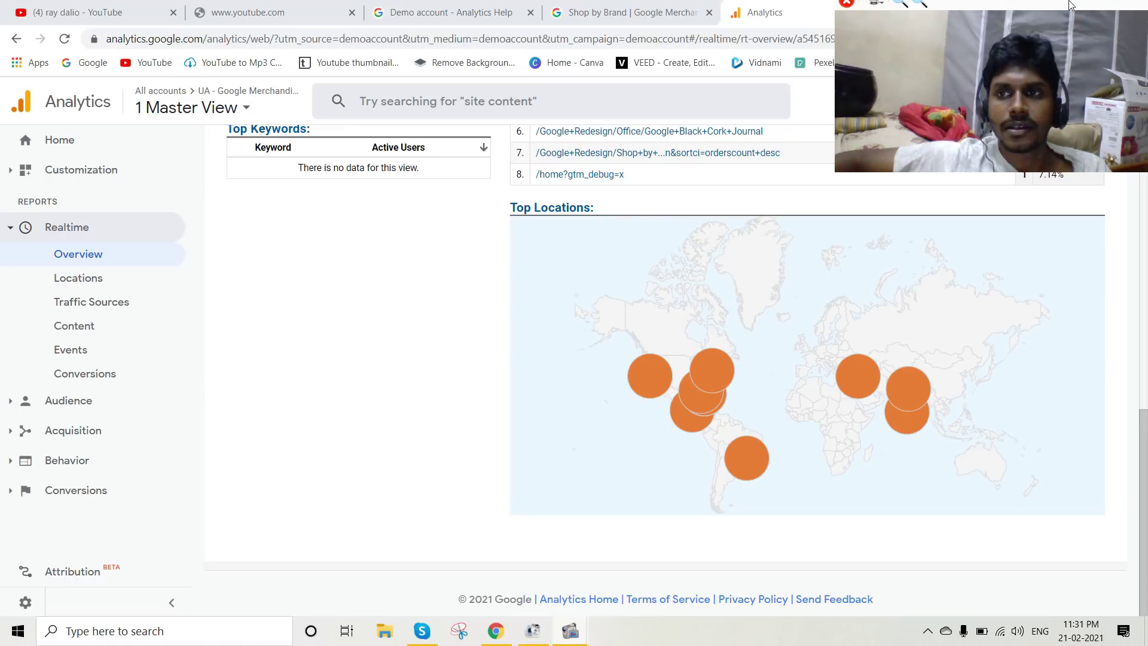
left_click_drag(1078, 5, 183, 5)
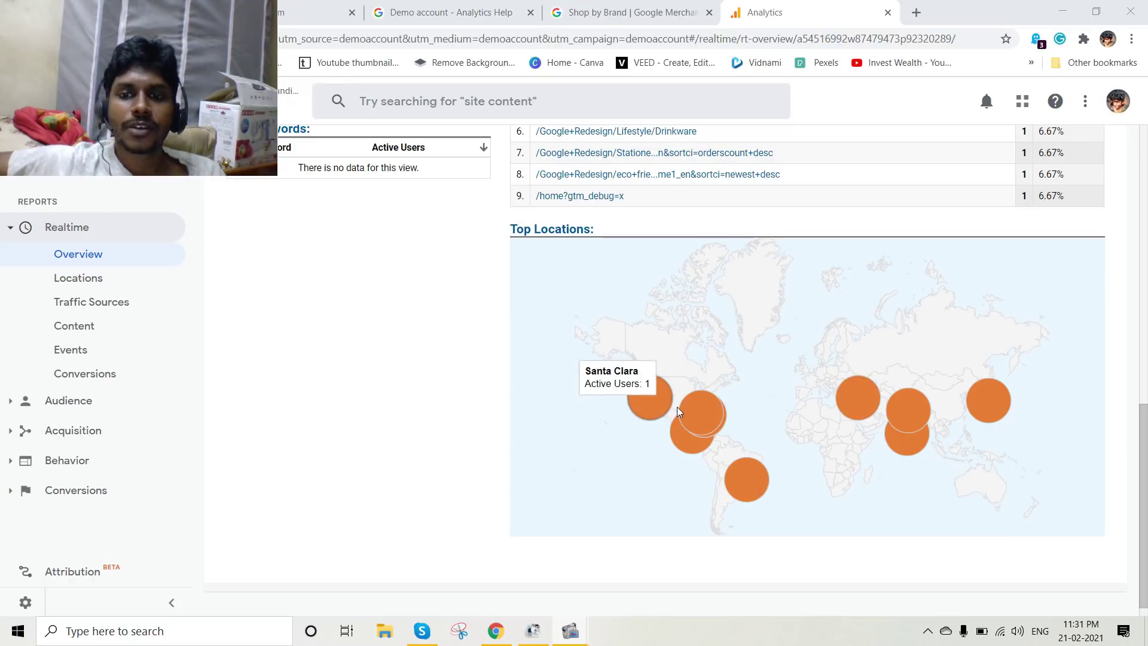
mouse_move(864, 398)
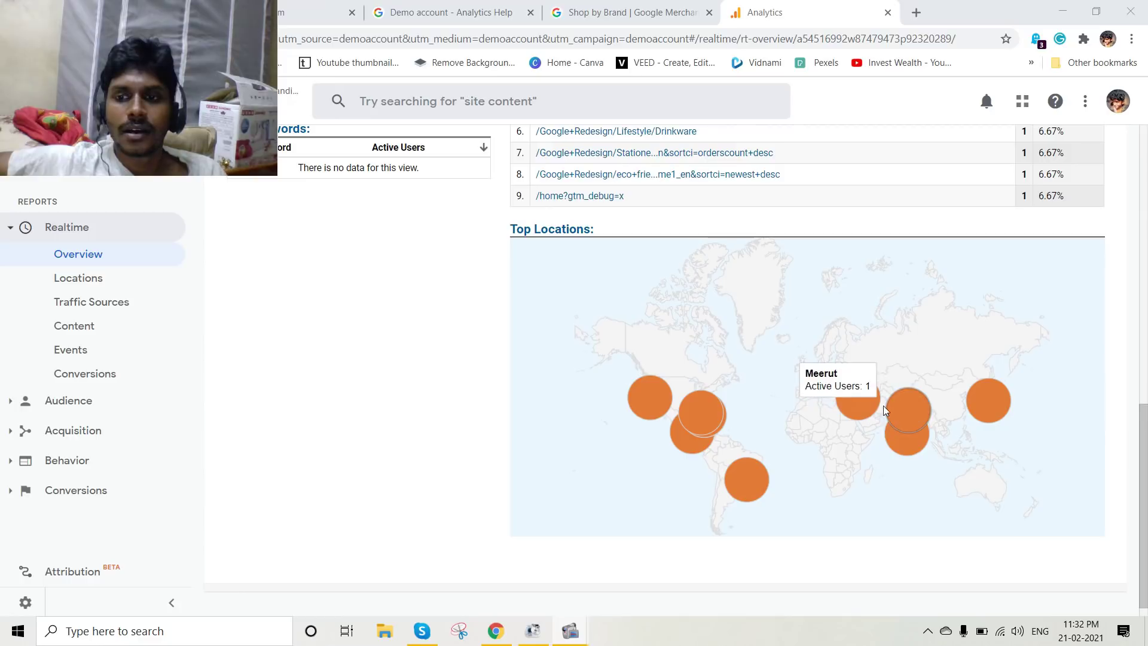
mouse_move(993, 407)
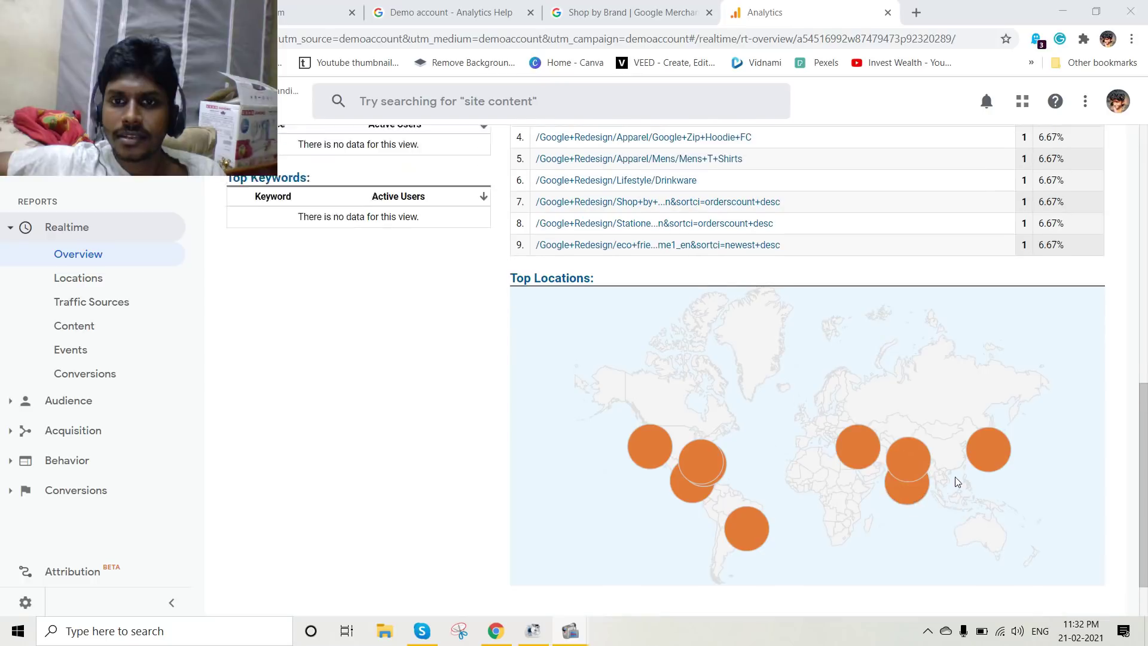
mouse_move(913, 426)
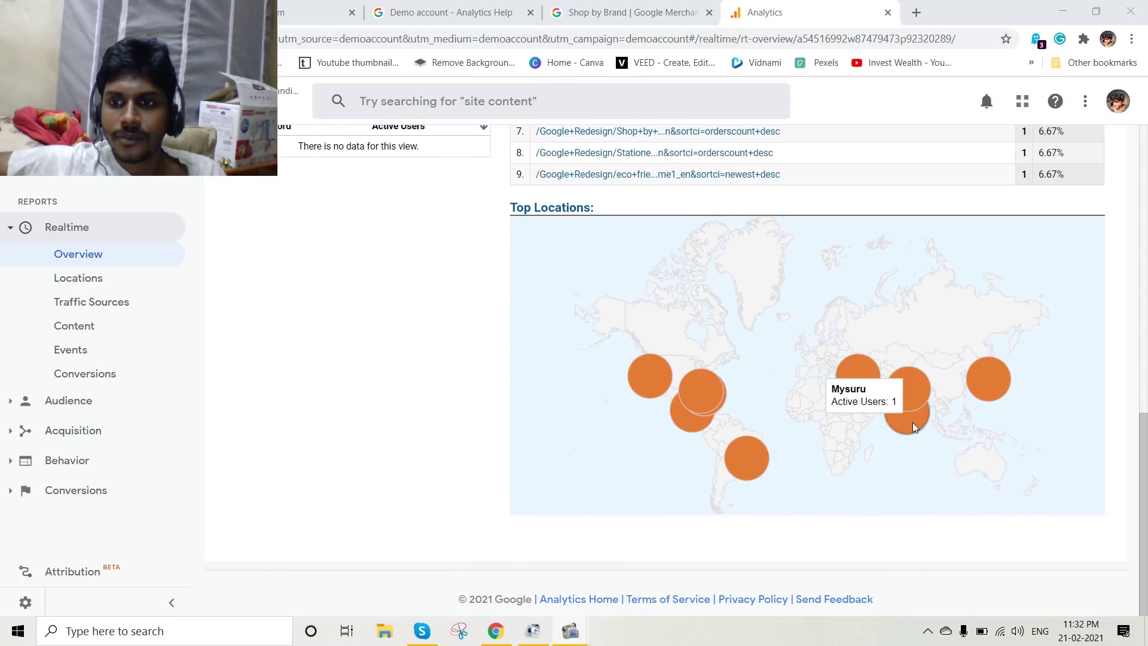
mouse_move(909, 400)
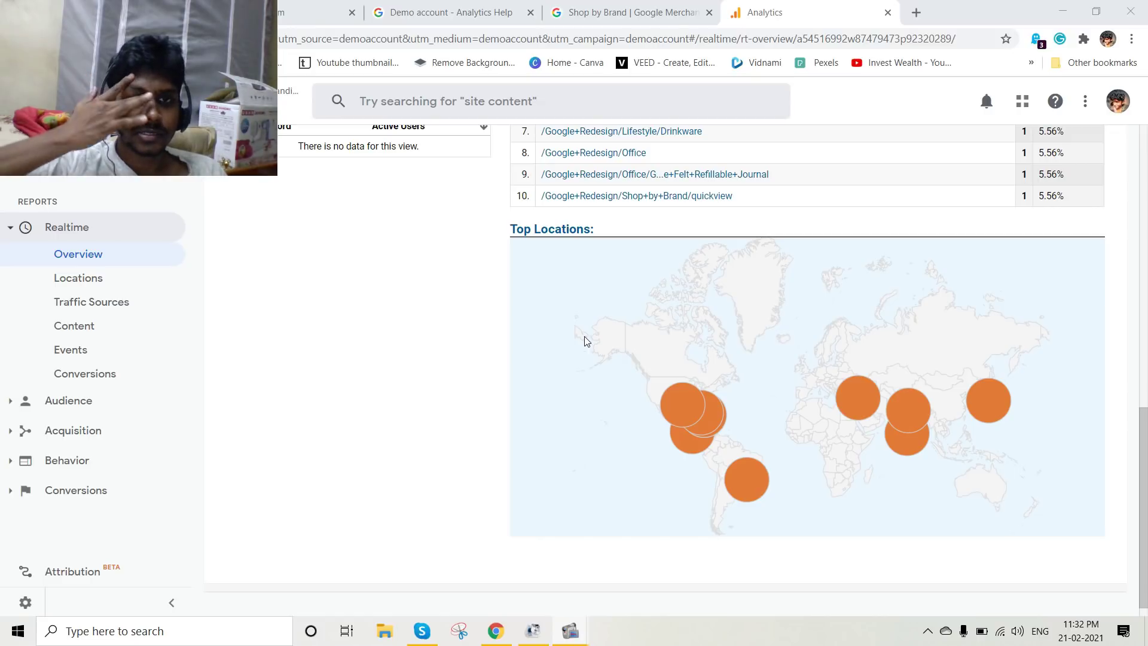
Recheck the number of active users on the site and the Top Active Pages list in the Realtime overview.
scroll(674, 472, "up", 5)
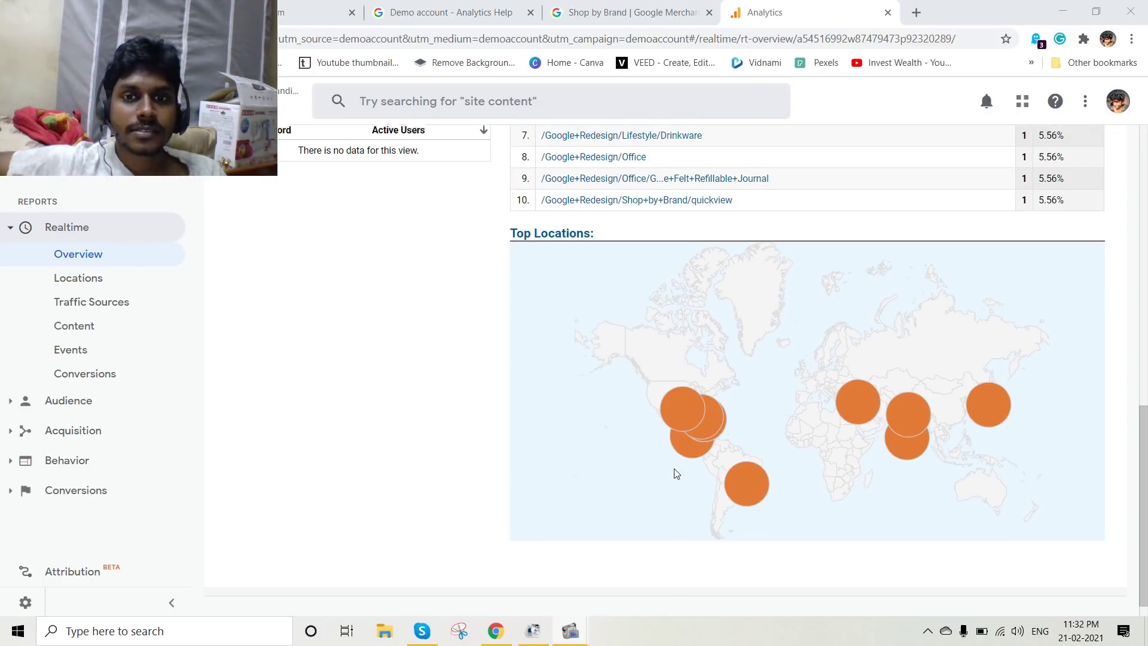
scroll(482, 380, "up", 1)
scroll(411, 478, "up", 4)
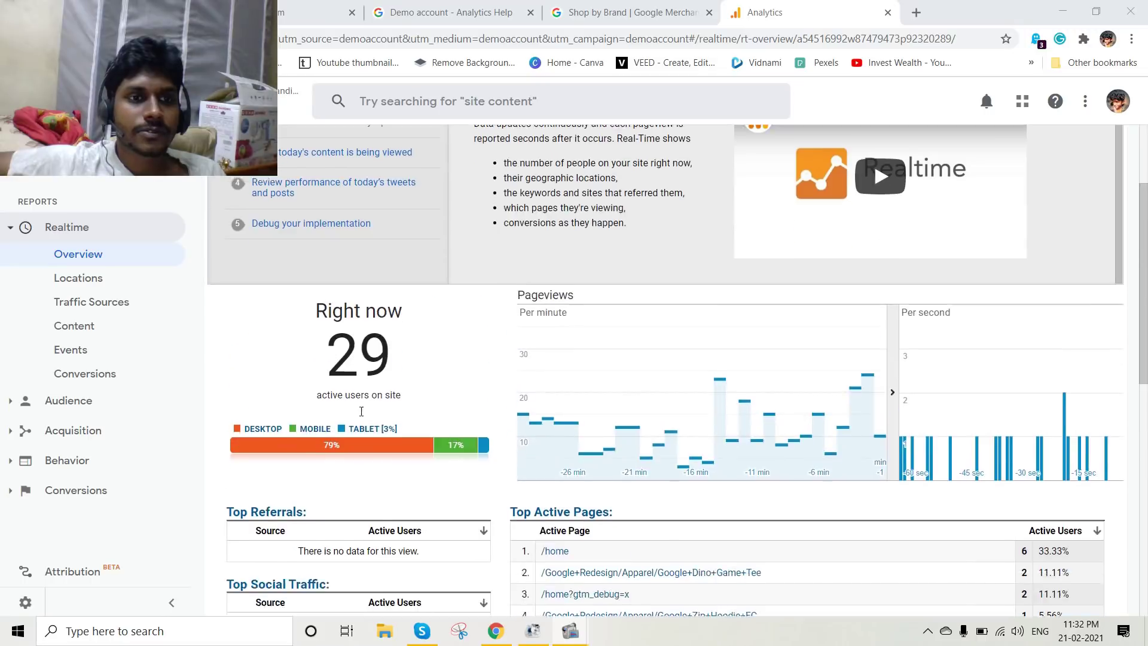
scroll(410, 479, "down", 5)
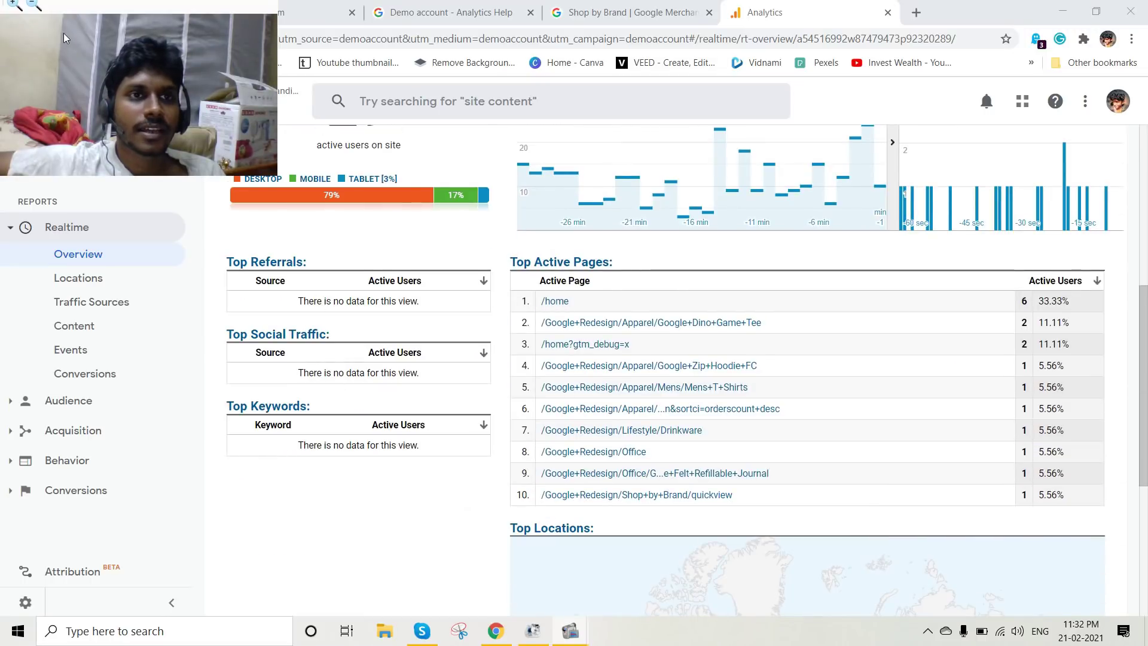
left_click_drag(110, 8, 966, 3)
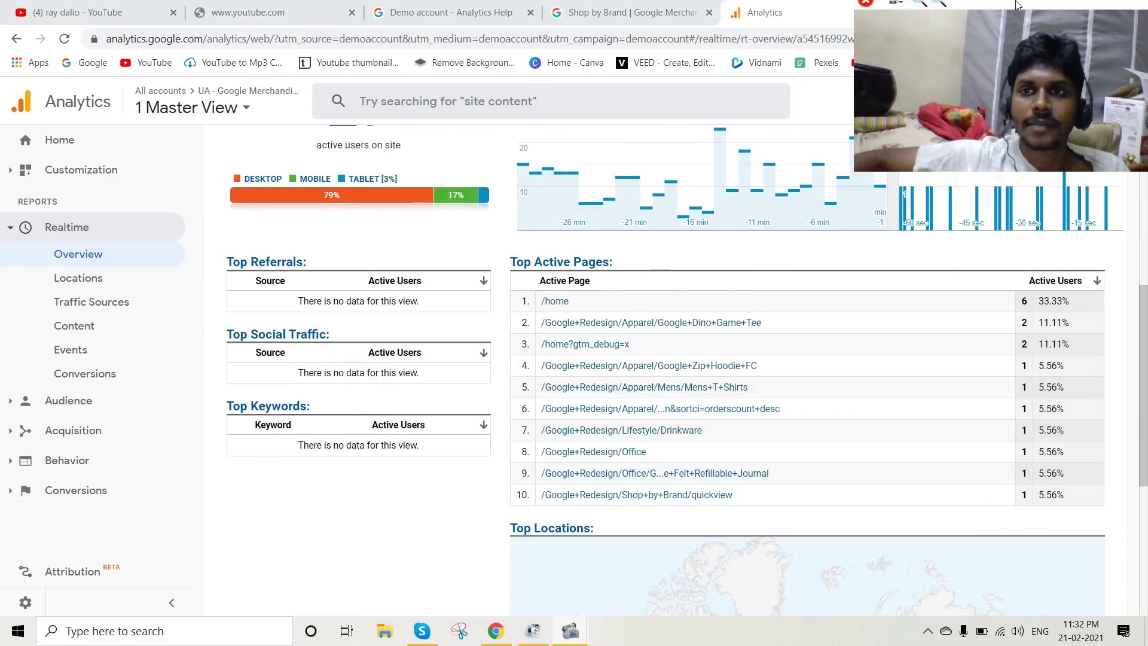
Open the Realtime Locations report and examine the active users by country in the table and on the map.
scroll(741, 167, "up", 7)
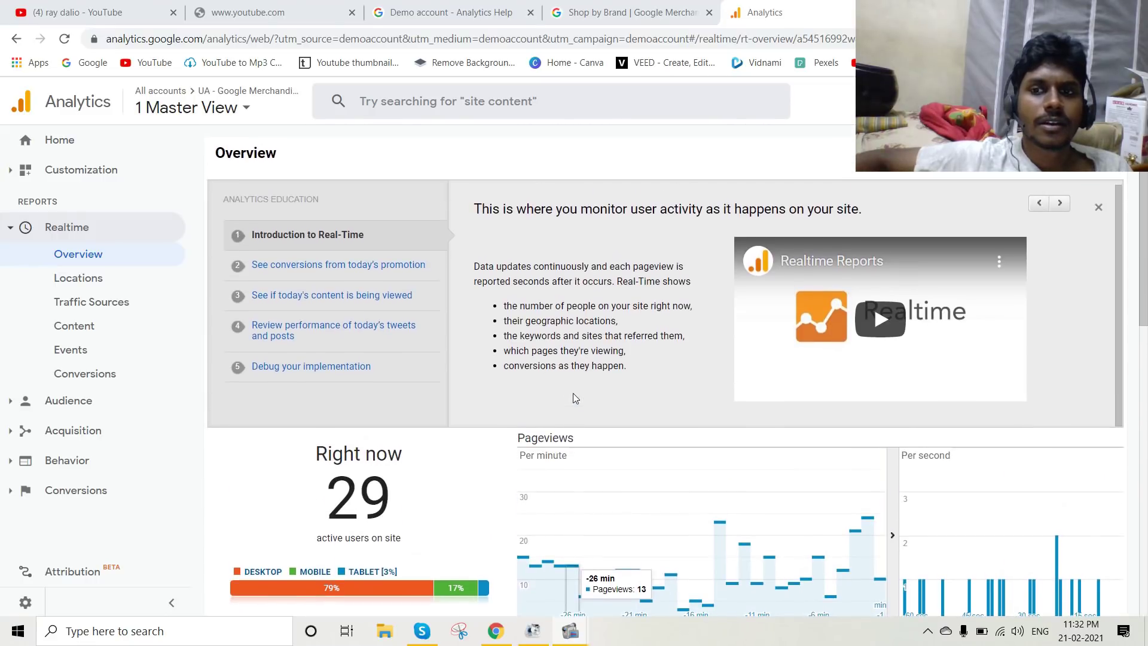
left_click(87, 279)
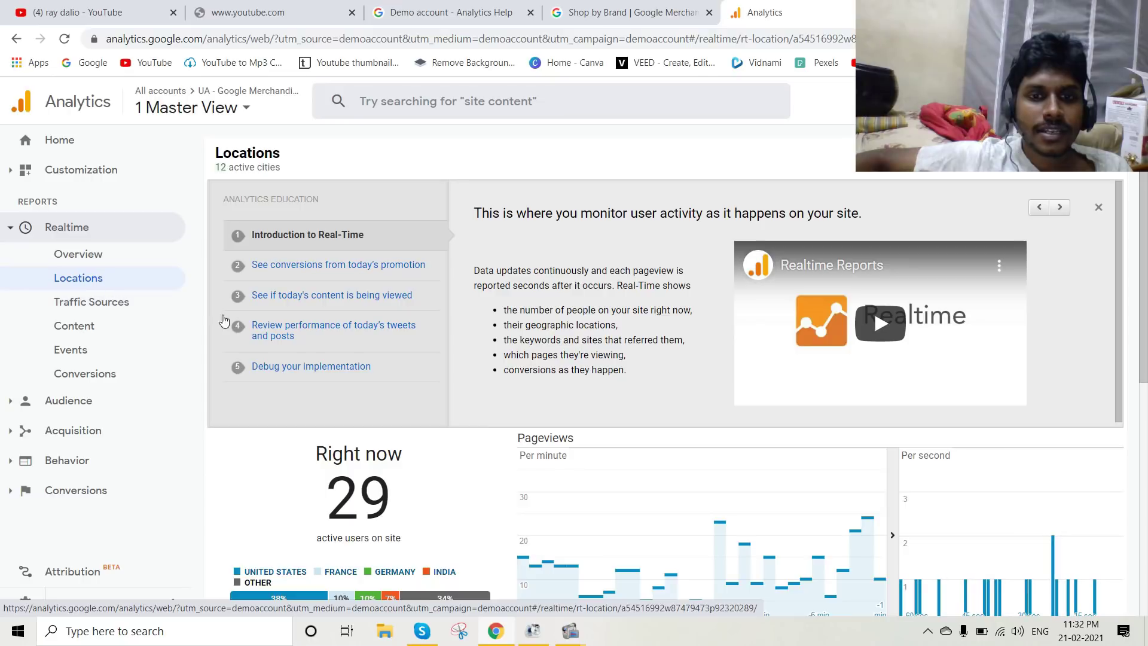
scroll(375, 497, "down", 8)
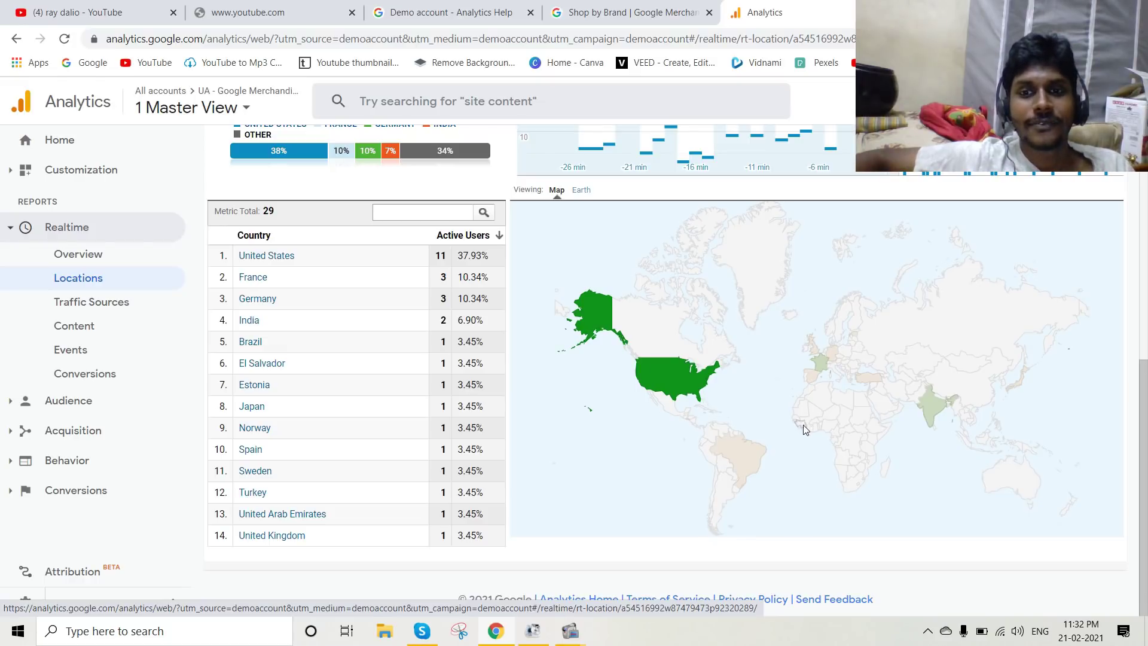
mouse_move(680, 393)
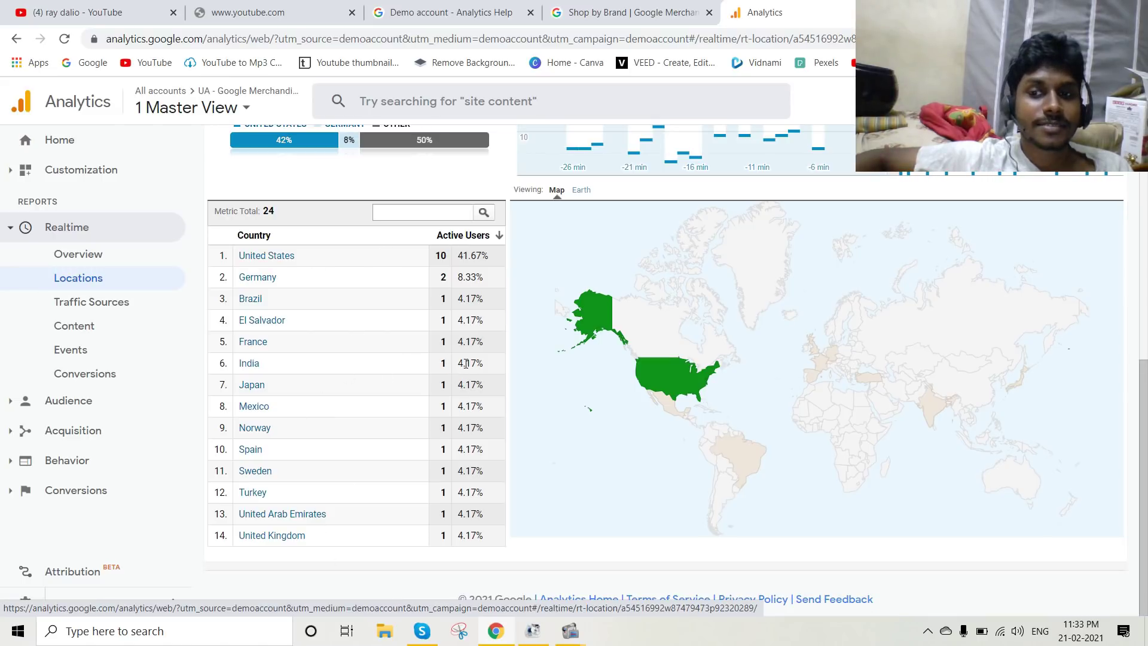
Review the mediums and sources in the Realtime Traffic Sources report and the active pages in the Content report.
left_click(104, 302)
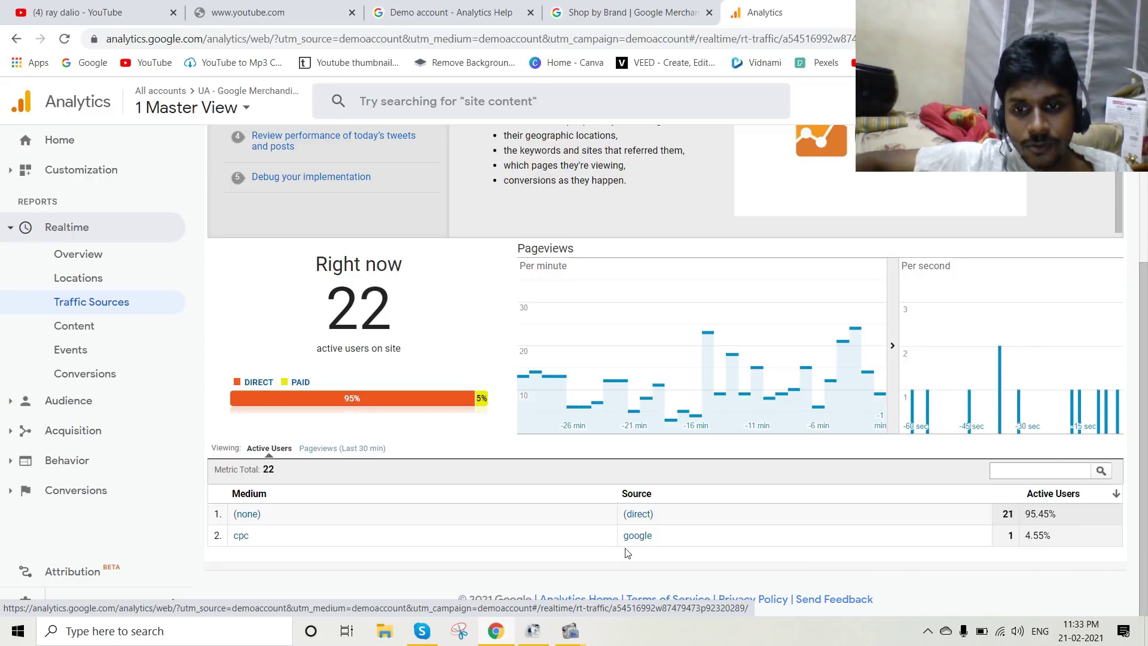
mouse_move(650, 407)
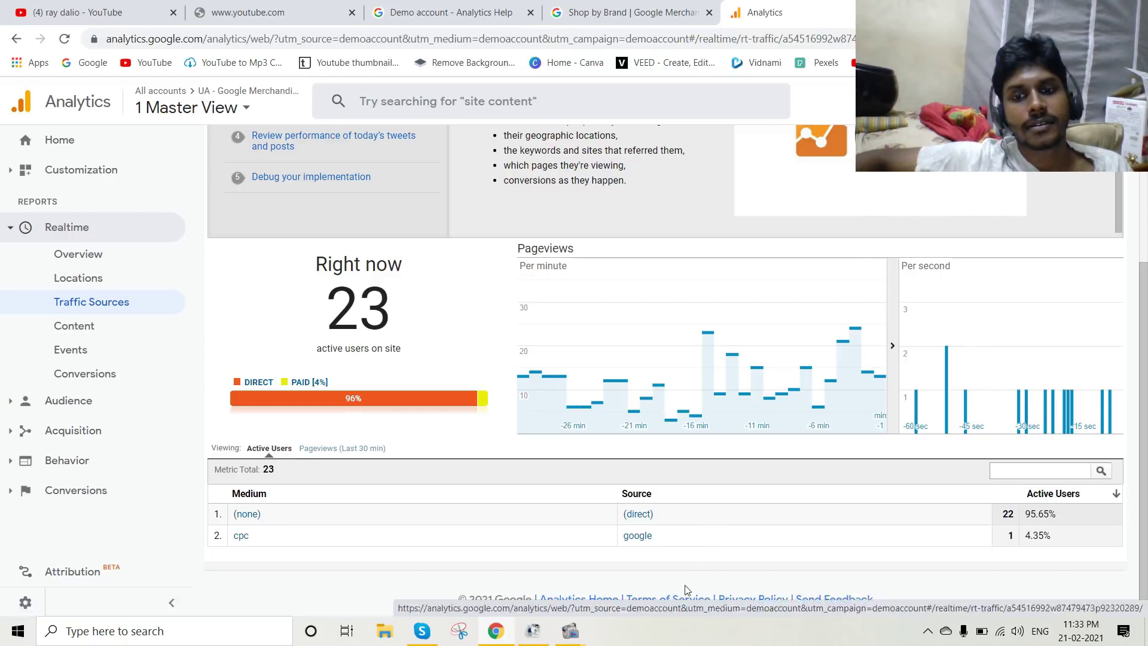
left_click(143, 329)
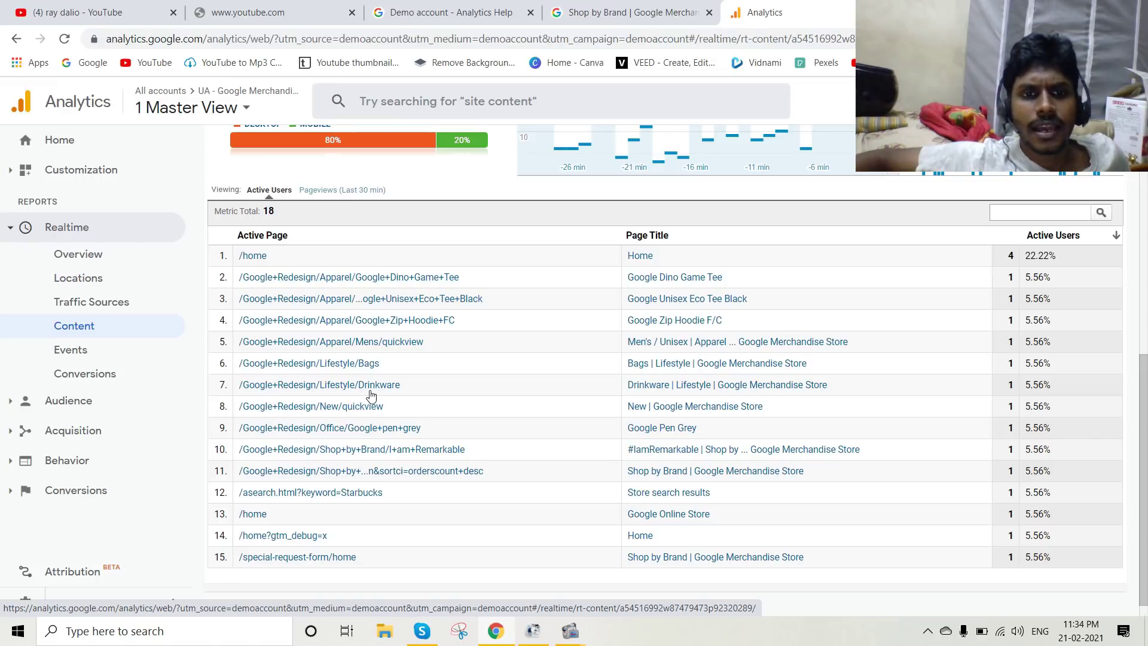
scroll(1086, 460, "down", 1)
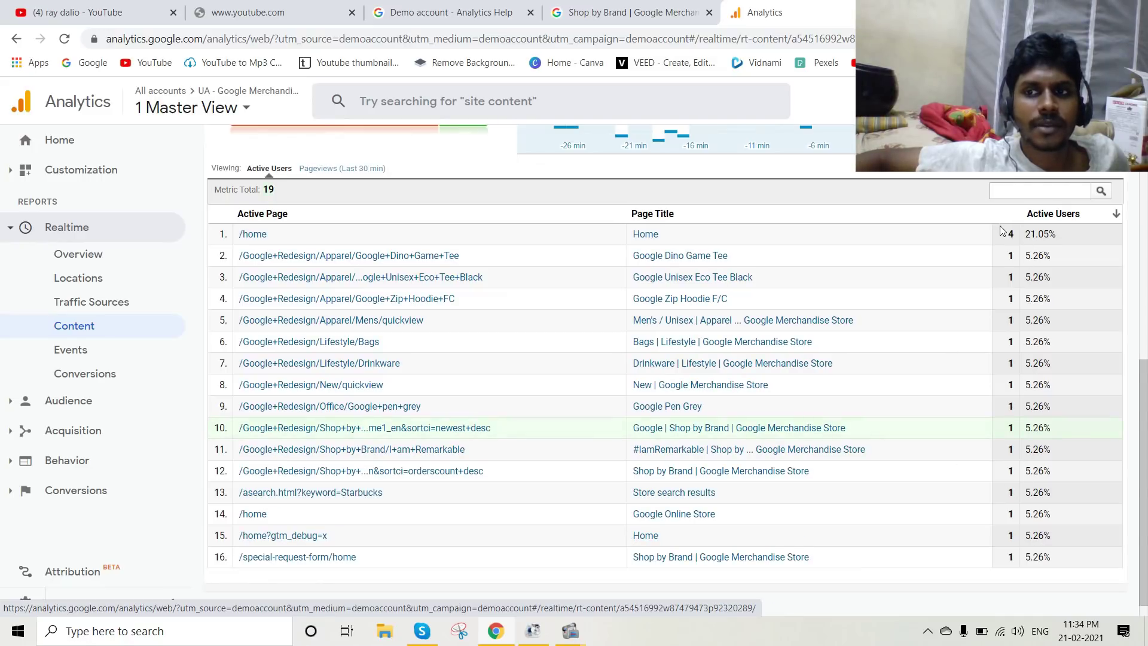
Review the event categories in the Realtime Events report and the goals in the Realtime Conversions report.
left_click(95, 347)
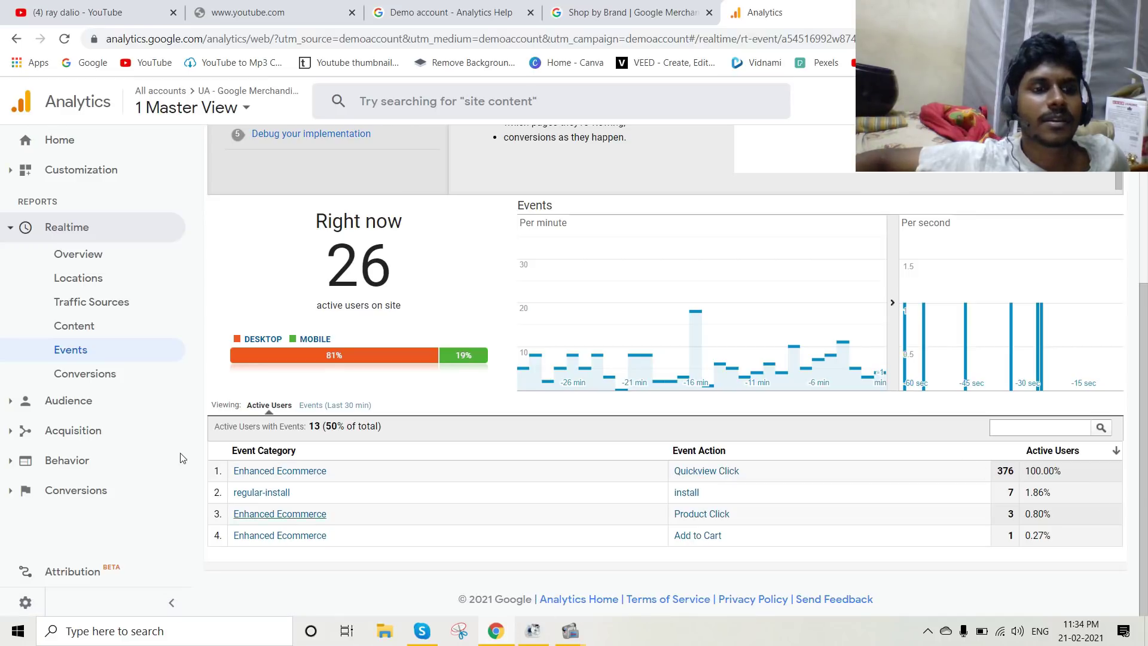
left_click(89, 375)
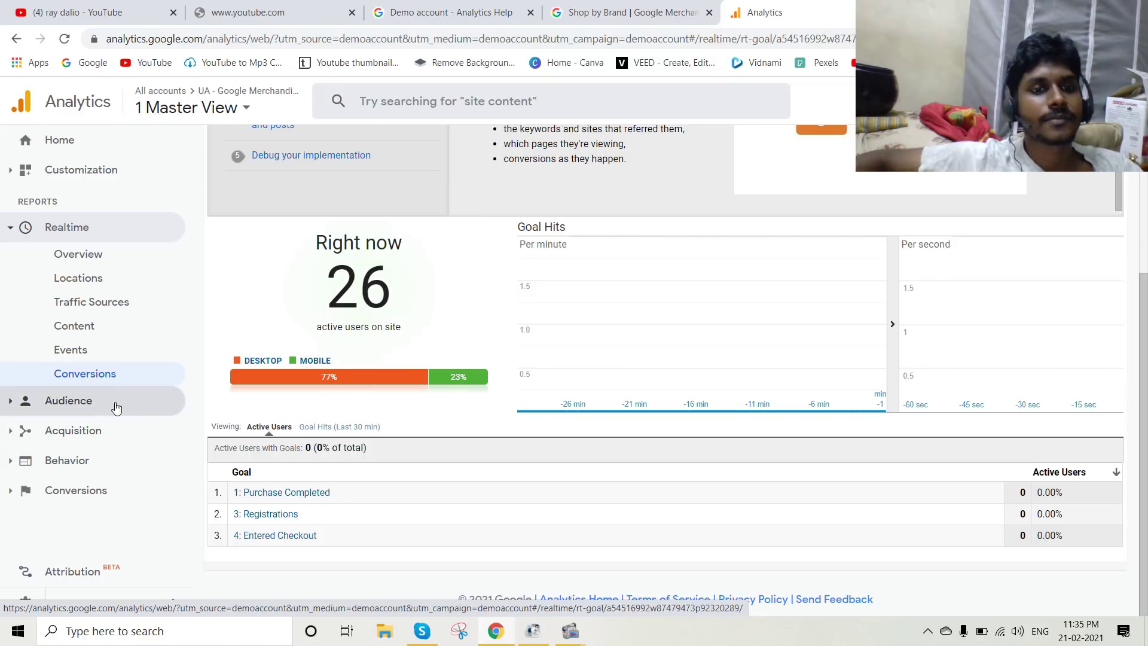
scroll(636, 479, "up", 3)
scroll(637, 478, "down", 3)
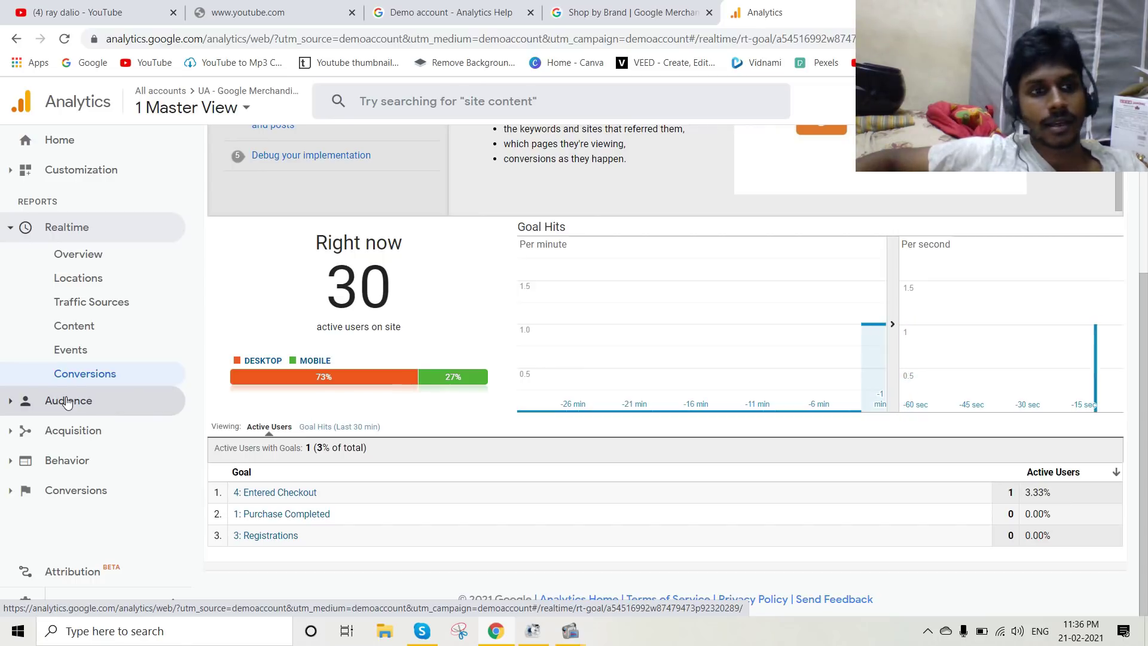
Open the Audience Overview report and plot its users chart hourly.
left_click(25, 403)
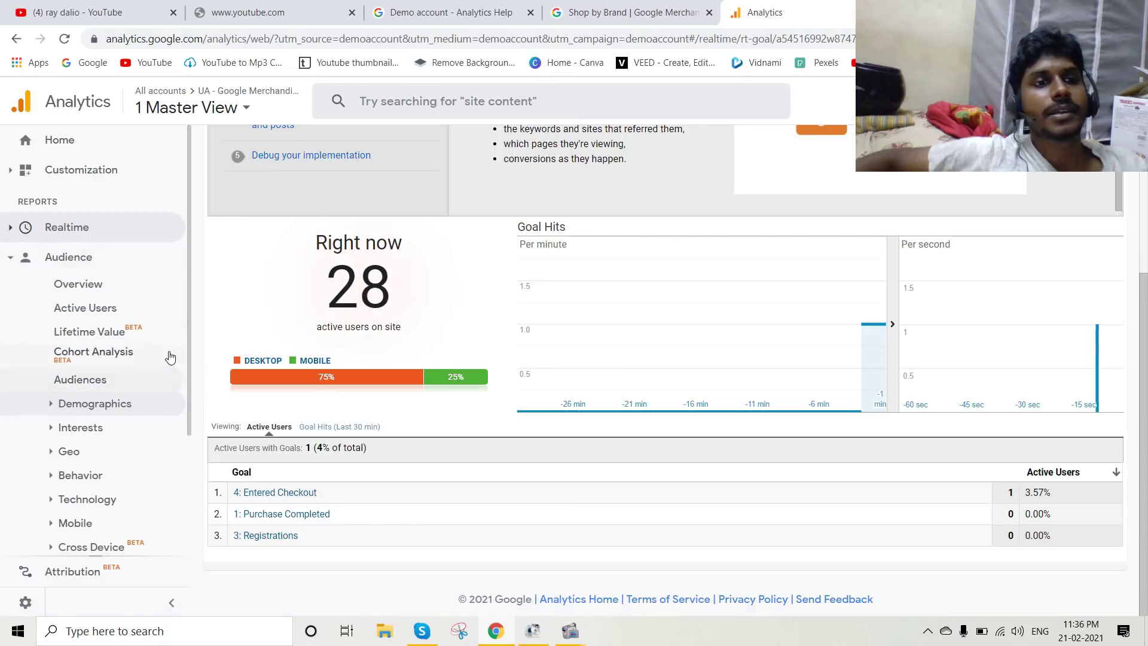
left_click(91, 284)
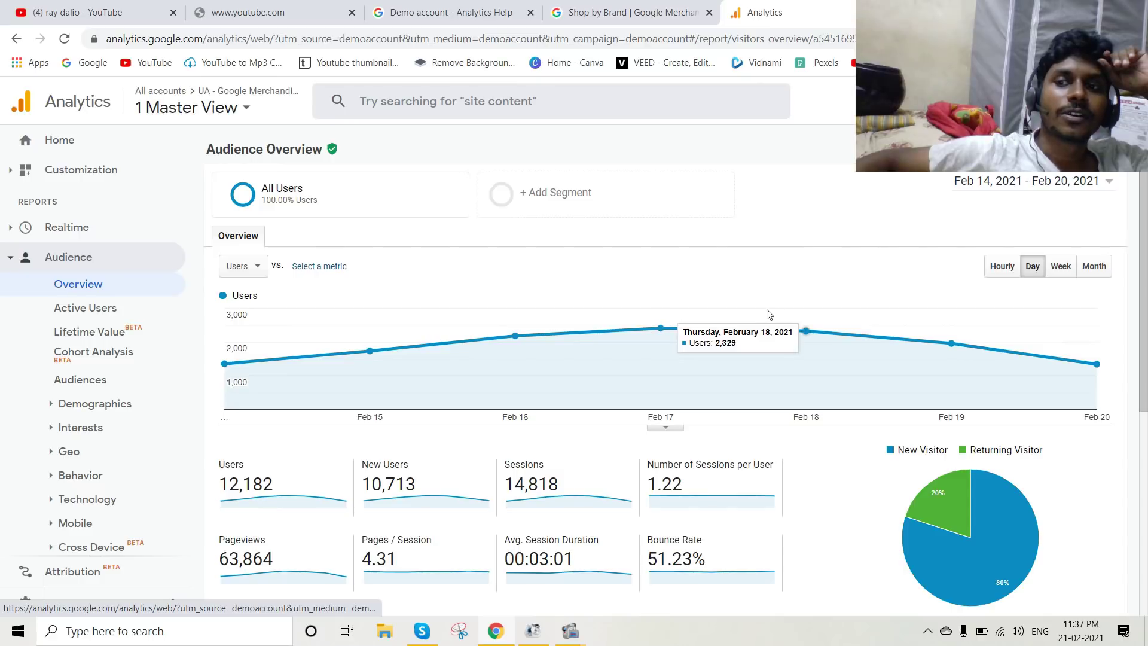
left_click(997, 266)
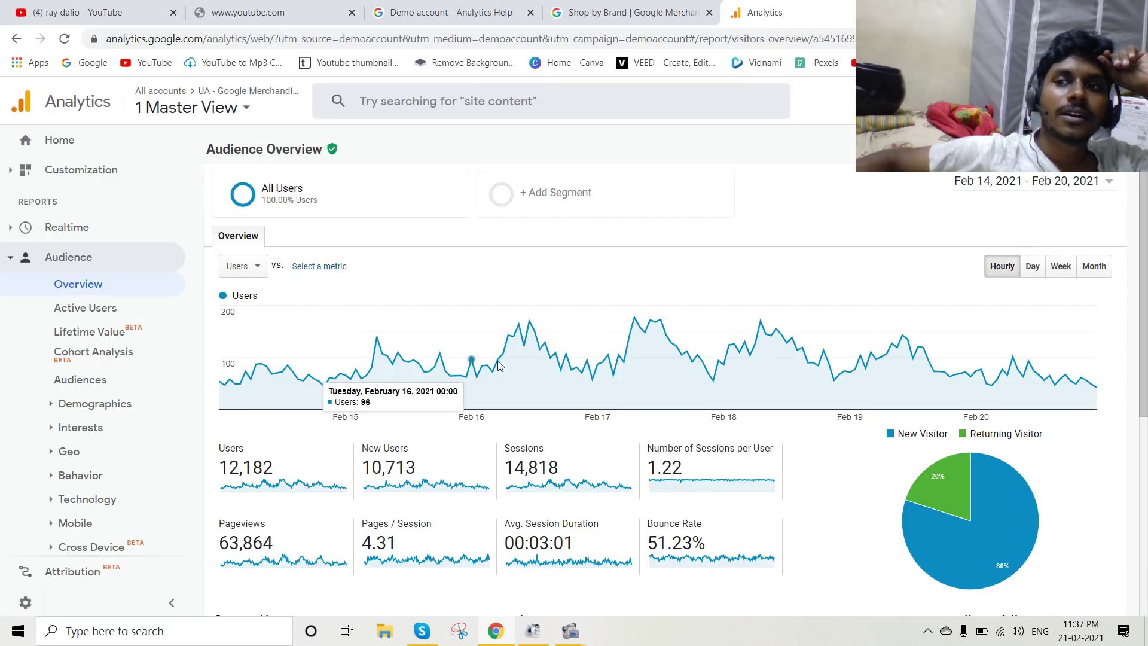
Set the Audience Overview's date range to Last 30 days, Jan 22 to Feb 20, 2021, and apply it.
left_click(1075, 190)
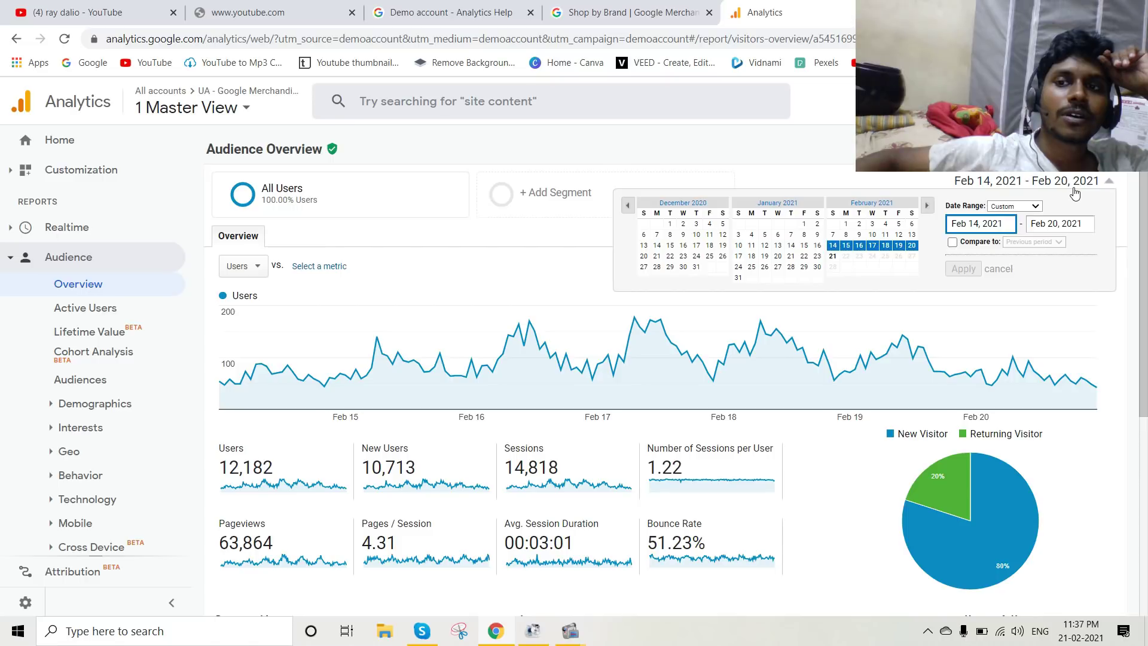
left_click_drag(1025, 59, 139, 39)
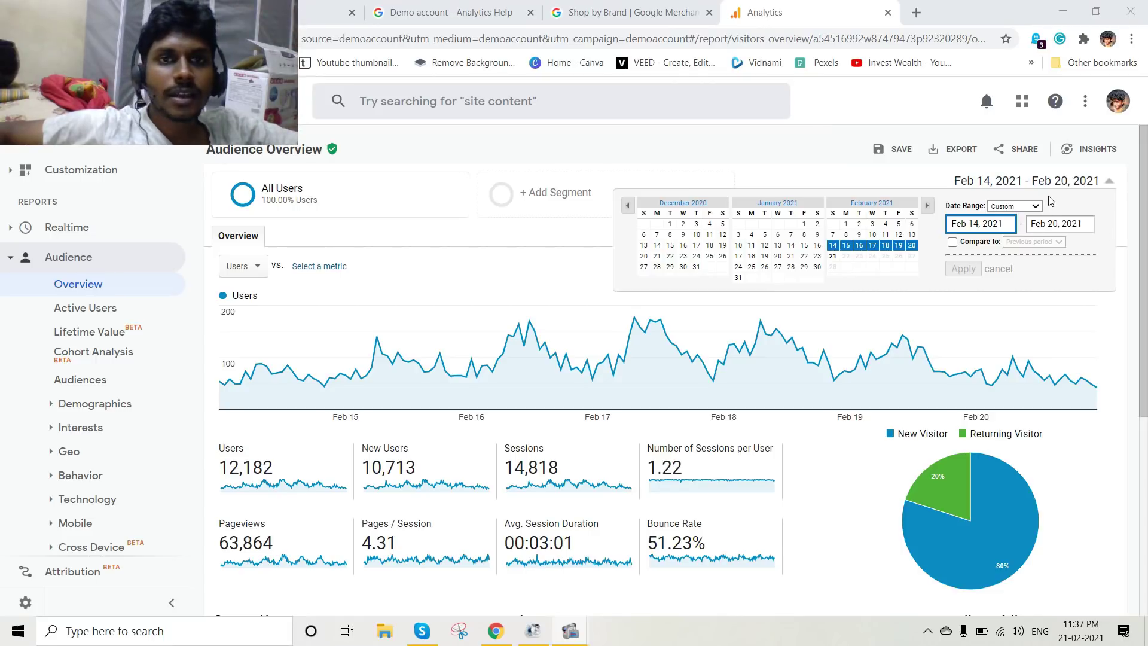
left_click(1104, 181)
left_click(1104, 182)
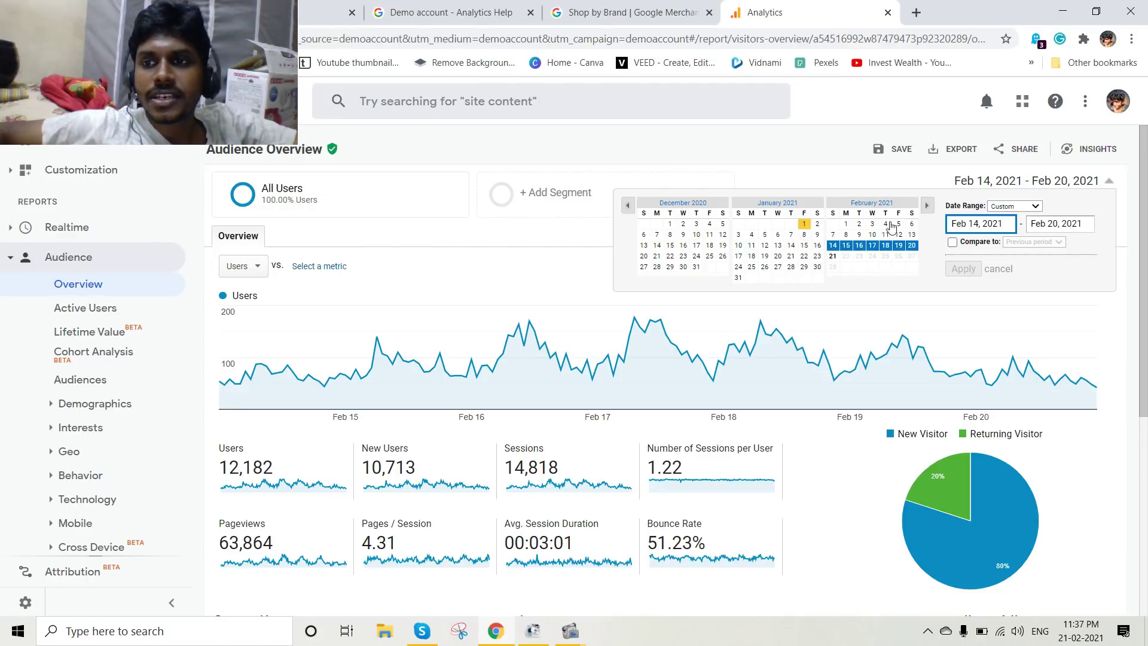
left_click(1039, 214)
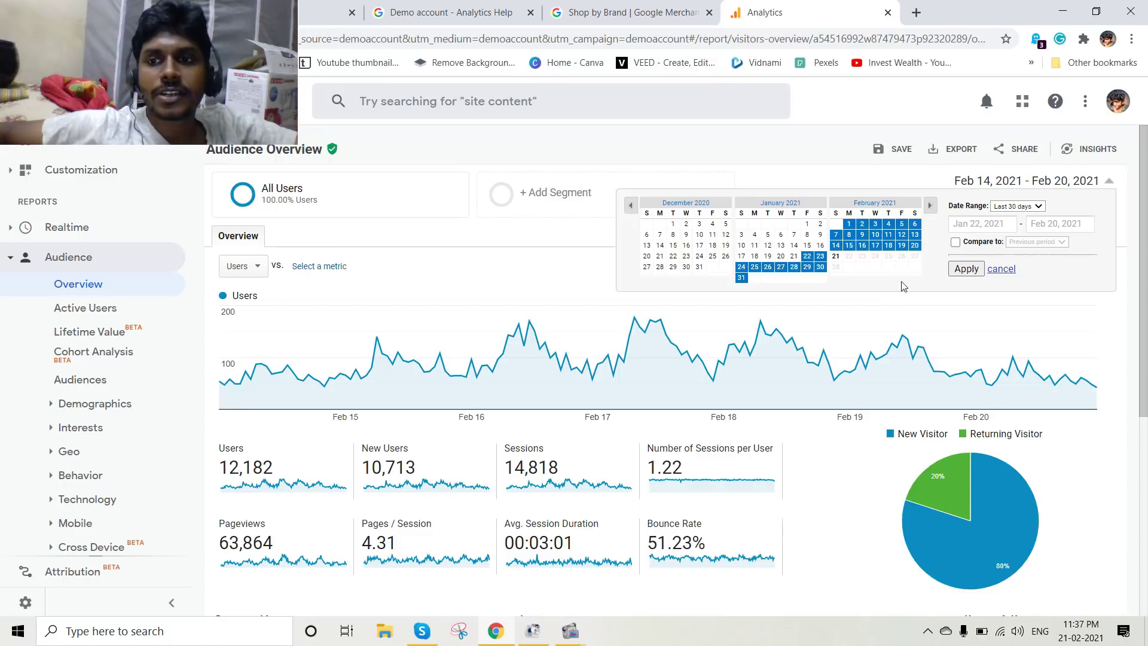
left_click(966, 268)
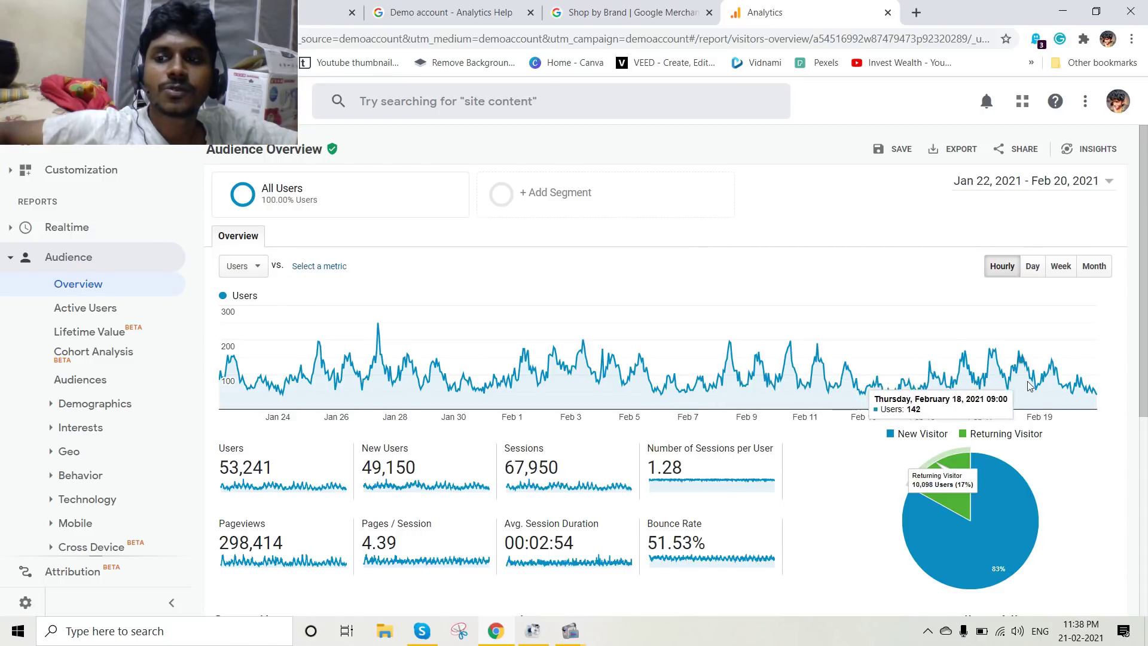
Plot the users chart by day and inspect the user counts for January 23 and 24.
left_click(1034, 267)
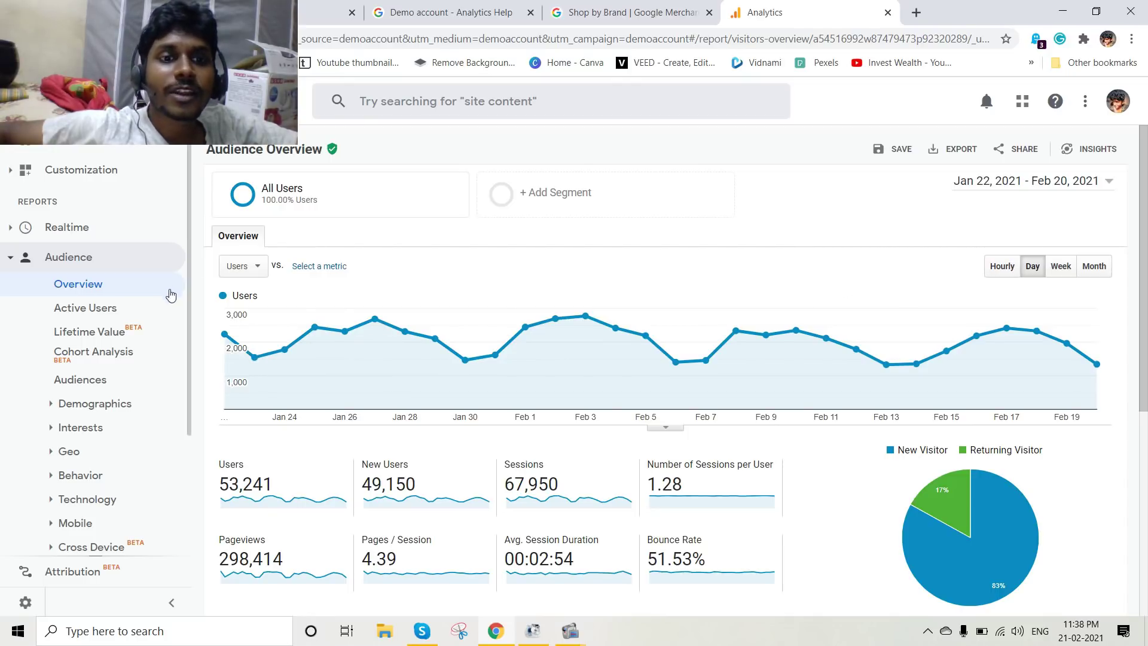
mouse_move(226, 332)
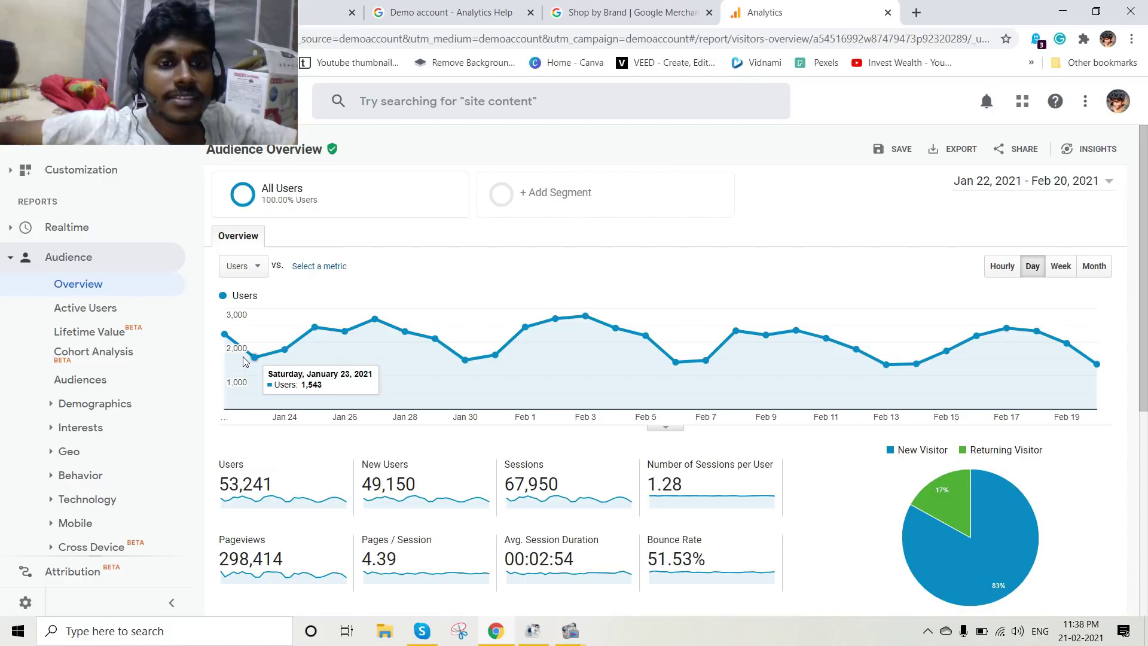
mouse_move(248, 356)
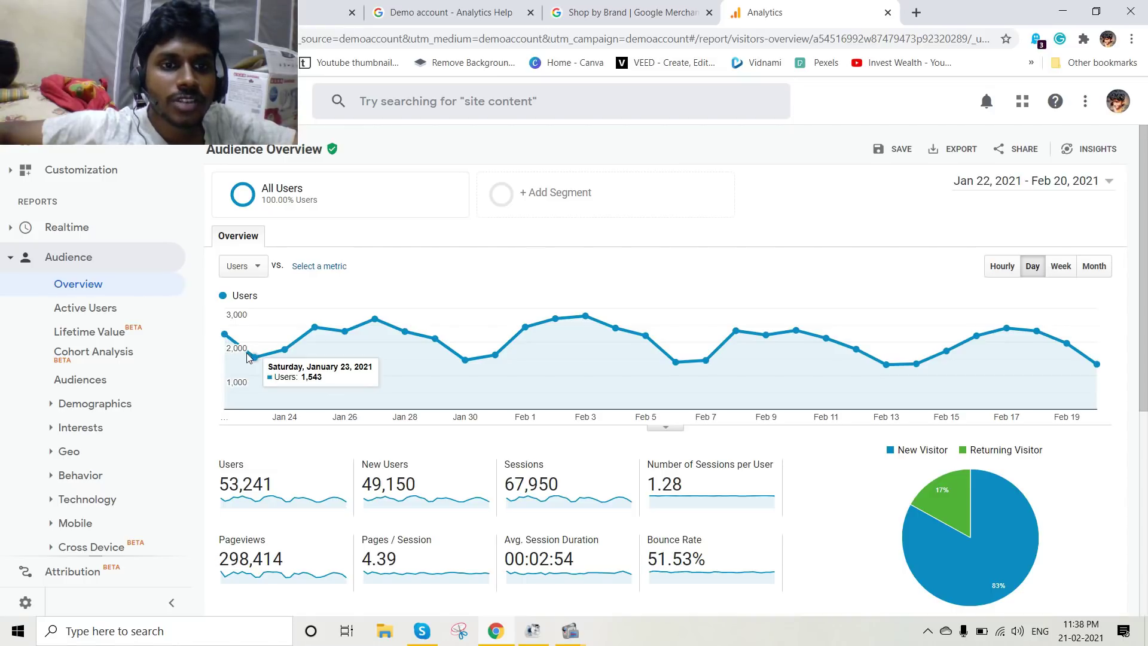
mouse_move(289, 358)
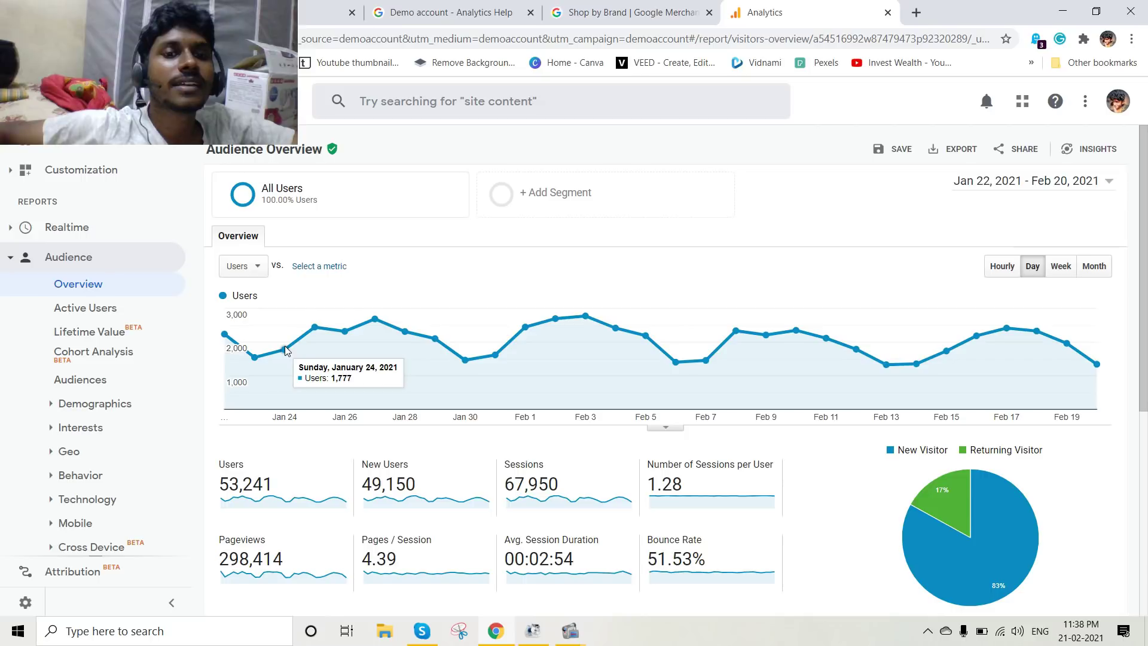
Plot the users chart by week and inspect the user counts of the weeks starting Jan 24, Jan 31 and Feb 7.
left_click(1060, 266)
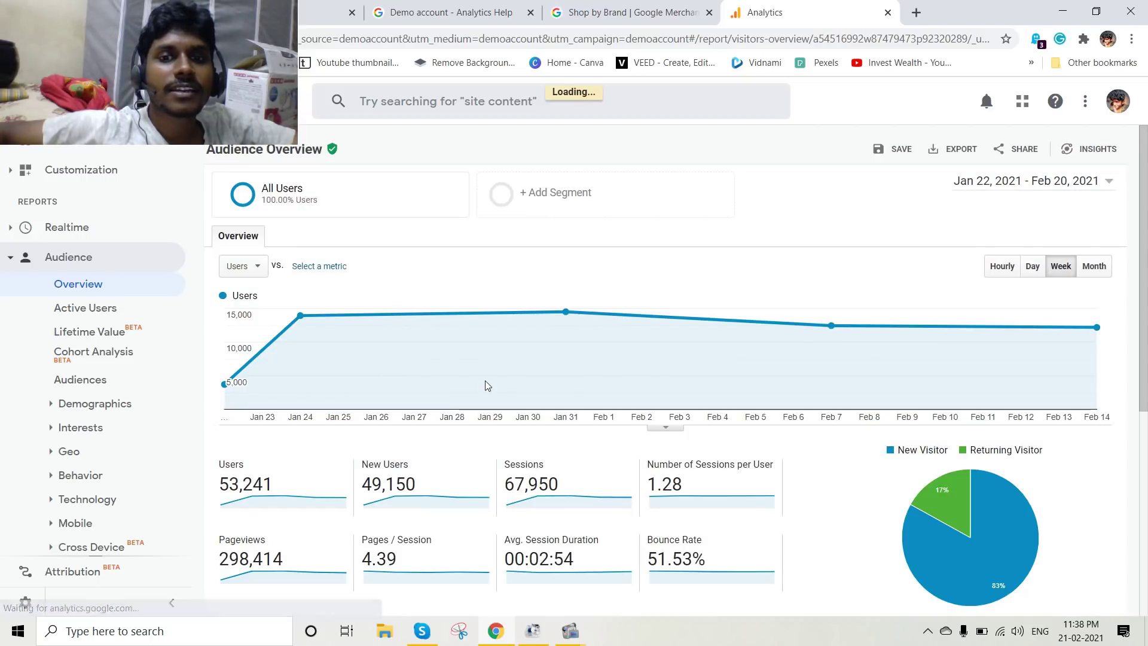
mouse_move(298, 312)
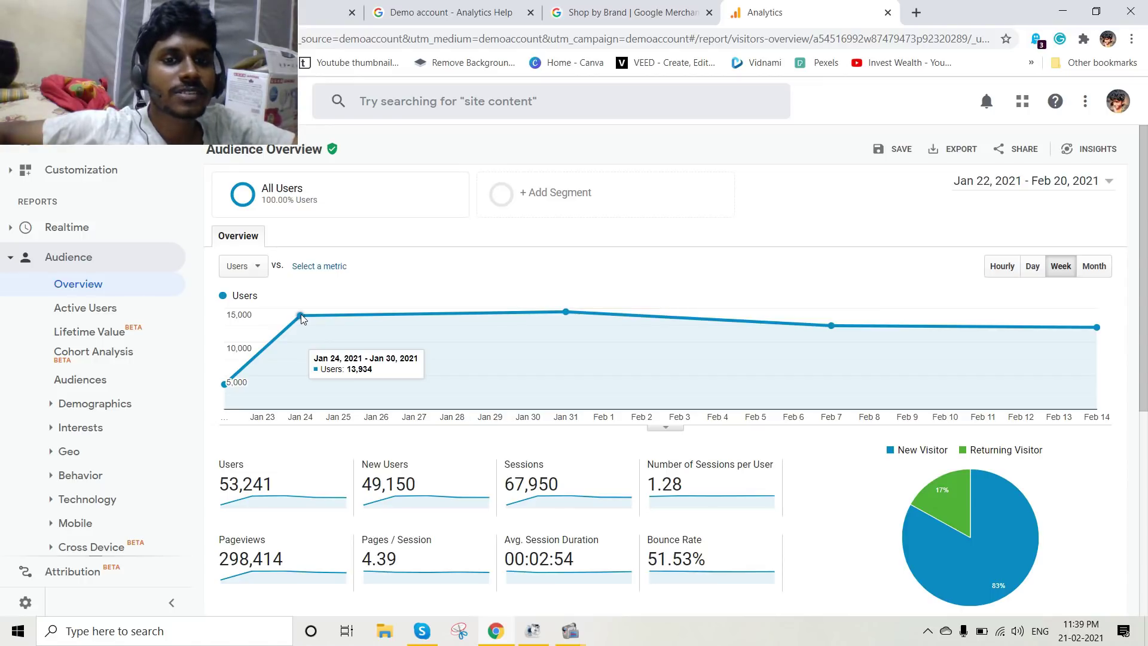
mouse_move(489, 311)
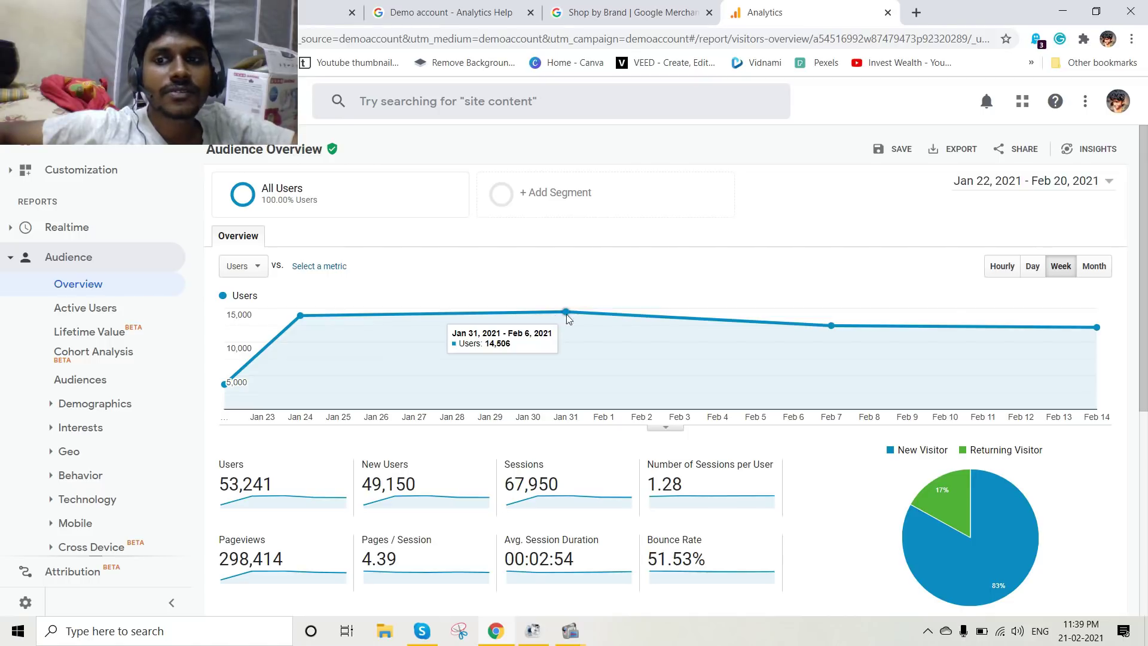
mouse_move(828, 334)
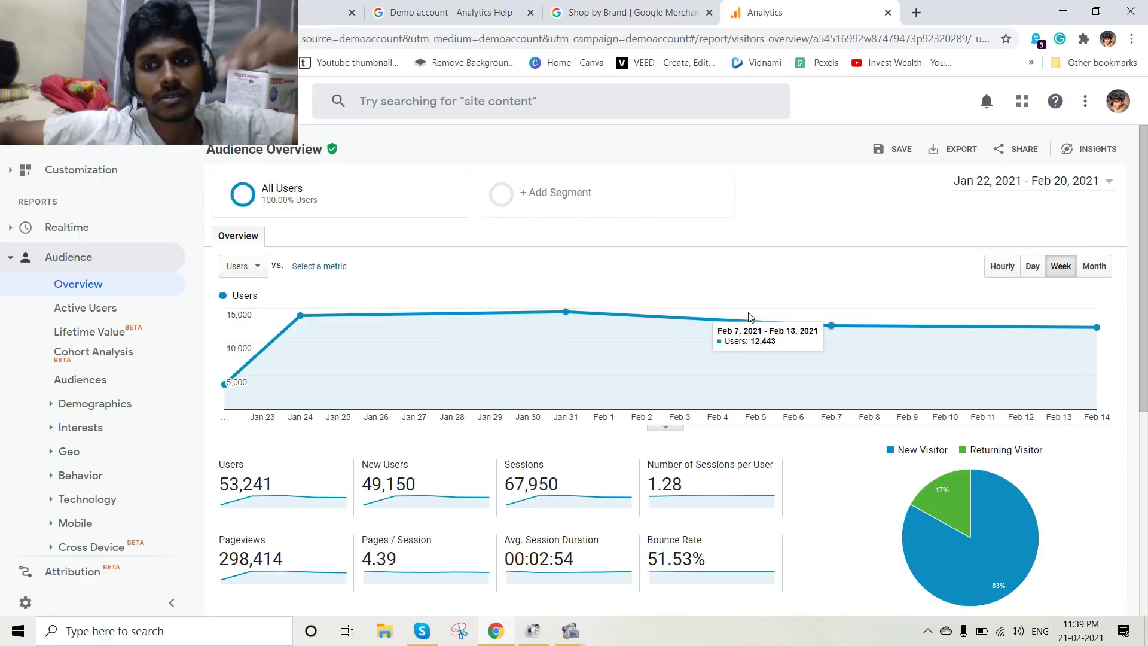
Examine the Audience Overview's summary metrics, from users and sessions to pageviews, session duration and bounce rate.
scroll(752, 435, "down", 3)
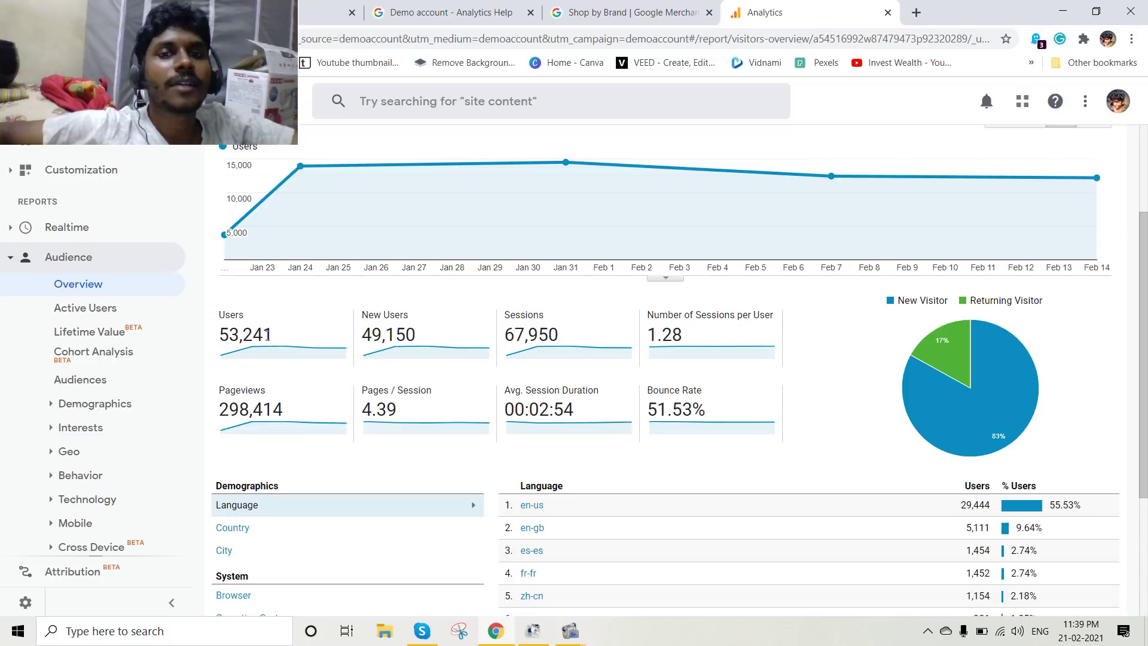
scroll(404, 400, "up", 3)
scroll(221, 343, "down", 3)
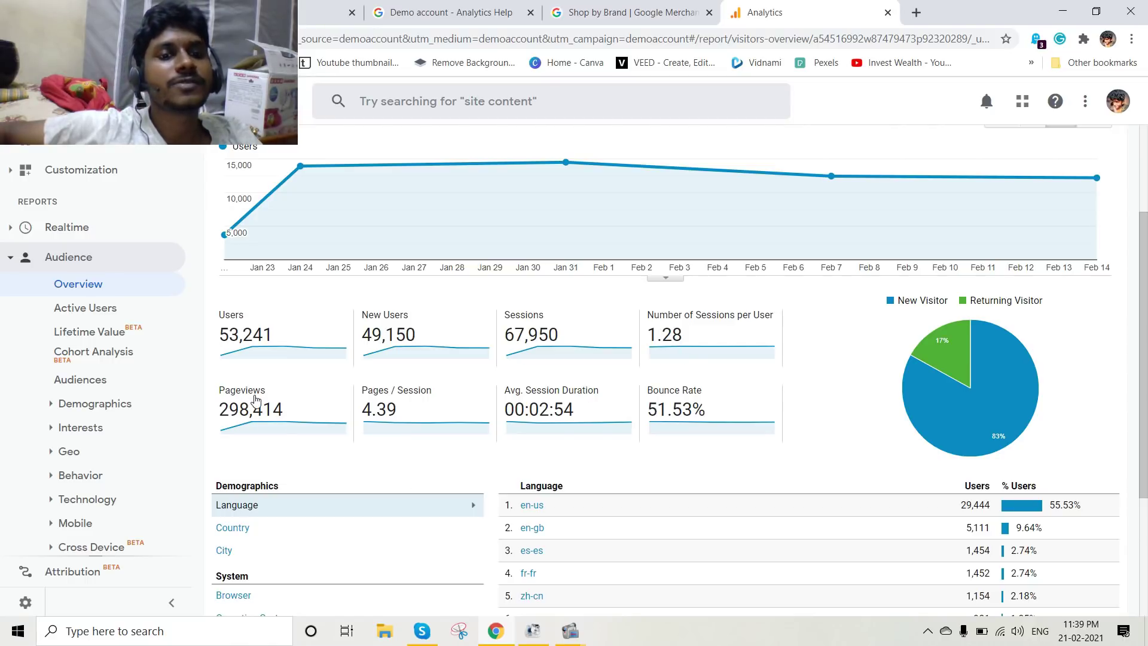
mouse_move(256, 400)
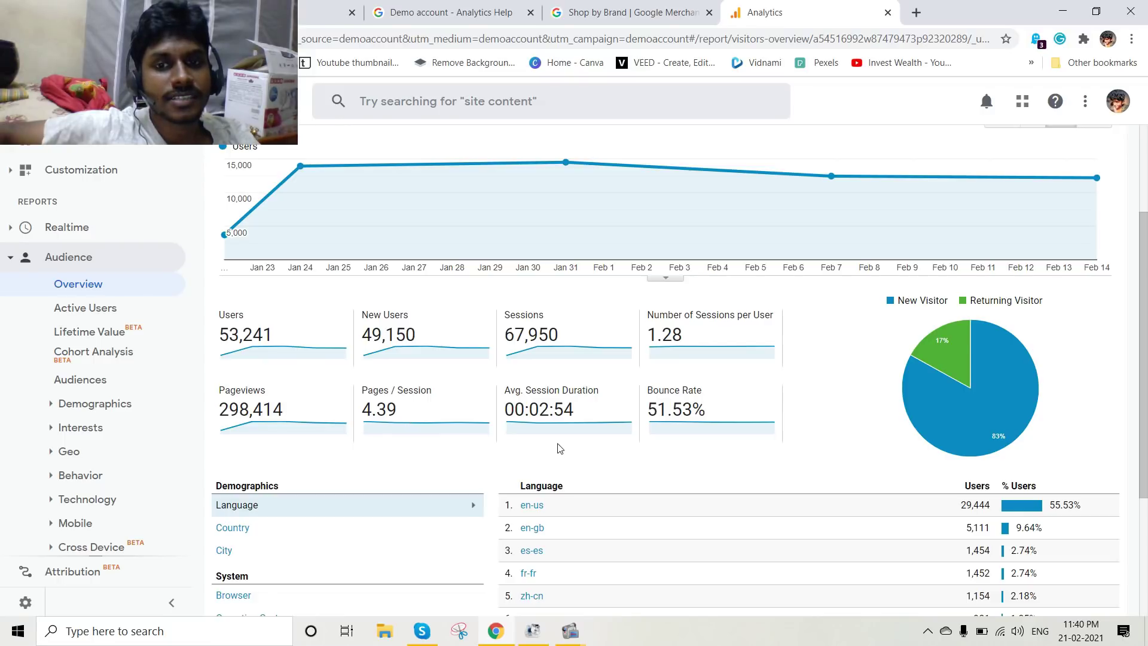
left_click(571, 633)
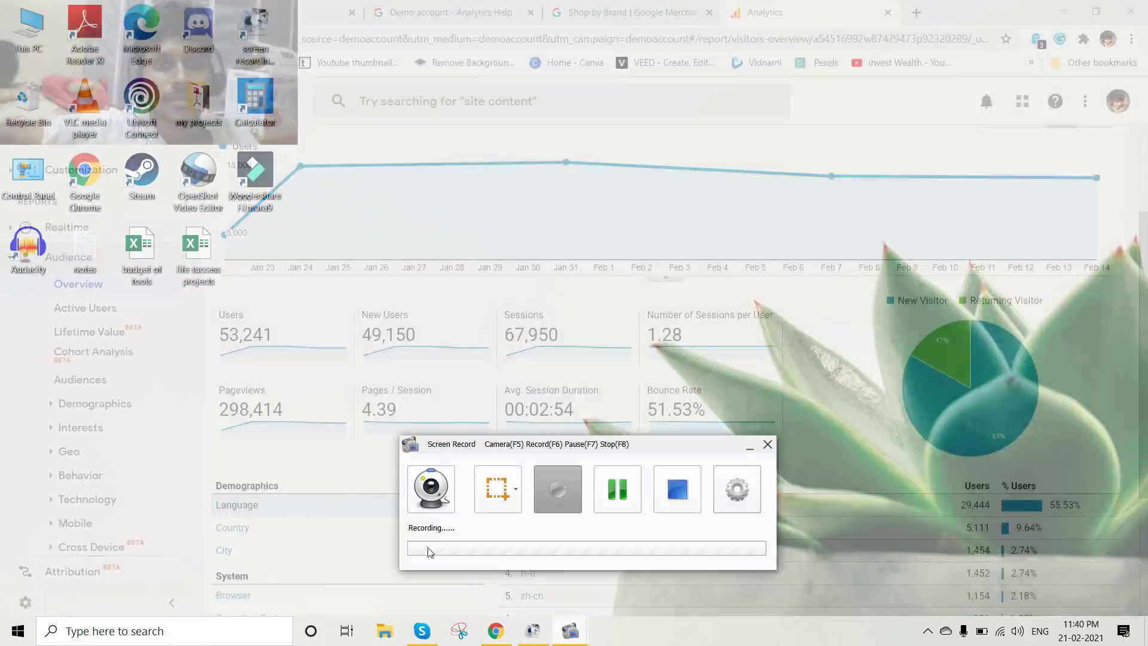
left_click(429, 566)
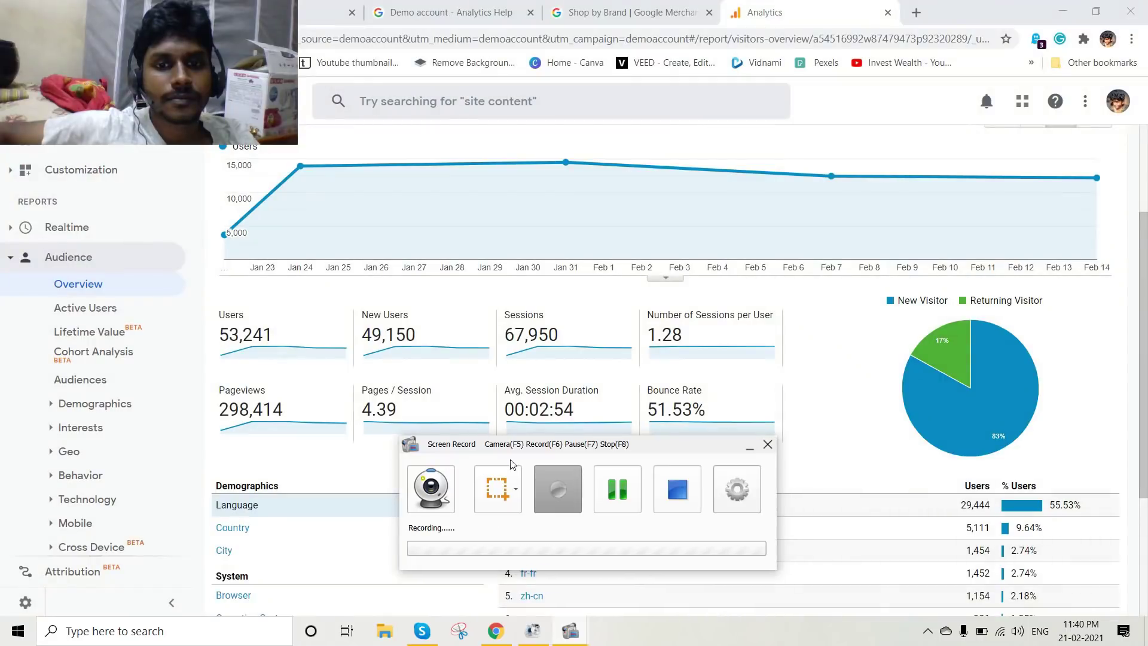
left_click(629, 497)
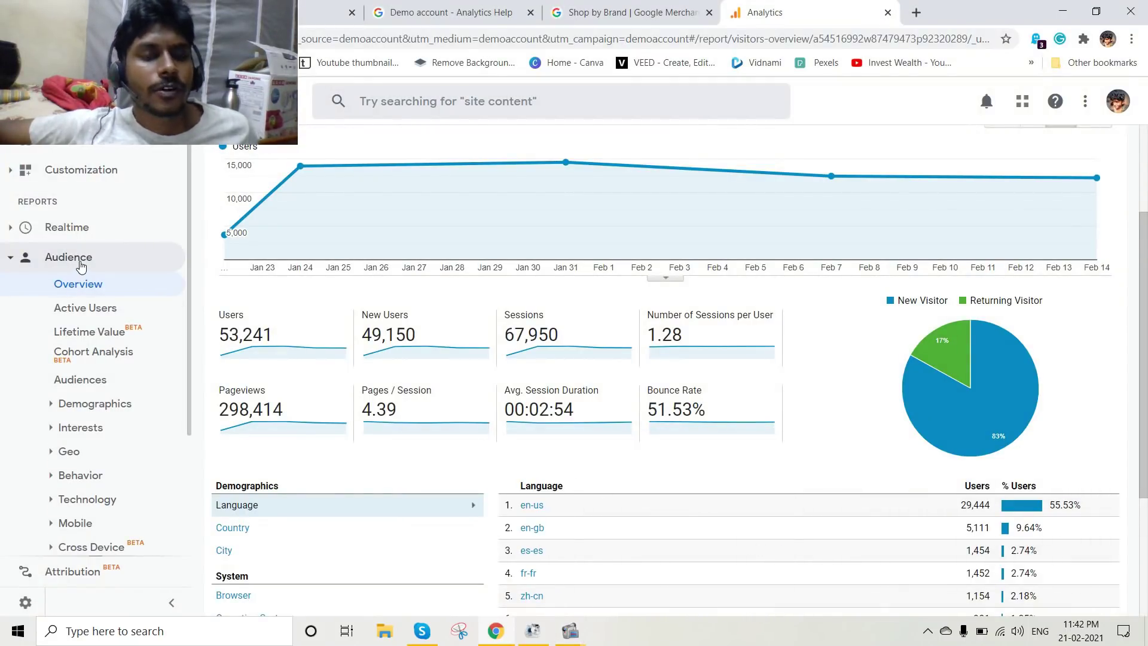
Break down the Audience Overview's users by country and examine the listed countries.
scroll(655, 472, "down", 3)
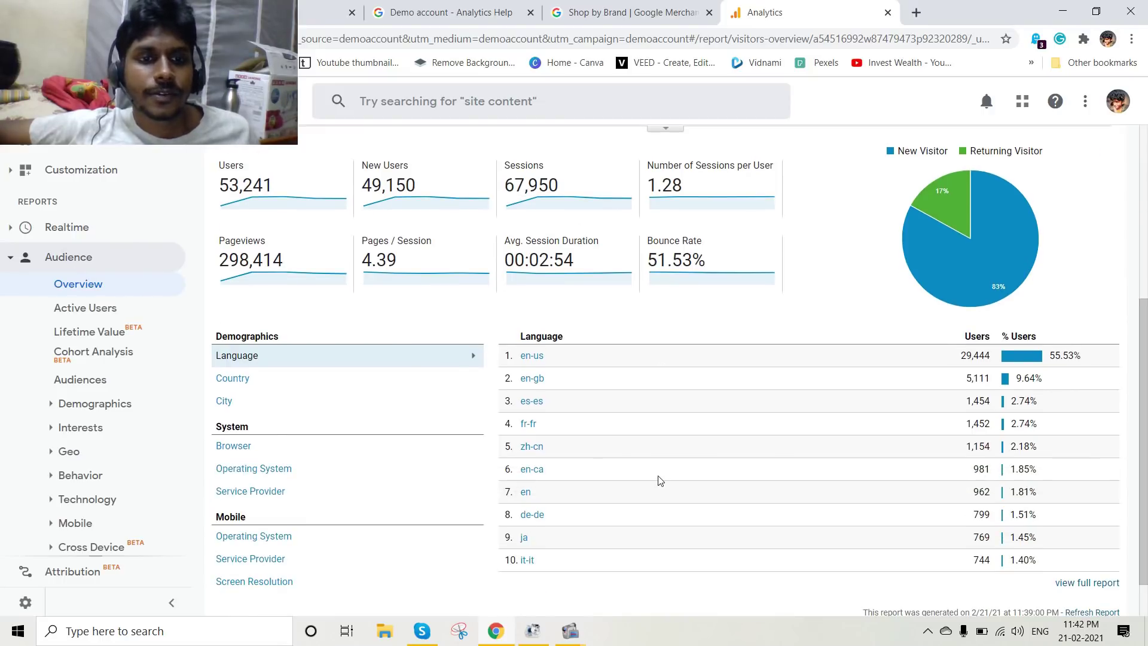
left_click(395, 386)
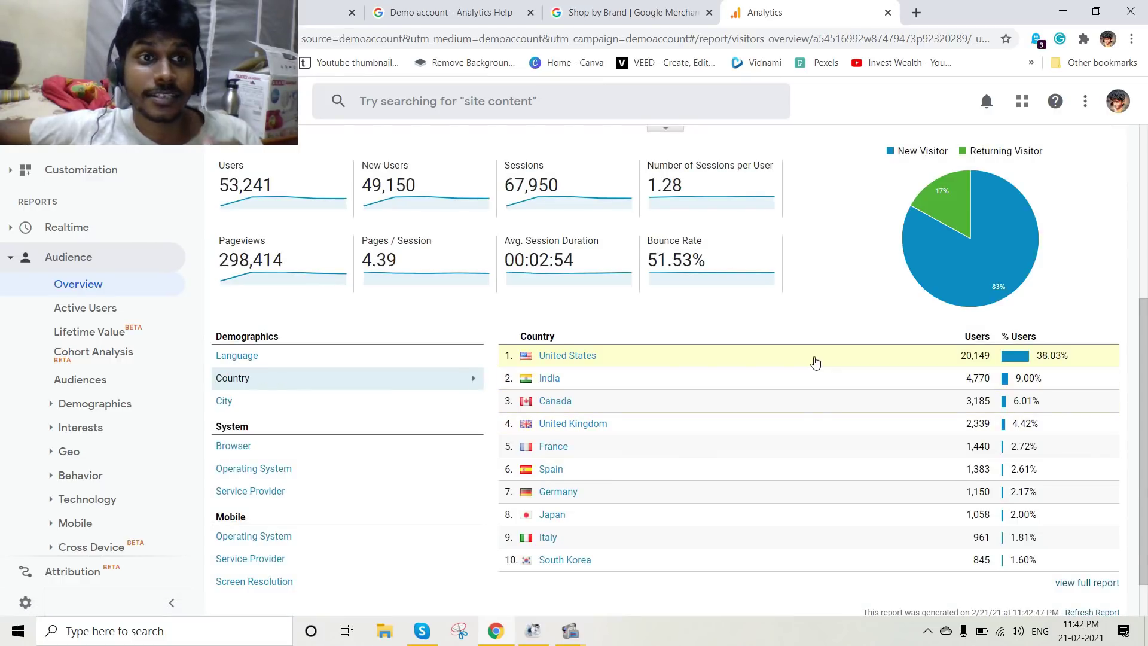
Break down the Audience Overview's users by city and examine the listed cities.
left_click_drag(223, 102, 222, 123)
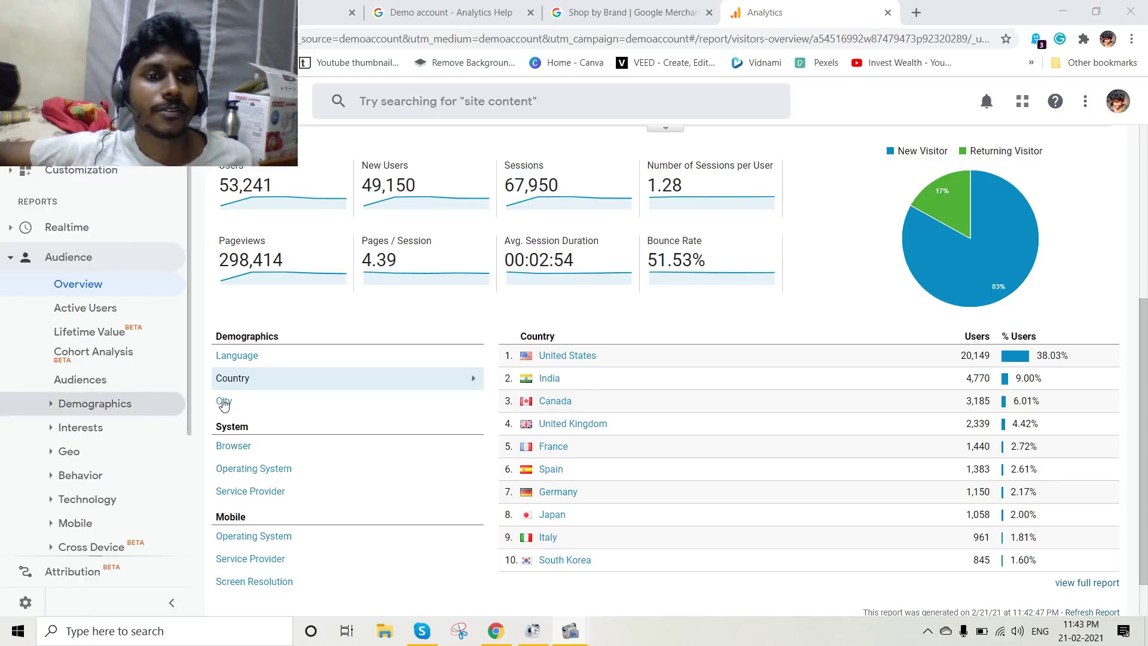
left_click(373, 397)
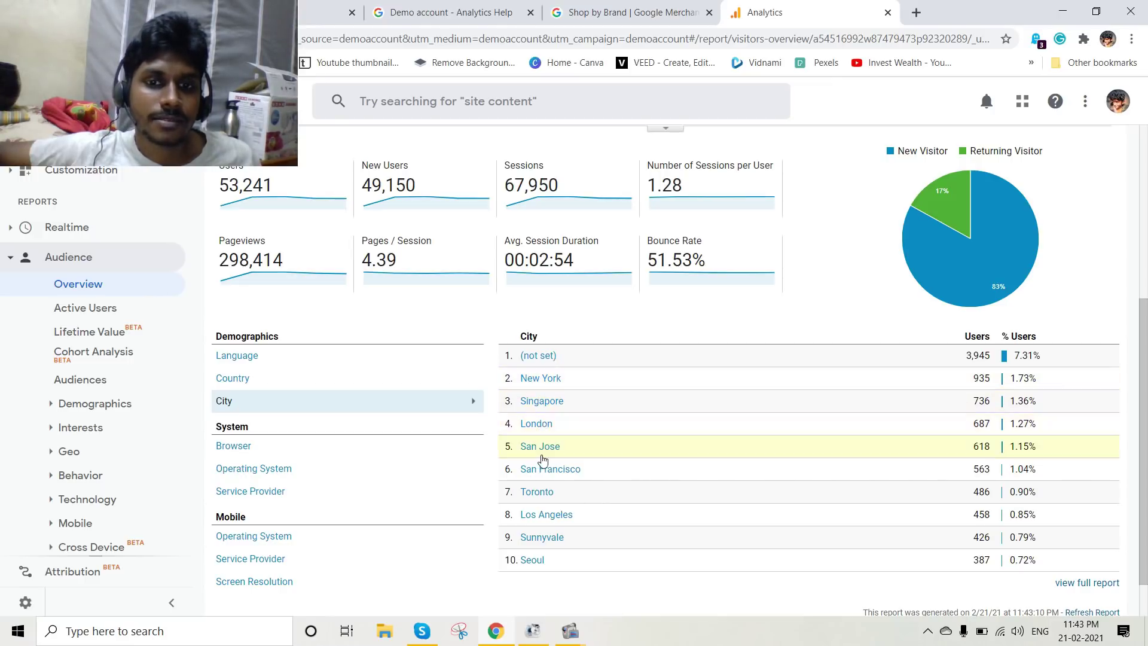
scroll(565, 474, "down", 1)
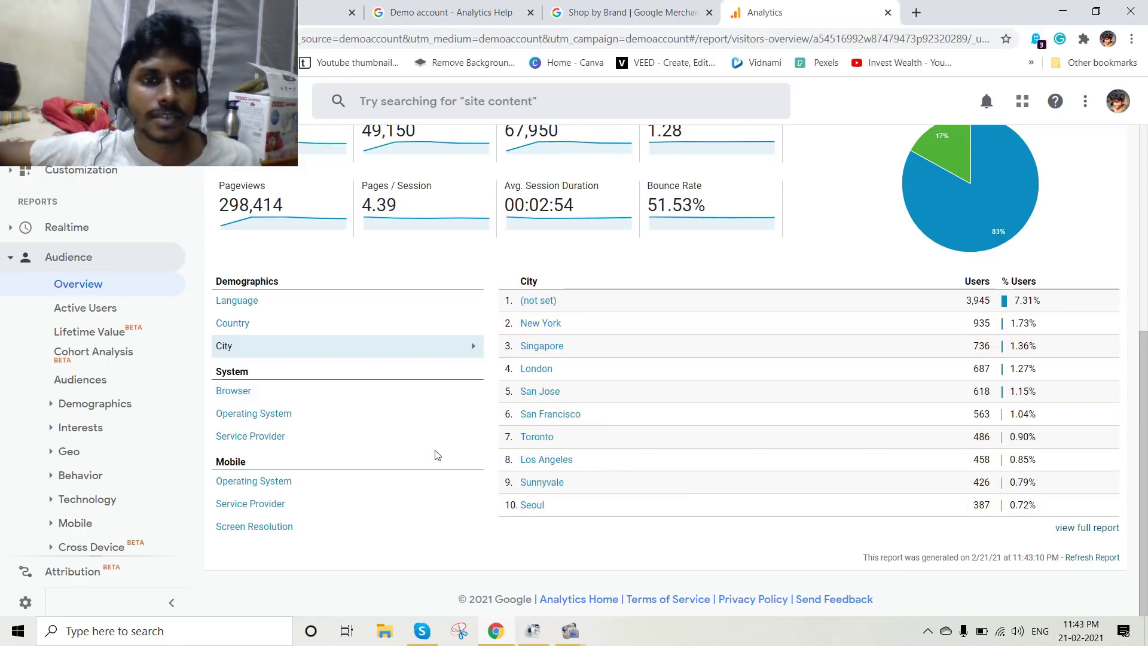
Break down the Audience Overview's users by browser and by system operating system, examining each list.
left_click(283, 391)
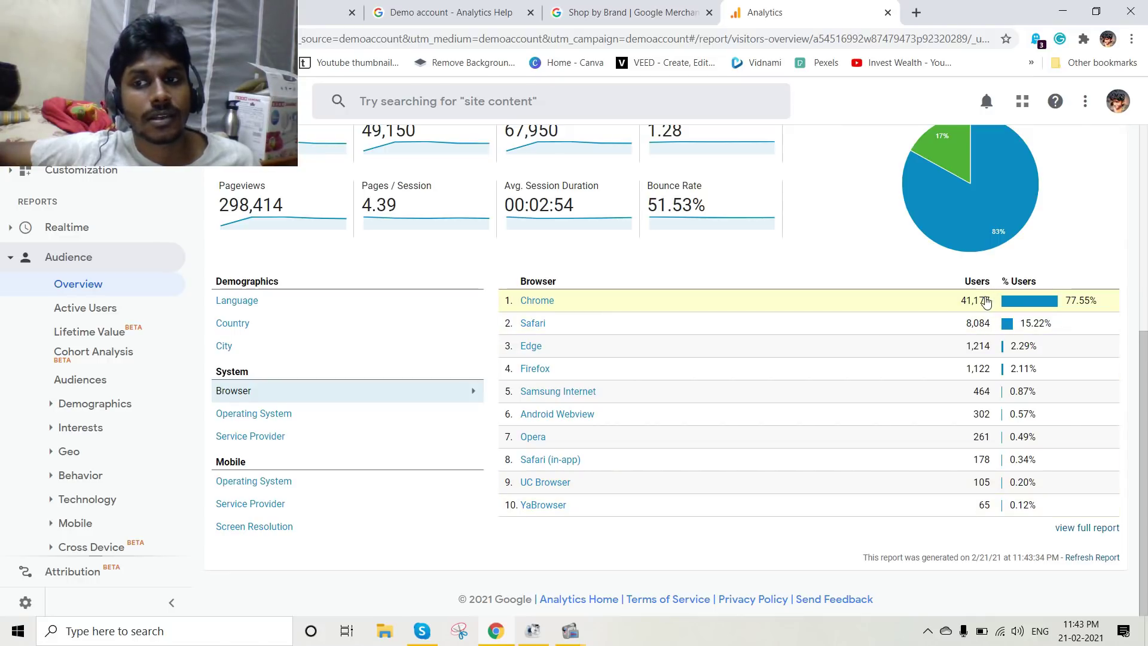
left_click(282, 413)
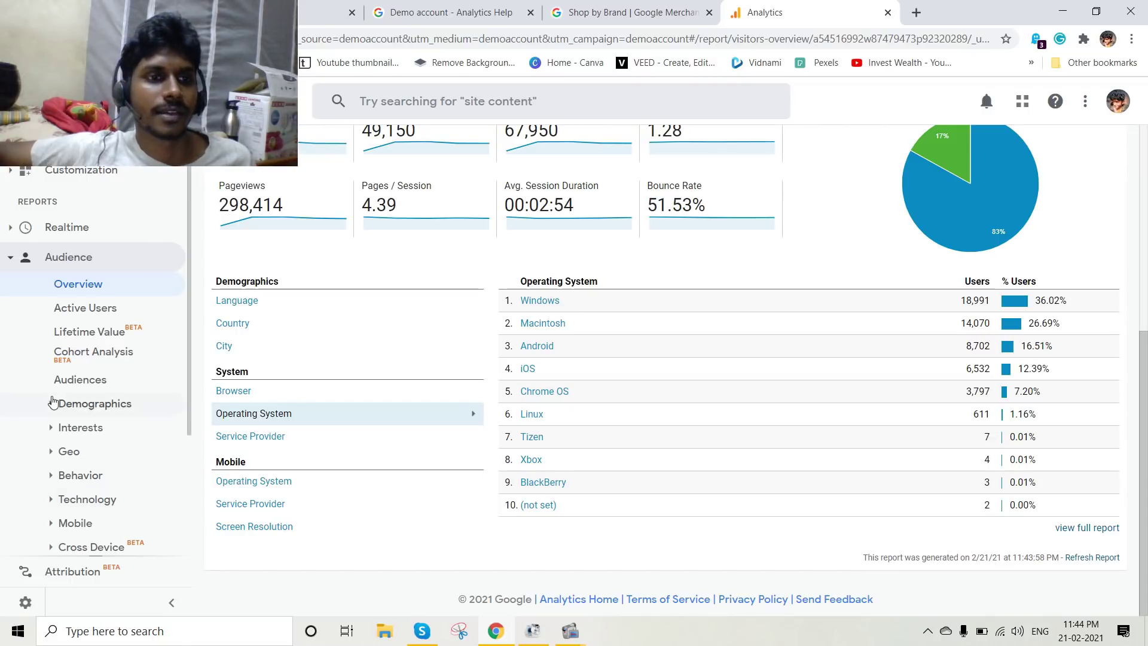
View the Active Users report and the Lifetime Value report, including its table of acquisition channels.
left_click(115, 315)
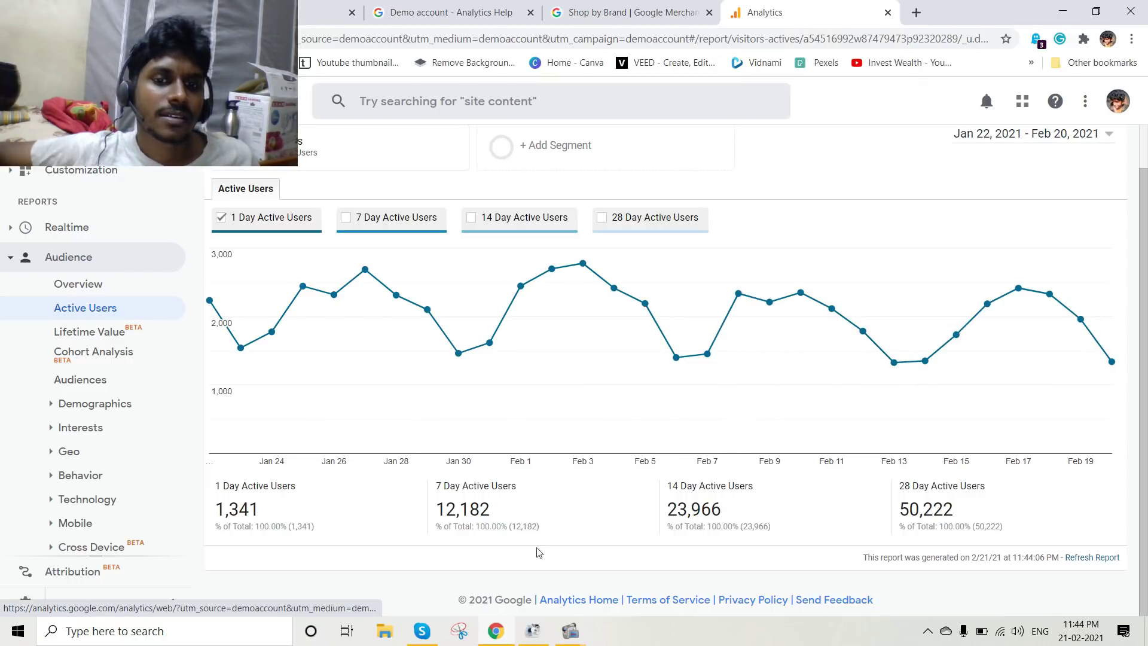
left_click(111, 333)
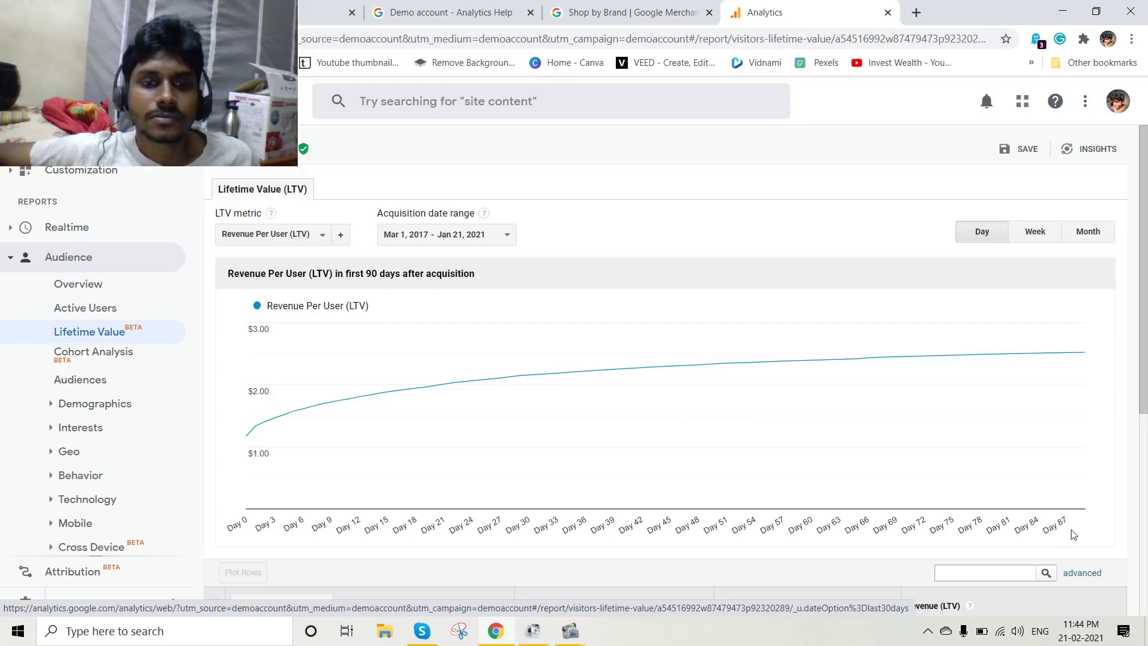
scroll(1048, 518, "down", 5)
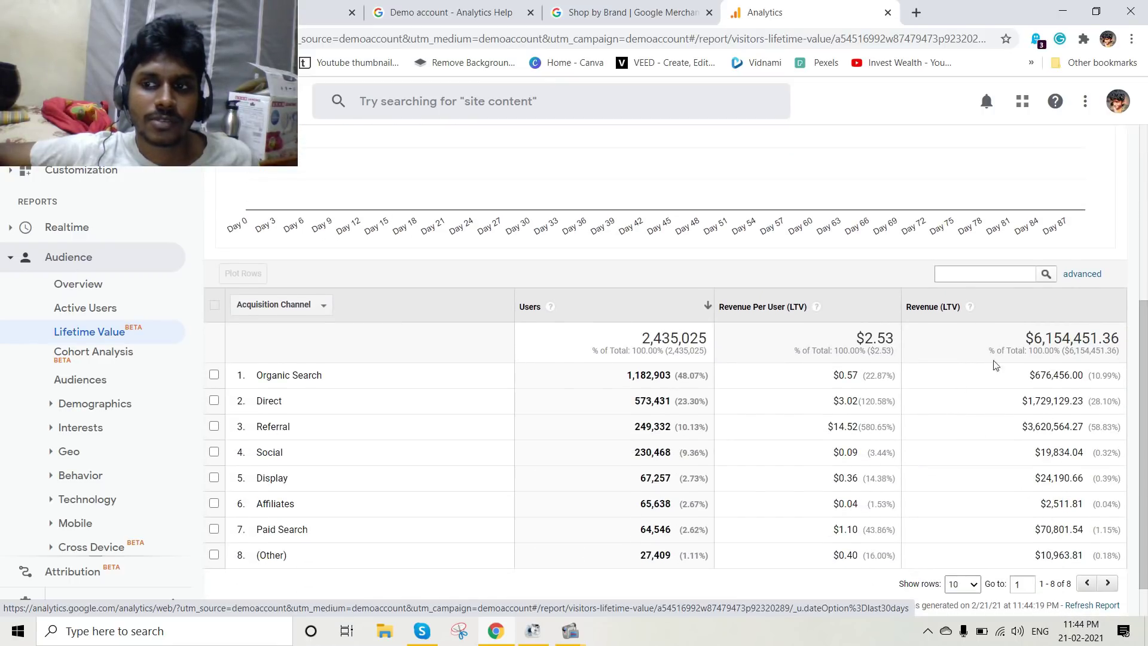
Copy the total Revenue (LTV) figure from the Lifetime Value table.
left_click_drag(1030, 336, 1120, 337)
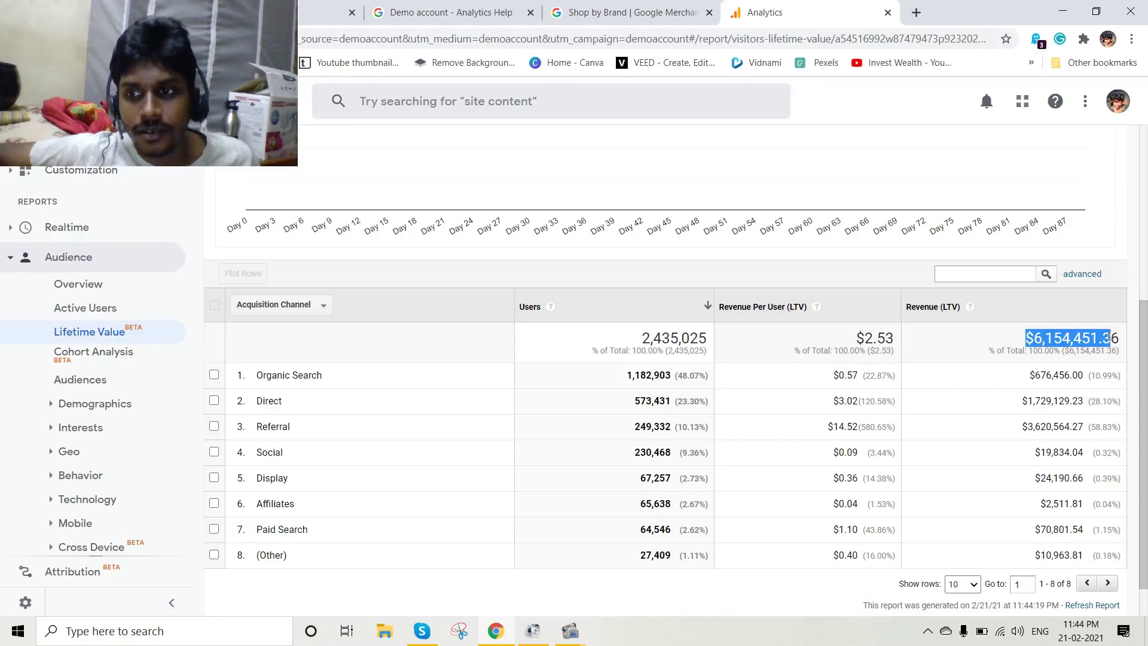
right_click(1120, 338)
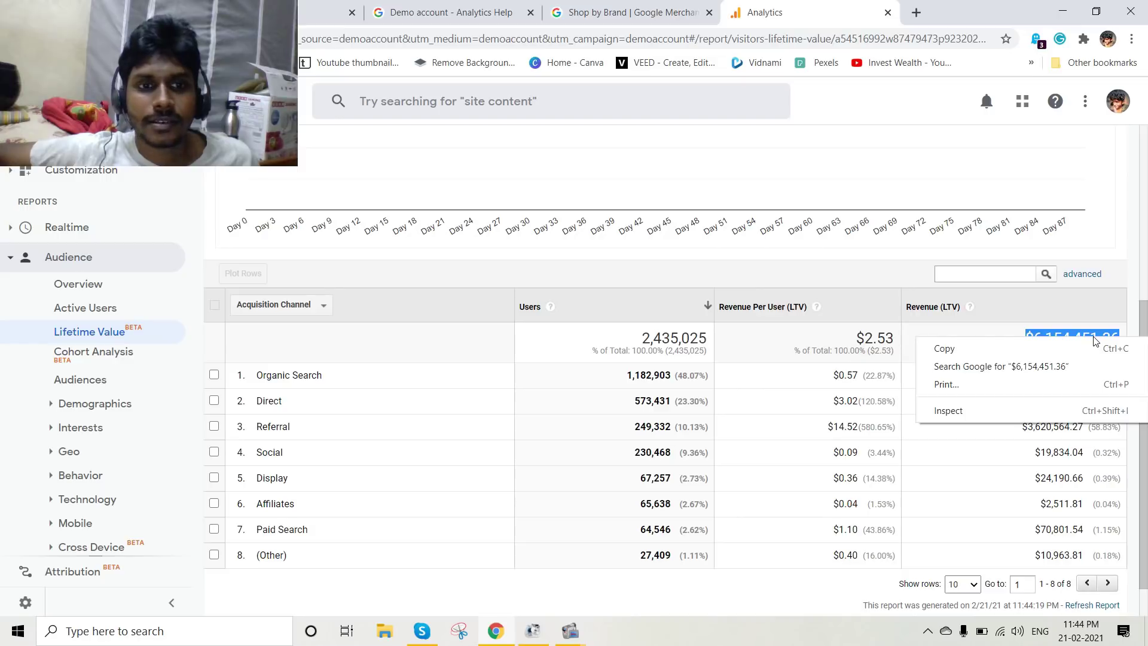
left_click(1044, 348)
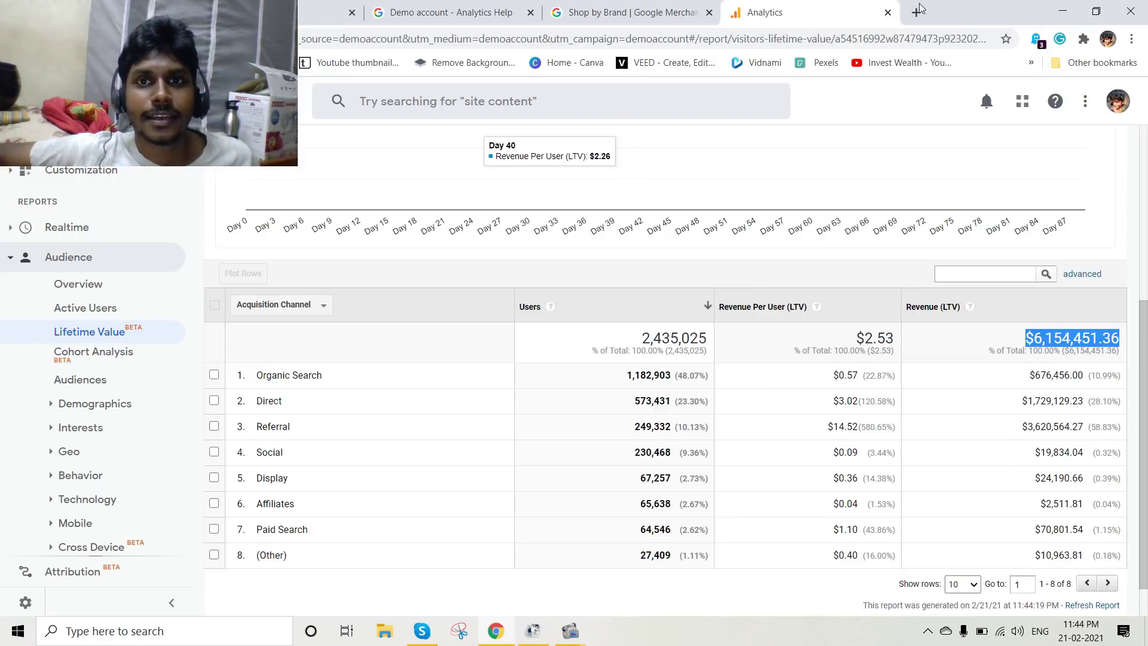
Search Google for "dollar to inr" in a new browser tab after glancing at the Merchandise Store.
left_click(657, 5)
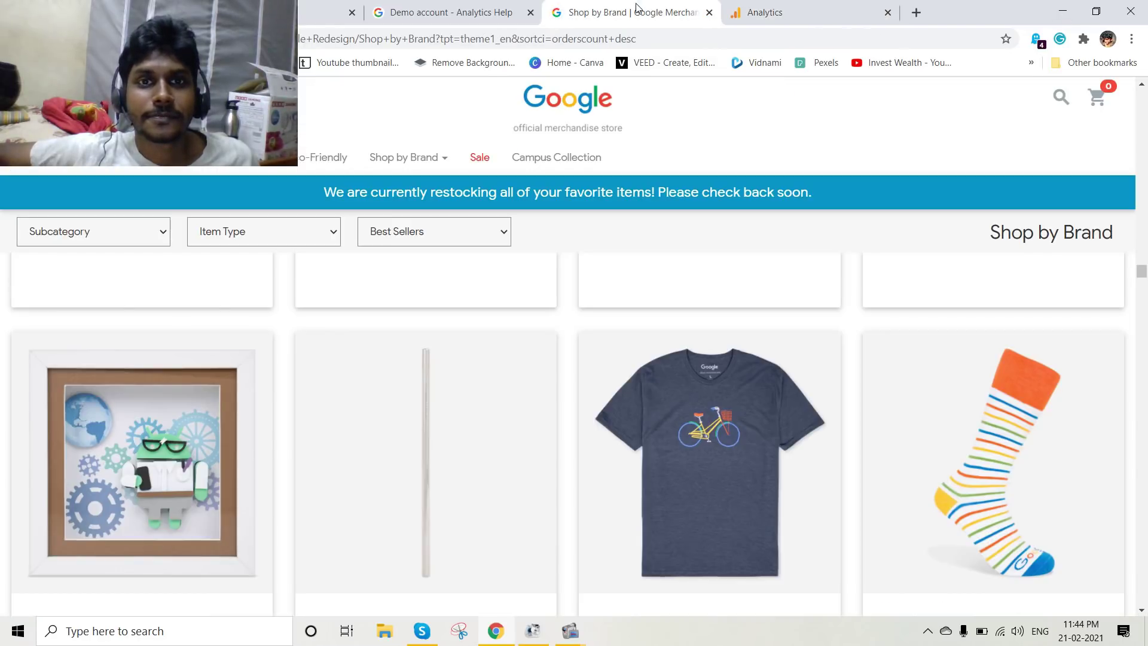
left_click(916, 12)
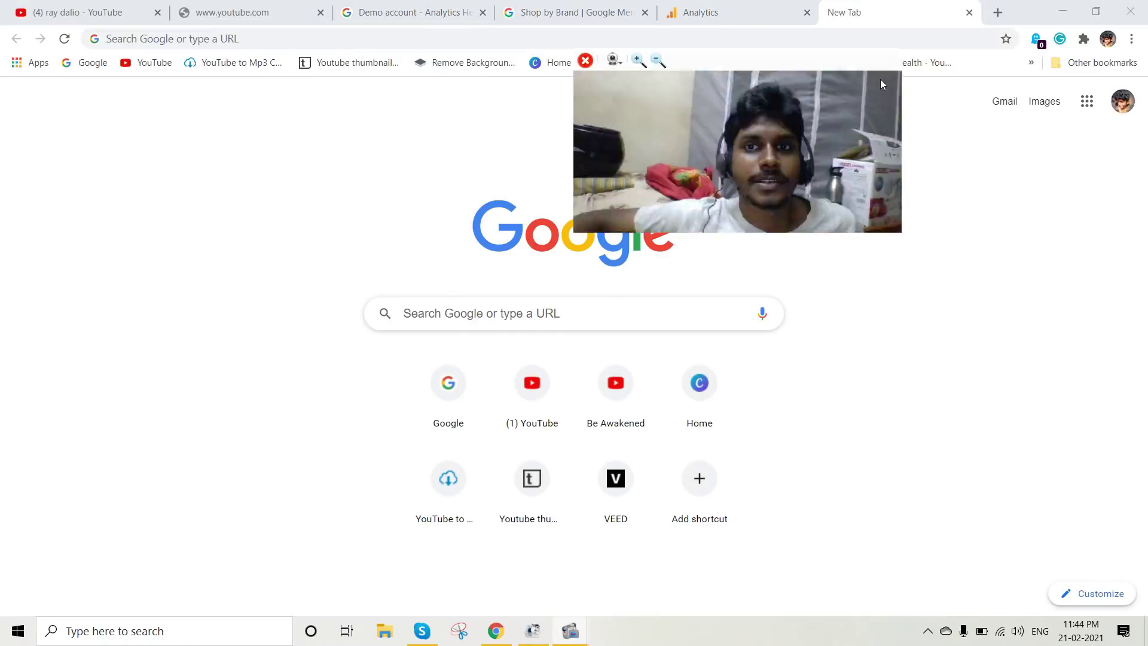
left_click(99, 63)
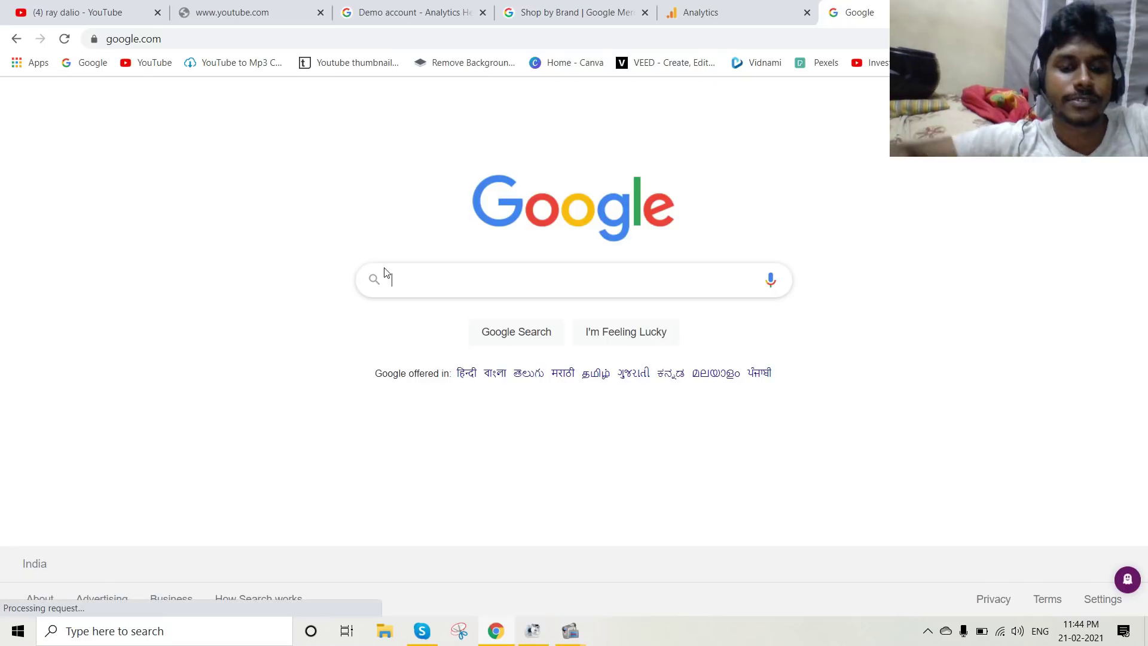
type("doll")
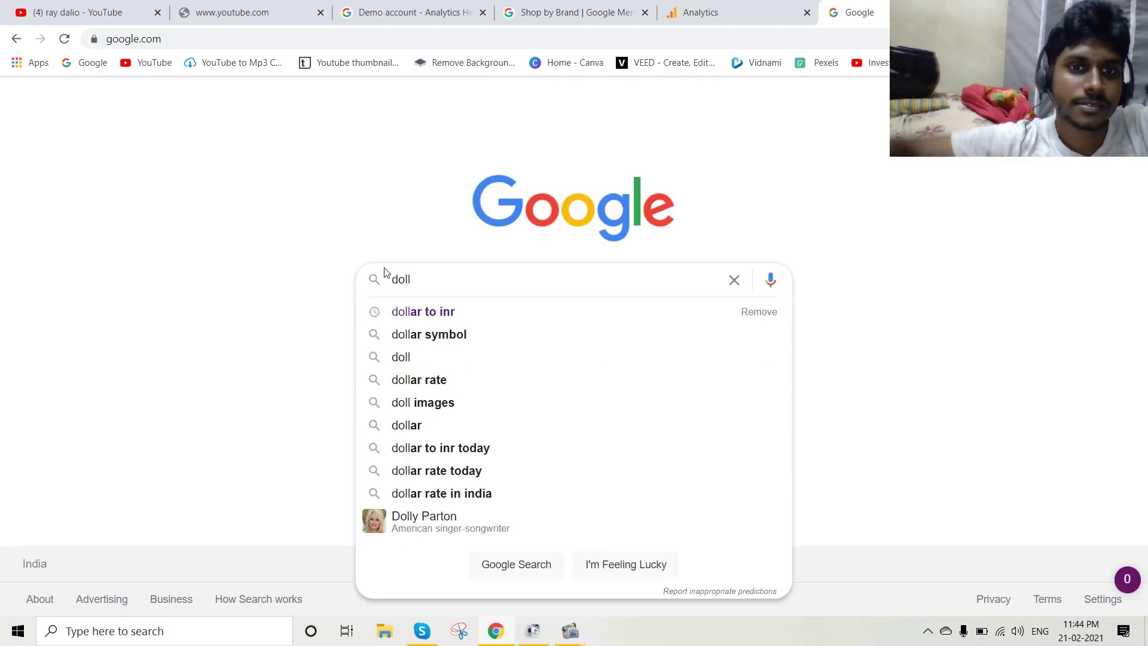
left_click(426, 311)
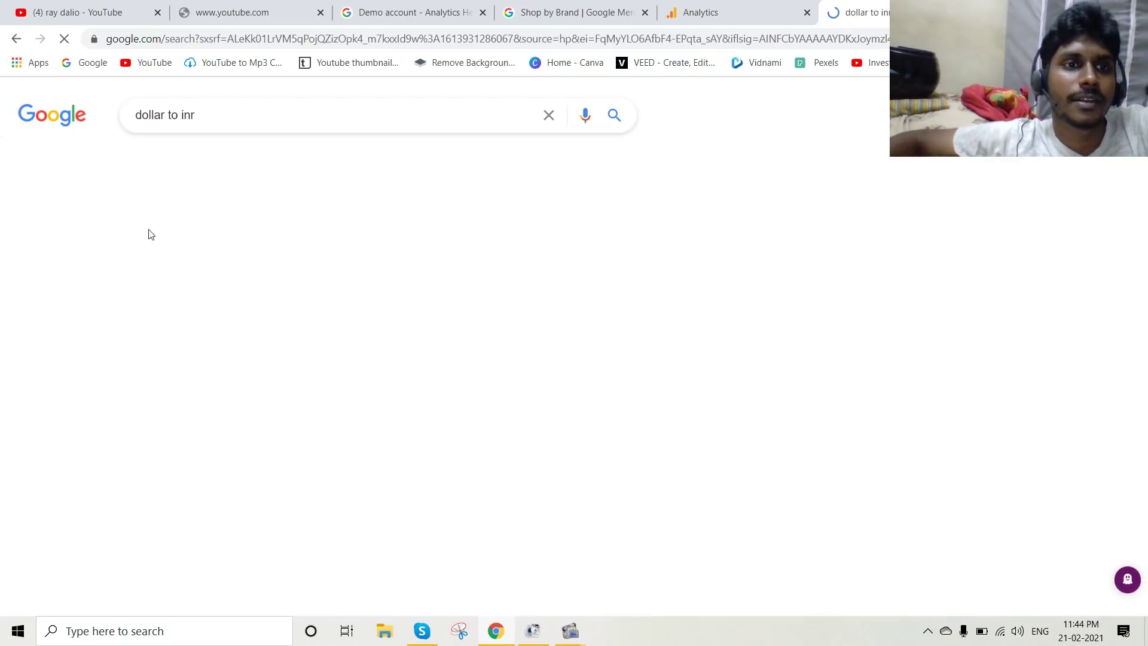
Convert the copied revenue of 6154451.36 United States Dollars to Indian Rupees, then leave the converter.
left_click(187, 317)
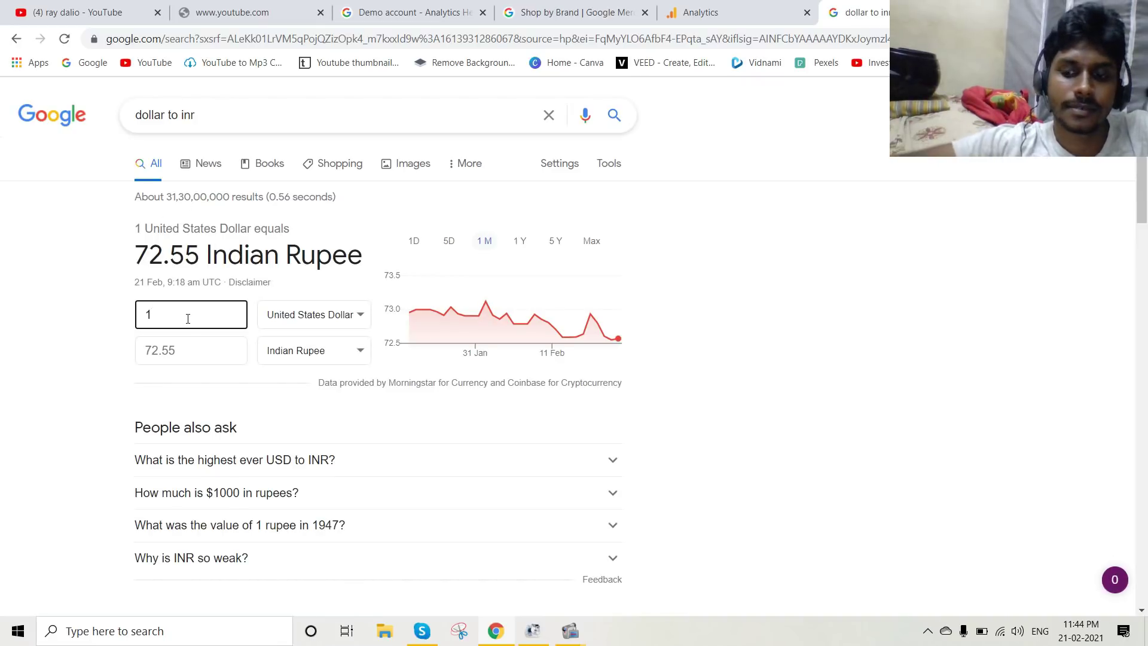
key("BackSpace")
key("ctrl+v")
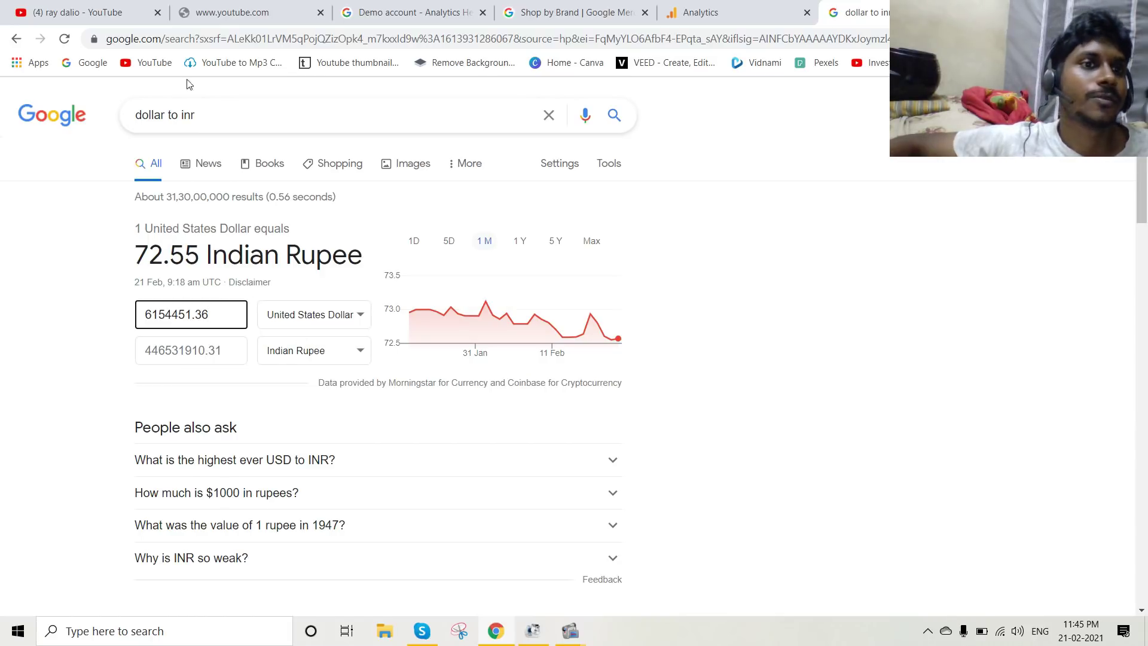
left_click(15, 39)
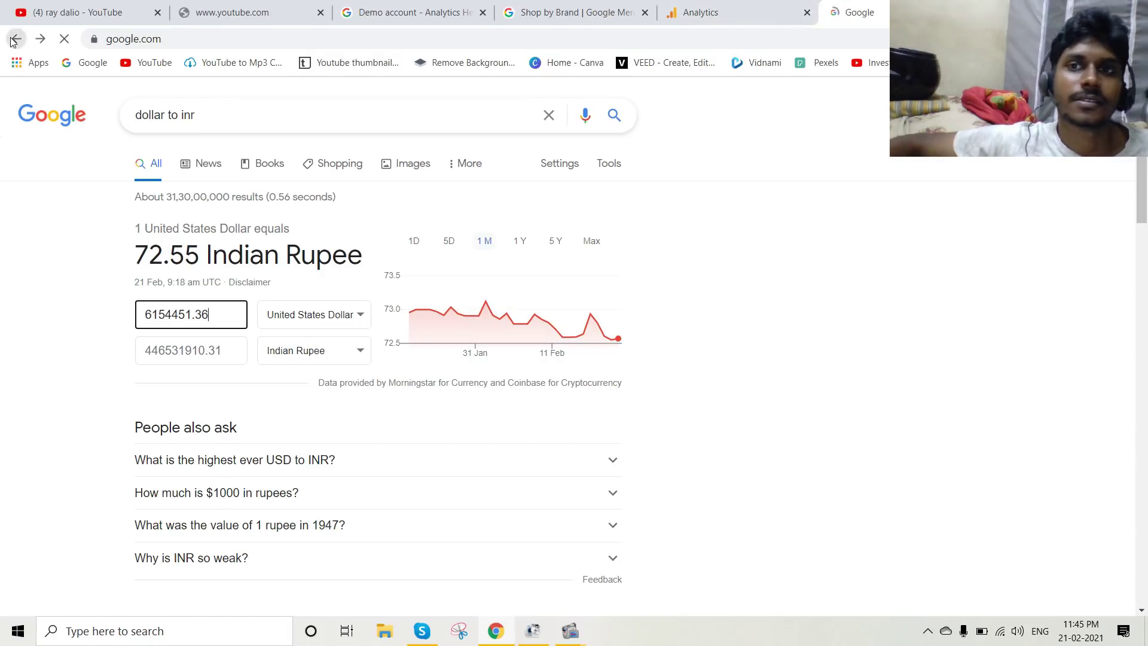
Return to Google Analytics and review the revenue by acquisition channel in the Lifetime Value report.
left_click(703, 8)
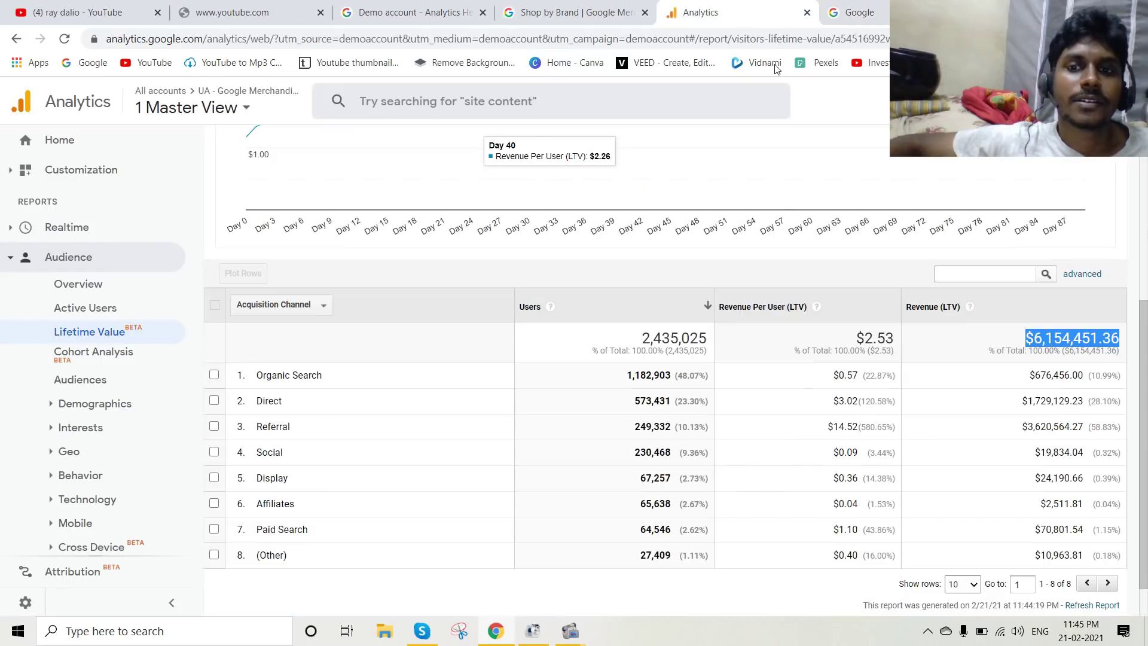
left_click(751, 179)
scroll(804, 452, "down", 1)
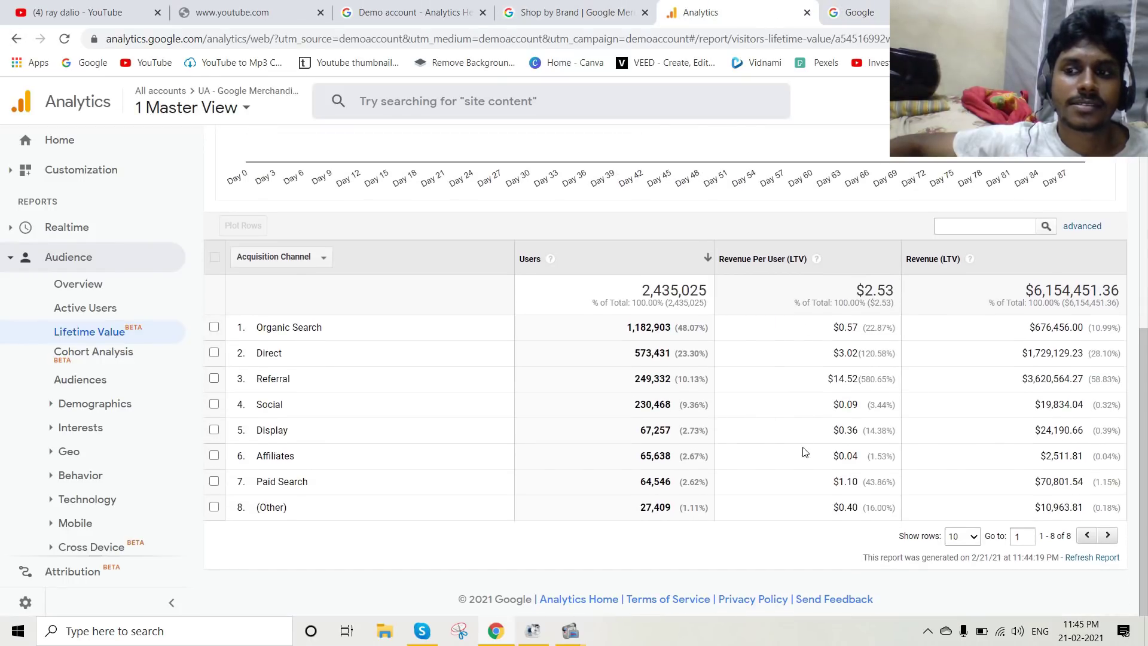
left_click(533, 11)
left_click(751, 8)
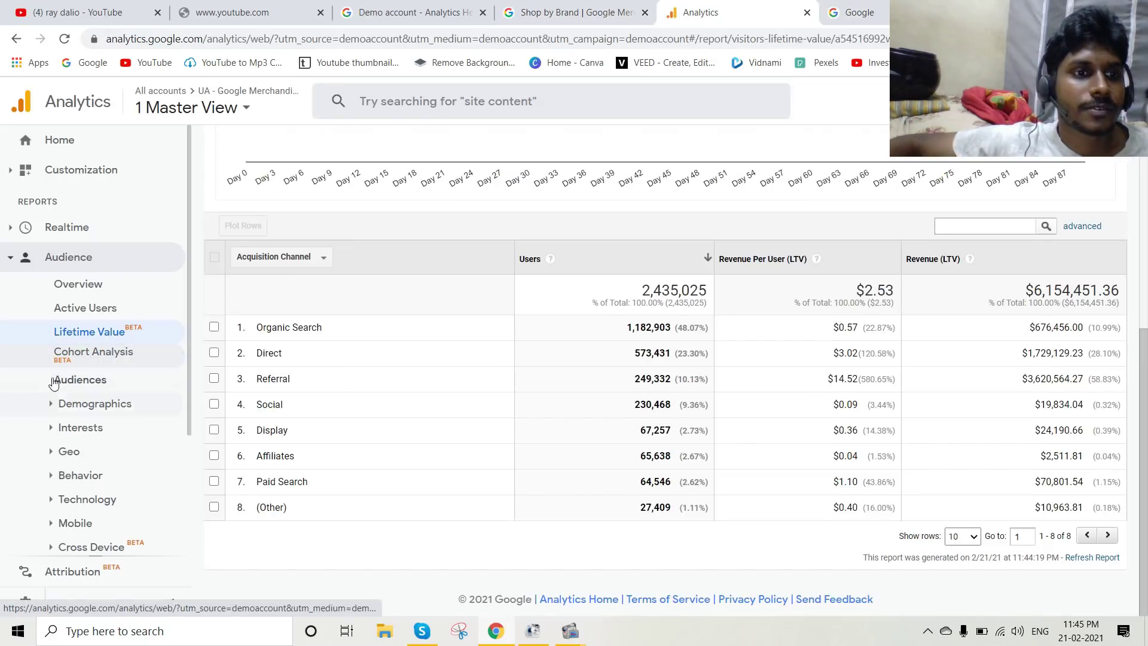
Bring up the Demographics Overview under Audience and inspect the gender chart's female and male shares.
left_click(90, 407)
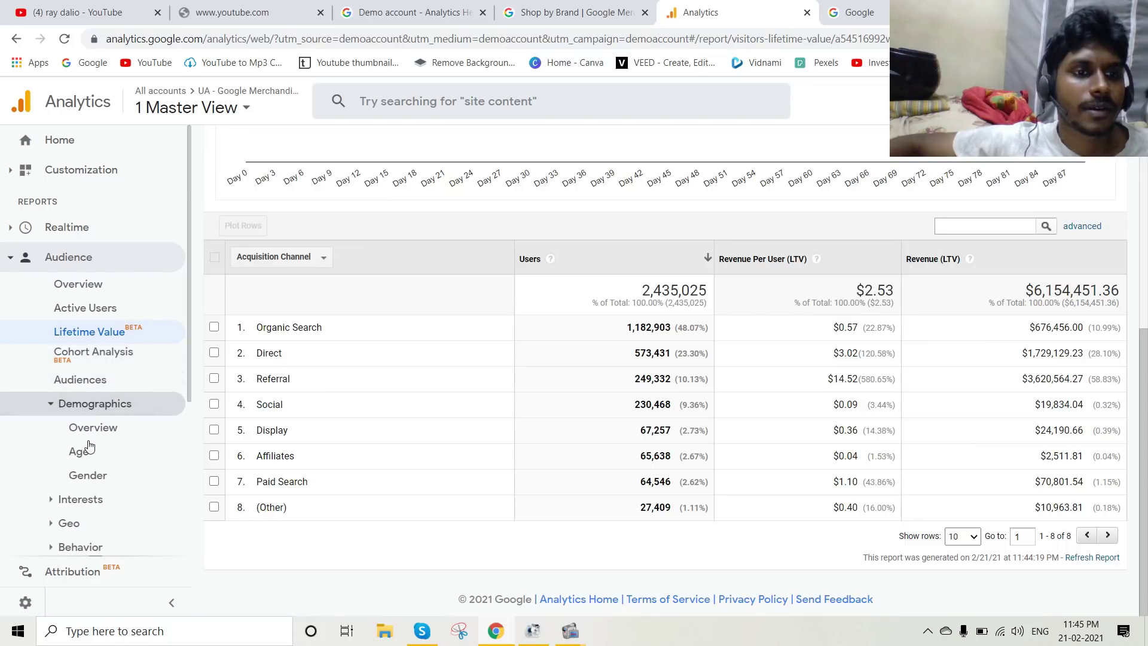
left_click(94, 429)
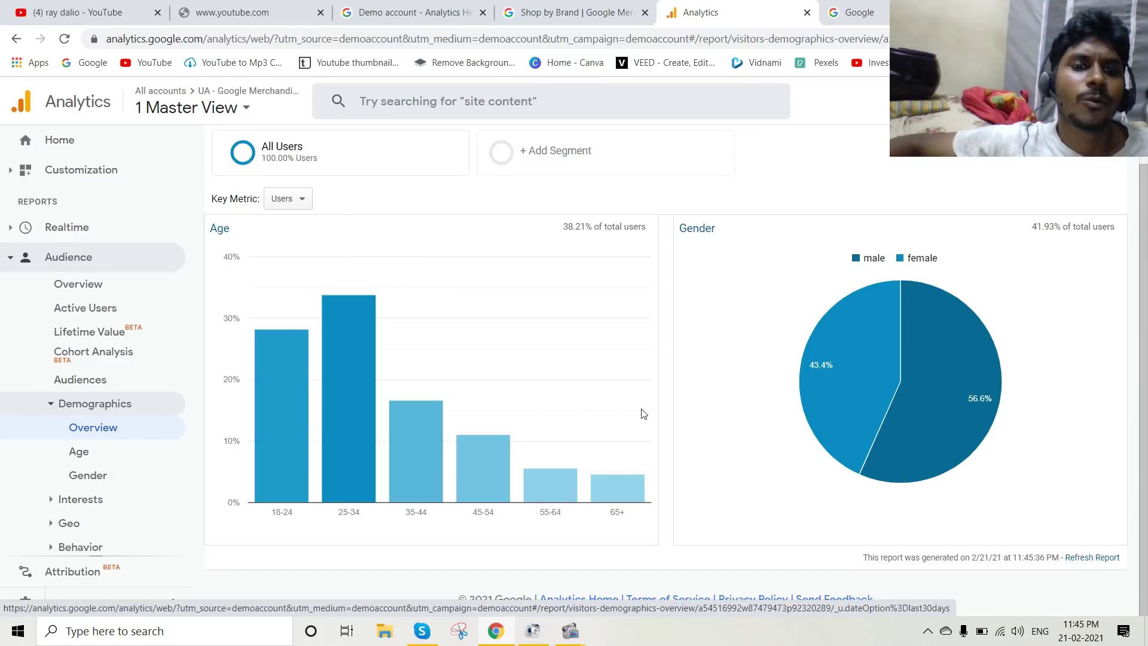
mouse_move(858, 385)
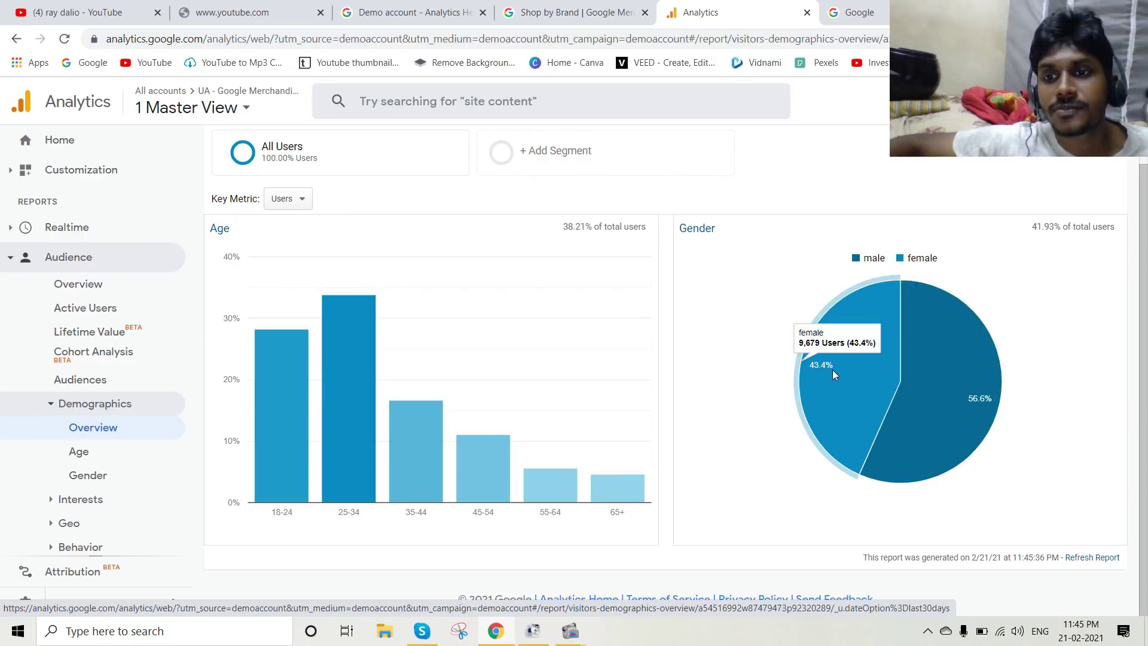
mouse_move(939, 321)
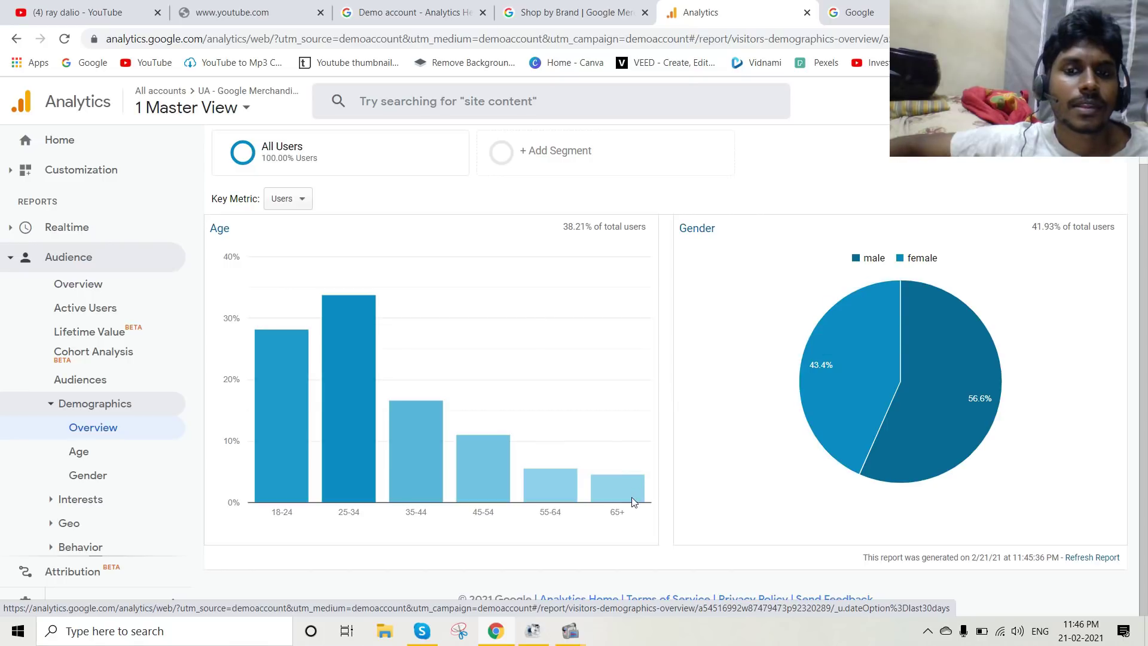
Inspect the user shares of the age groups from 18-24 to 65+ in the Demographics Overview's age chart.
mouse_move(635, 502)
mouse_move(267, 377)
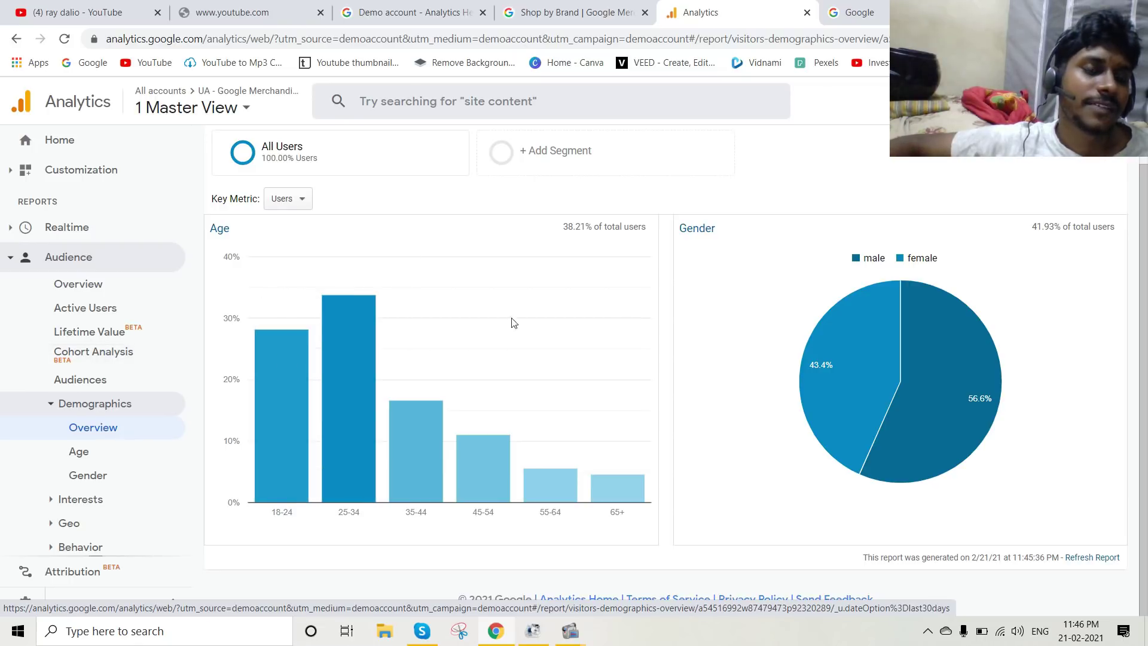
mouse_move(277, 426)
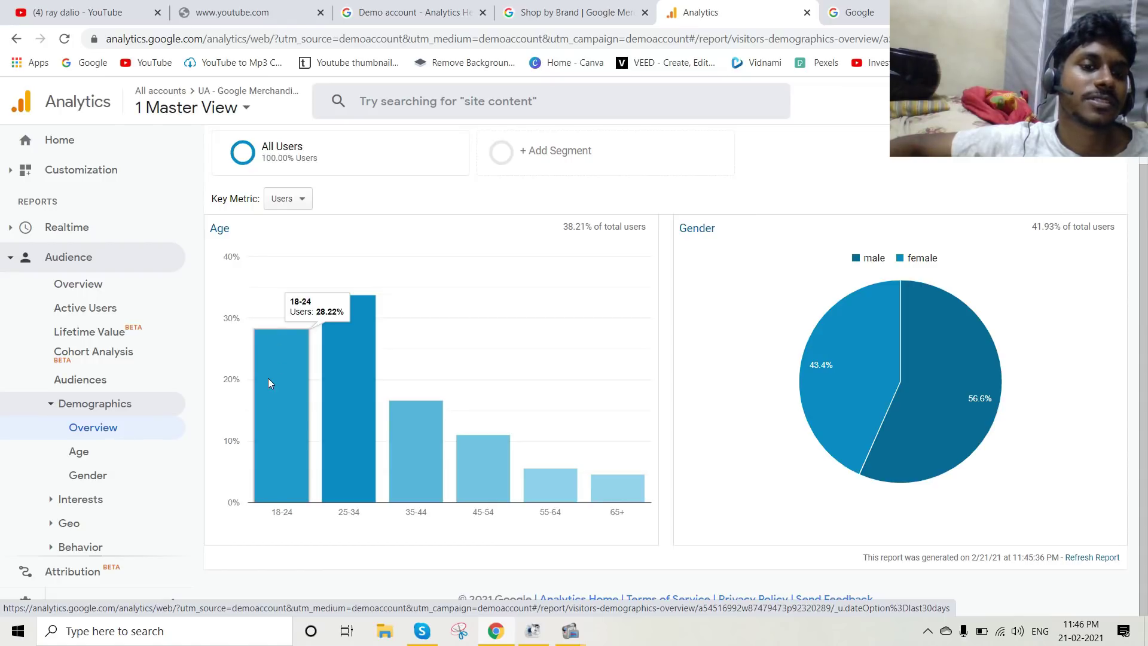
mouse_move(367, 403)
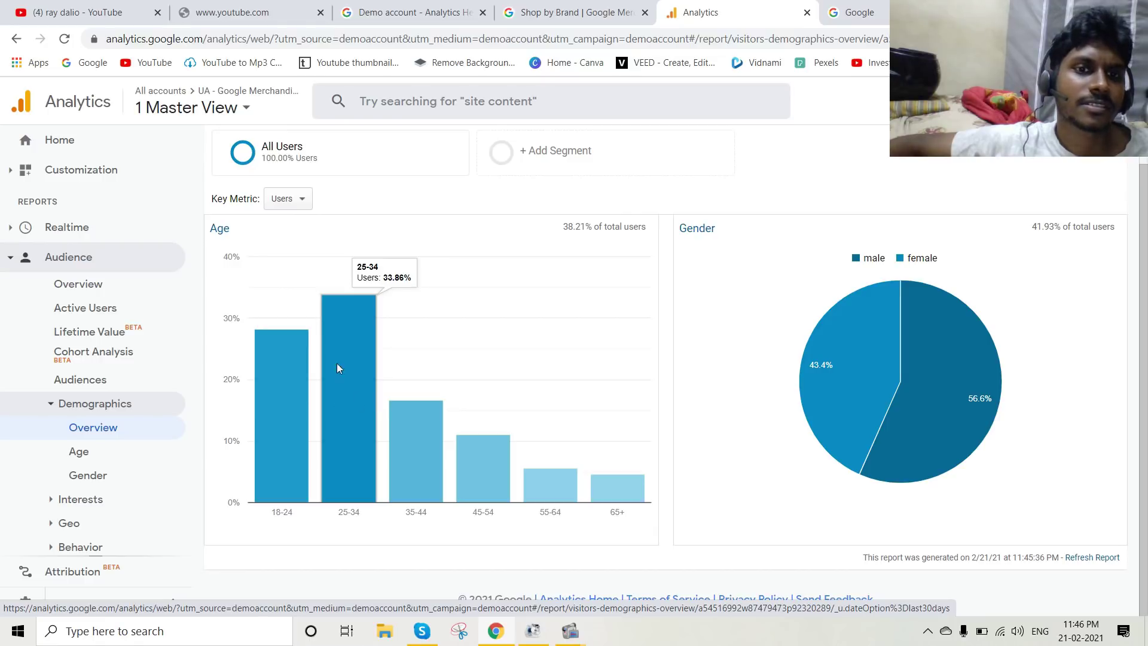
mouse_move(432, 454)
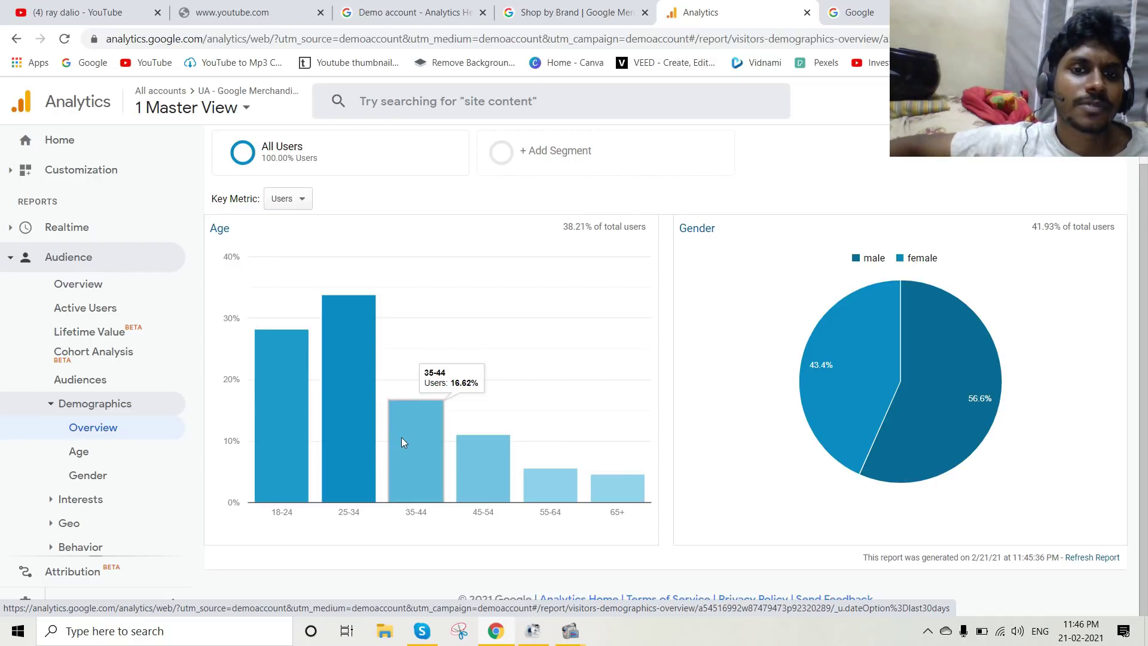
mouse_move(482, 474)
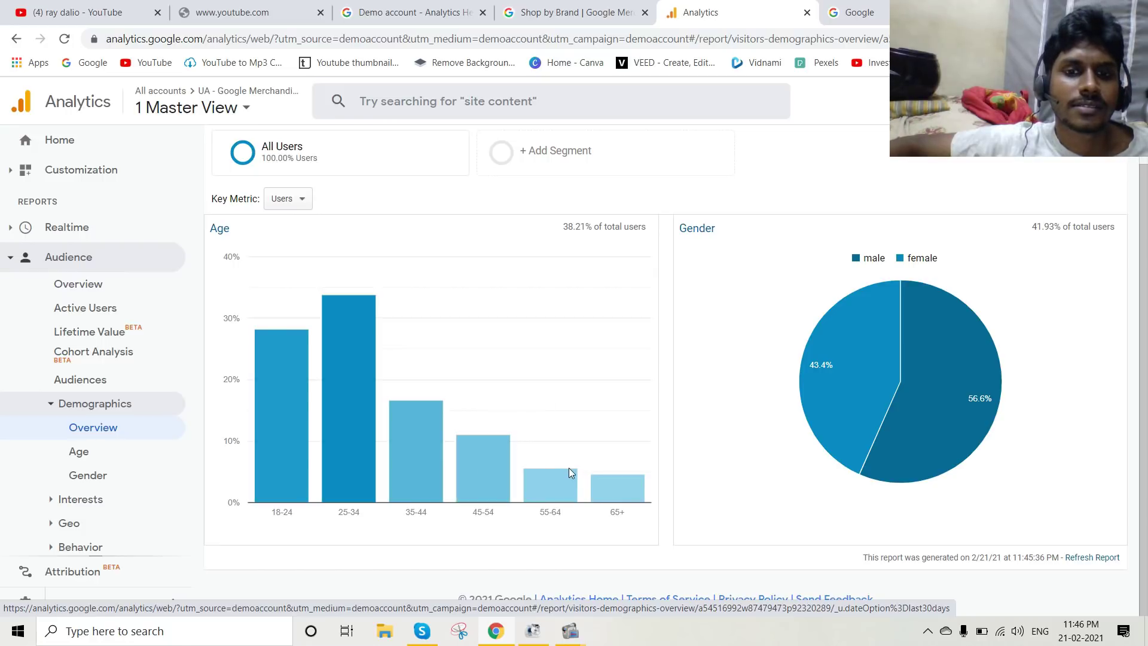
mouse_move(561, 485)
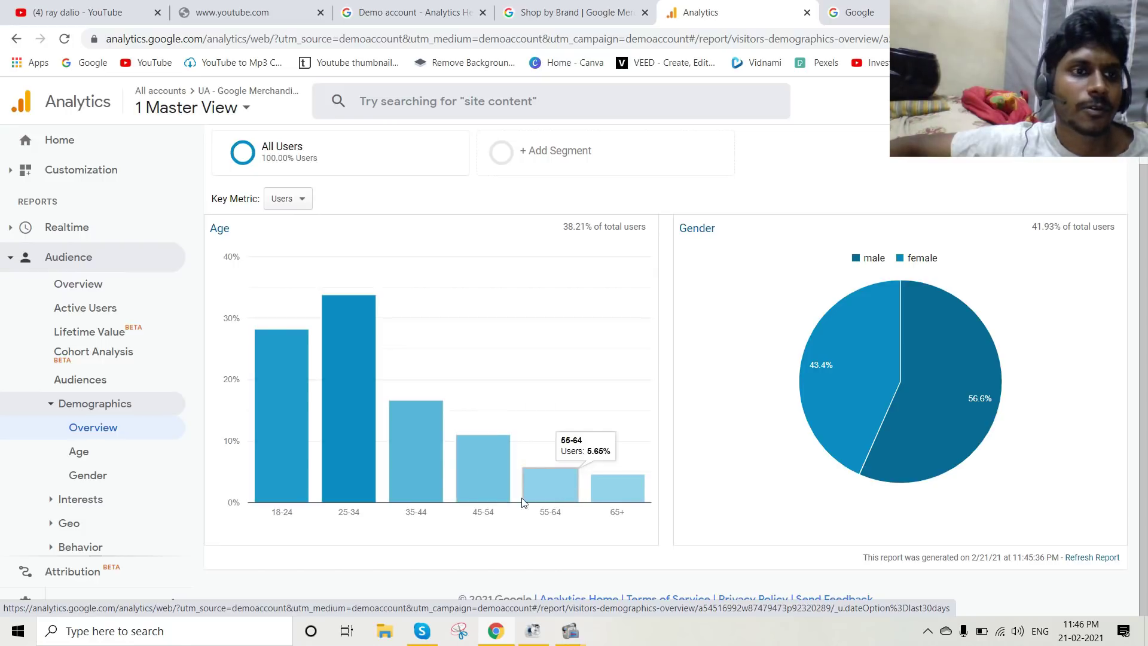
scroll(145, 396, "down", 2)
scroll(145, 396, "down", 1)
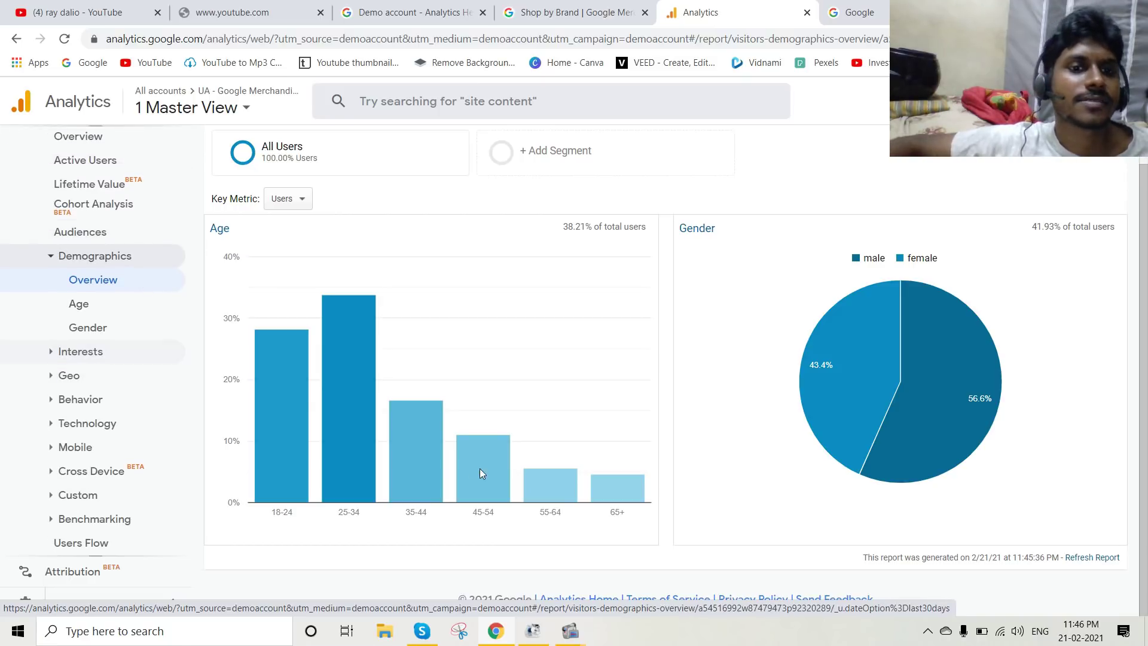
mouse_move(346, 421)
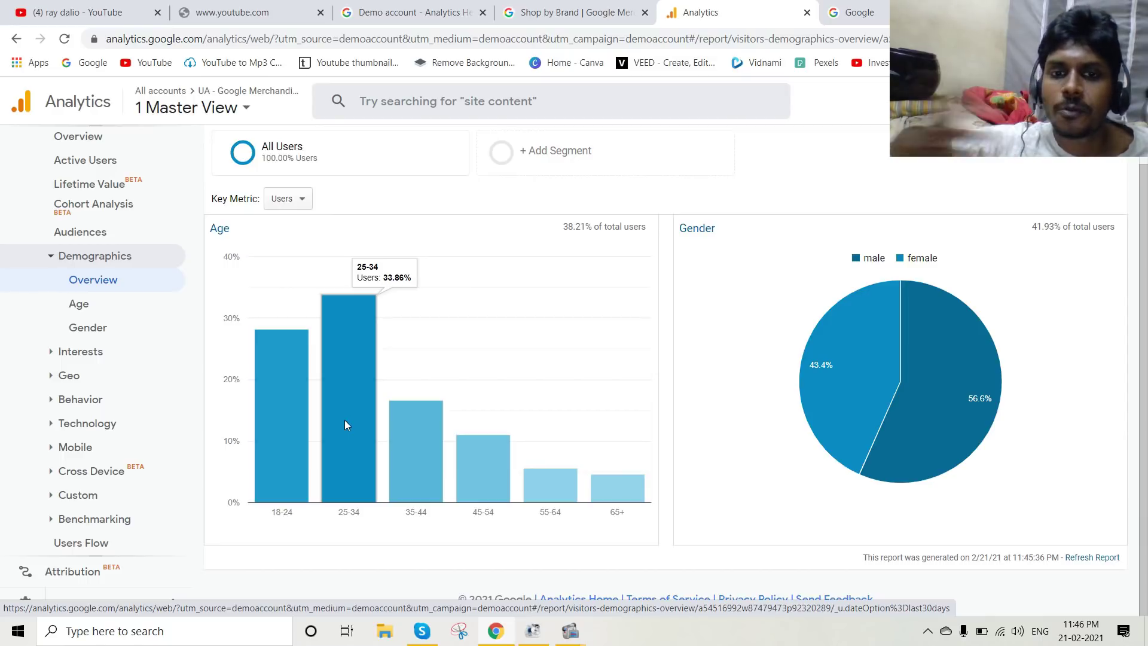
mouse_move(626, 483)
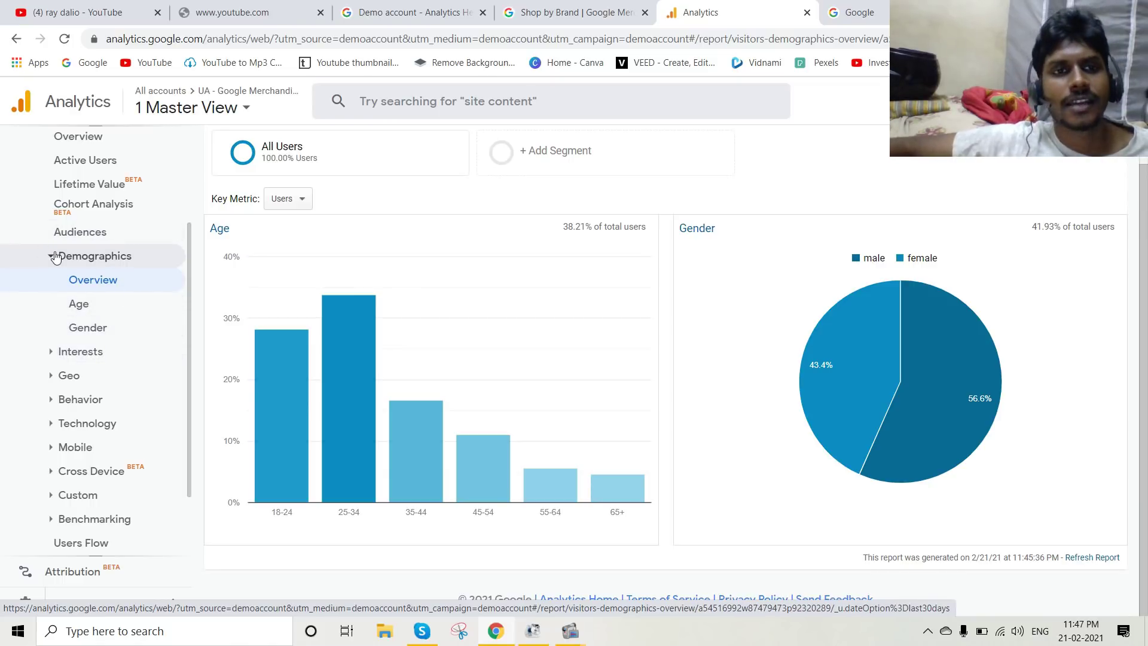
Look through the key metric choices for the Demographics Overview and bring up the list of available segments.
left_click(304, 200)
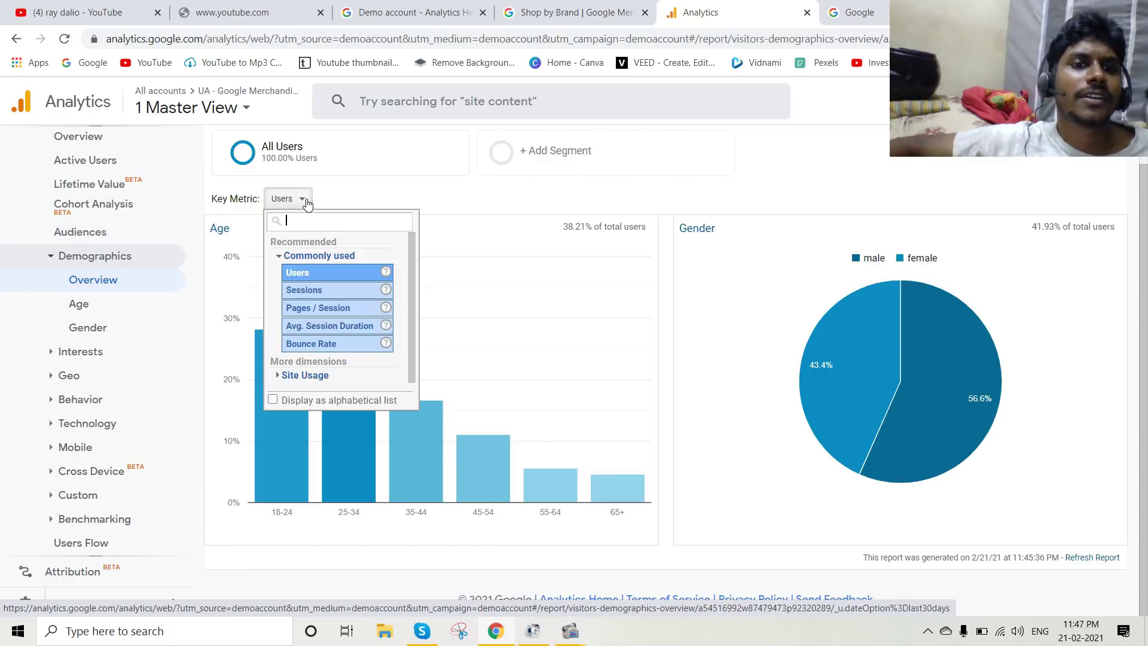
left_click(466, 226)
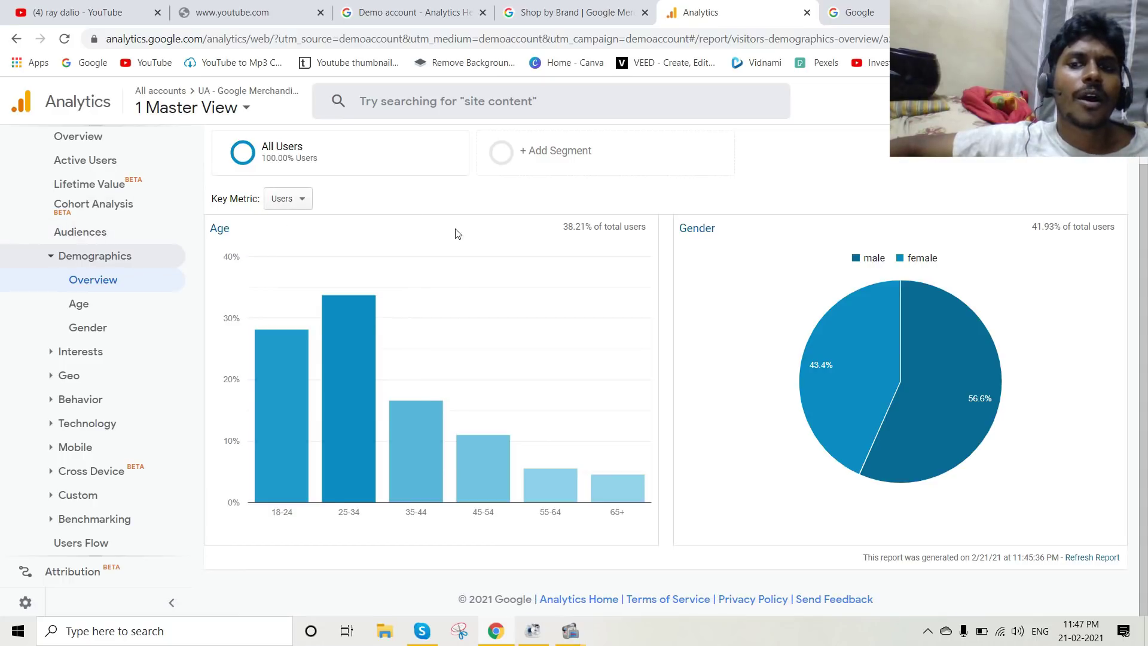
left_click(285, 195)
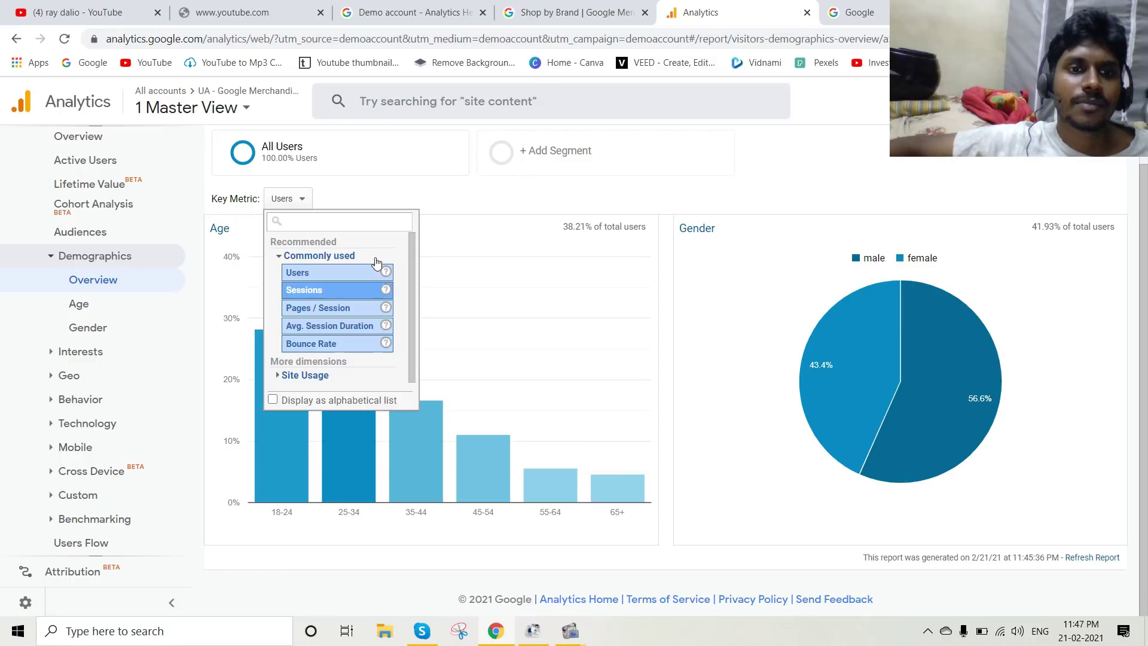
left_click(381, 182)
left_click(359, 173)
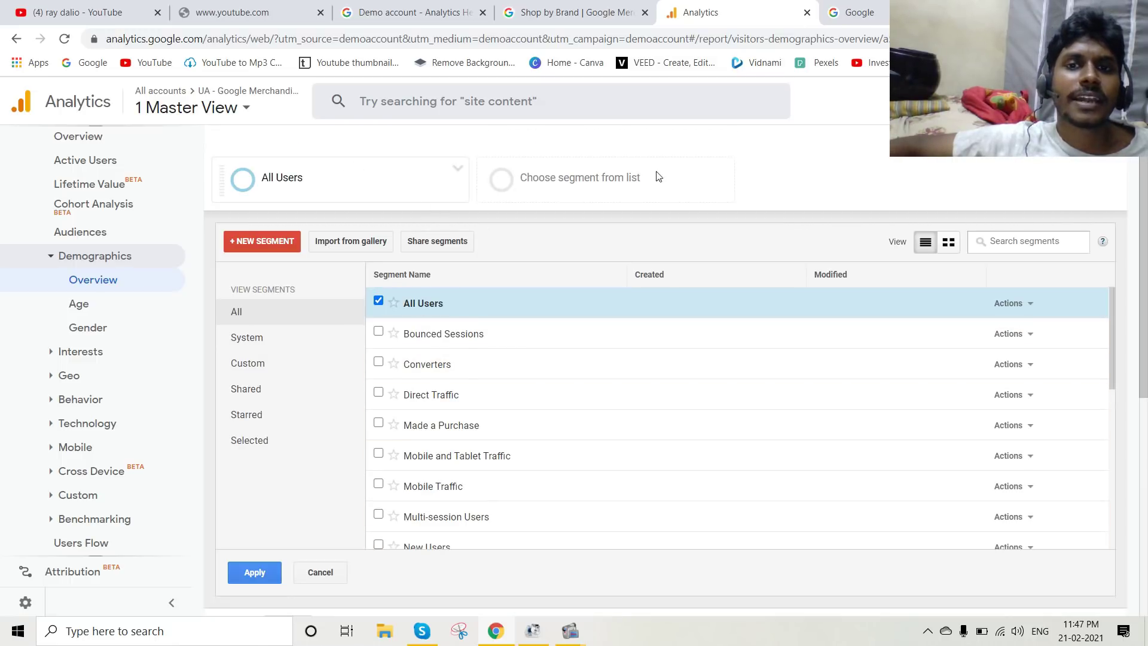
Bring up the Age report in the Demographics group under Audience.
left_click(77, 263)
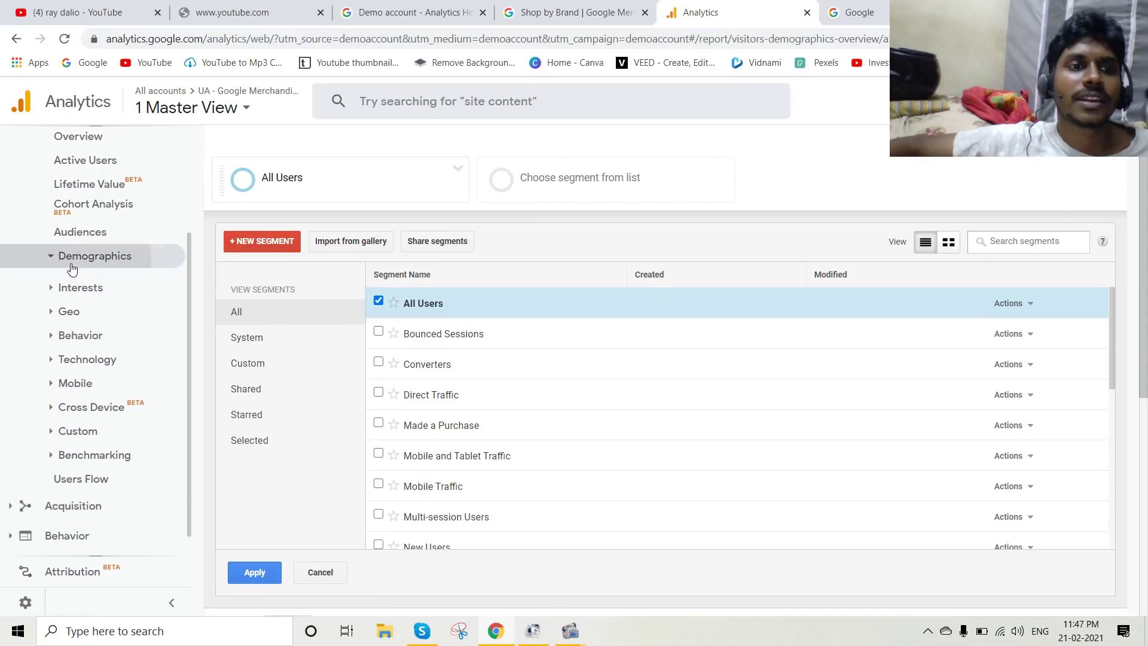
left_click(78, 263)
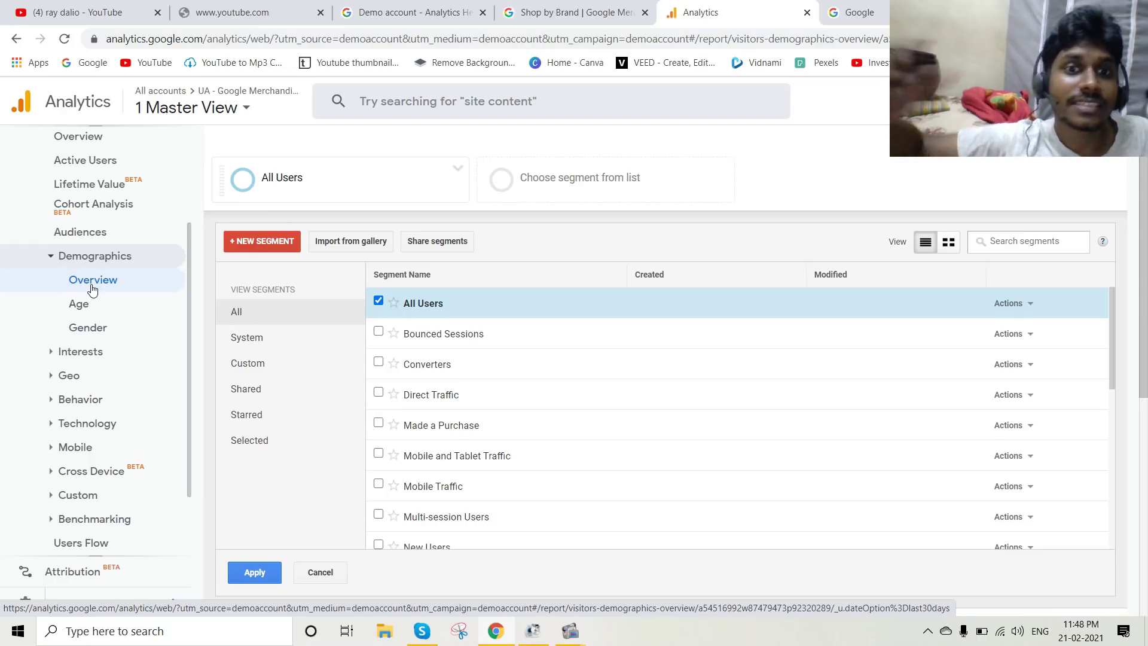
left_click(100, 312)
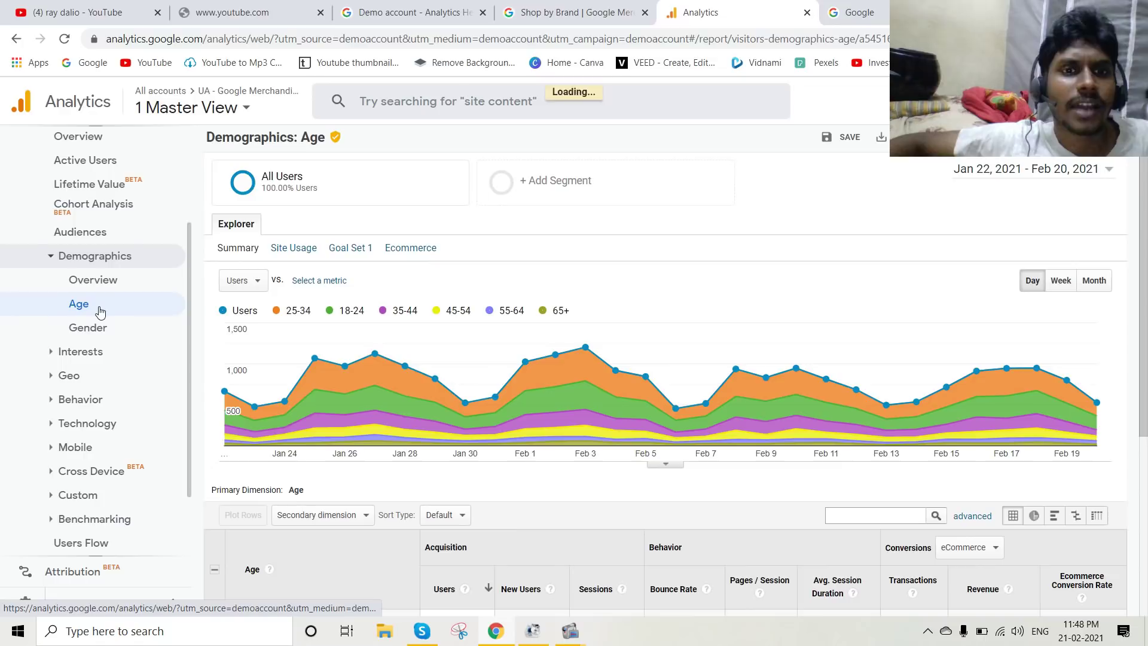
Return from the Age report to the Demographics Overview with its age and gender charts.
left_click(115, 257)
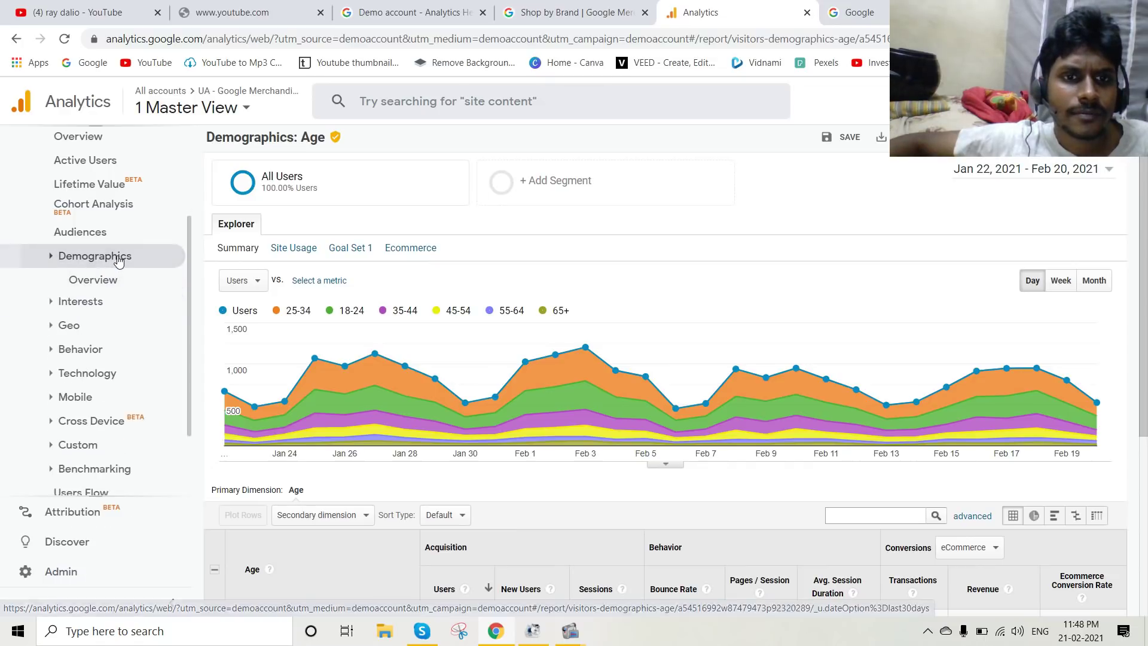
left_click(106, 256)
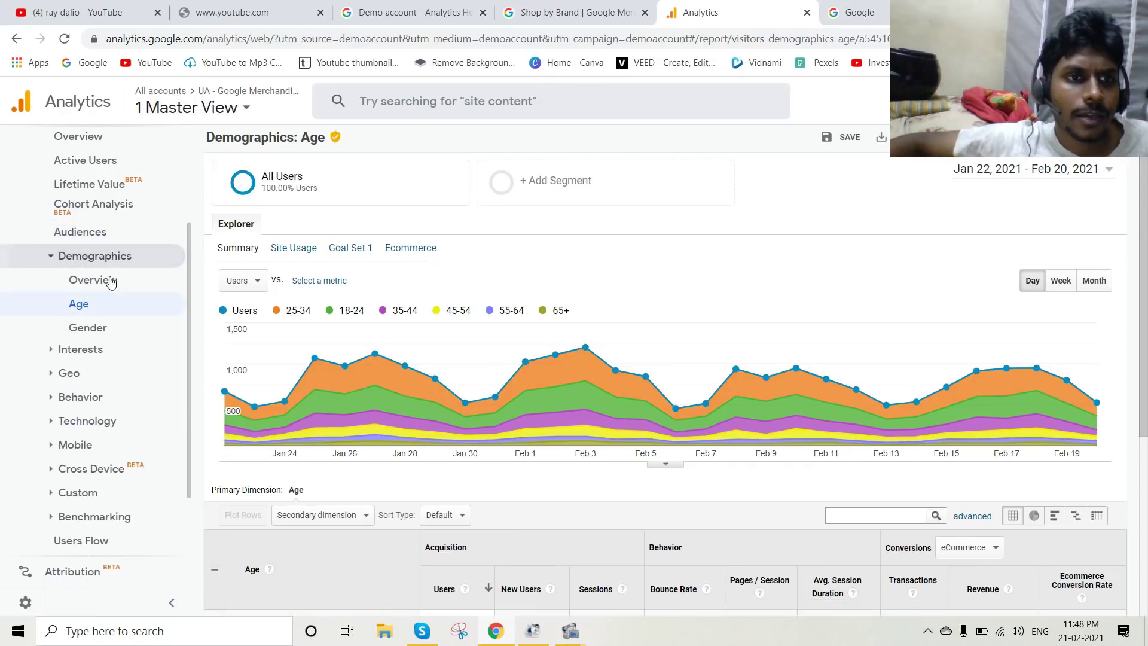
left_click(108, 282)
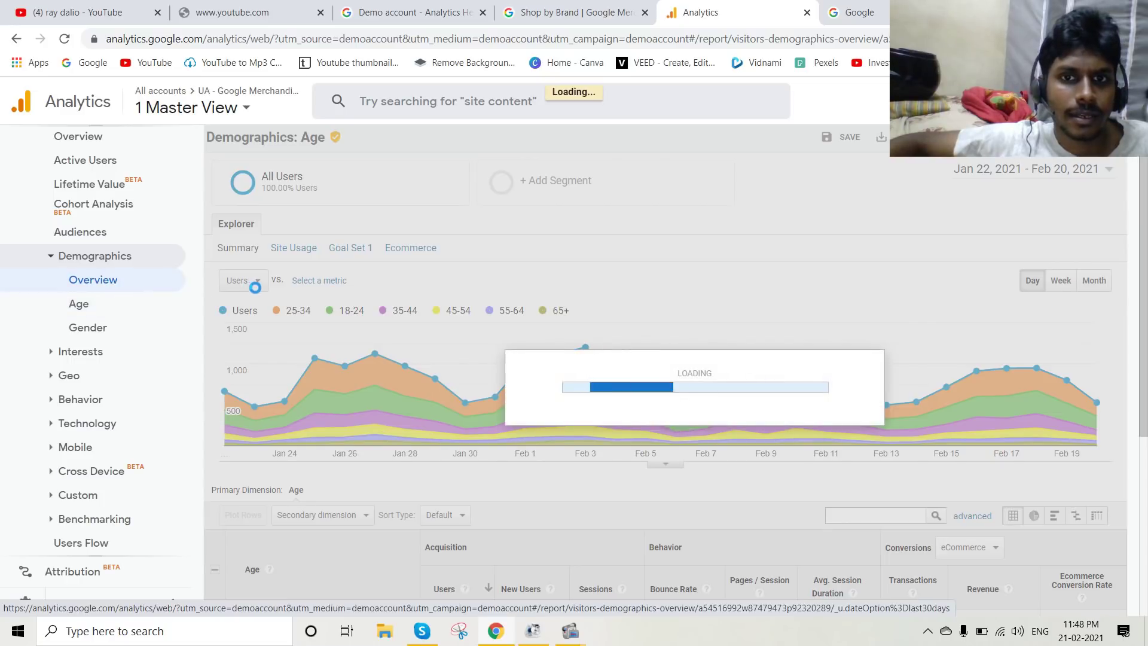
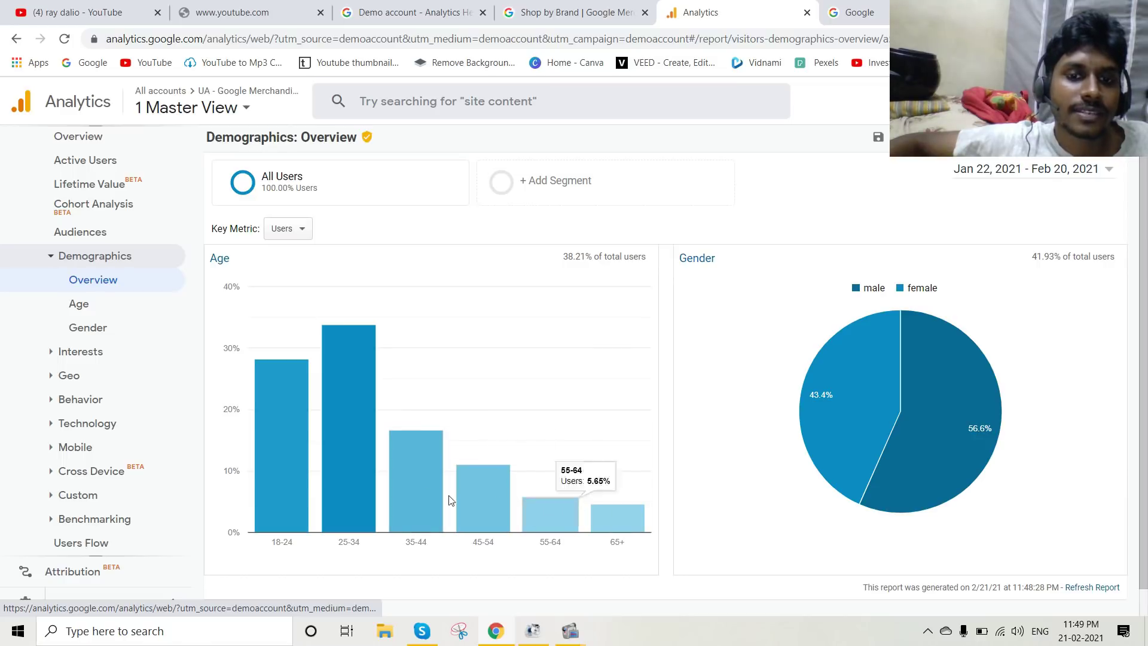
Bring up the Interests Overview under Audience and review the affinity, in-market and other category lists.
left_click(90, 354)
left_click(105, 377)
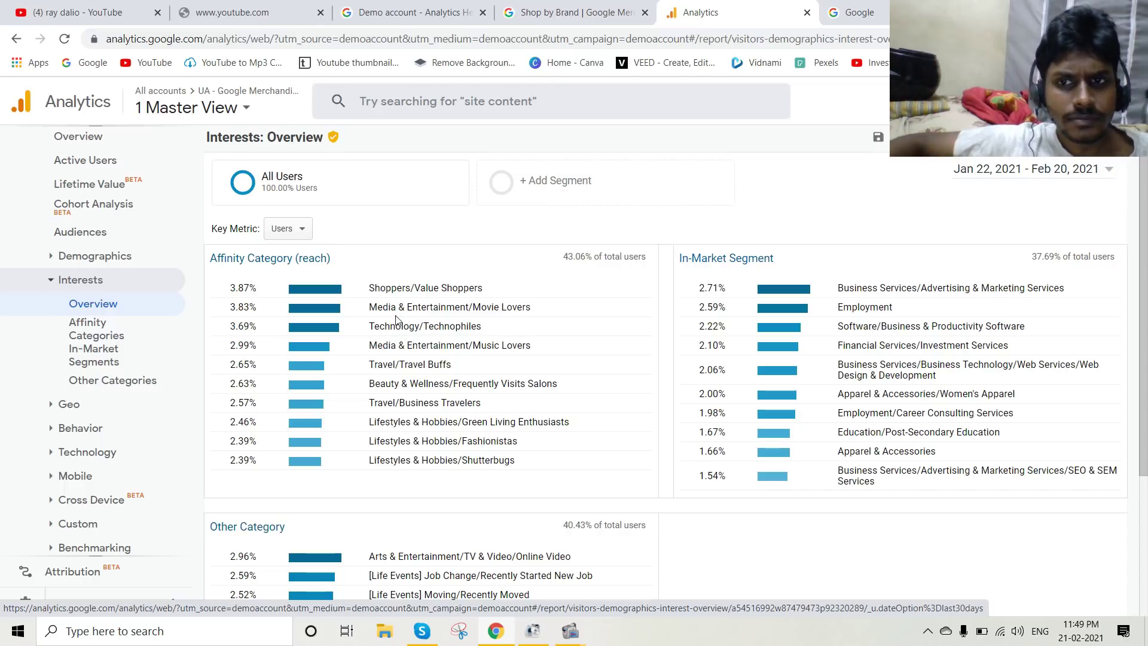
scroll(316, 347, "down", 3)
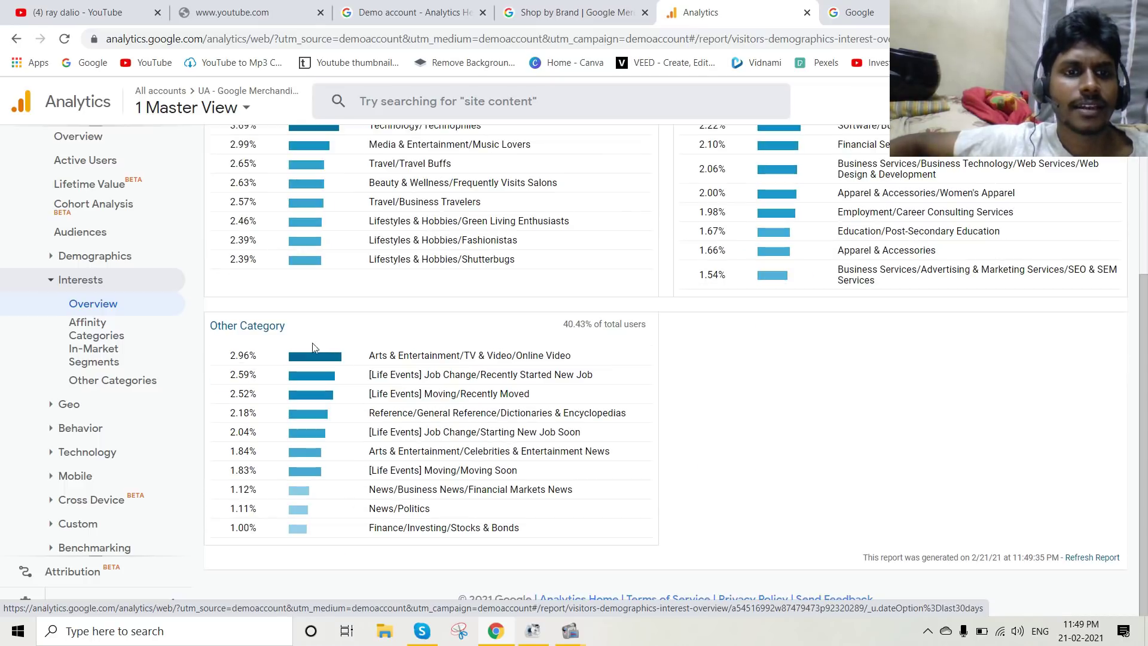
scroll(598, 377, "up", 1)
scroll(741, 394, "up", 2)
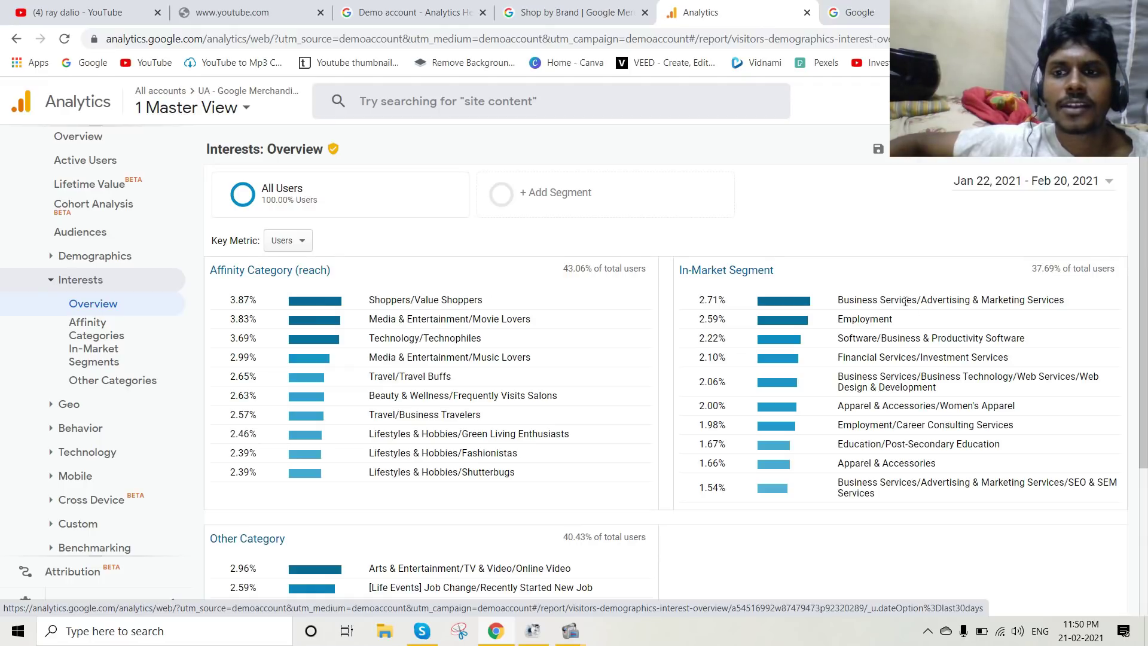
Check the side menu of the Google Merchandise Store's Shop by Brand page and return to Google Analytics.
left_click(585, 8)
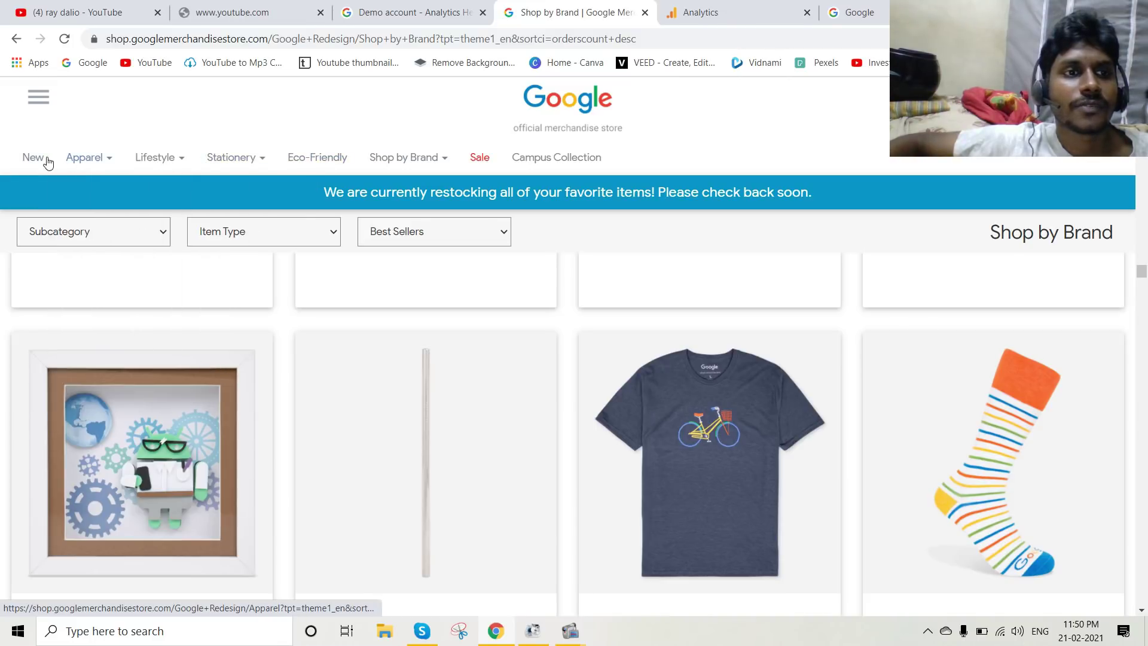
left_click(40, 101)
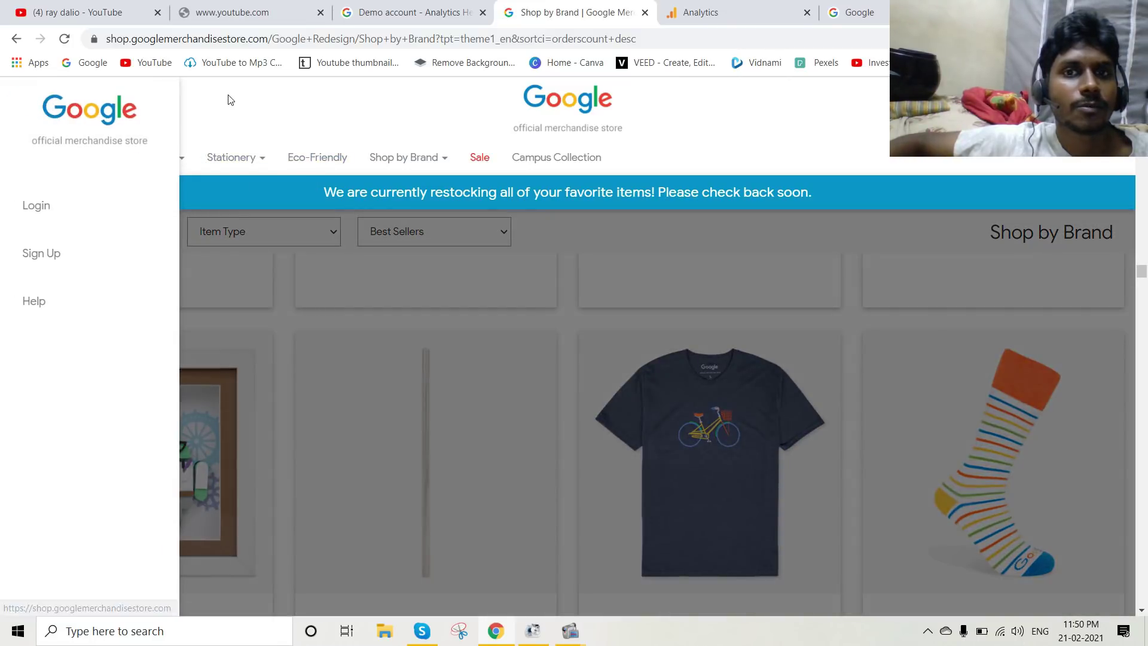
left_click(729, 12)
Review the In-Market Segment and Other Category lists in the Interests Overview again.
scroll(882, 383, "down", 1)
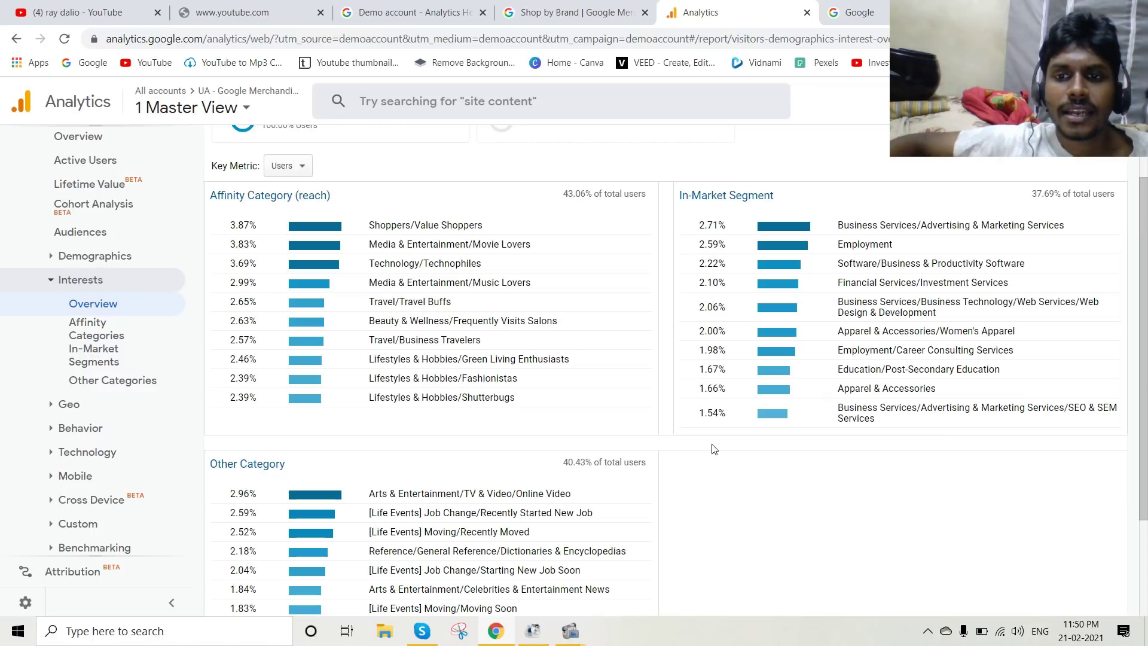
scroll(337, 401, "down", 2)
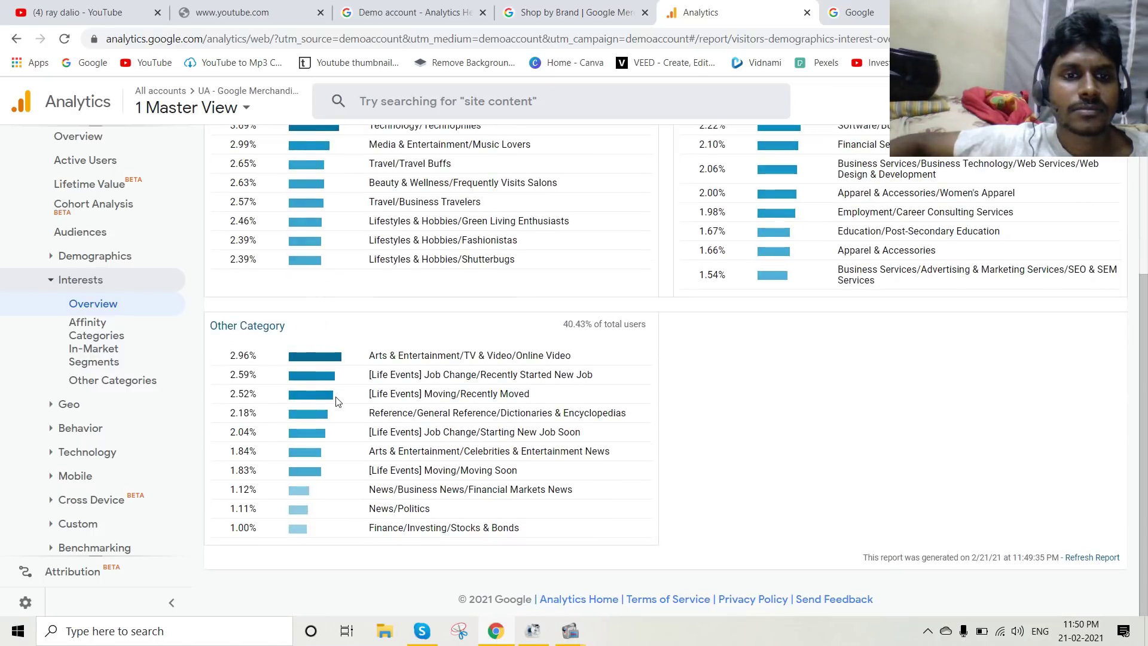
scroll(885, 388, "up", 3)
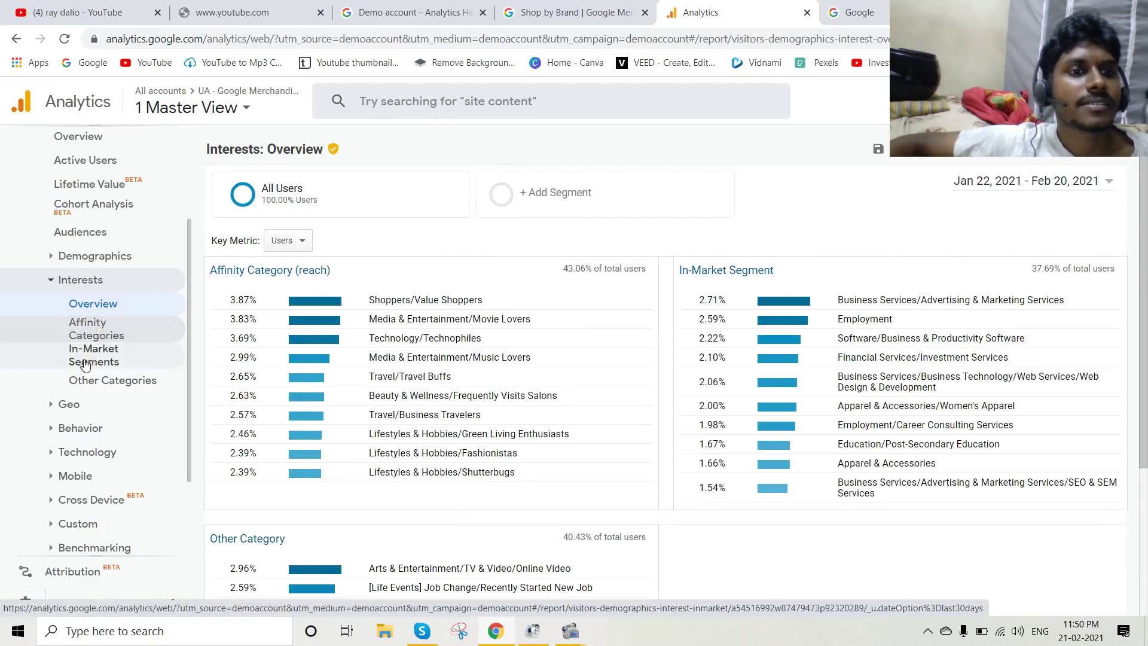
Expand the Geo reports under Audience to show Language and Location.
left_click(78, 406)
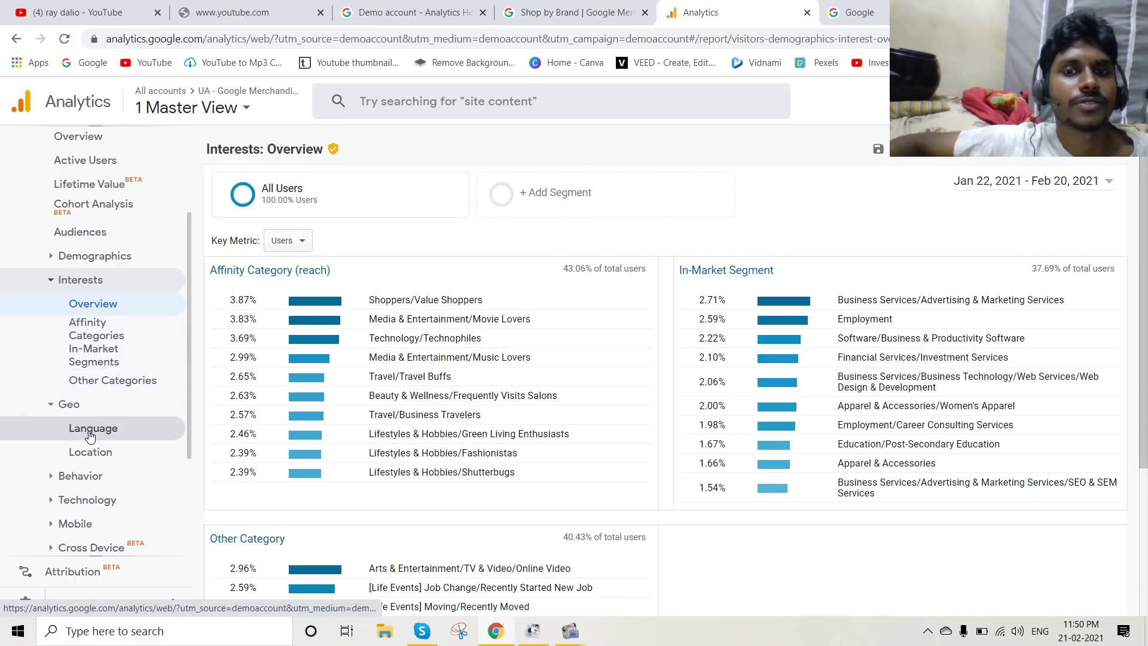
Open the Language report under Geo and review the users, behavior and conversion figures for each language.
left_click(90, 431)
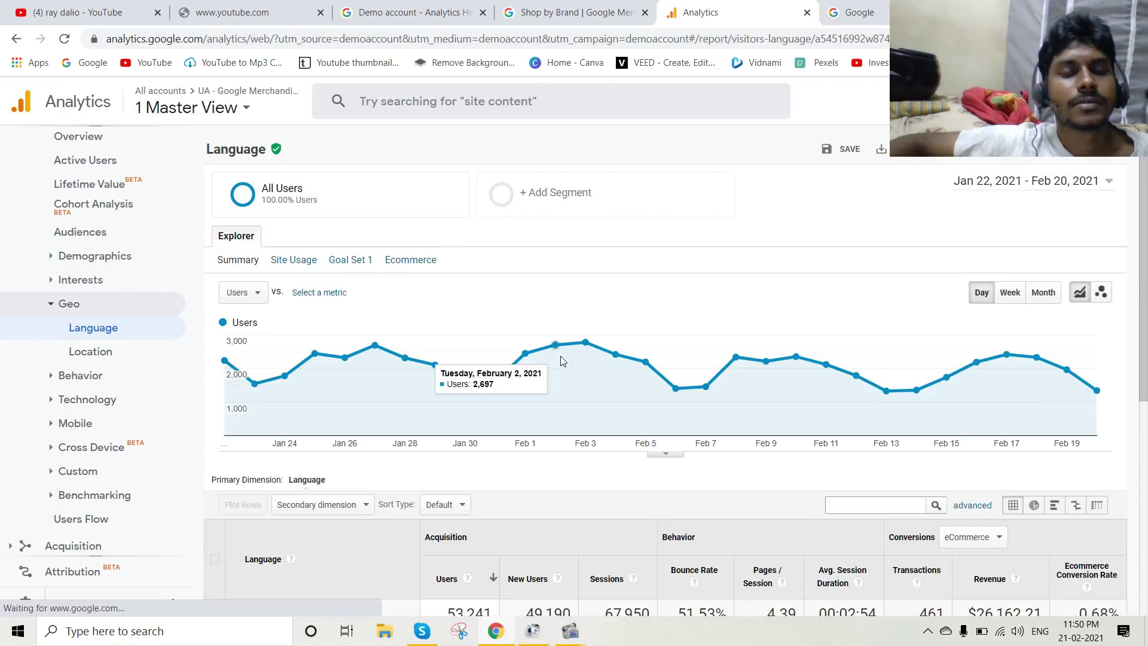
scroll(476, 387, "down", 5)
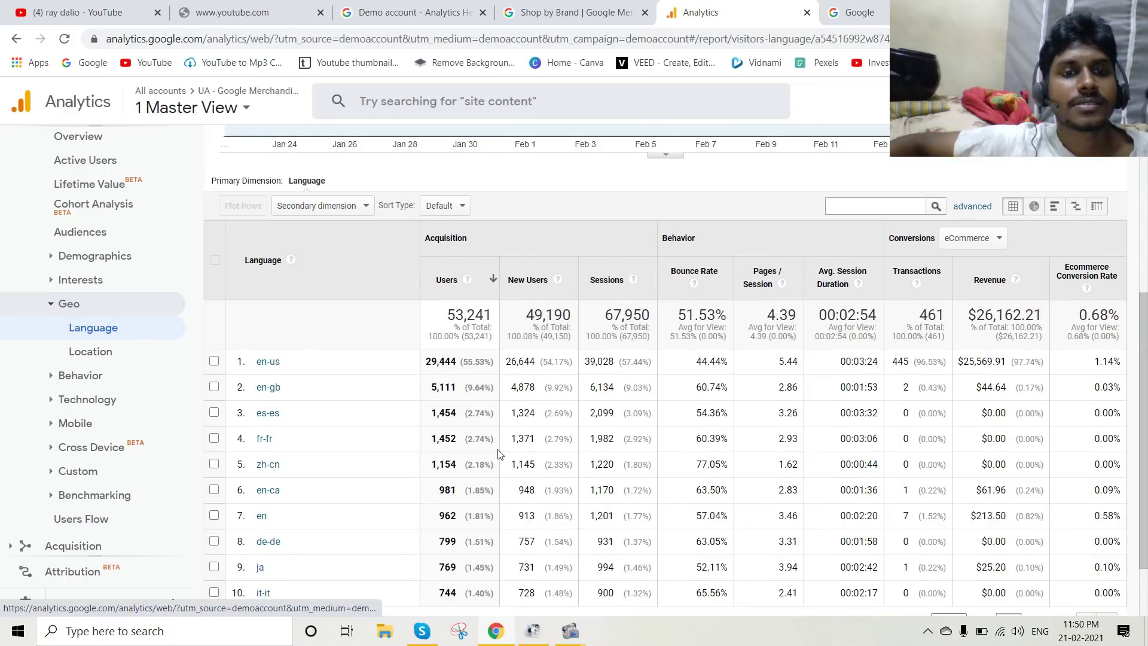
scroll(498, 454, "down", 2)
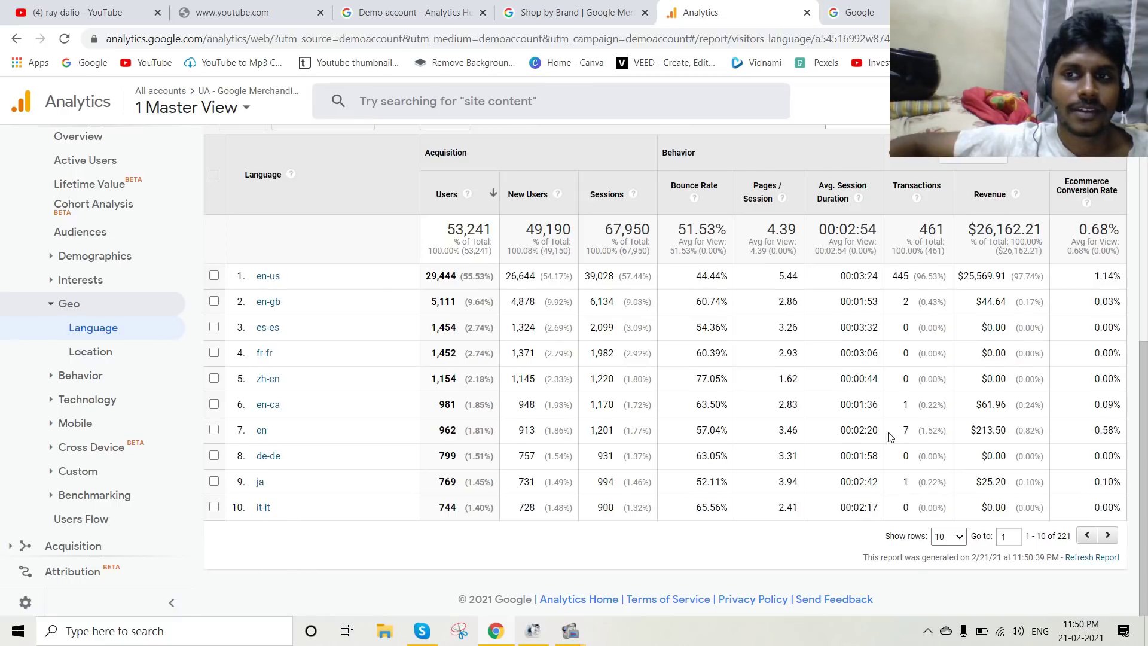
scroll(889, 437, "up", 1)
scroll(437, 304, "down", 1)
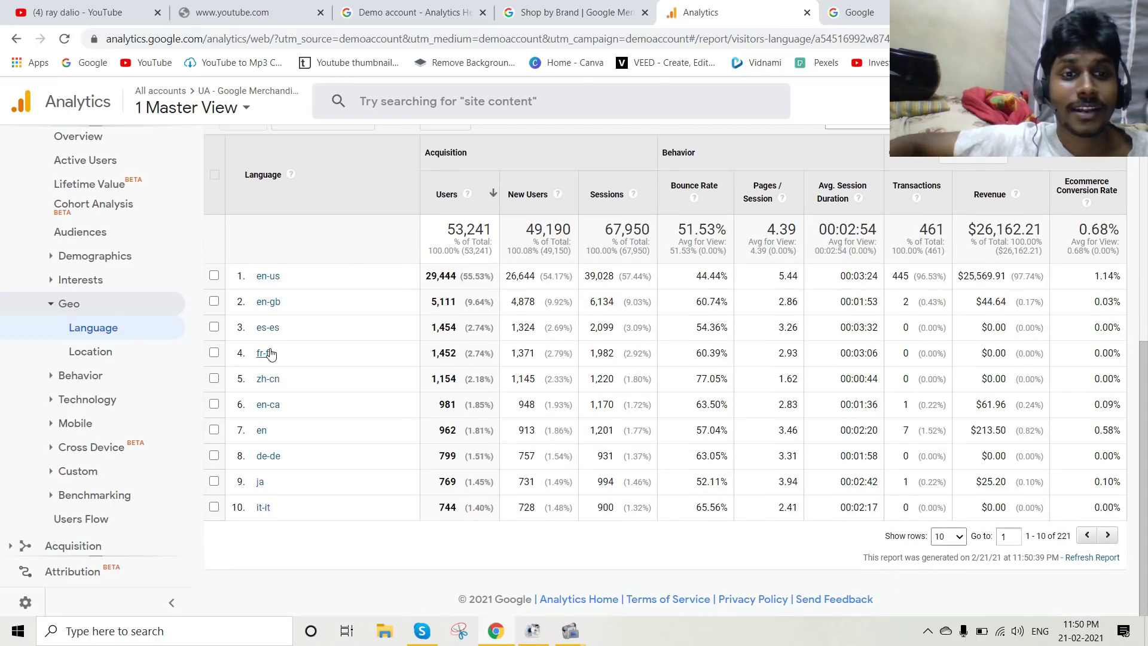
Open the Location report under Geo and review users, transactions and revenue by country.
left_click(108, 355)
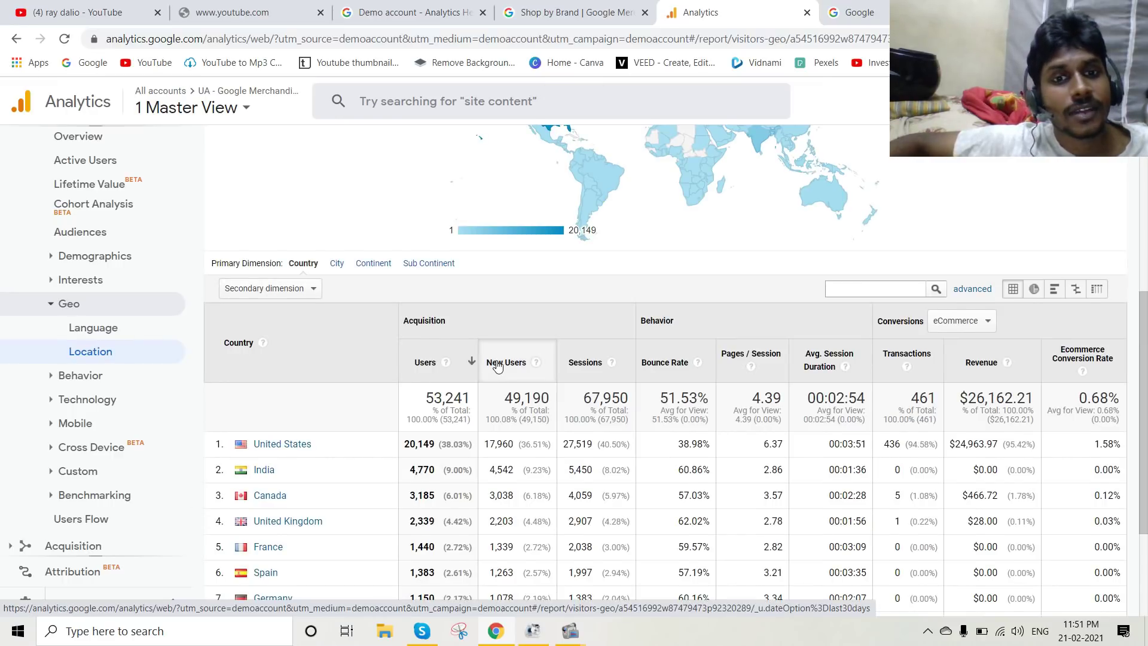
scroll(506, 372, "down", 1)
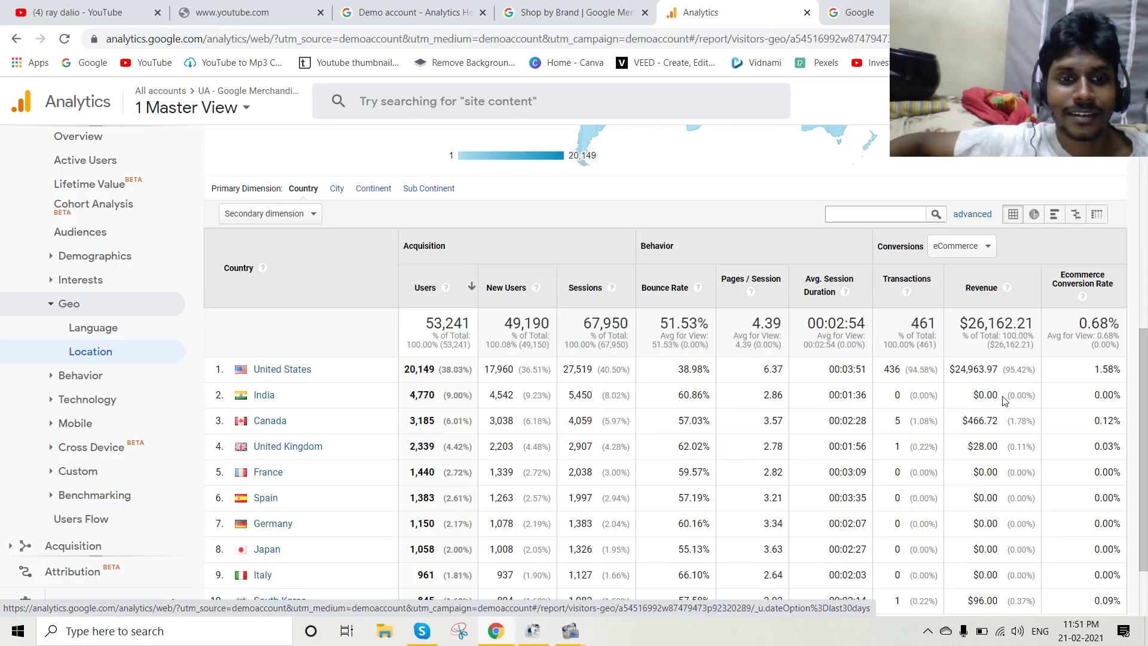
scroll(981, 421, "down", 2)
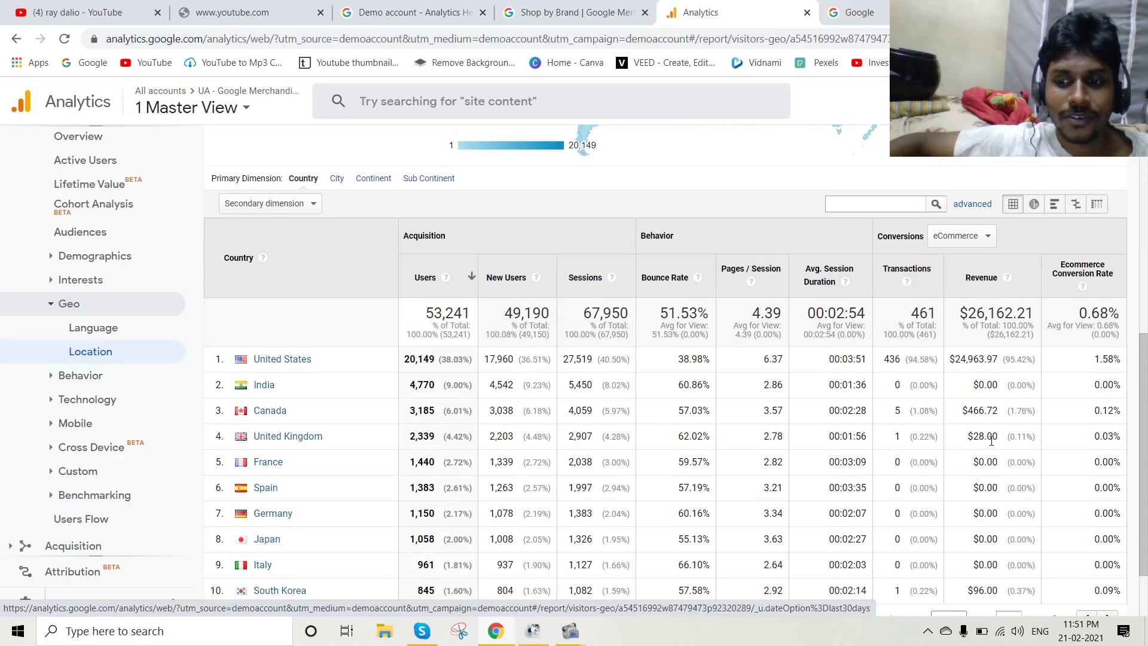
scroll(987, 430, "up", 4)
scroll(997, 449, "down", 3)
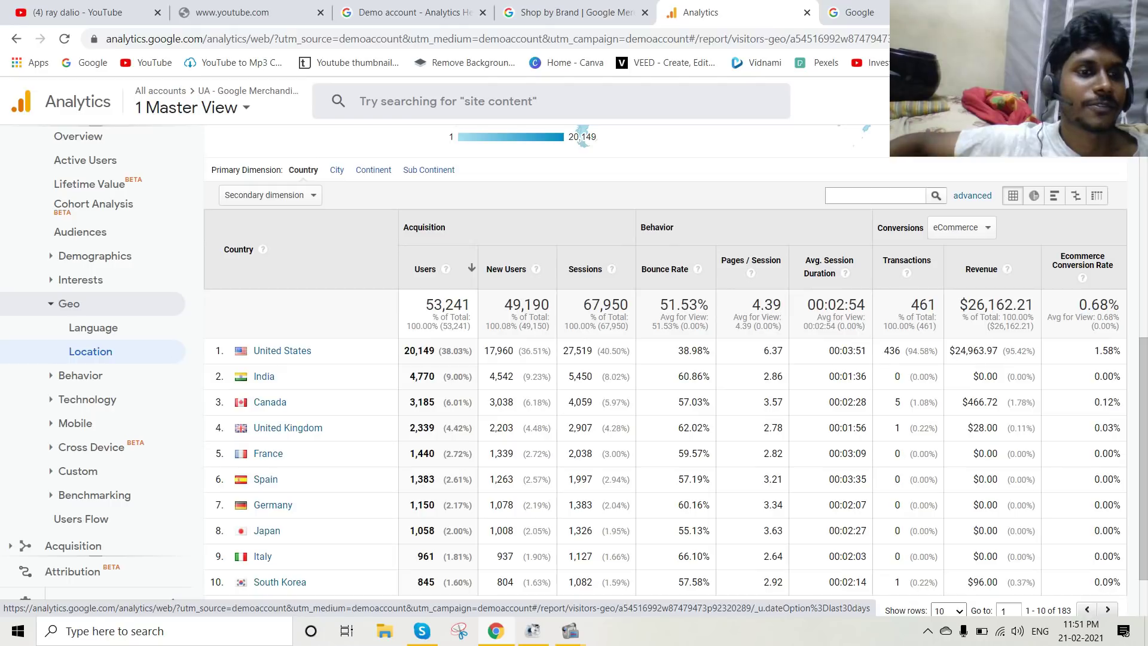
Open the New vs Returning report under Behavior and compare new and returning visitors in the user-type table.
left_click(113, 379)
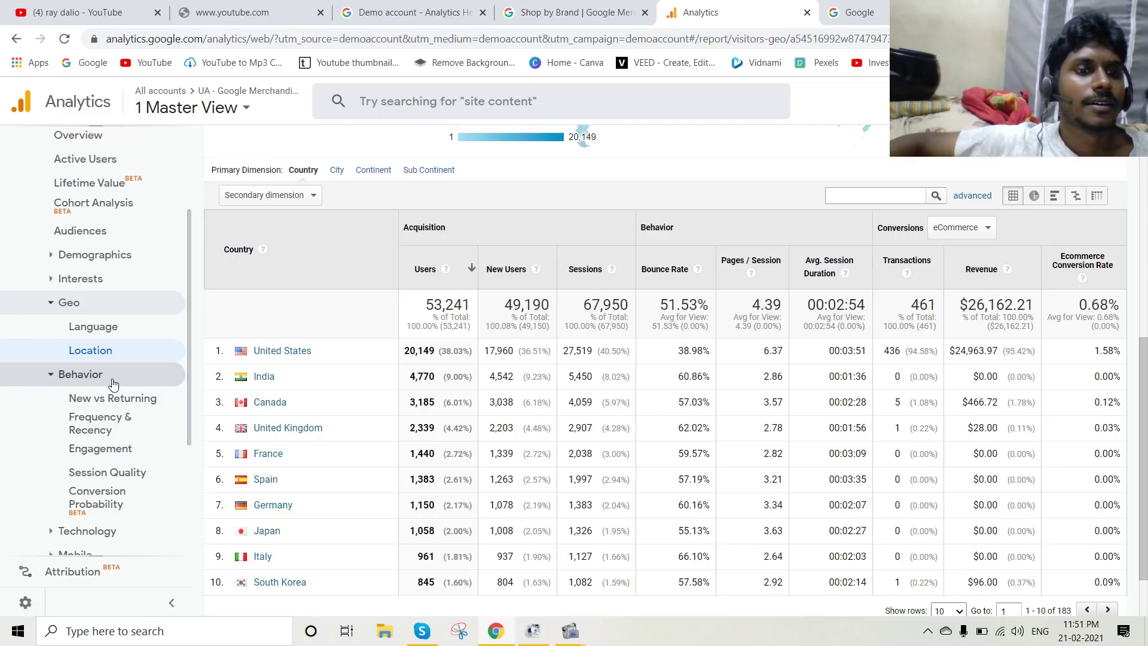
scroll(126, 442, "down", 2)
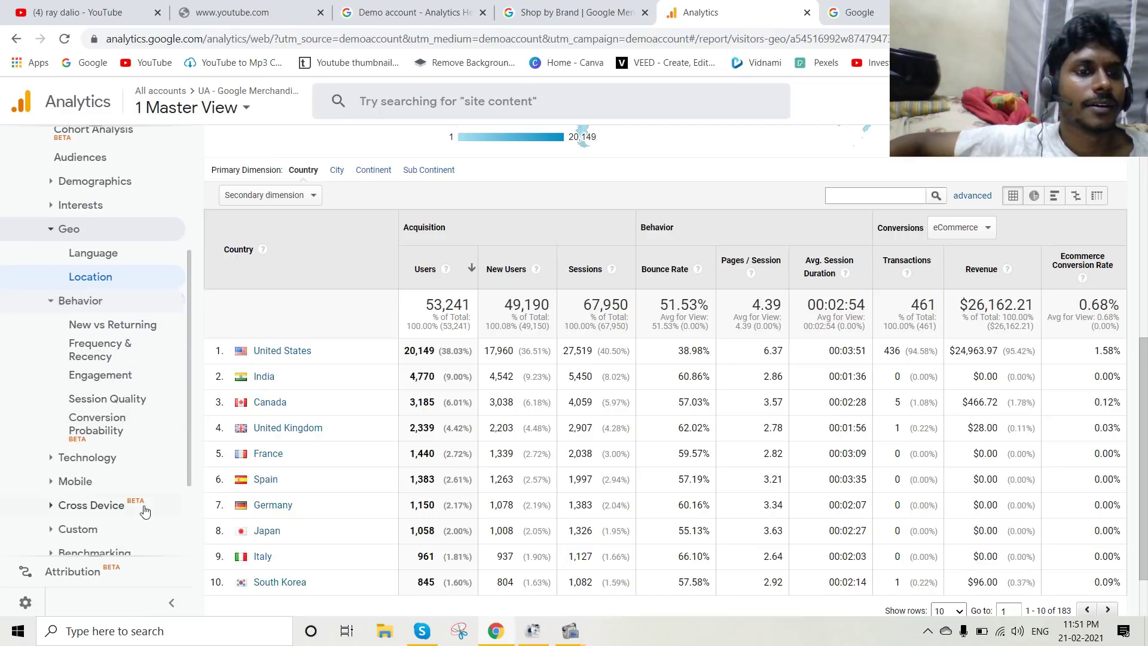
left_click(103, 327)
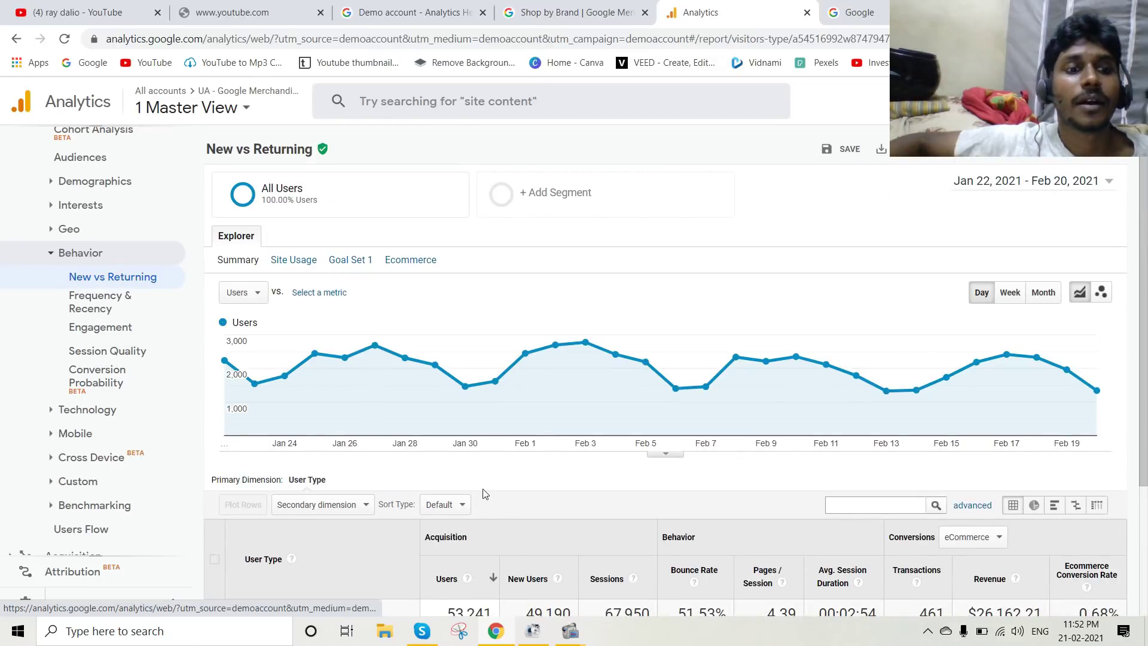
scroll(485, 493, "down", 3)
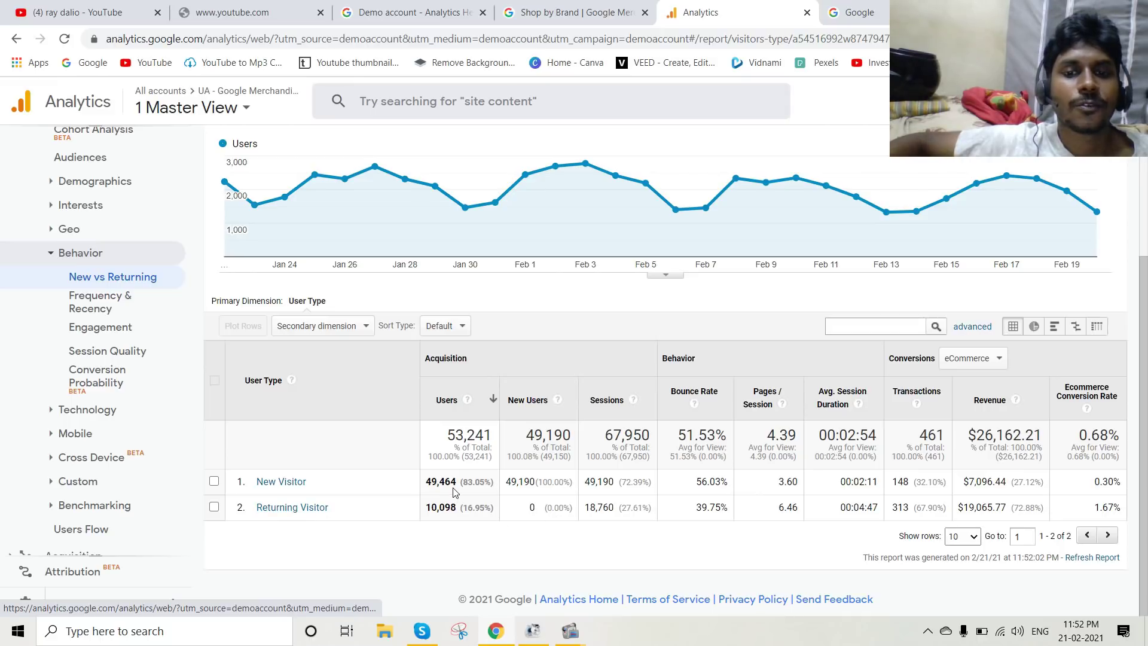
scroll(537, 505, "up", 1)
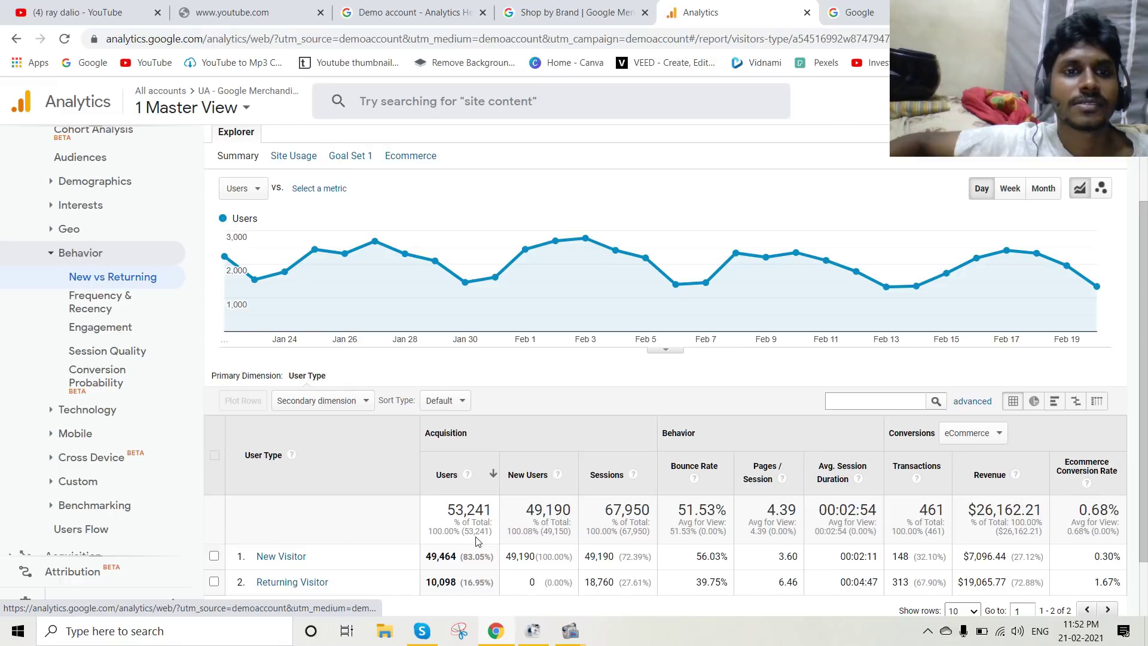
scroll(478, 542, "up", 1)
scroll(533, 518, "down", 2)
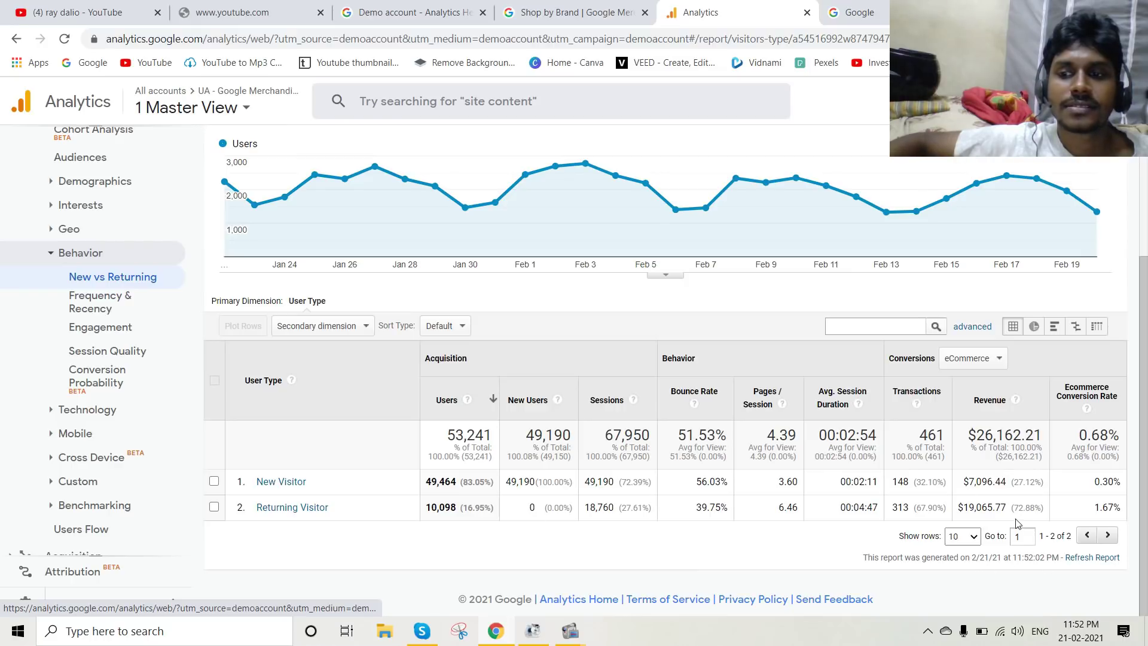
scroll(1086, 470, "up", 3)
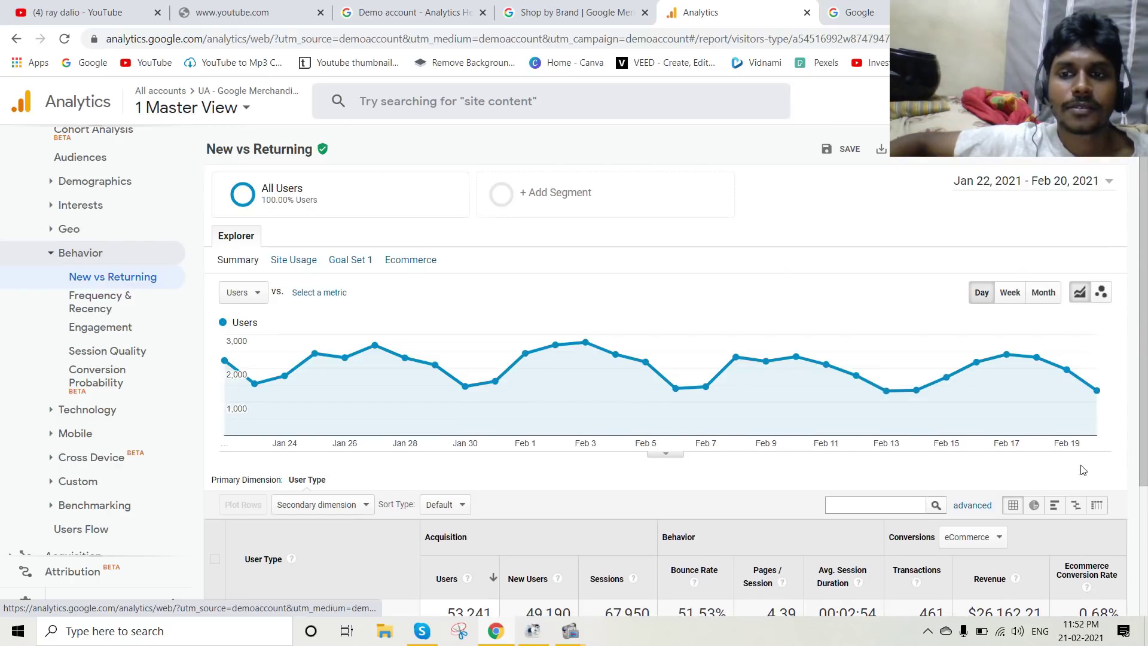
scroll(394, 515, "down", 2)
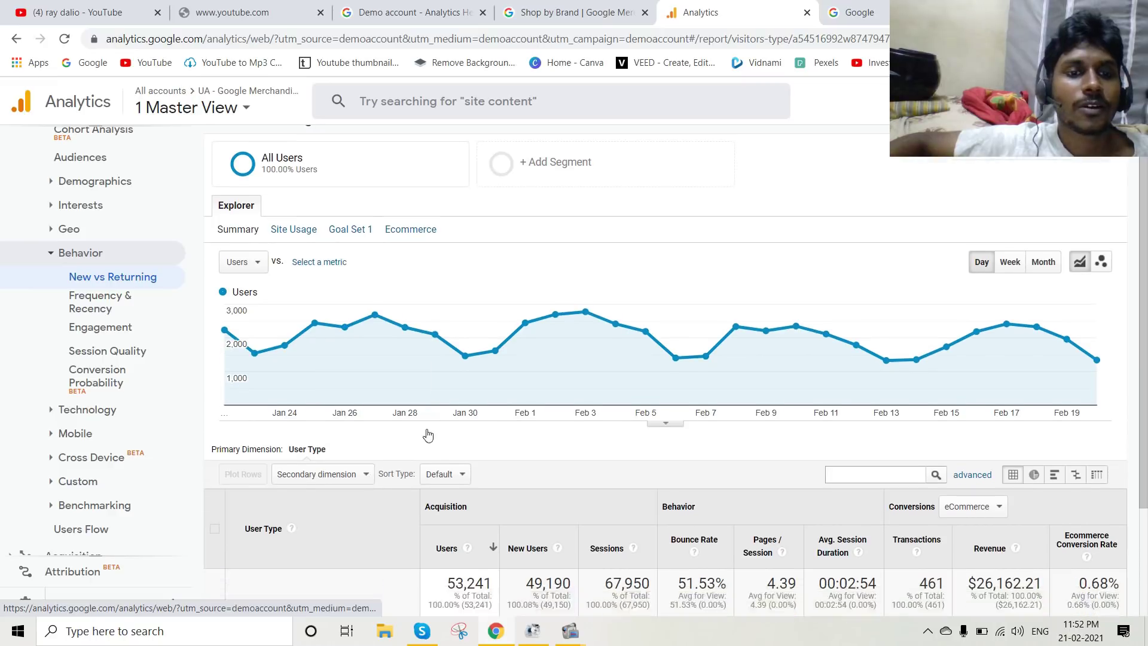
Open the secondary dimension choices for the user-type table and look through the available dimension groups.
left_click(366, 355)
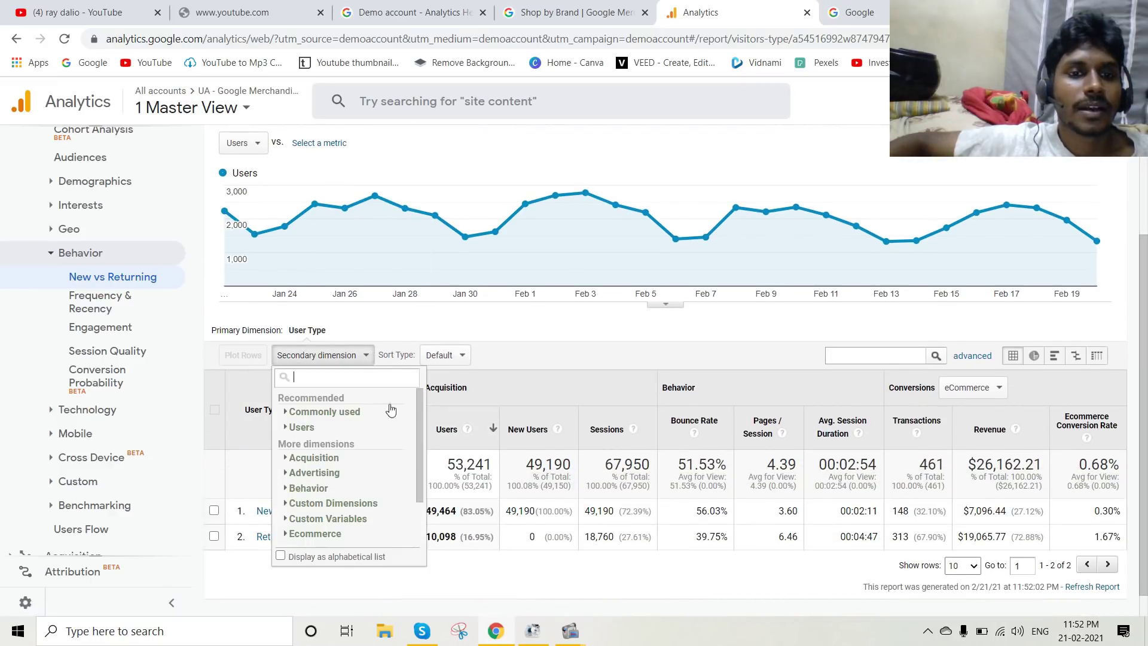
scroll(332, 485, "down", 1)
scroll(330, 448, "down", 1)
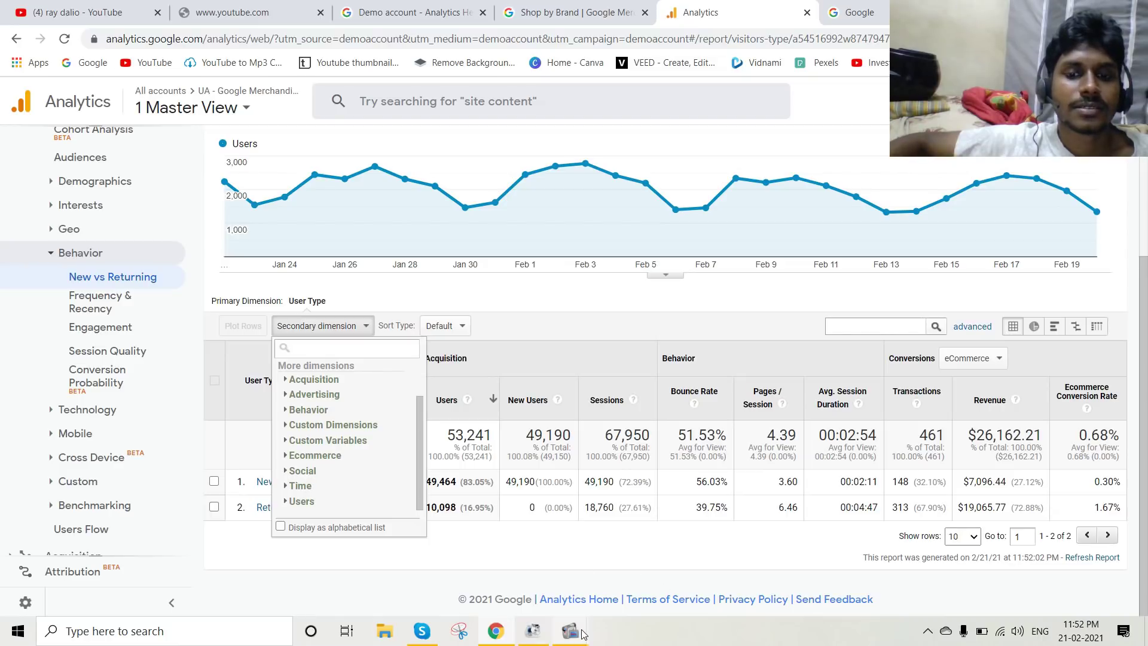
mouse_move(583, 634)
left_click(457, 561)
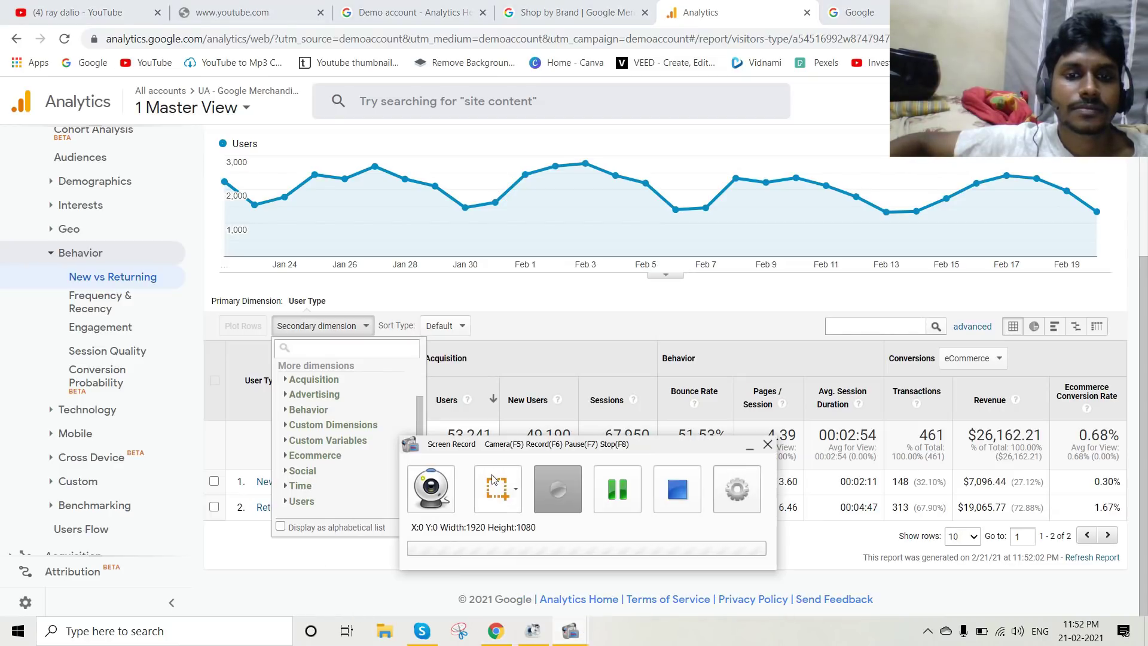
left_click(617, 490)
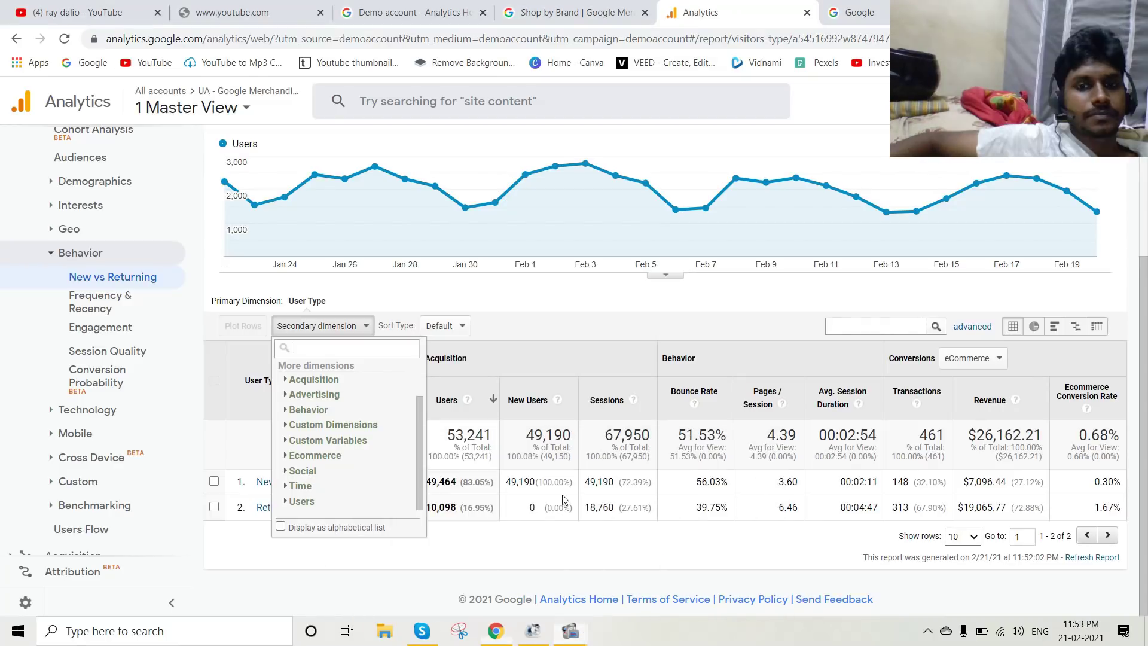
Add the Ecommerce dimension Affiliation as secondary dimension to the New vs Returning table and review the resulting rows.
left_click(285, 459)
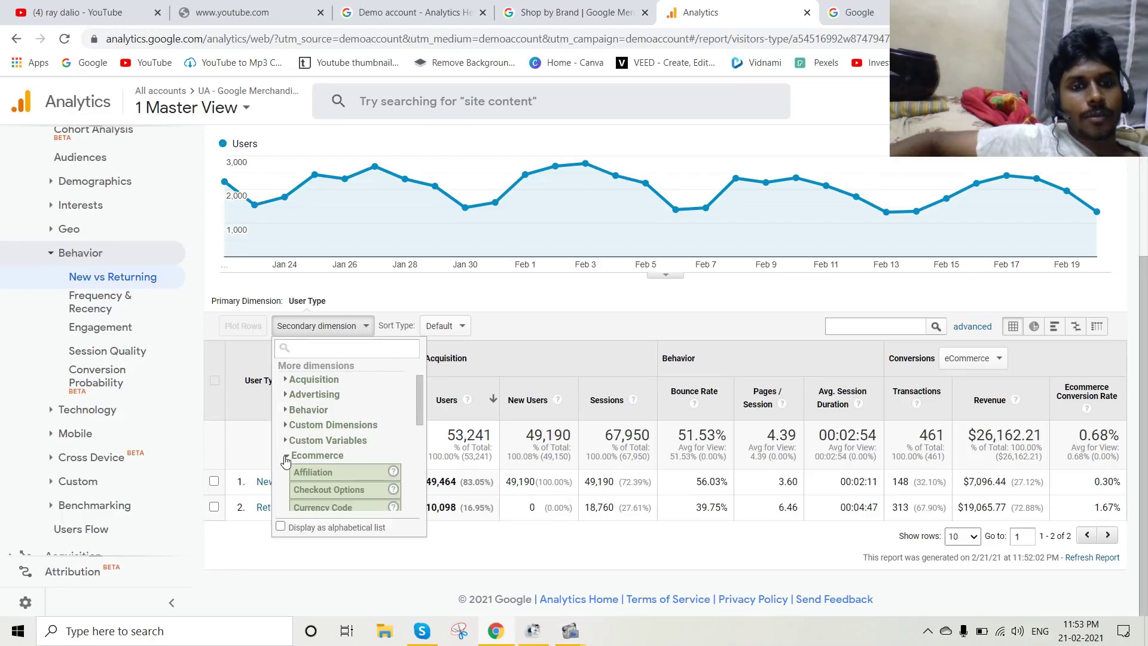
double_click(286, 460)
scroll(306, 477, "down", 1)
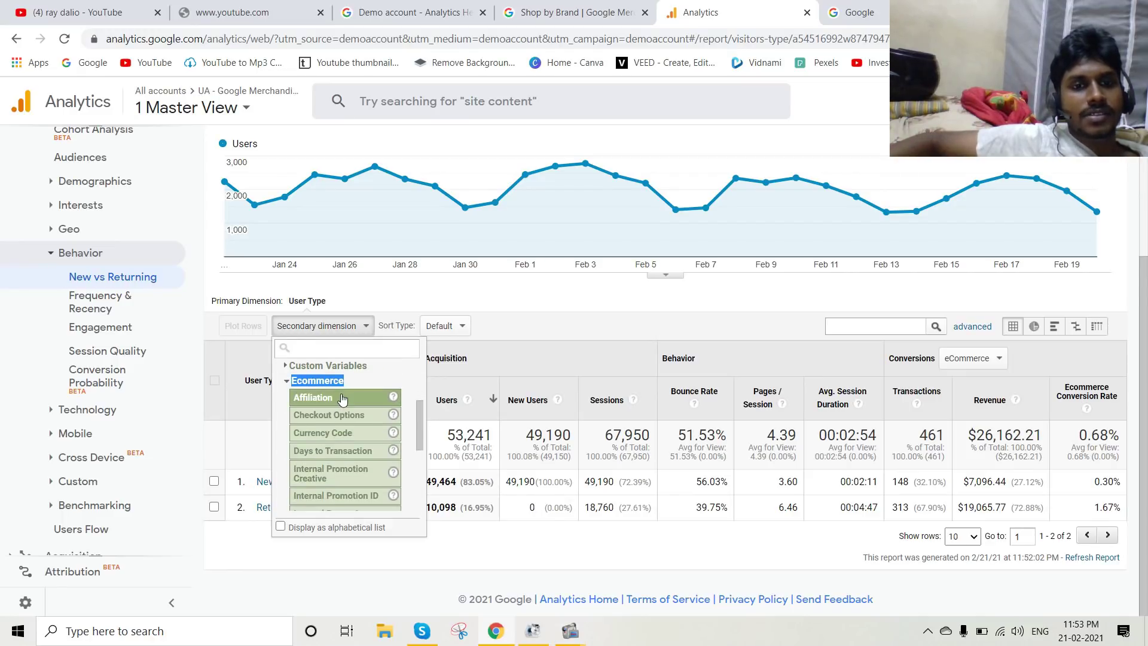
left_click(306, 478)
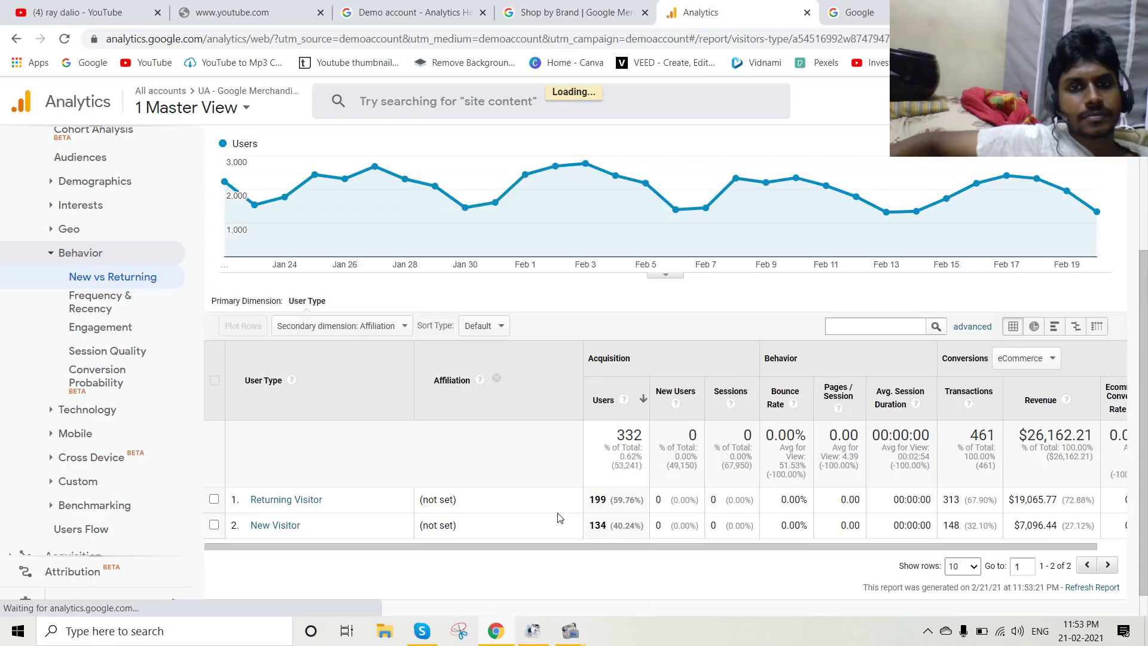
scroll(382, 504, "down", 1)
scroll(401, 469, "up", 4)
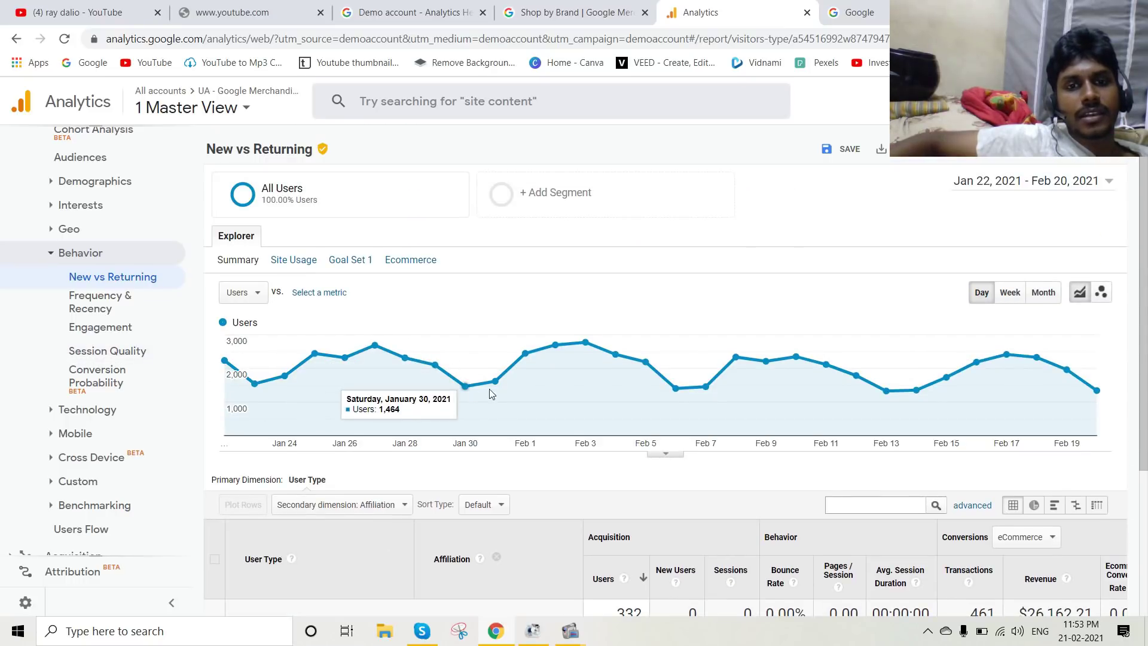
scroll(671, 357, "down", 3)
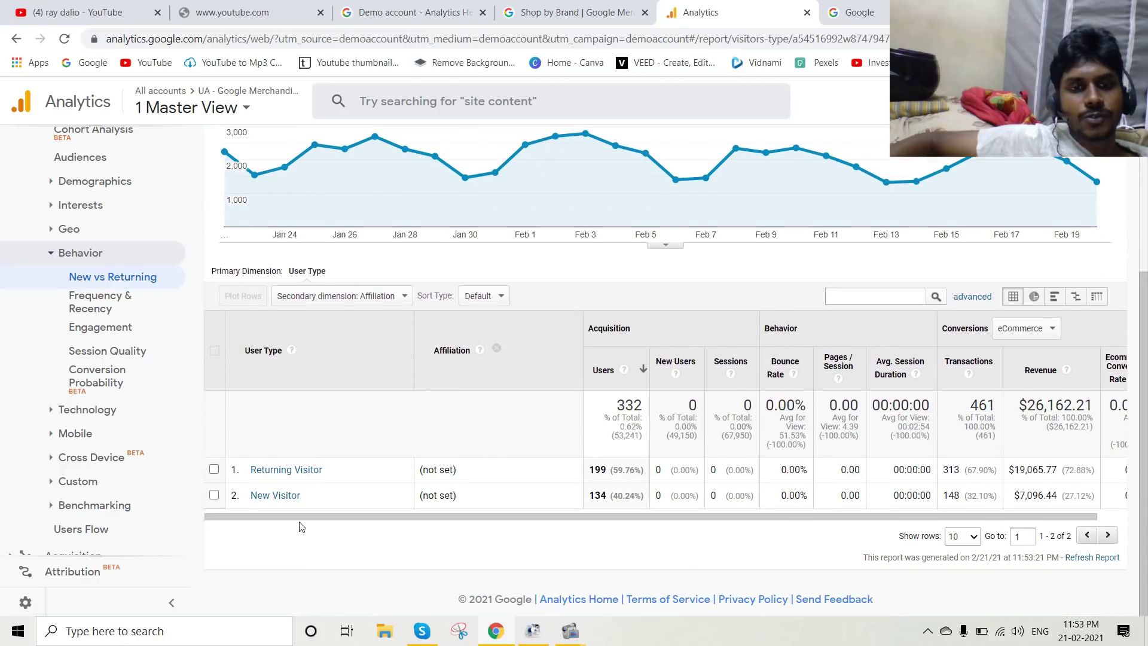
left_click_drag(630, 516, 592, 516)
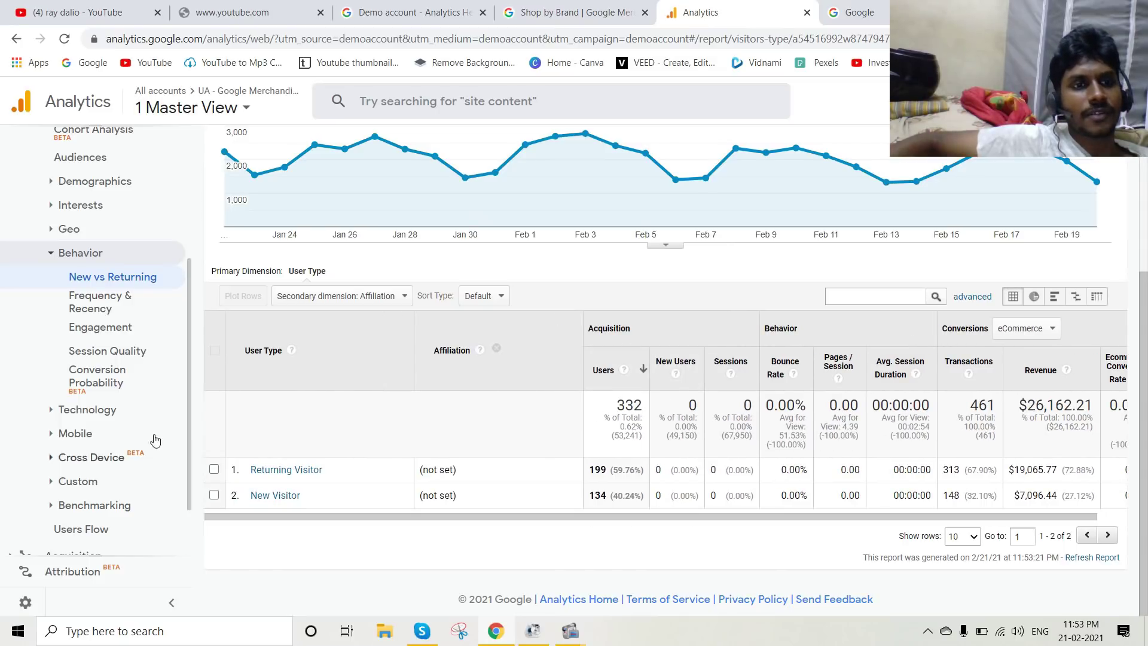
Open the Session Quality report under Behavior and examine the session quality distribution and the default channel grouping table.
left_click(120, 354)
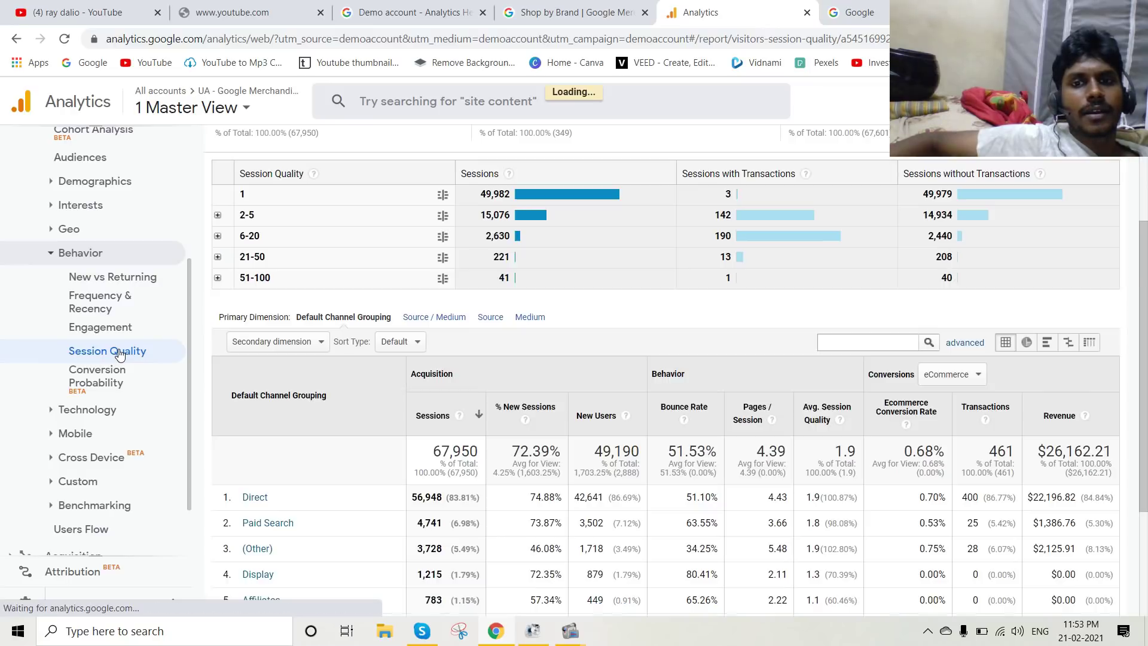
scroll(312, 431, "up", 3)
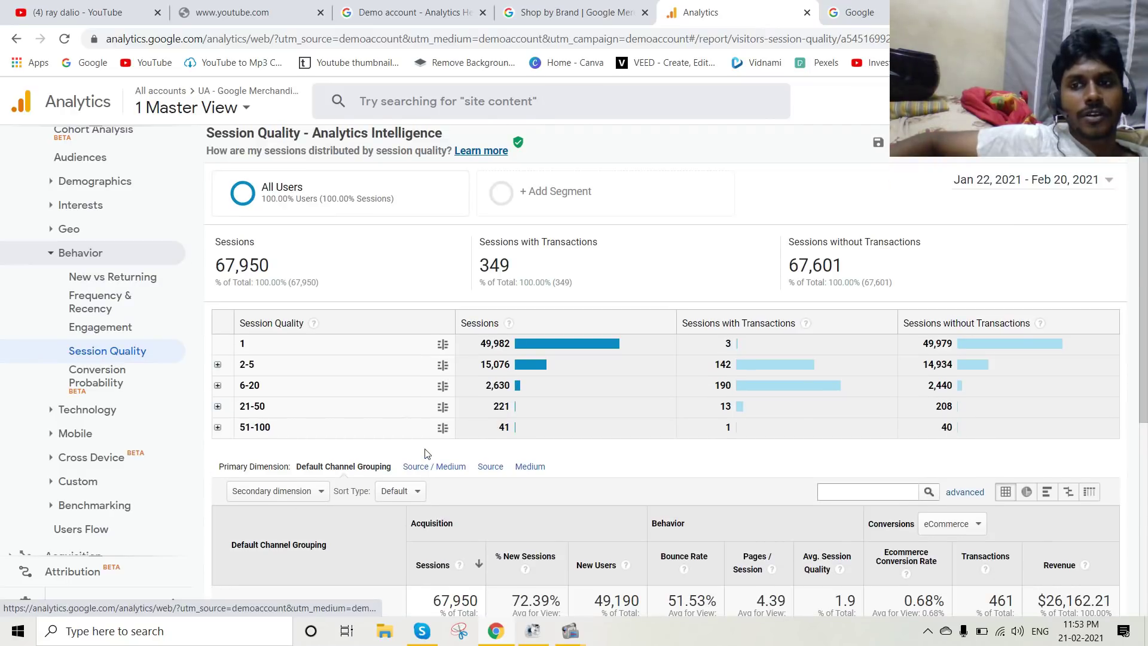
scroll(424, 453, "up", 1)
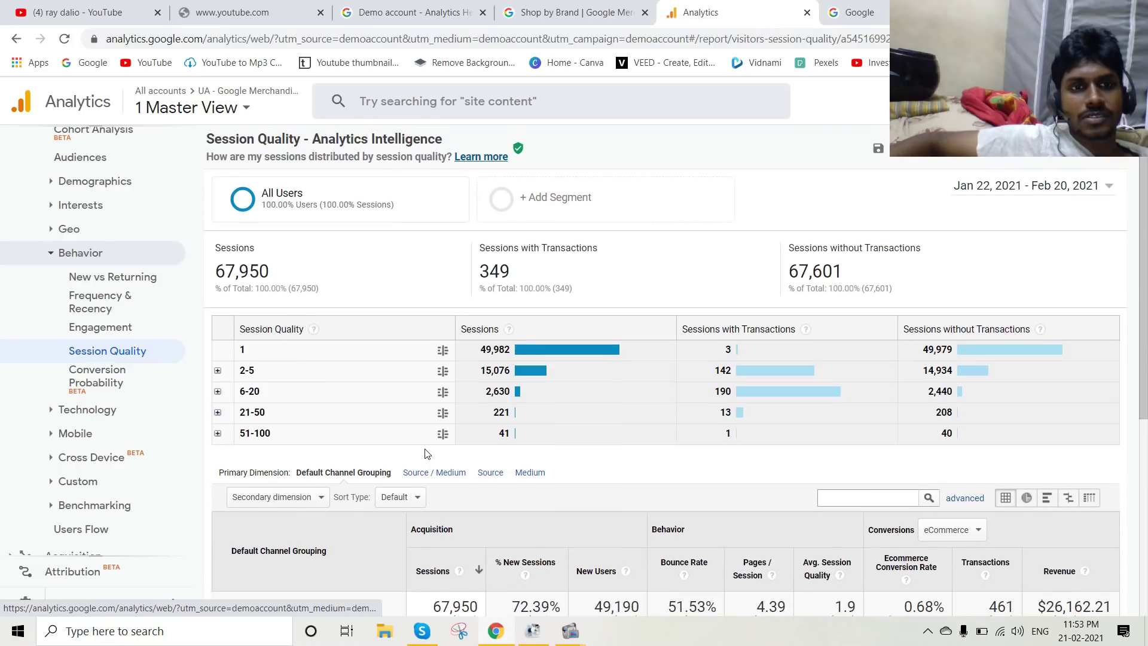
scroll(366, 428, "down", 5)
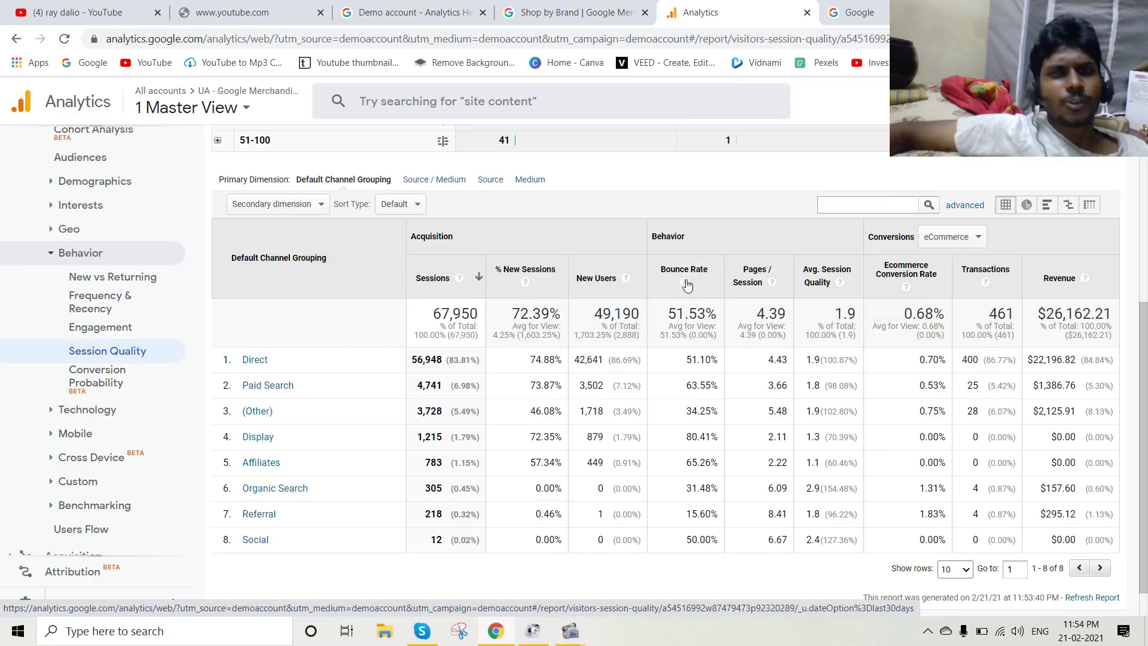
scroll(710, 238, "up", 2)
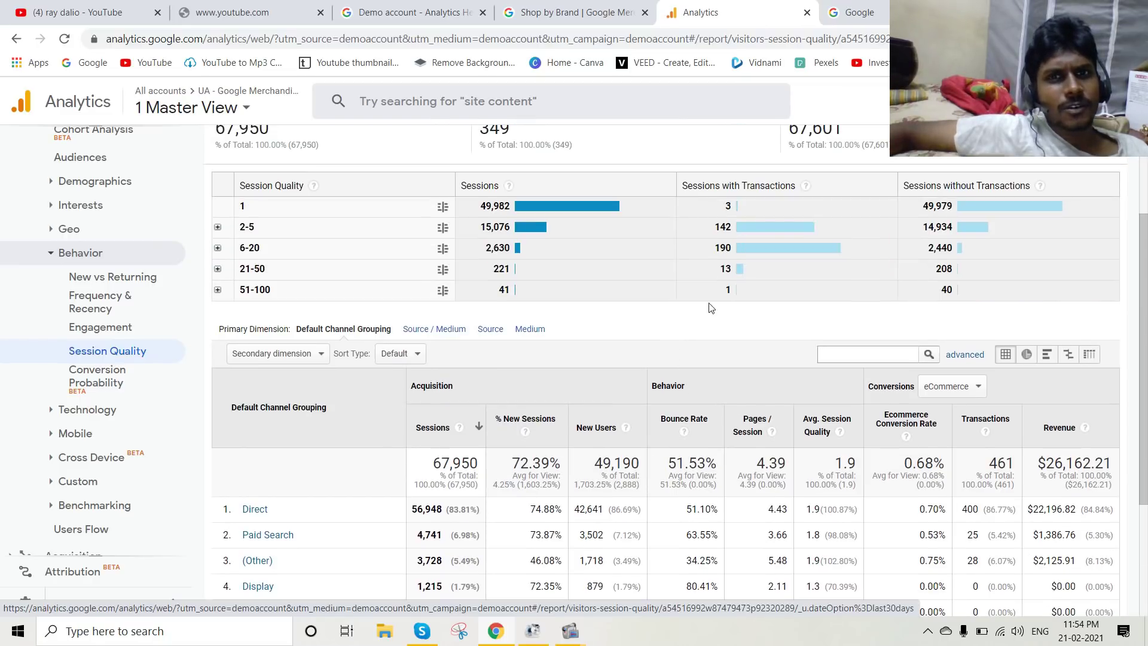
scroll(724, 389, "down", 2)
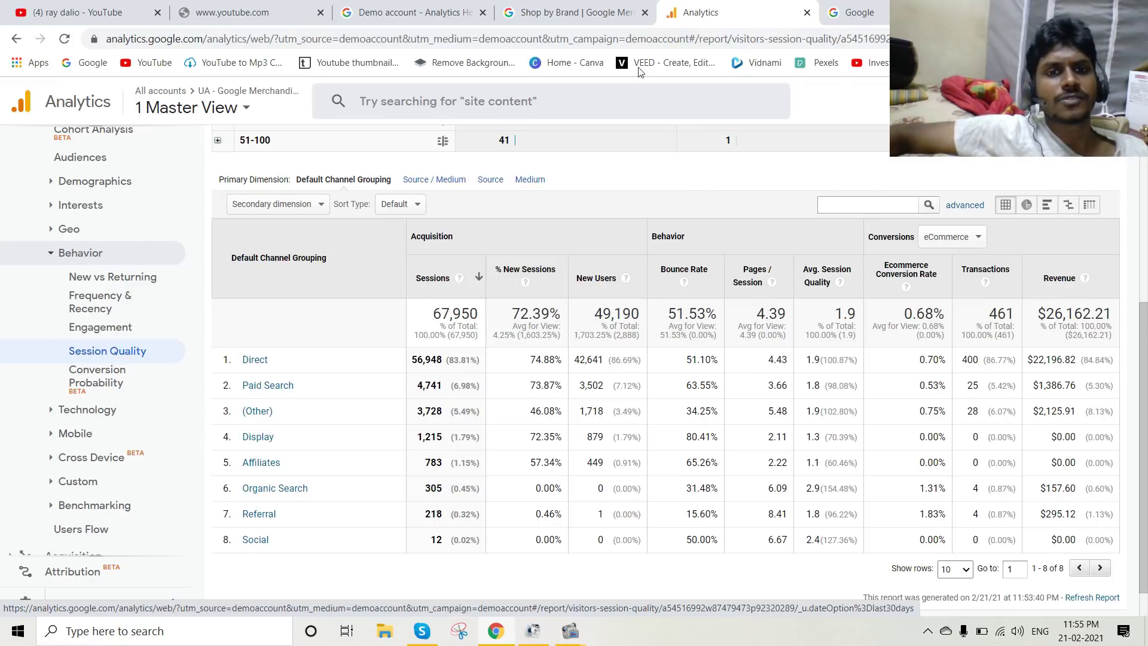
scroll(700, 222, "up", 1)
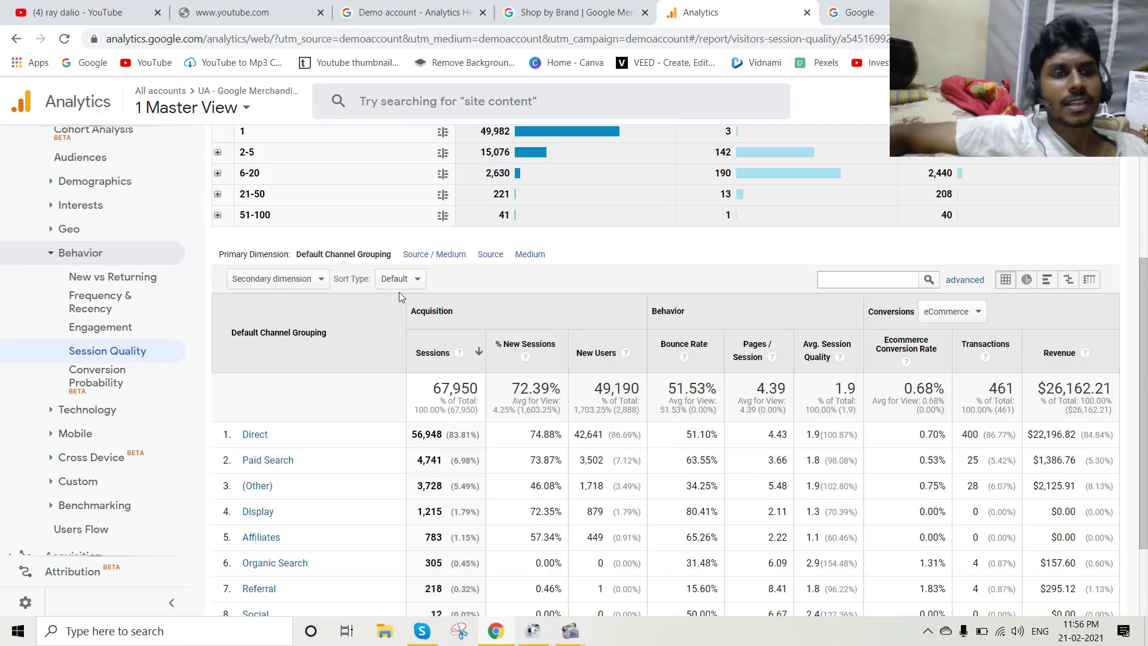
Open the Conversion Probability report under Behavior and examine its figures by default channel grouping.
left_click(86, 381)
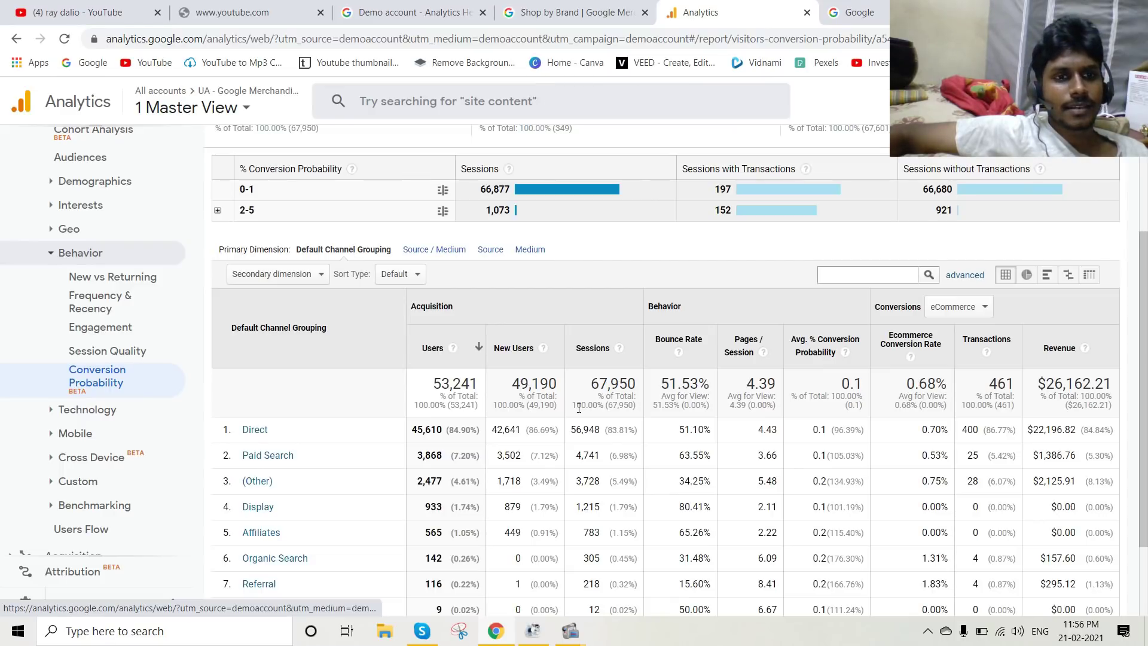
scroll(499, 467, "down", 3)
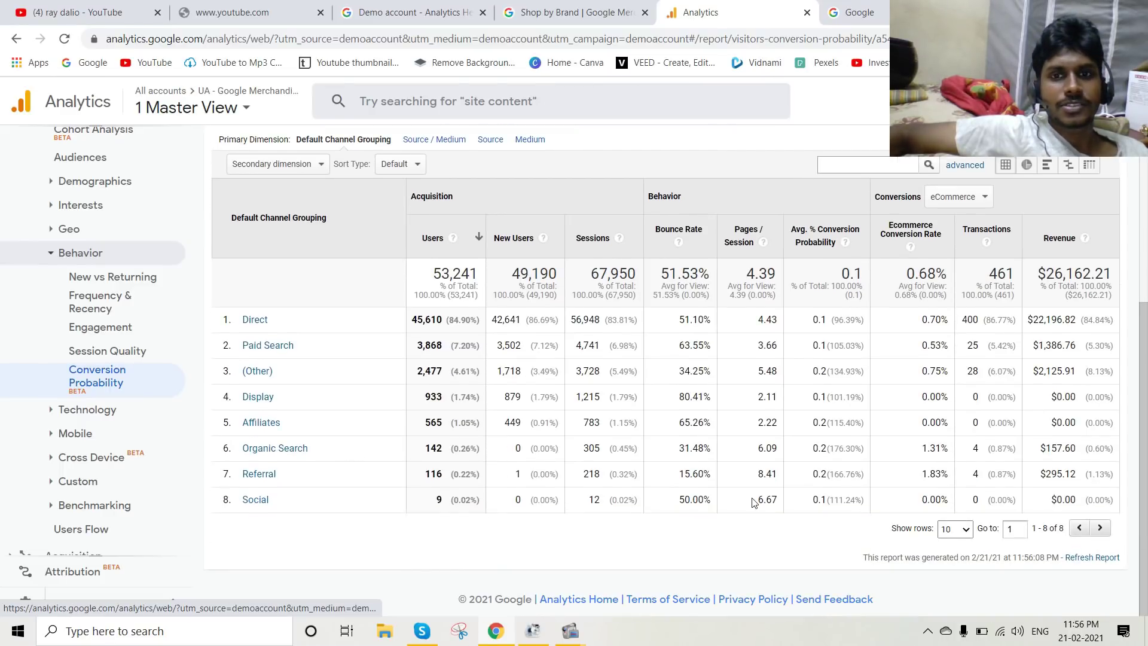
Review the users, conversion probability and revenue columns for each channel in the Conversion Probability table.
scroll(754, 502, "up", 2)
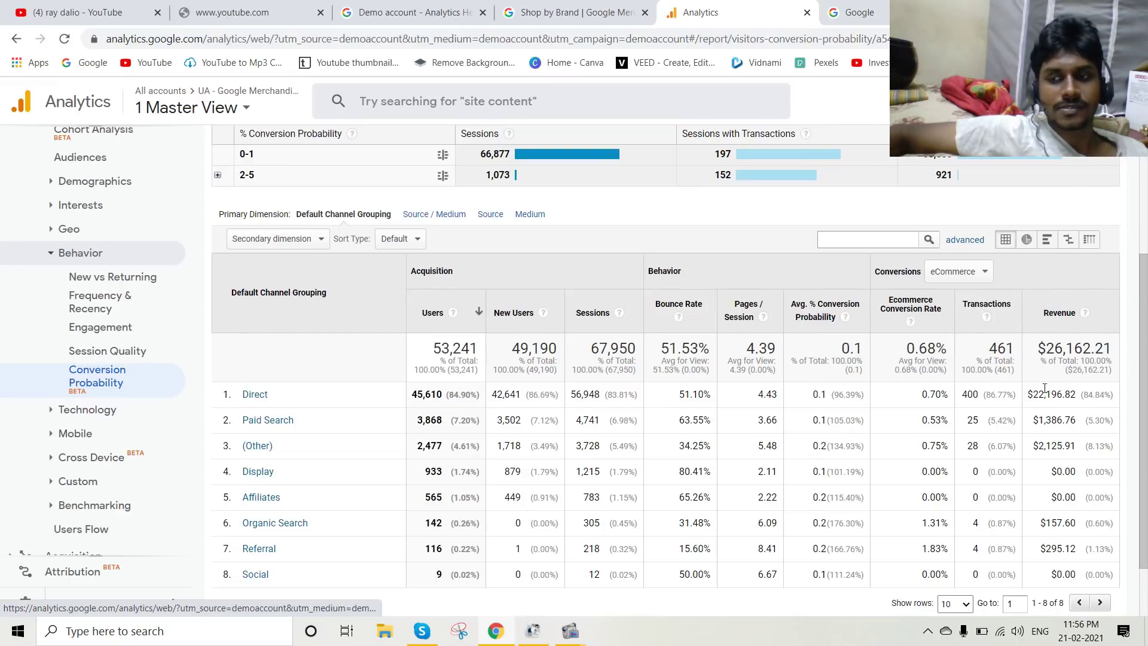
scroll(1045, 350, "down", 2)
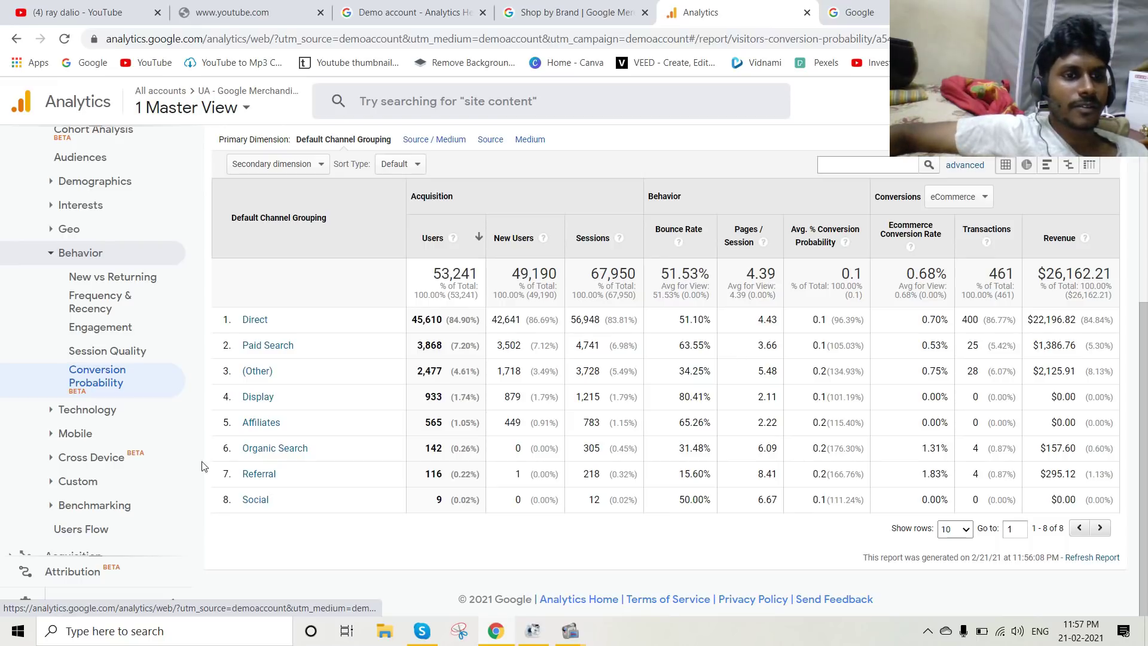
Open the Browser & OS report under Technology and examine the acquisition, behavior and revenue figures by browser.
left_click(99, 411)
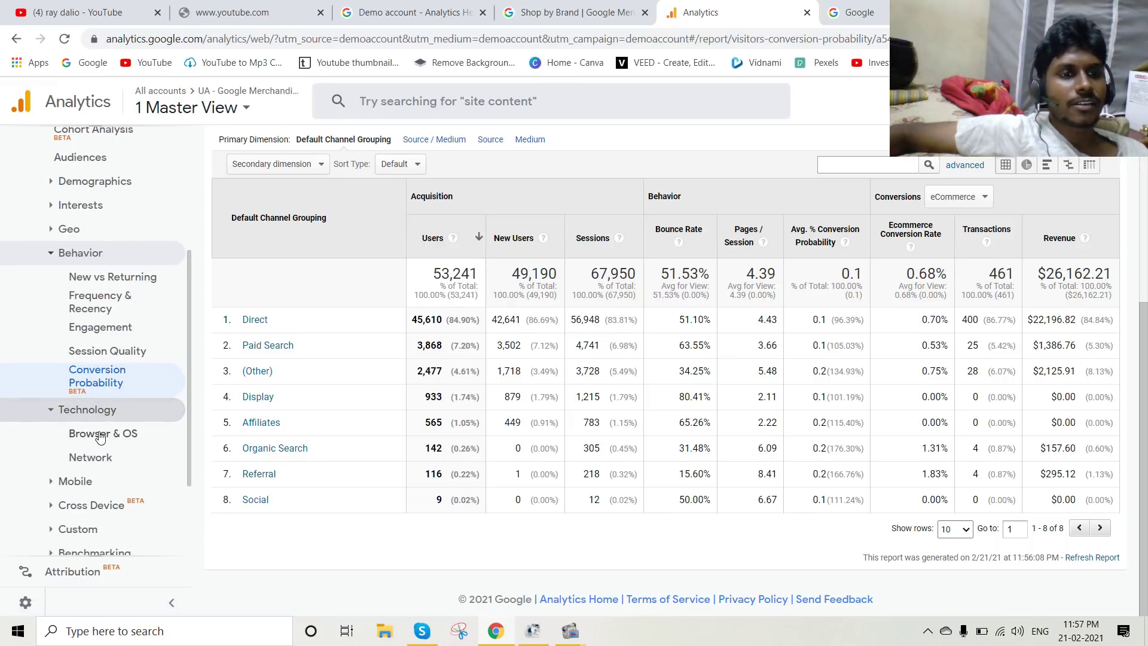
left_click(101, 436)
left_click(101, 438)
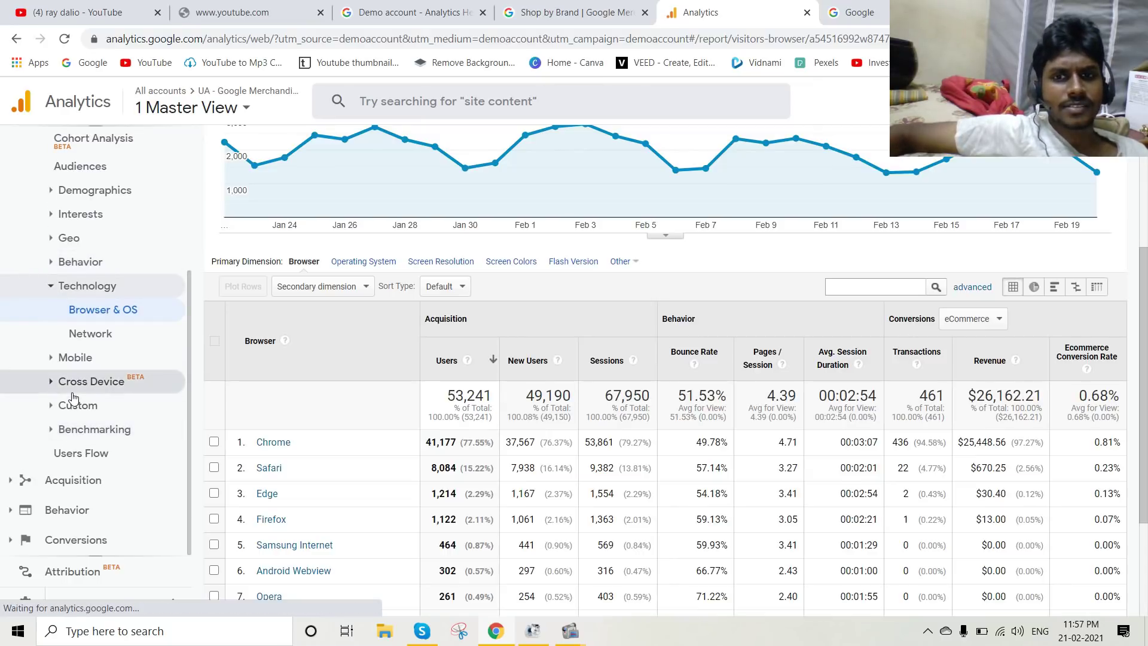
scroll(354, 372, "down", 3)
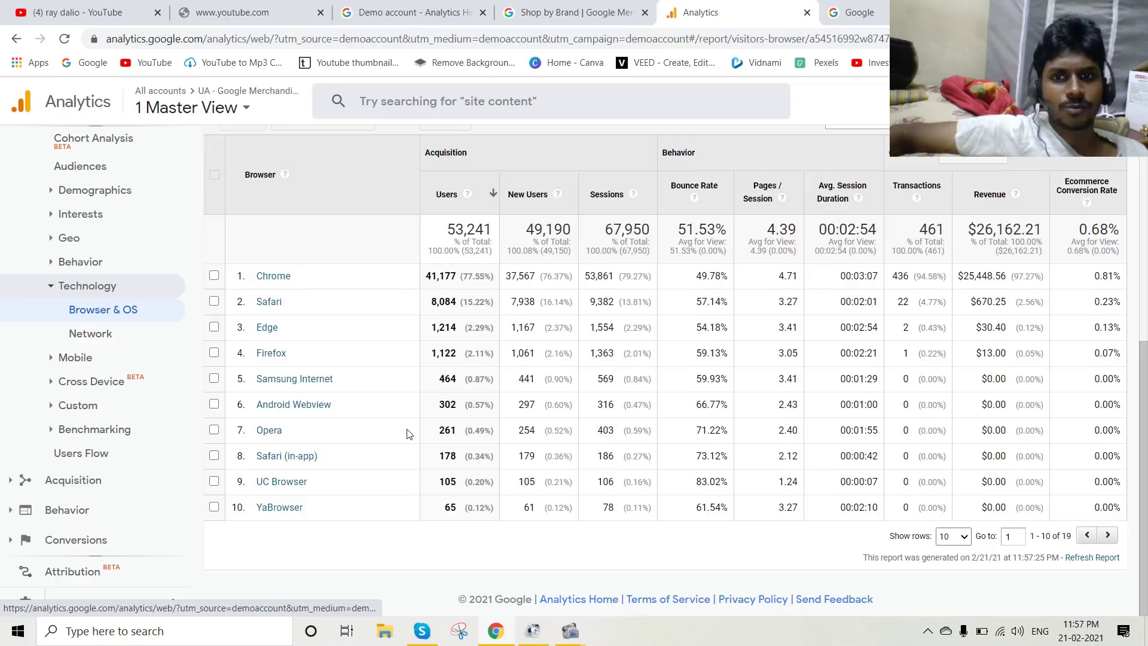
scroll(413, 428, "up", 3)
scroll(416, 424, "down", 1)
scroll(417, 422, "up", 1)
scroll(417, 423, "down", 1)
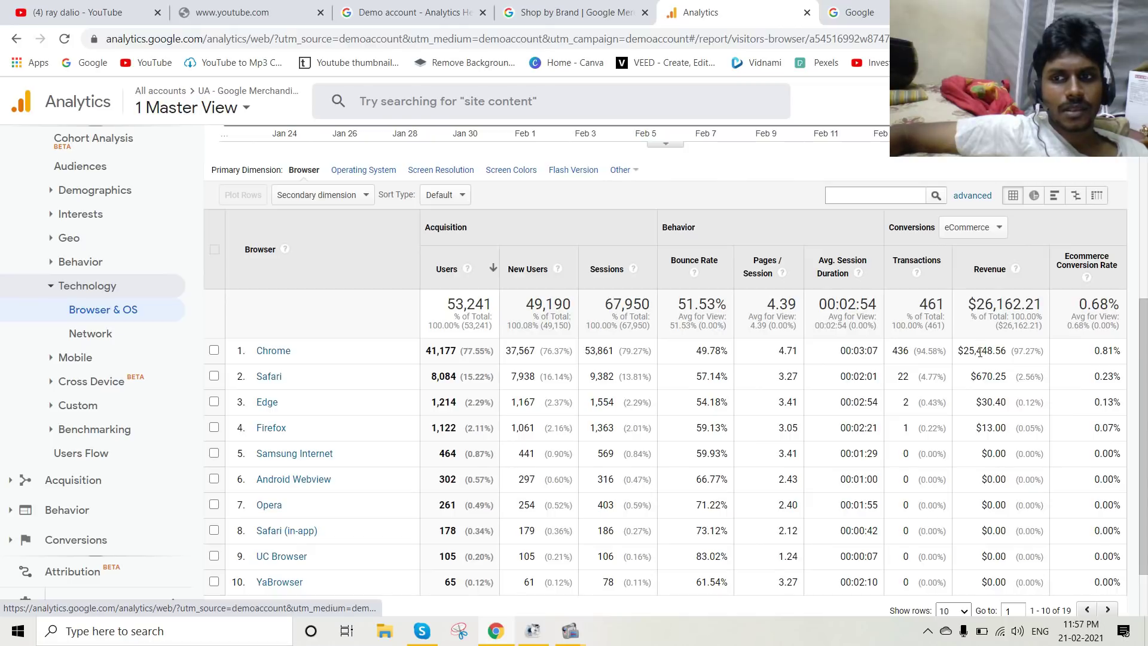
Open the Channels report under Benchmarking and compare each default channel grouping against the benchmark.
left_click(111, 429)
left_click(97, 452)
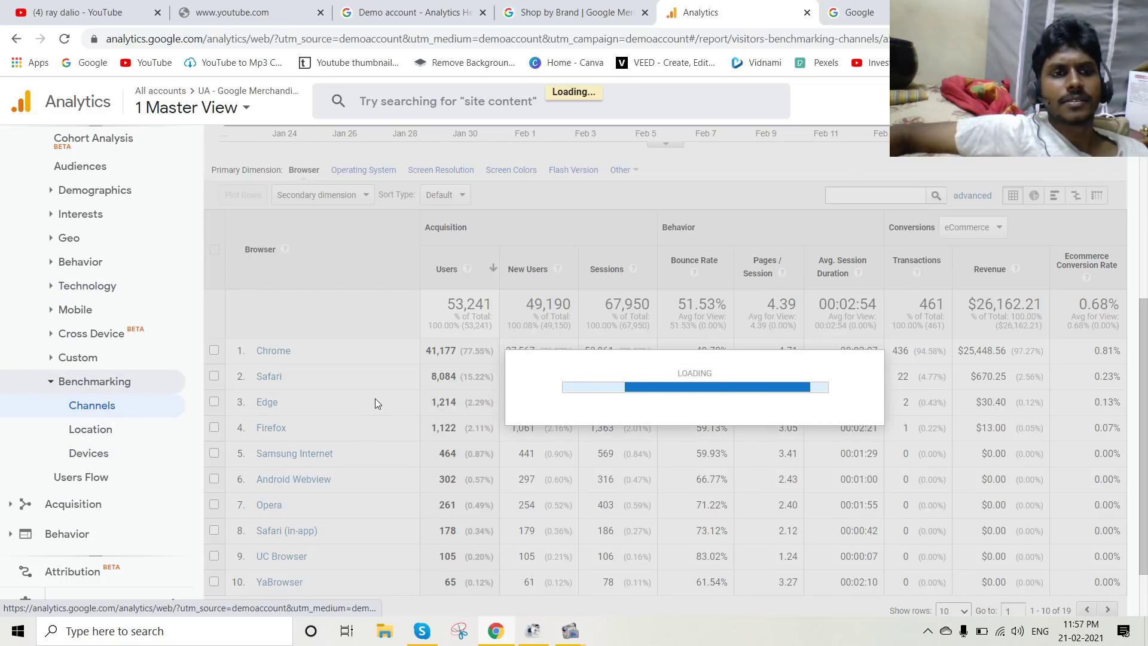
scroll(719, 551, "down", 2)
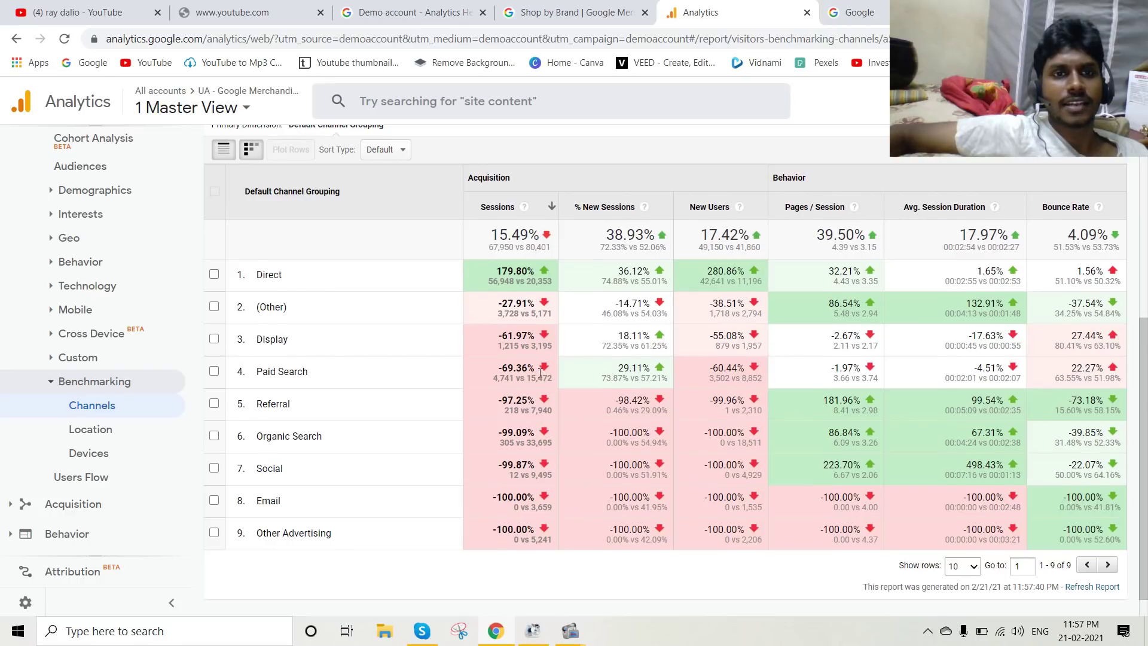
scroll(540, 372, "up", 2)
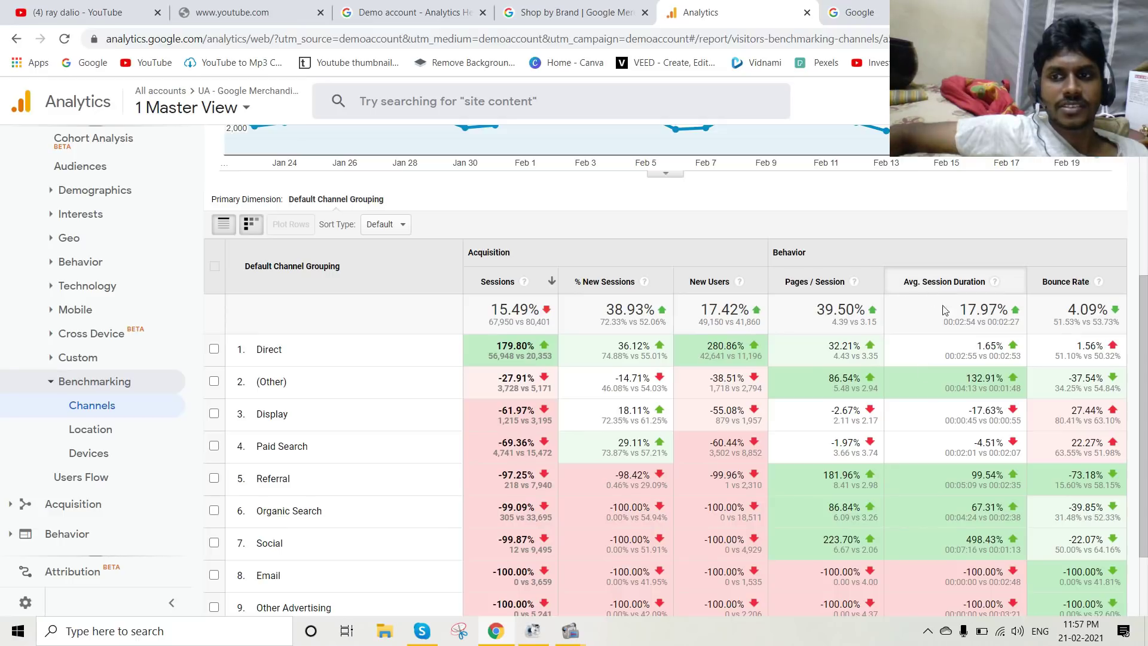
scroll(962, 366, "down", 2)
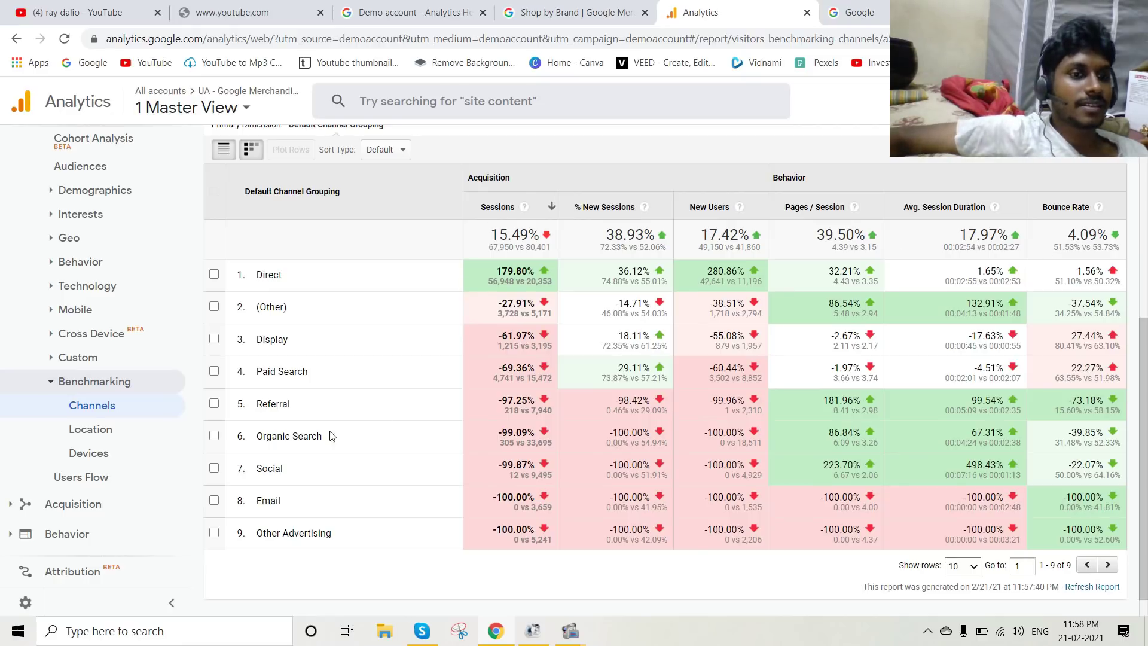
Open the Devices report under Benchmarking and compare the desktop, tablet and mobile figures with the benchmark.
left_click(98, 457)
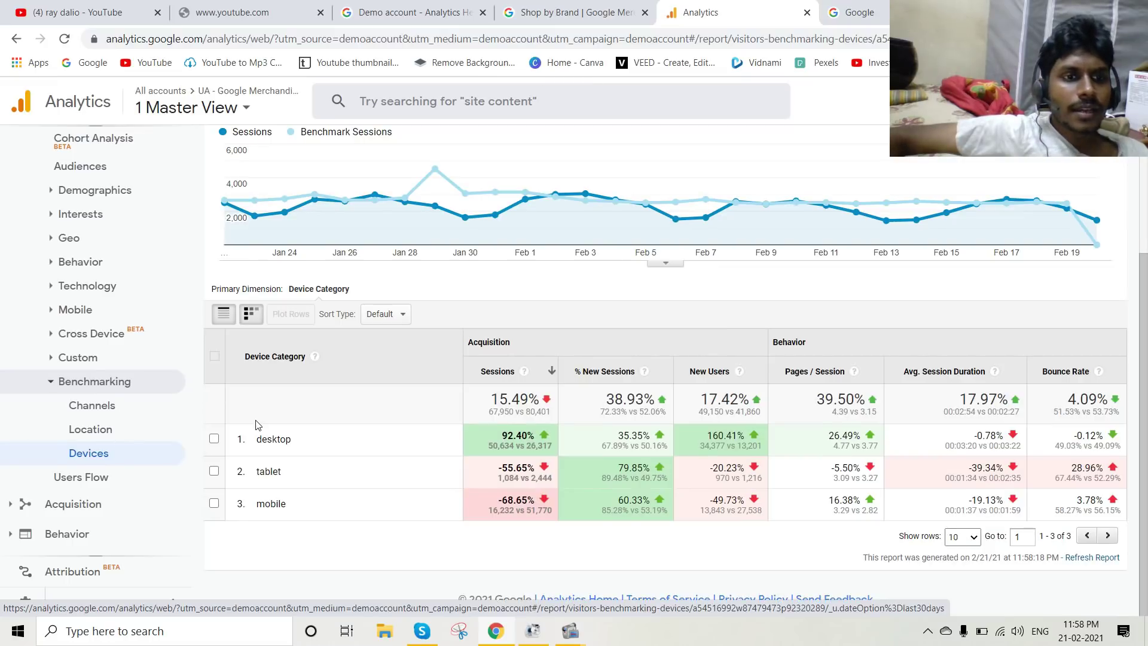
scroll(362, 496, "up", 1)
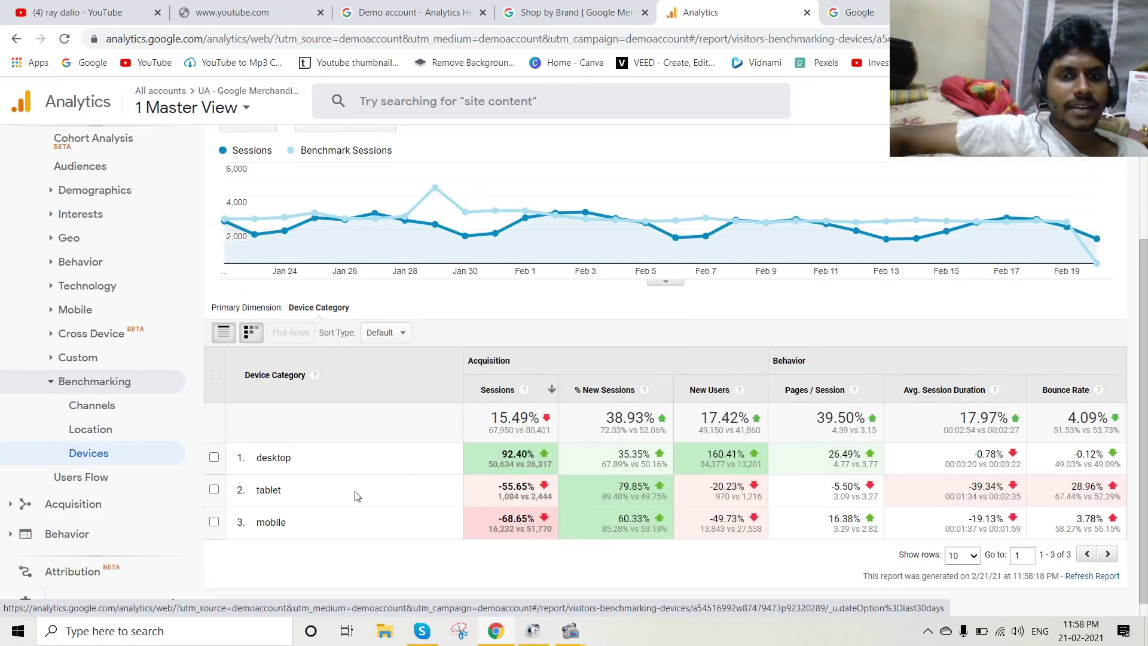
scroll(357, 488, "down", 1)
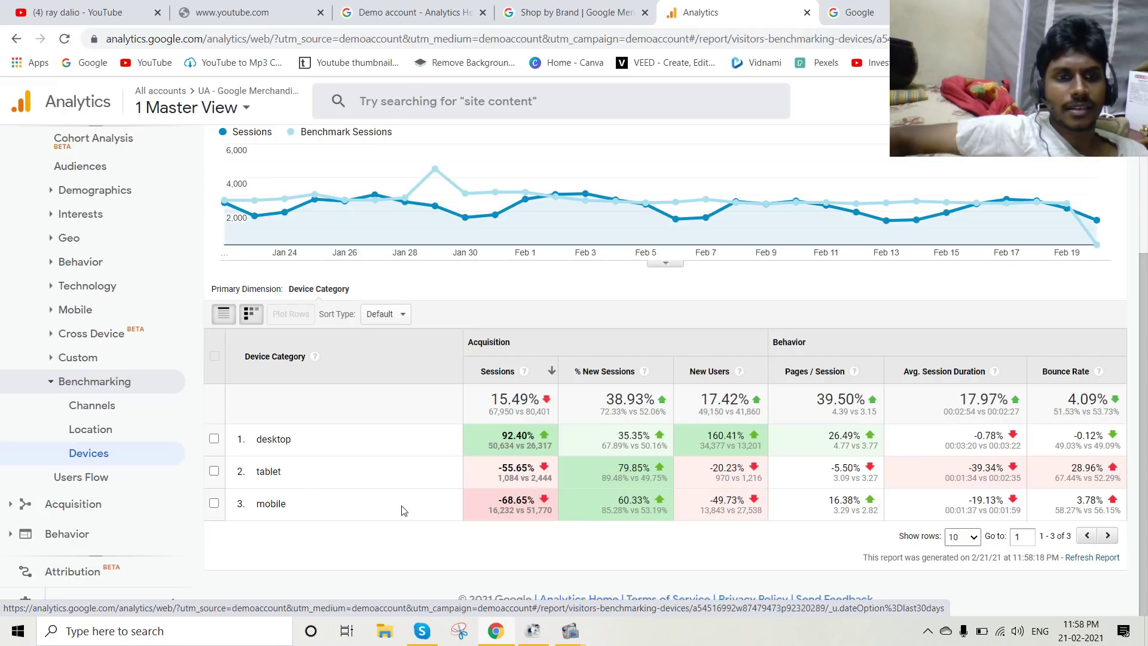
scroll(97, 484, "down", 1)
Expand the Acquisition section and look through the lists of Audience and Acquisition reports.
left_click(105, 482)
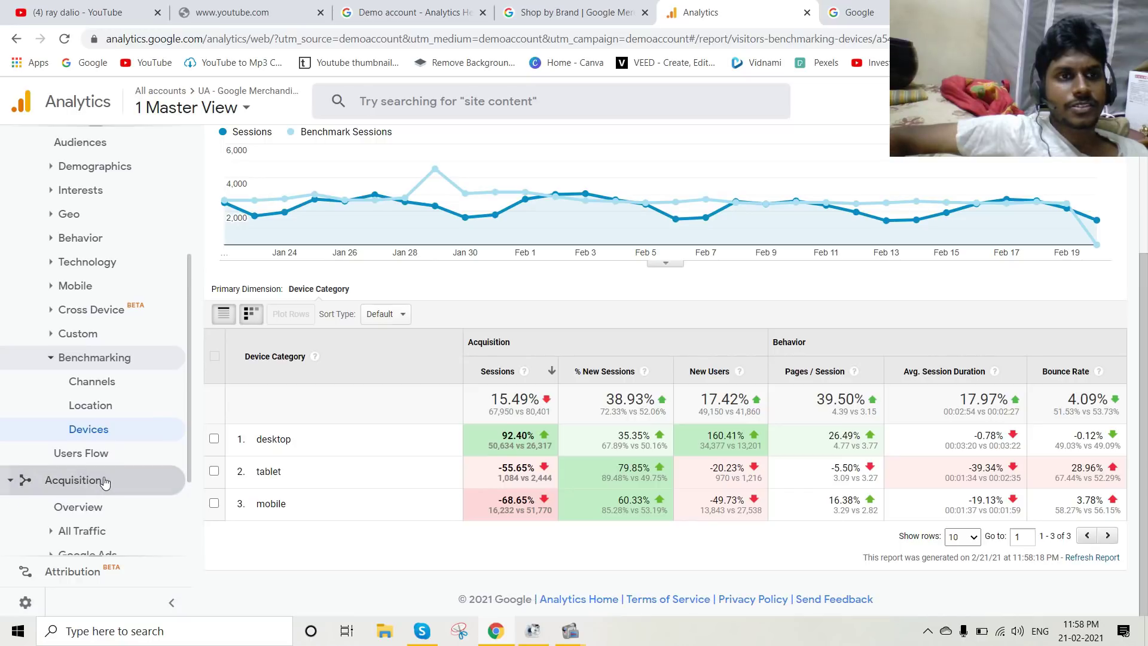
scroll(108, 466, "down", 3)
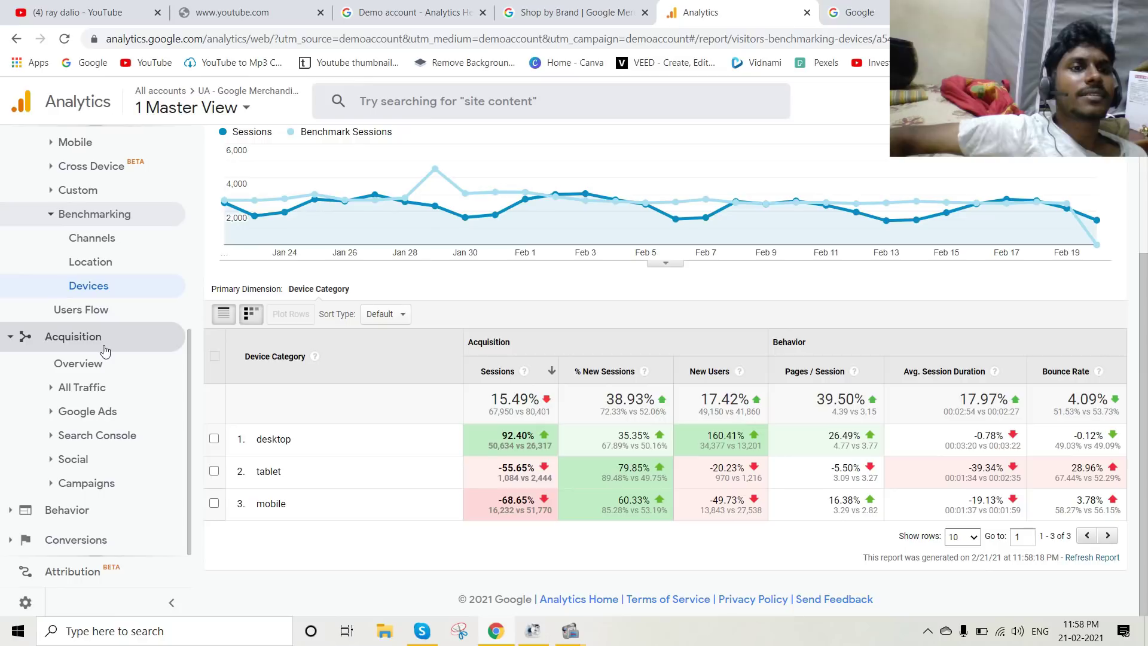
scroll(115, 418, "up", 5)
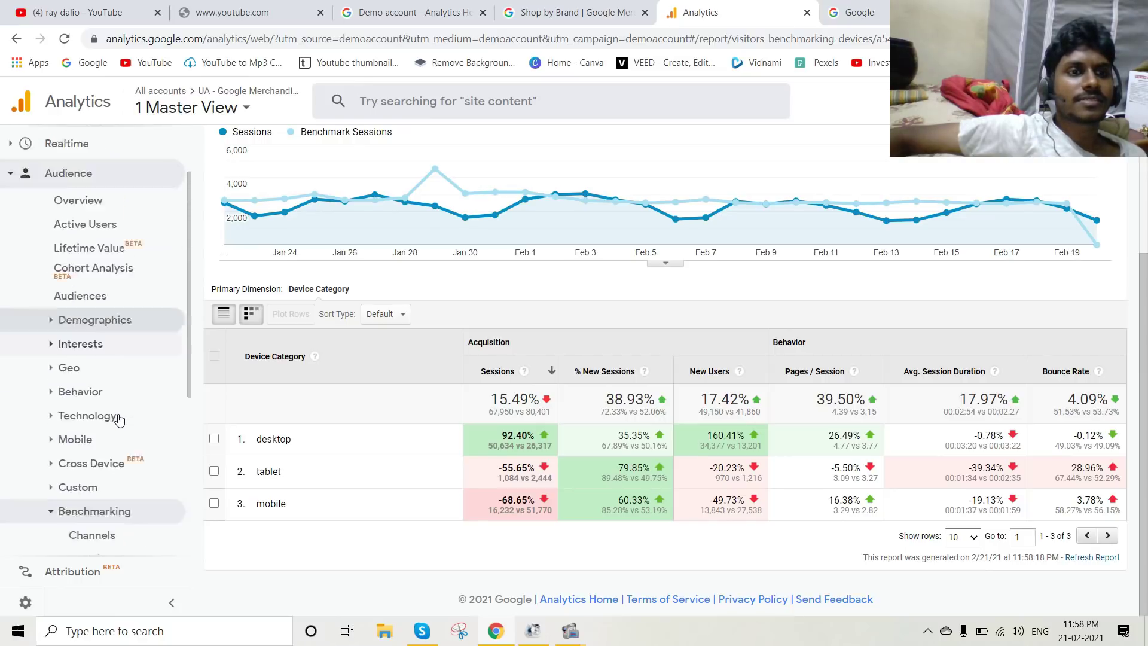
scroll(119, 420, "down", 2)
scroll(121, 407, "up", 4)
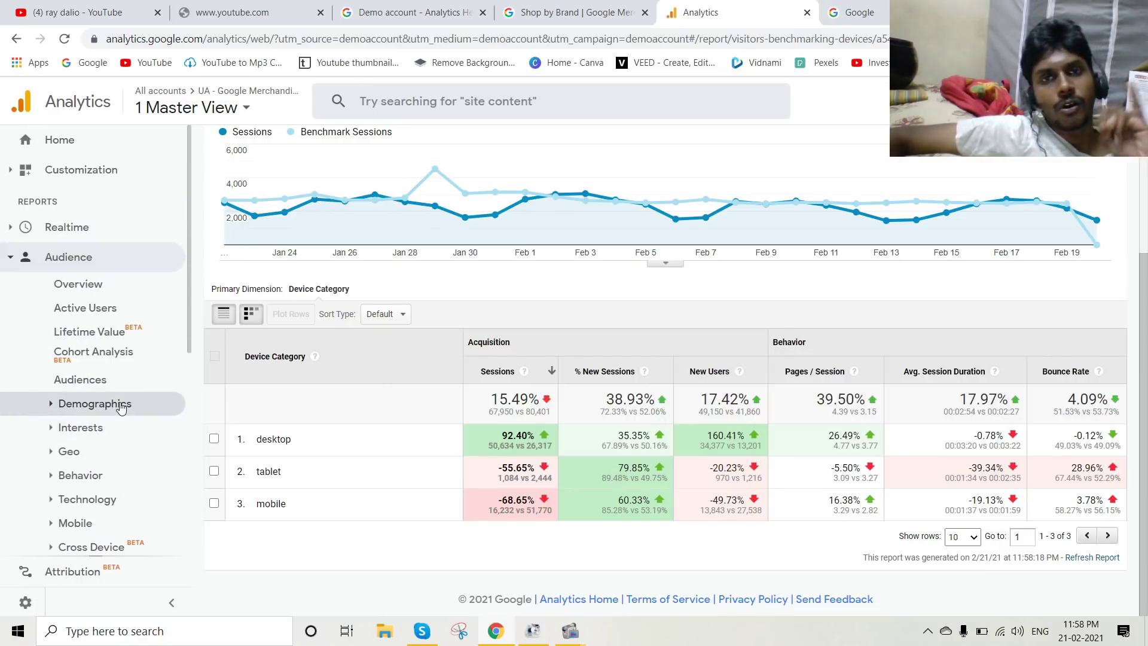
scroll(119, 405, "down", 5)
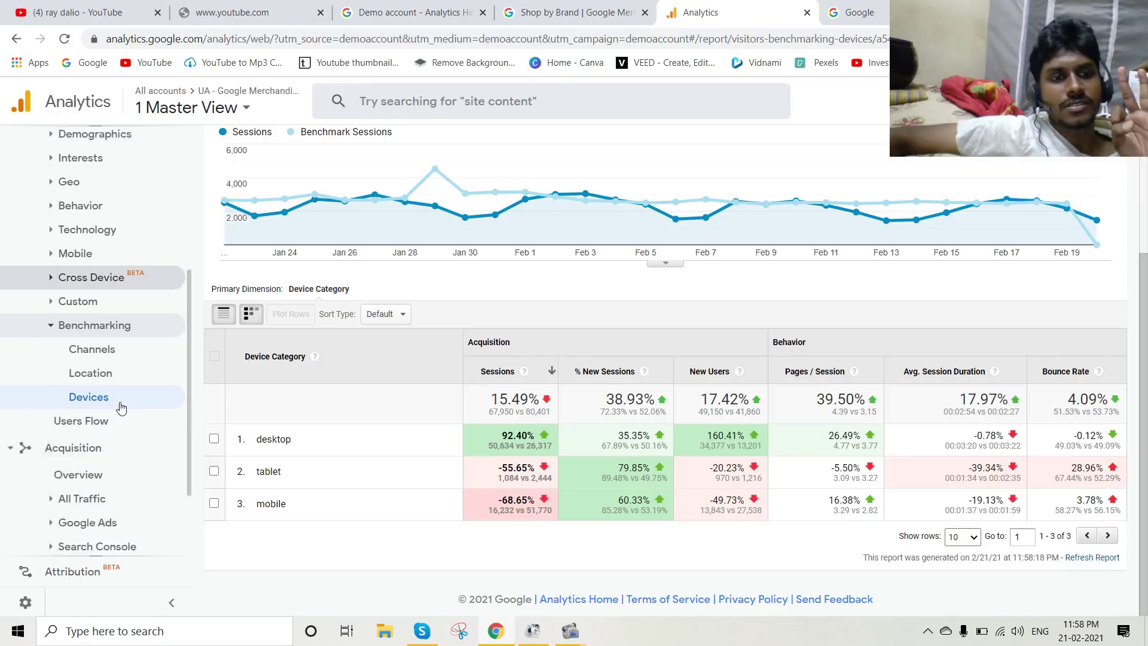
scroll(152, 470, "down", 1)
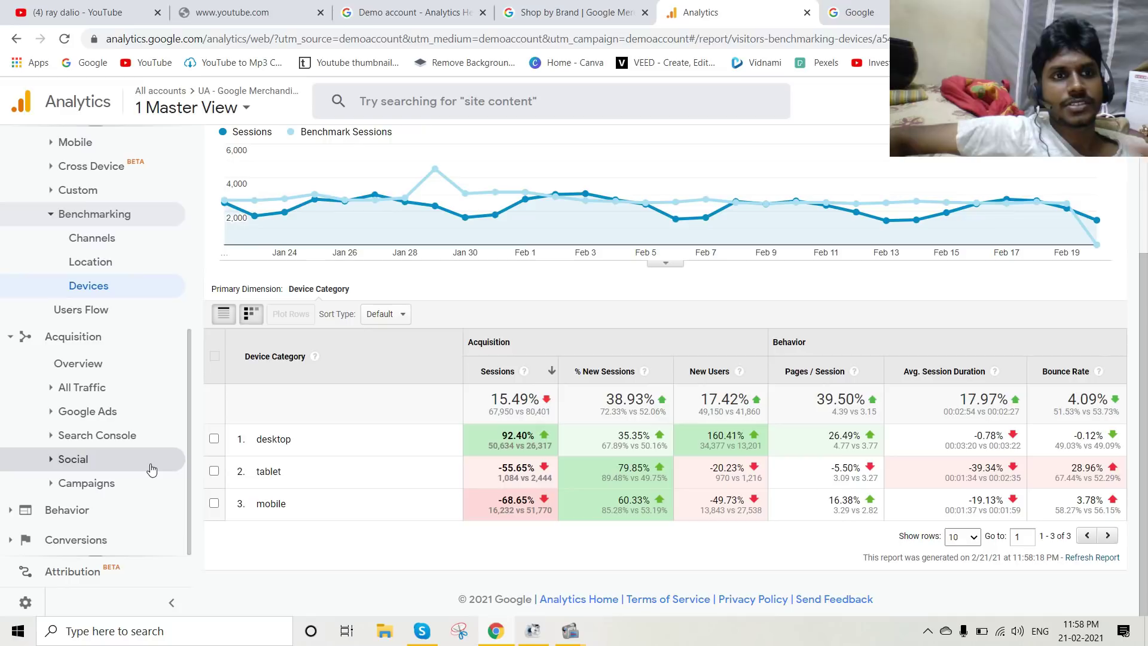
scroll(149, 470, "up", 6)
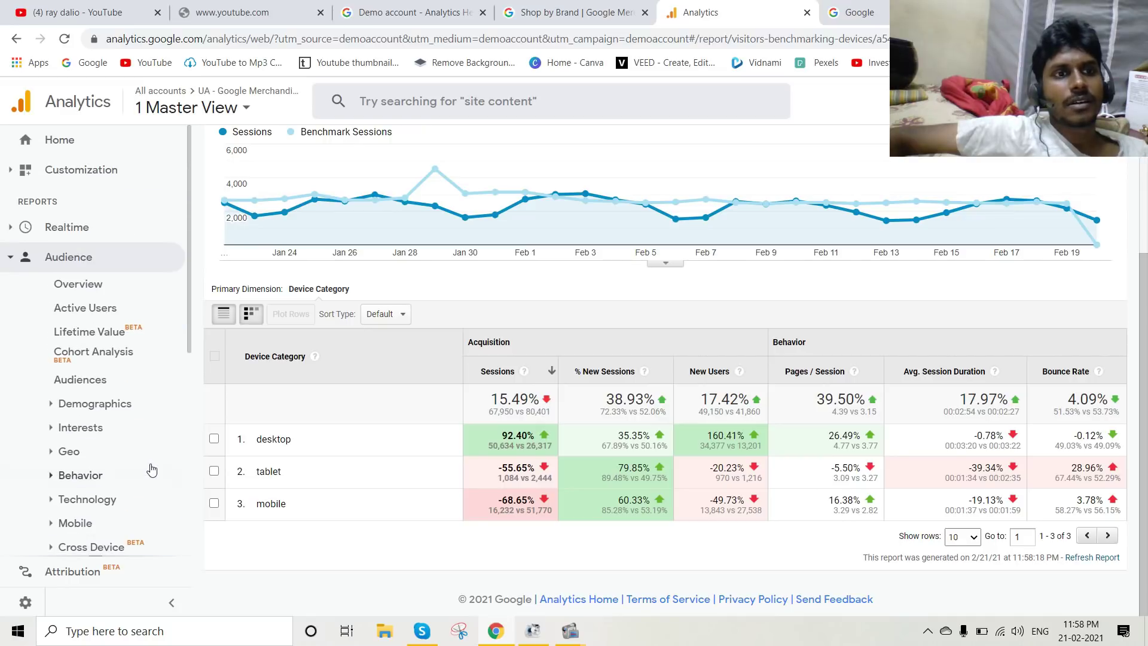
Collapse the Audience section, then open the Channels report under Acquisition's All Traffic and examine its channel grouping table.
left_click(21, 264)
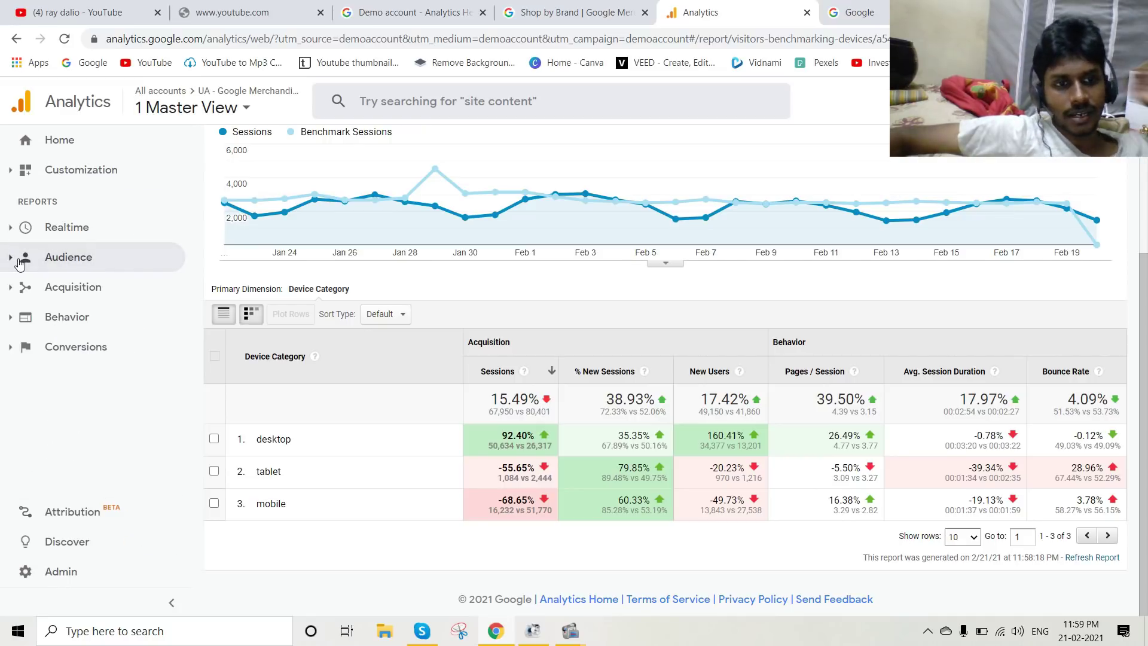
left_click(95, 287)
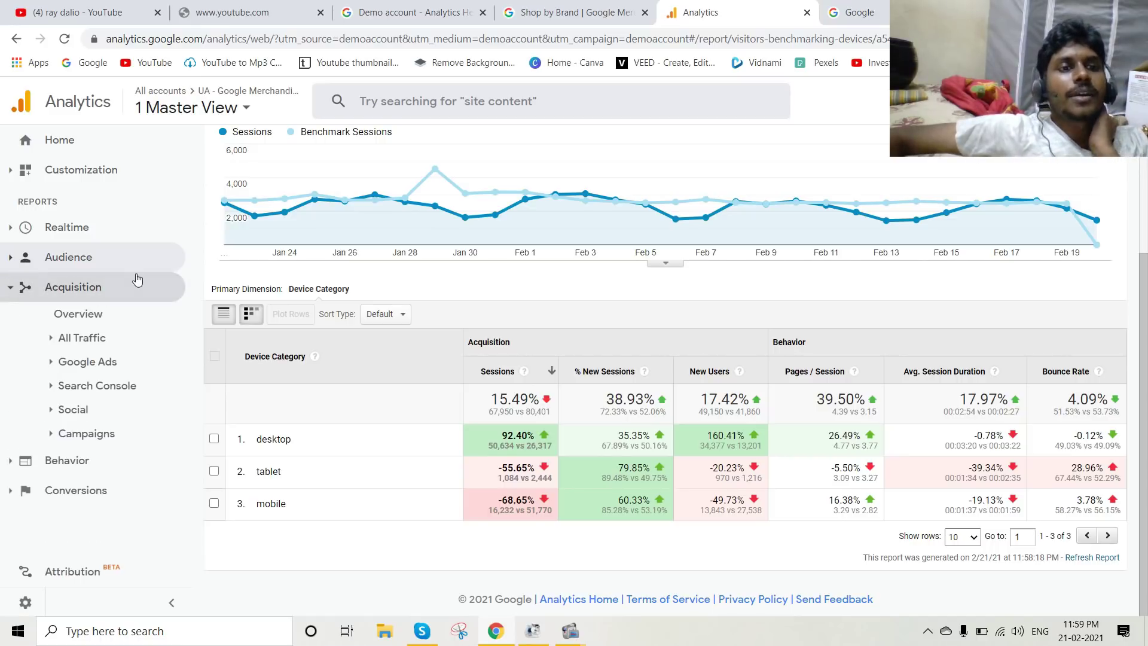
left_click(103, 339)
left_click(109, 371)
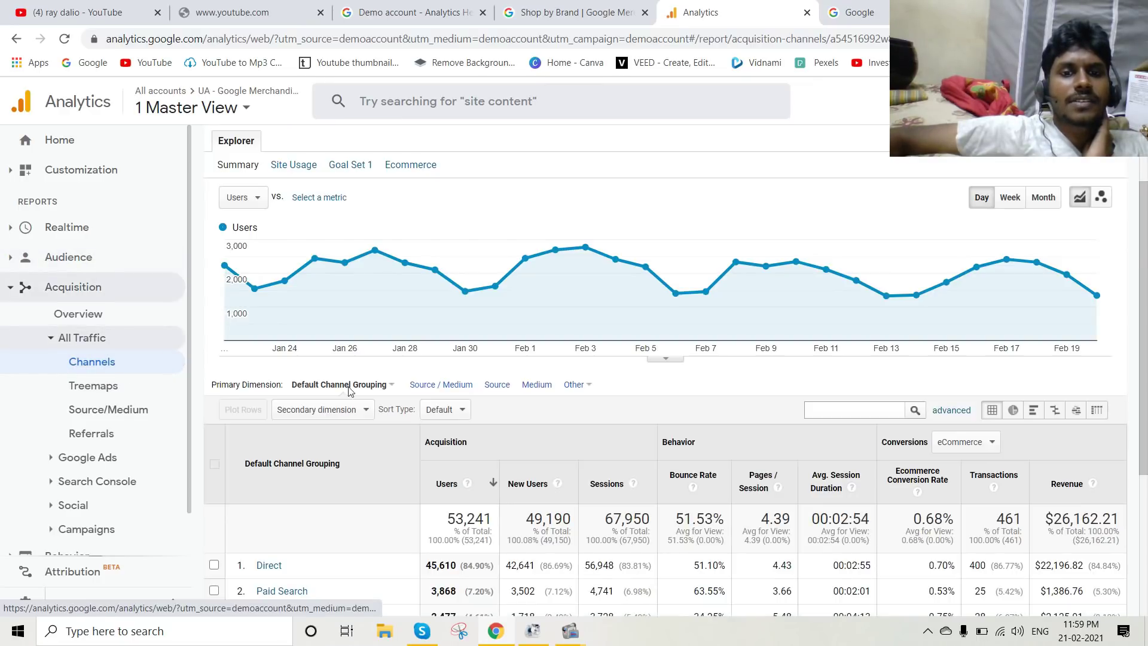
scroll(359, 388, "down", 4)
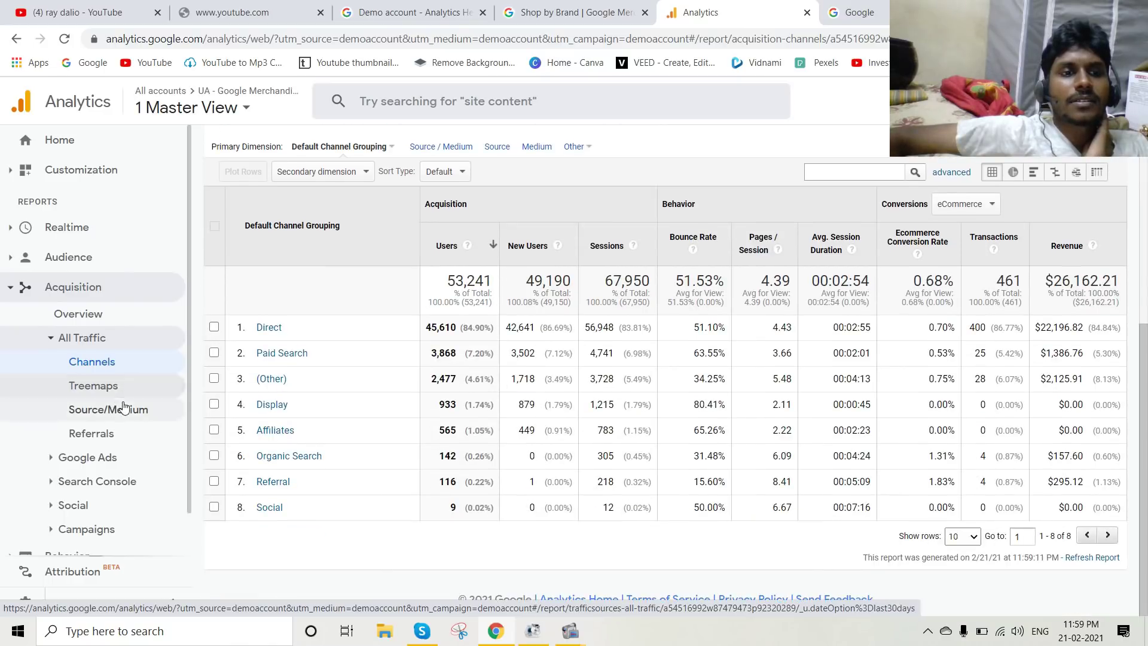
Open the Treemaps report under All Traffic and examine the channel treemap and the table beneath it.
left_click(111, 387)
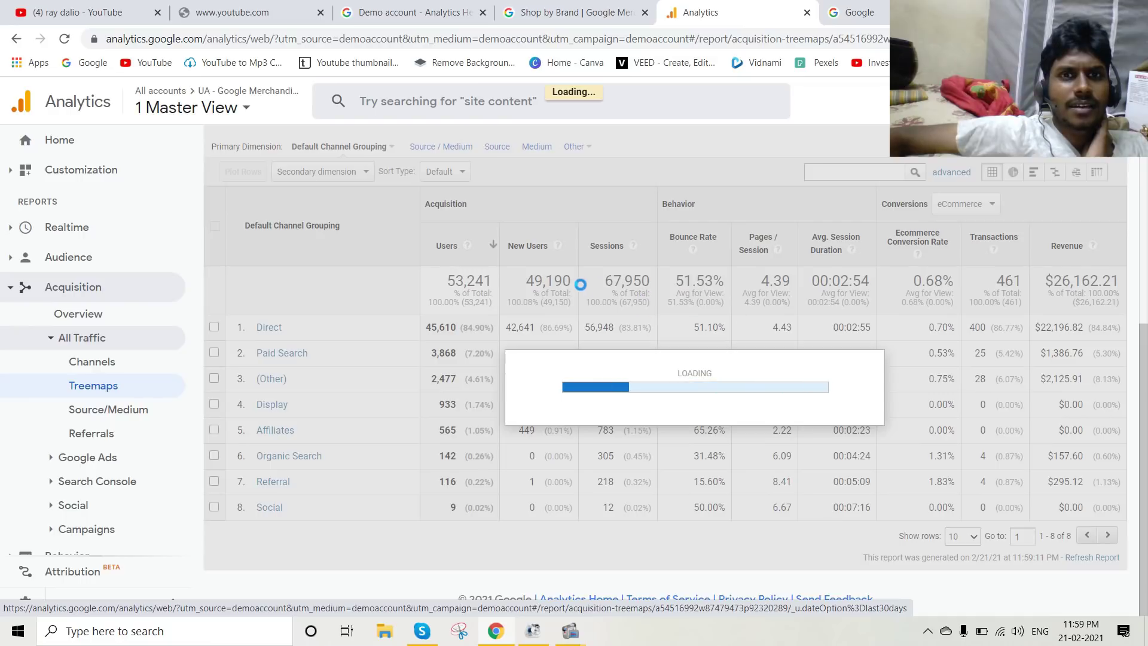
scroll(716, 407, "up", 5)
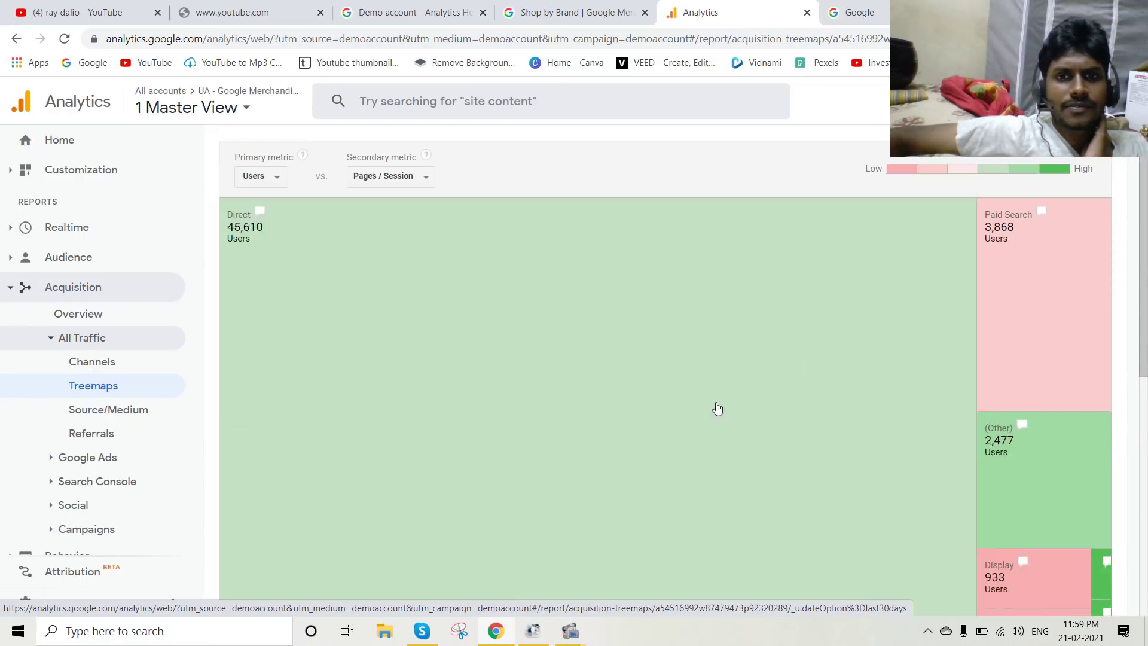
scroll(711, 410, "down", 1)
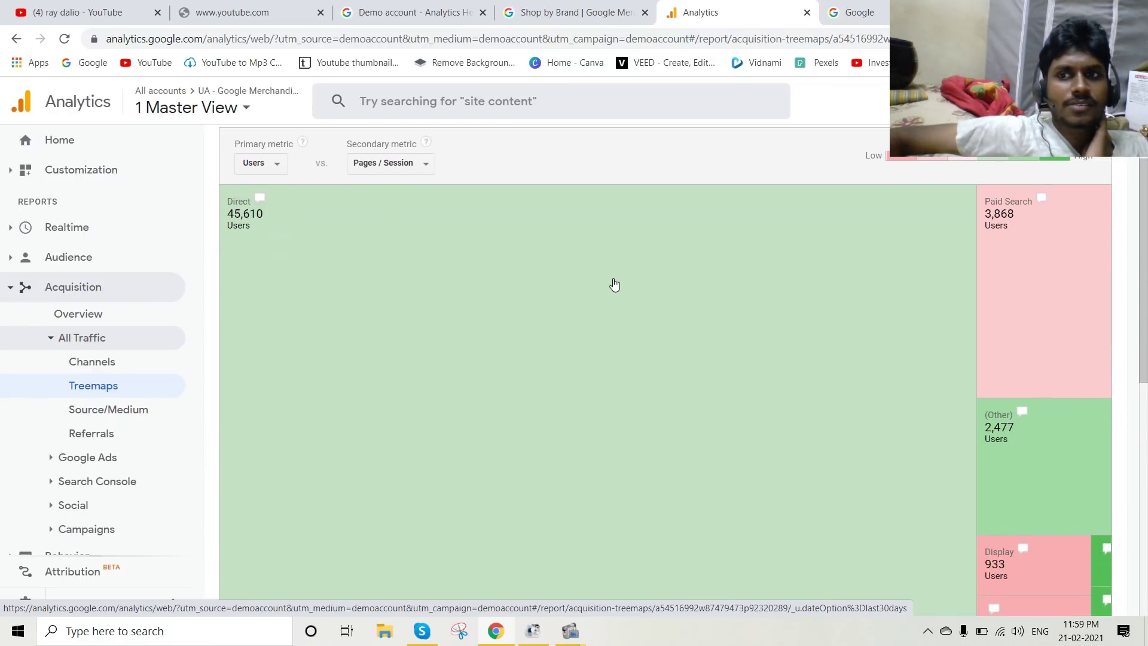
scroll(618, 276, "up", 2)
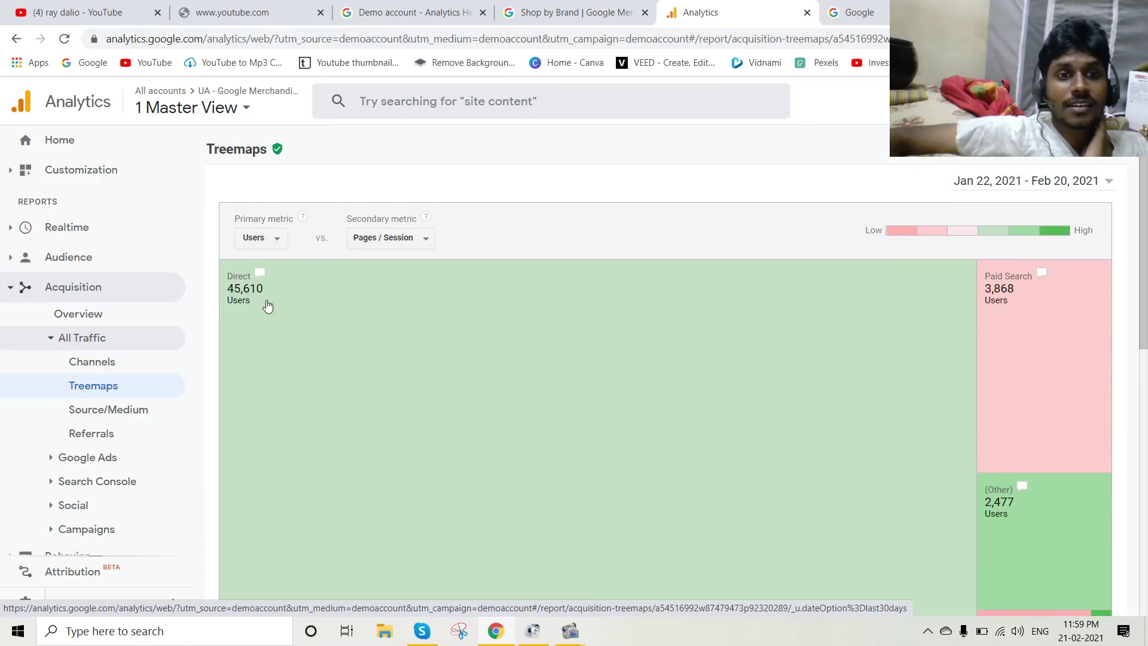
scroll(531, 354, "down", 1)
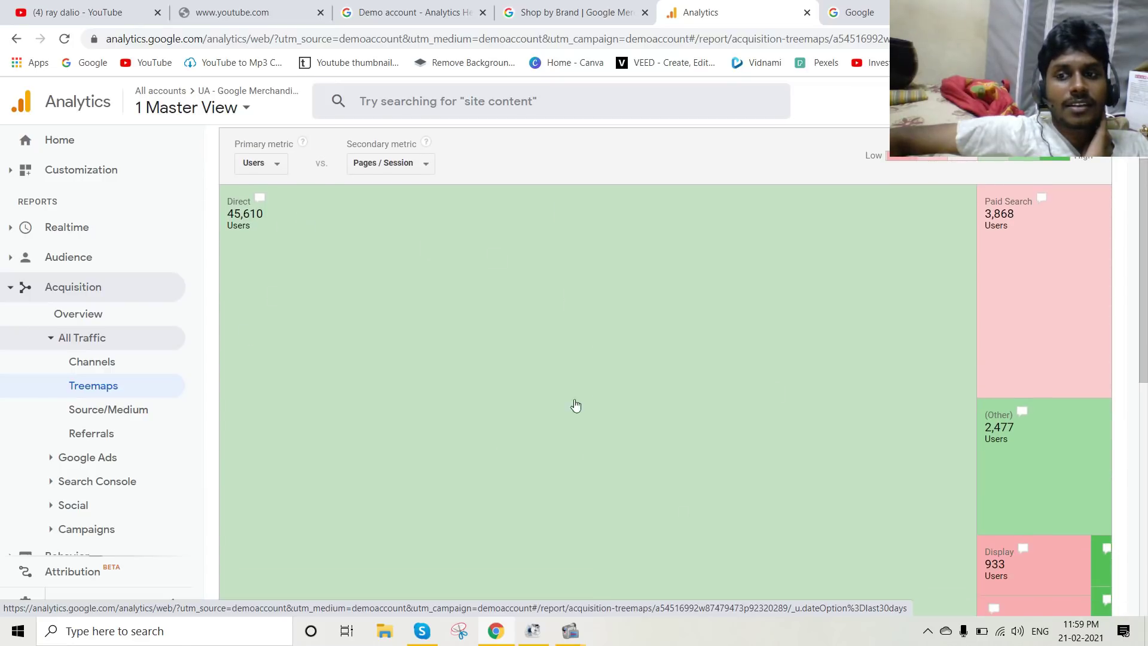
scroll(878, 419, "up", 1)
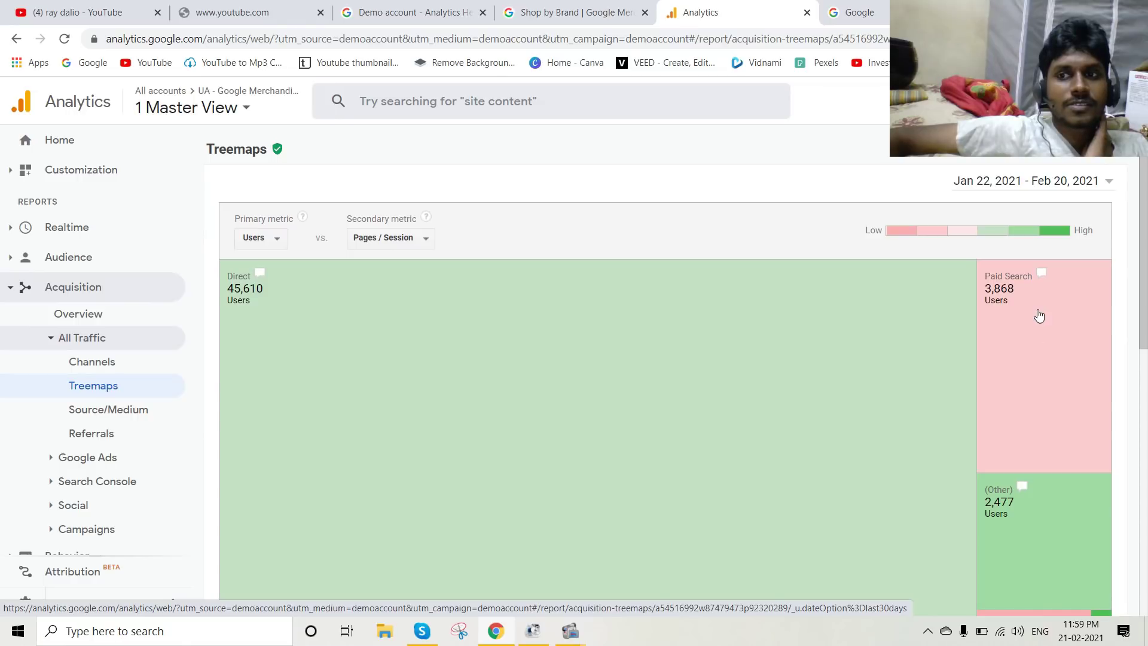
scroll(1059, 403, "down", 4)
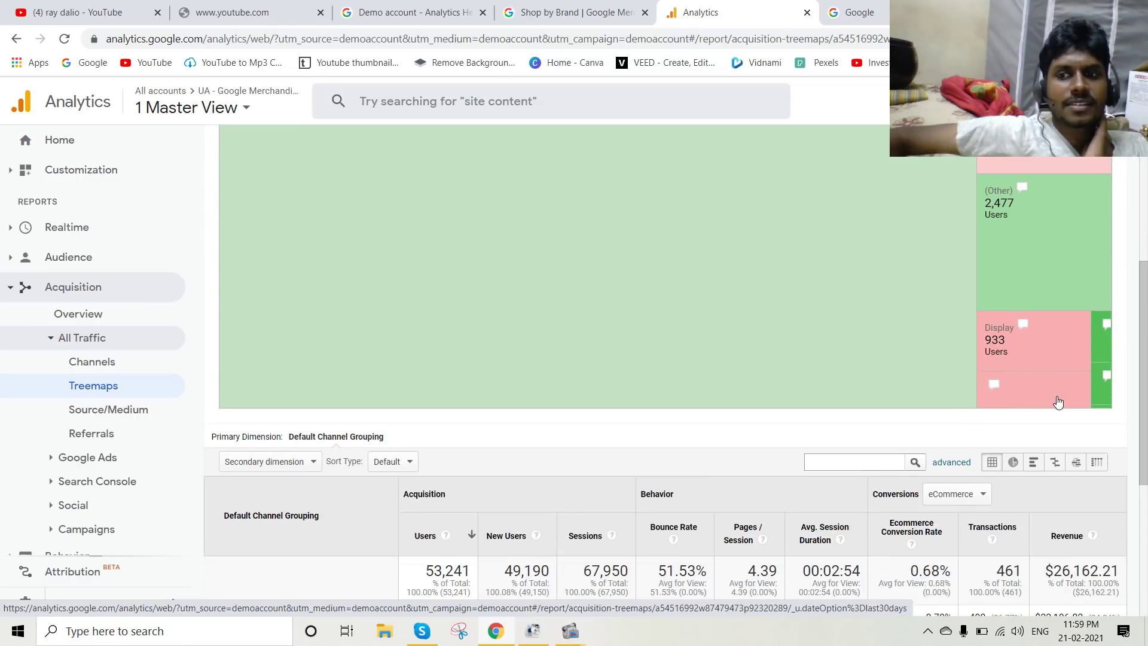
scroll(891, 480, "down", 4)
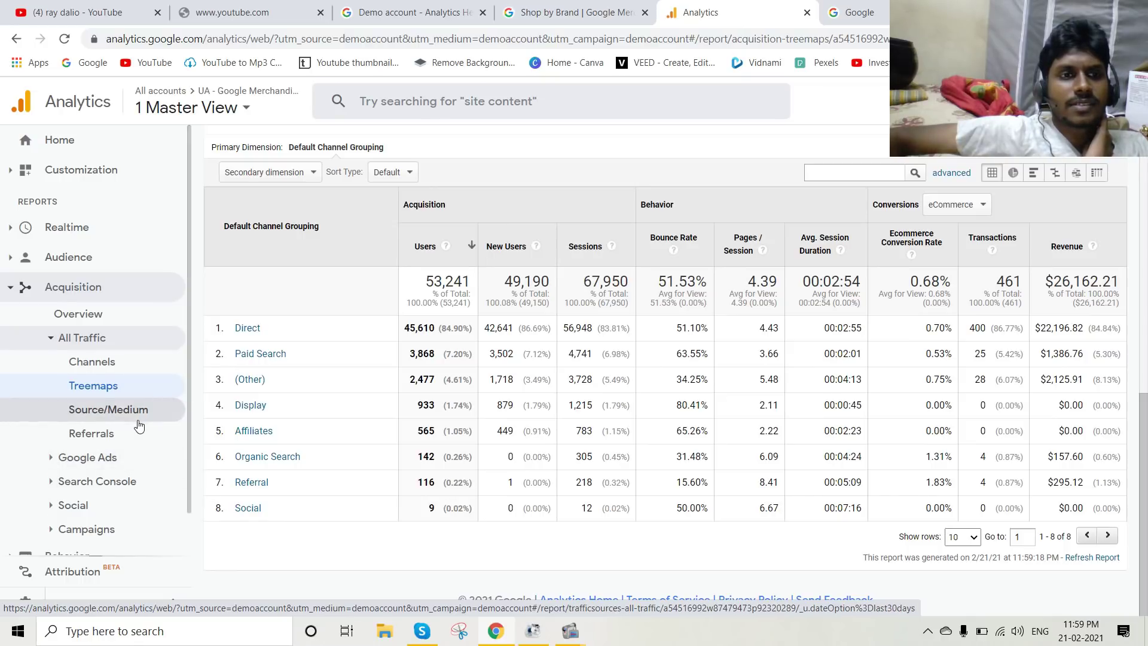
Look through the Google Ads reports under Acquisition and open the Accounts report.
scroll(110, 479, "down", 1)
left_click(75, 414)
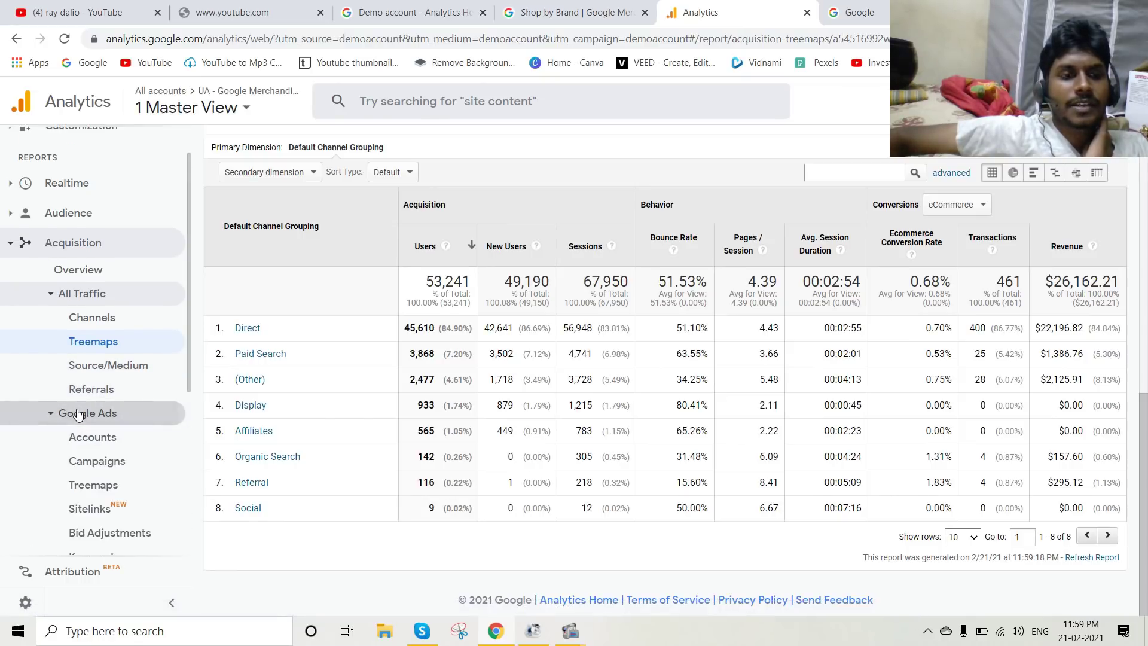
scroll(101, 444, "down", 3)
scroll(99, 490, "up", 1)
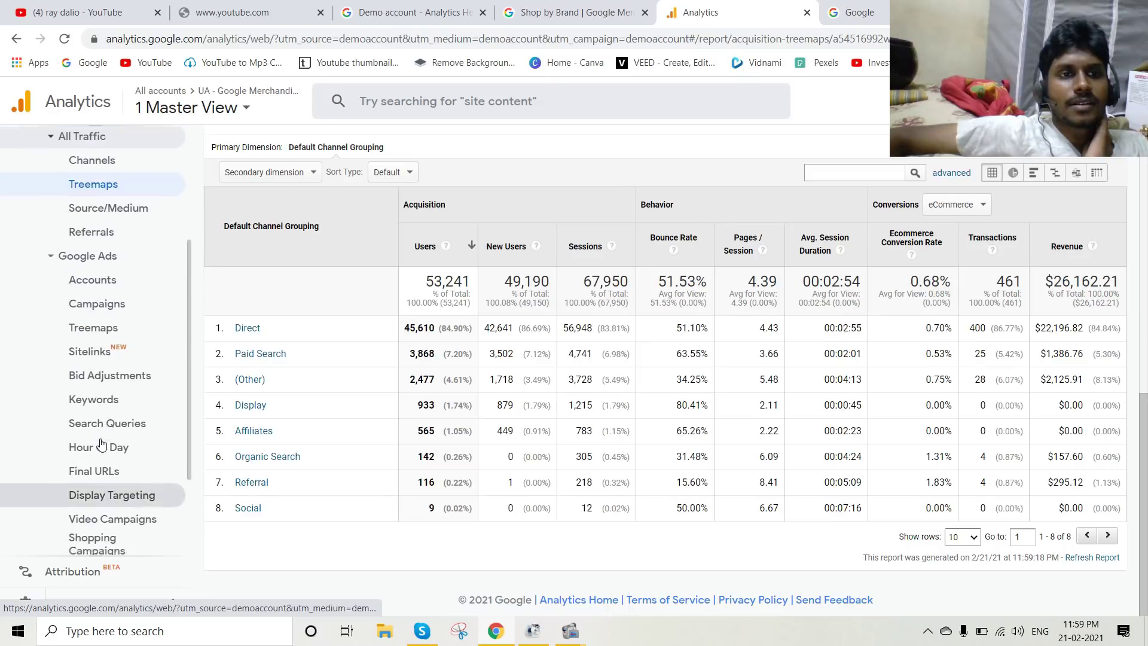
left_click(106, 290)
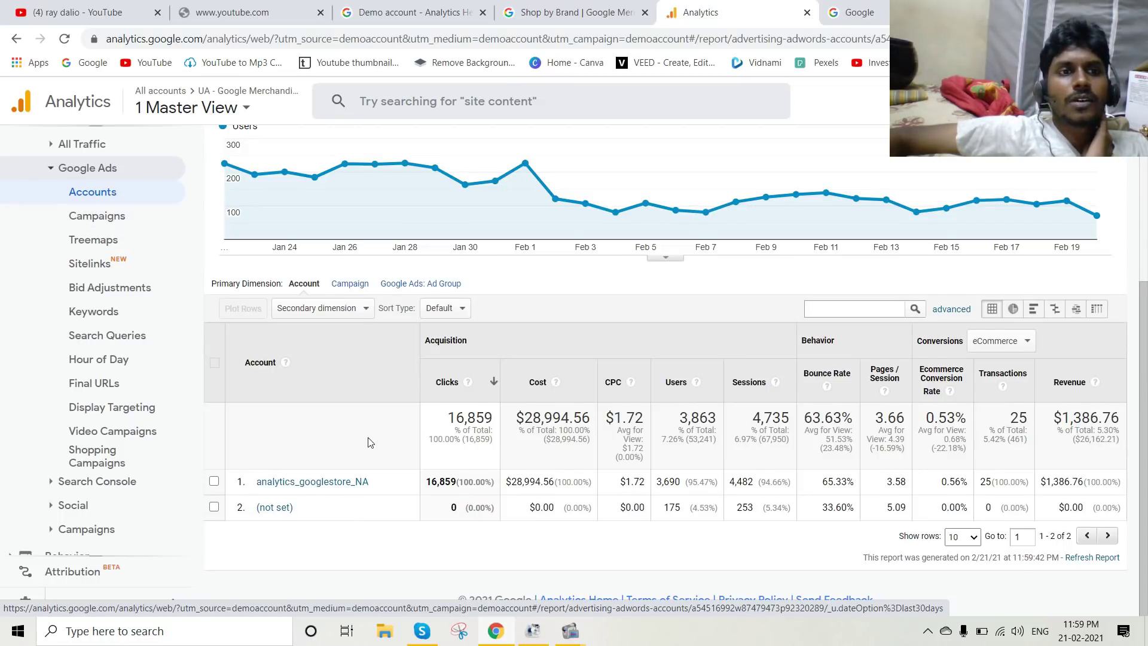
Examine the Google Ads Accounts report, highlighting the total bounce rate and total revenue in the table.
scroll(370, 442, "up", 3)
scroll(372, 447, "down", 3)
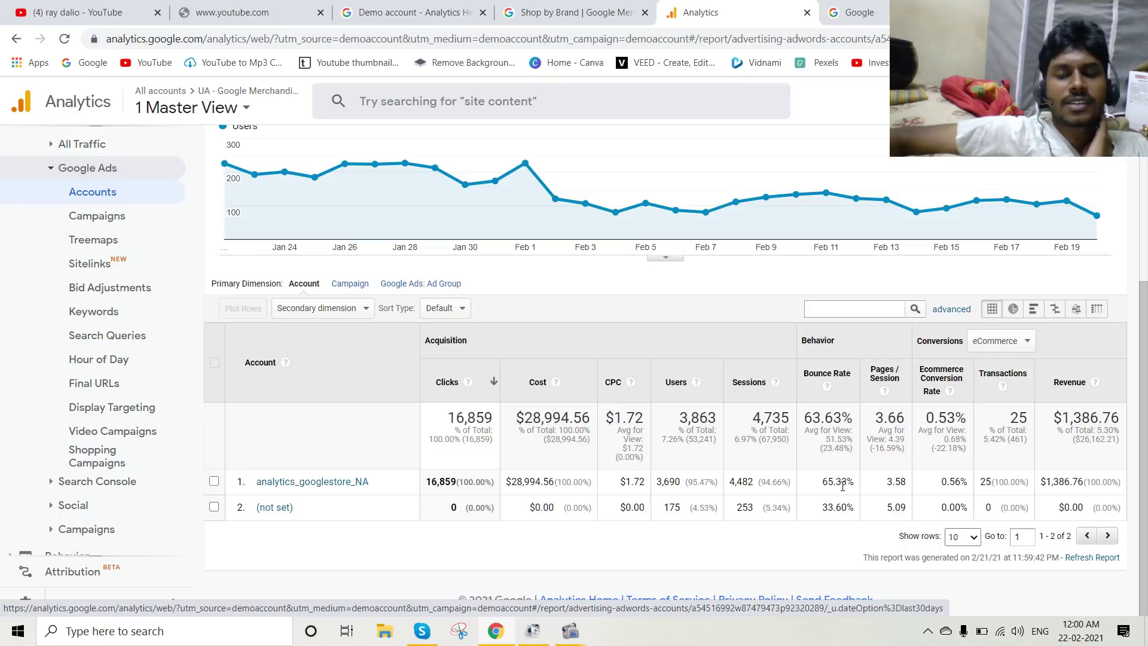
mouse_move(812, 417)
left_mouse_down()
mouse_move(853, 421)
mouse_move(777, 426)
mouse_move(803, 417)
left_mouse_up()
left_click(843, 439)
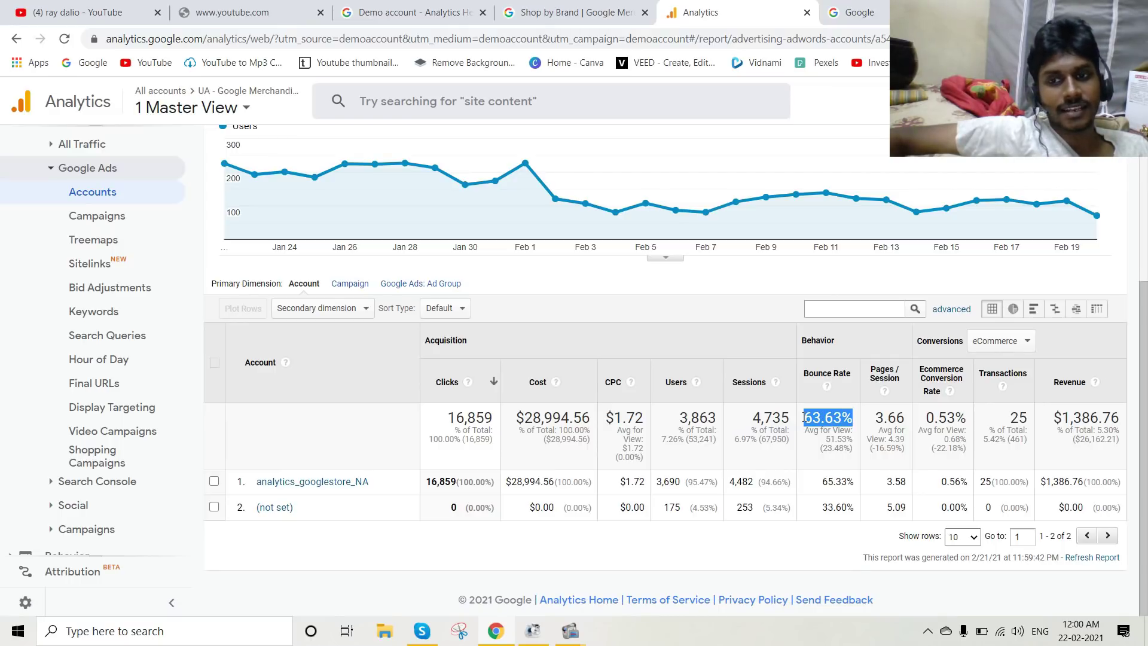
left_click(828, 448)
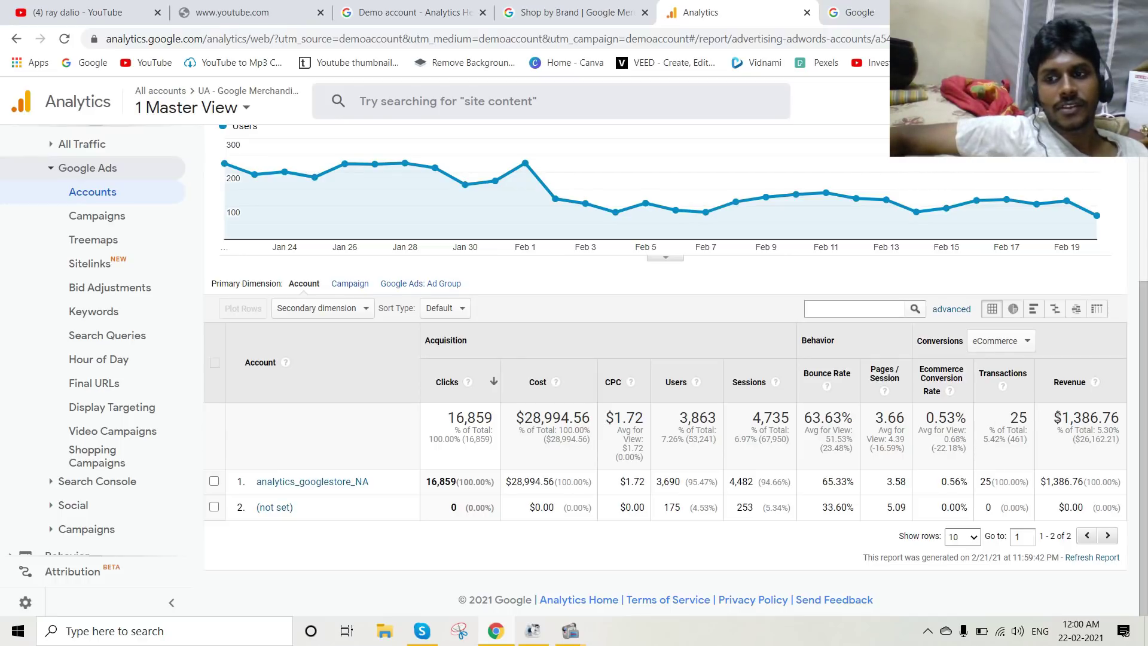
left_click_drag(1079, 417, 1123, 419)
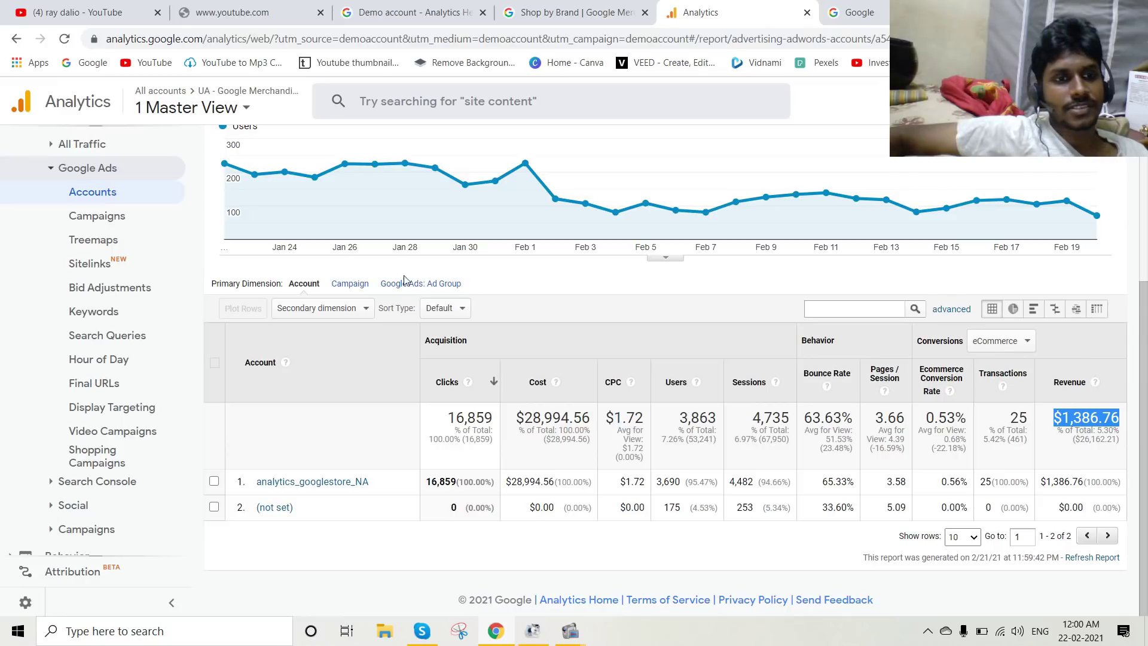
left_click(570, 631)
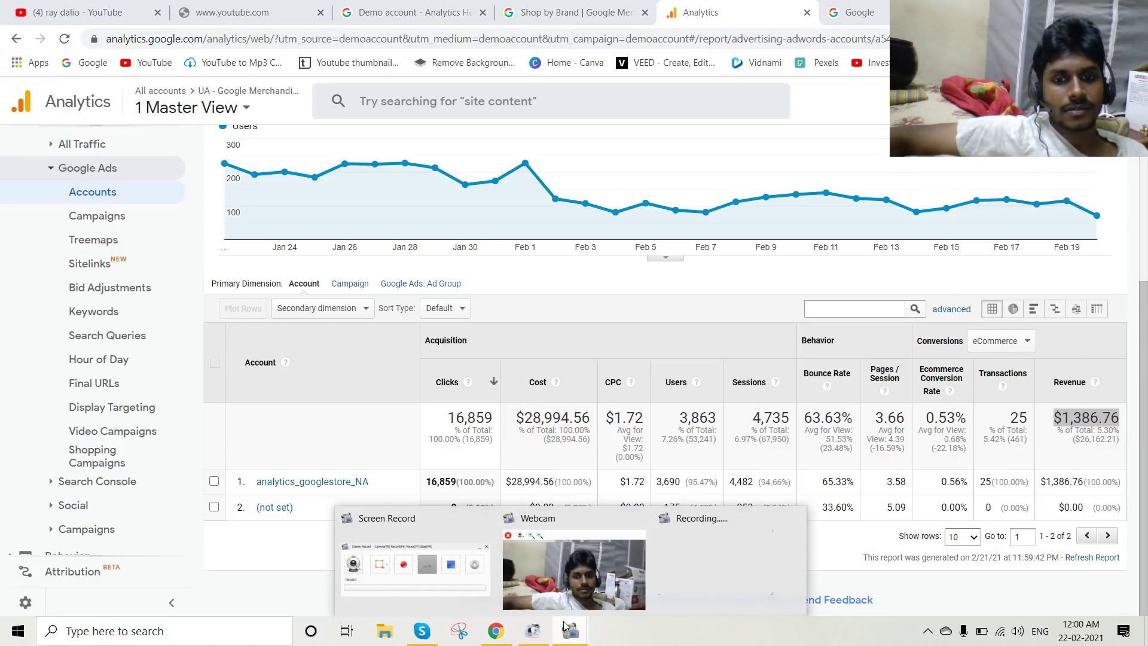
left_click(467, 573)
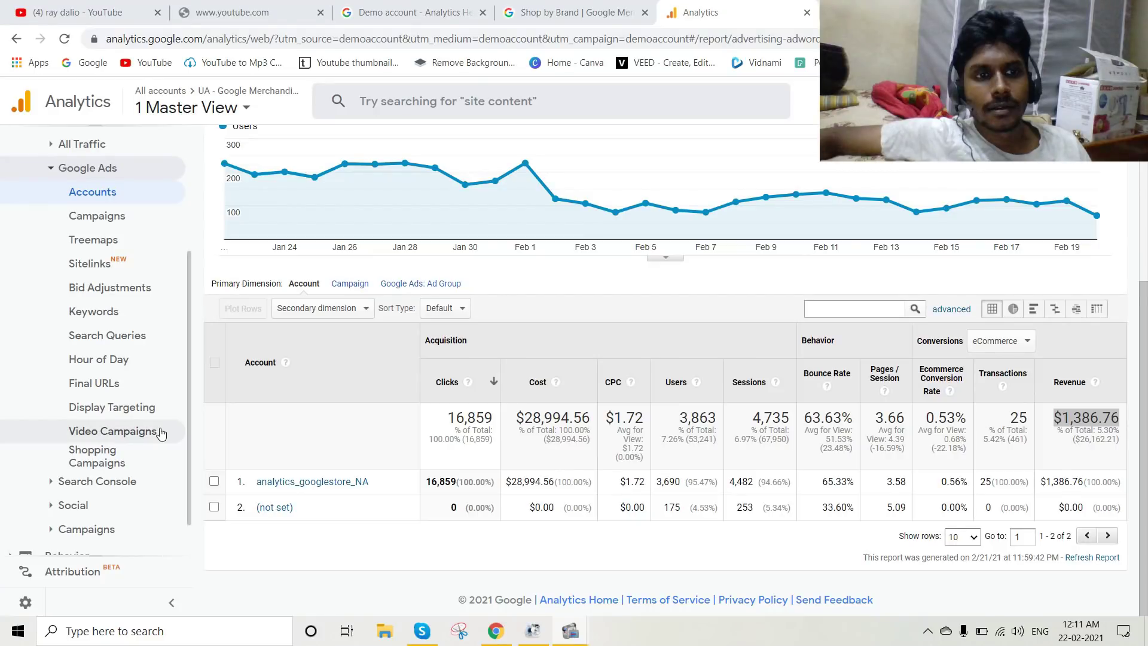
mouse_move(570, 631)
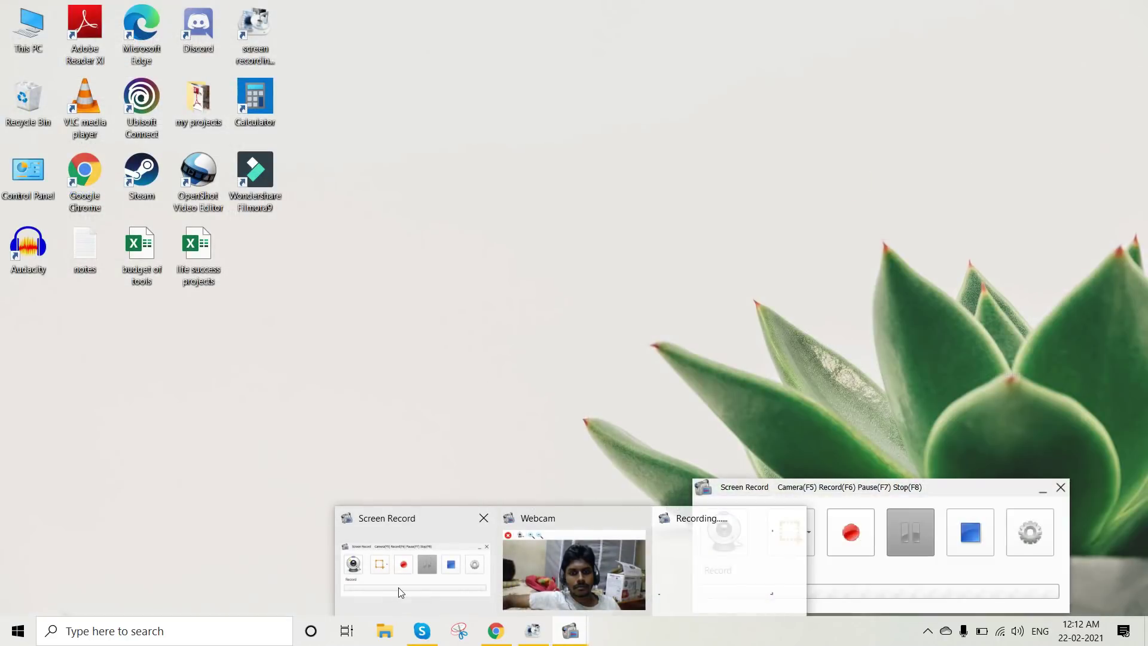
left_click(398, 587)
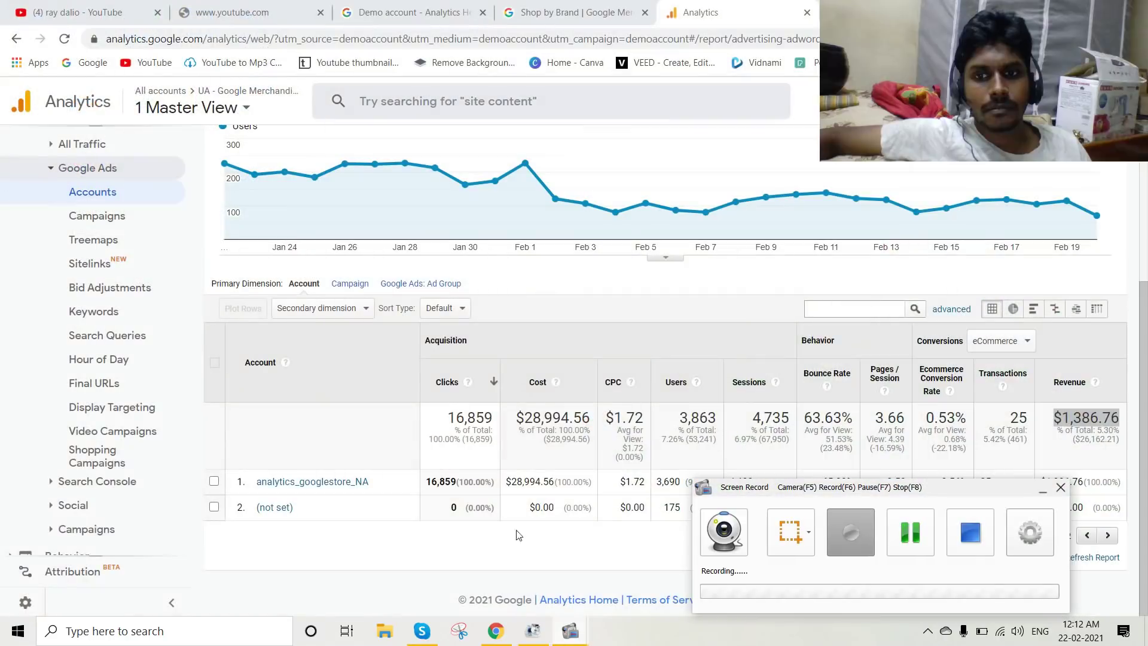
left_click(1043, 499)
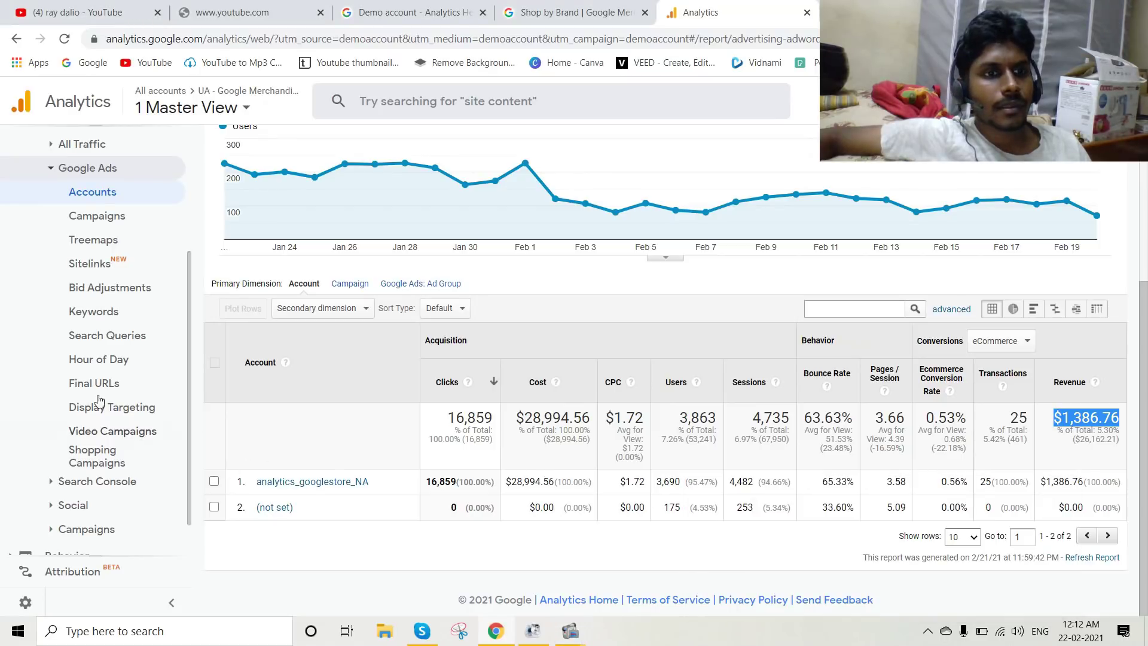
Expand the Behavior section, look through its reports and open the Behavior Overview report.
scroll(96, 382, "down", 1)
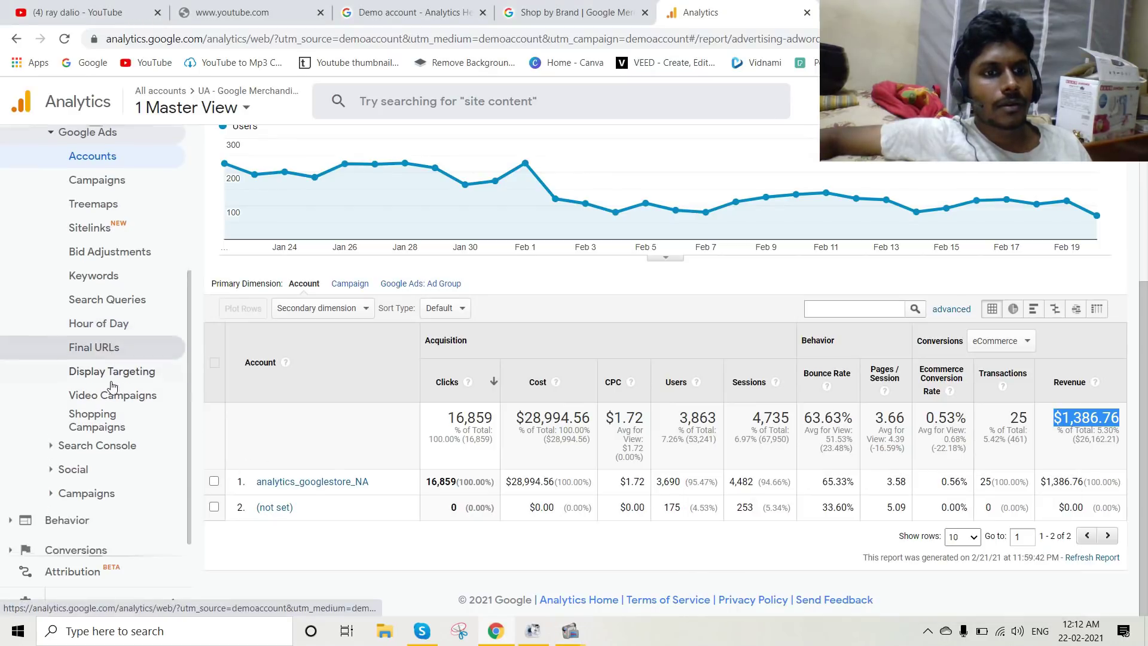
left_click(93, 509)
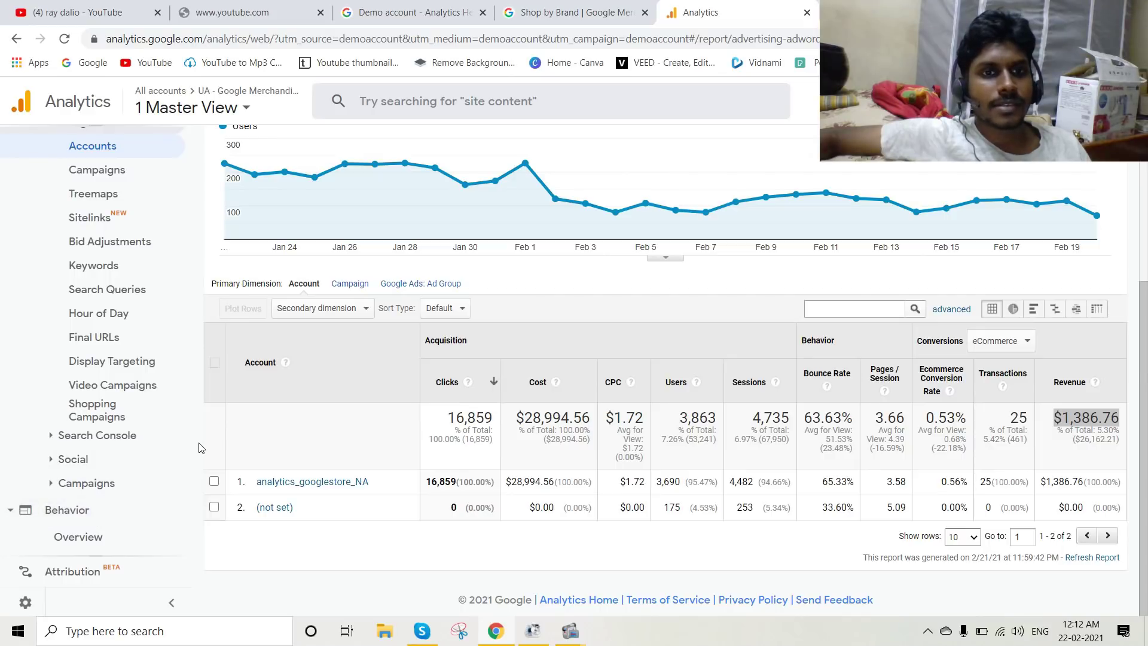
scroll(107, 479, "down", 4)
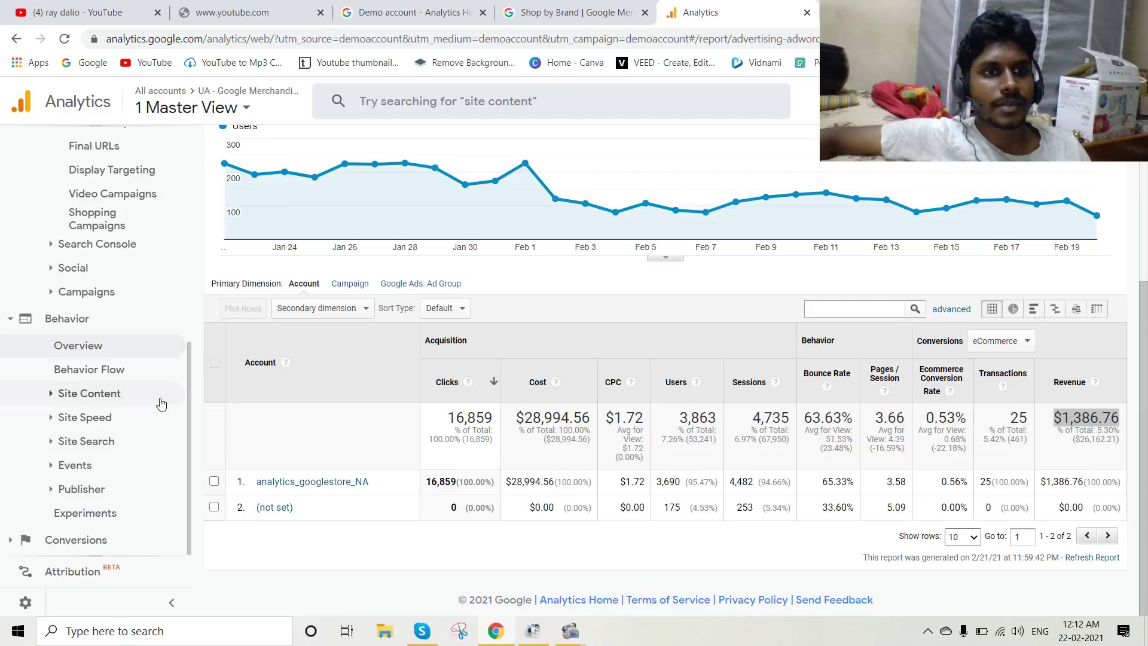
scroll(146, 397, "up", 1)
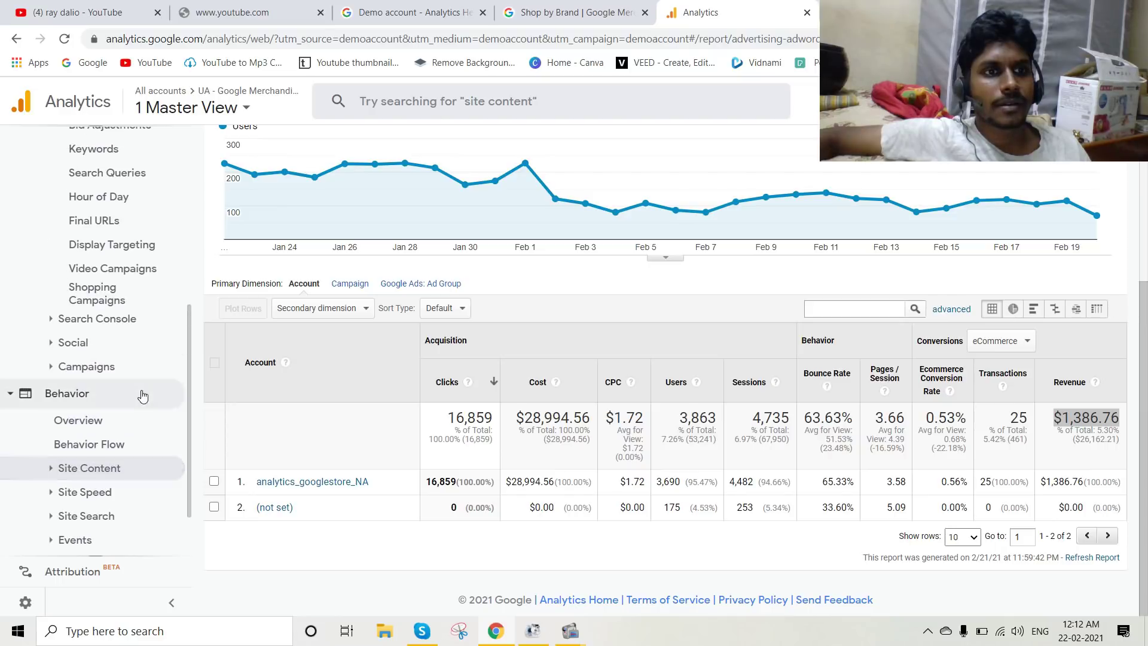
left_click(102, 421)
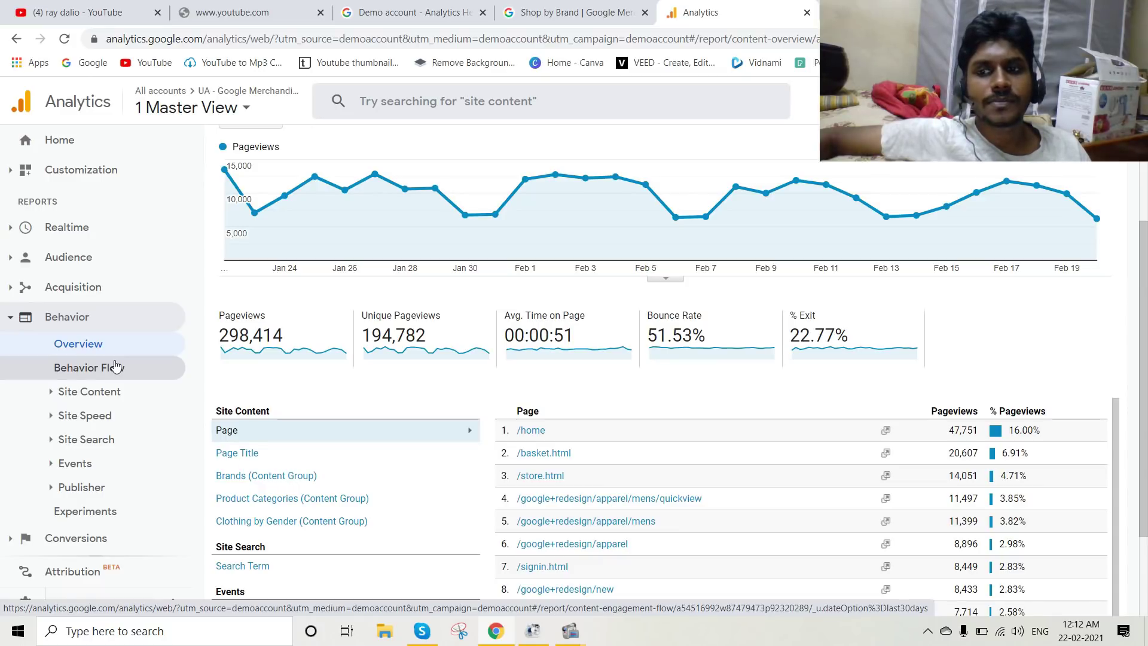
Open the All Pages report under Behavior's Site Content and examine the page table.
left_click(98, 393)
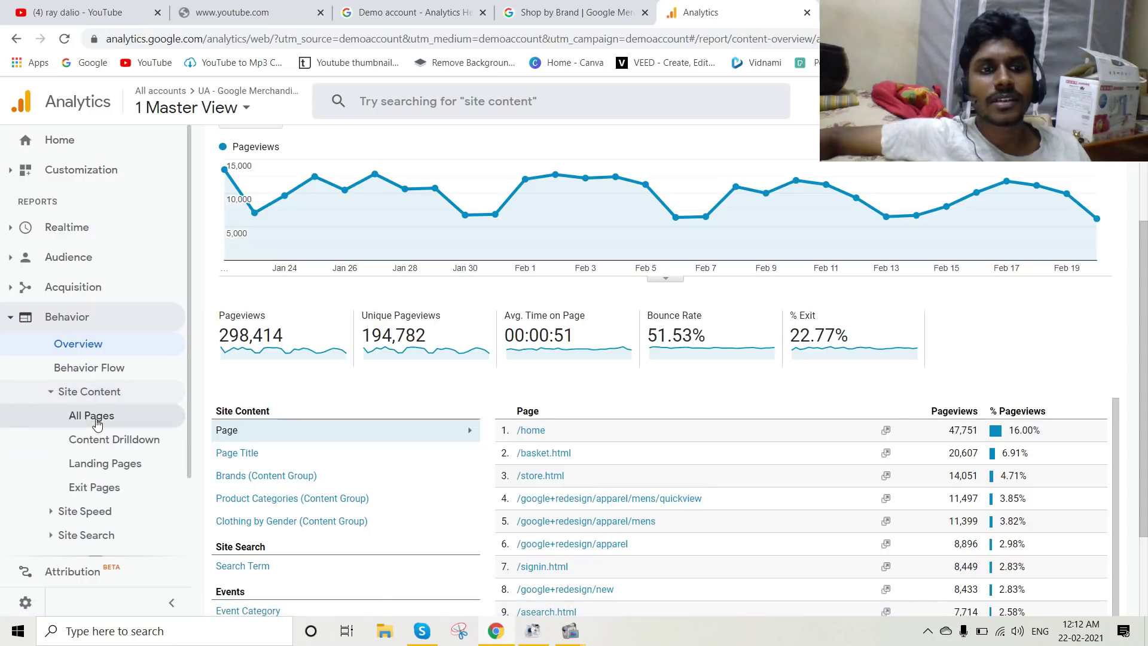
left_click(91, 415)
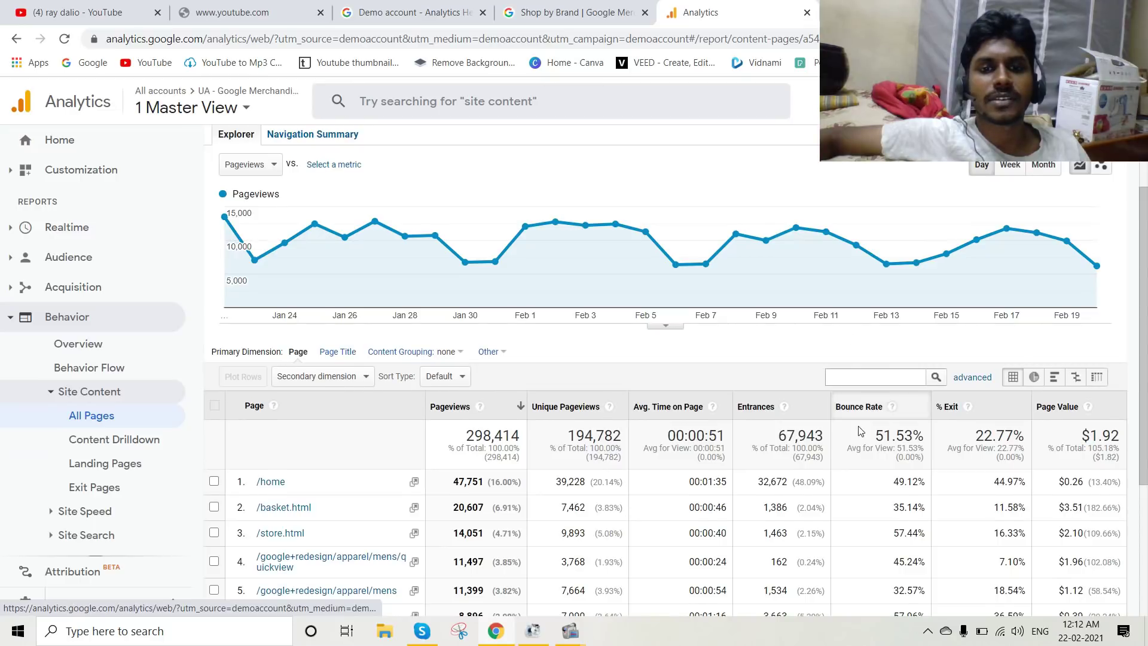
scroll(540, 374, "down", 4)
scroll(728, 448, "up", 1)
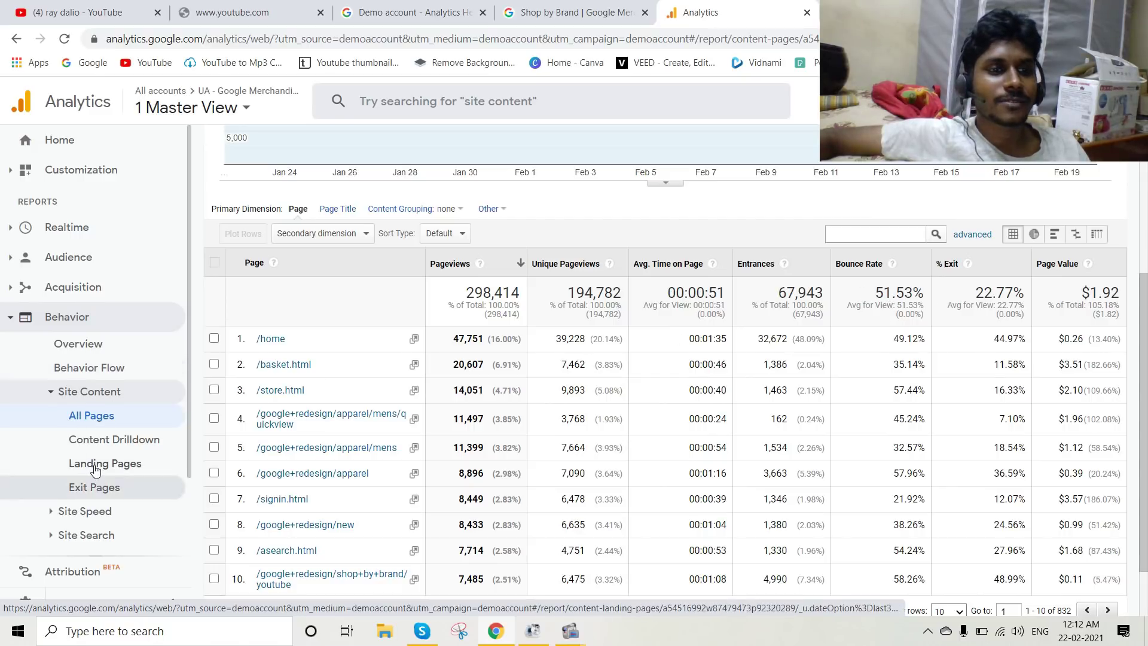
Open the Site Speed Overview report and view the average page load times by country.
scroll(89, 472, "down", 2)
left_click(96, 419)
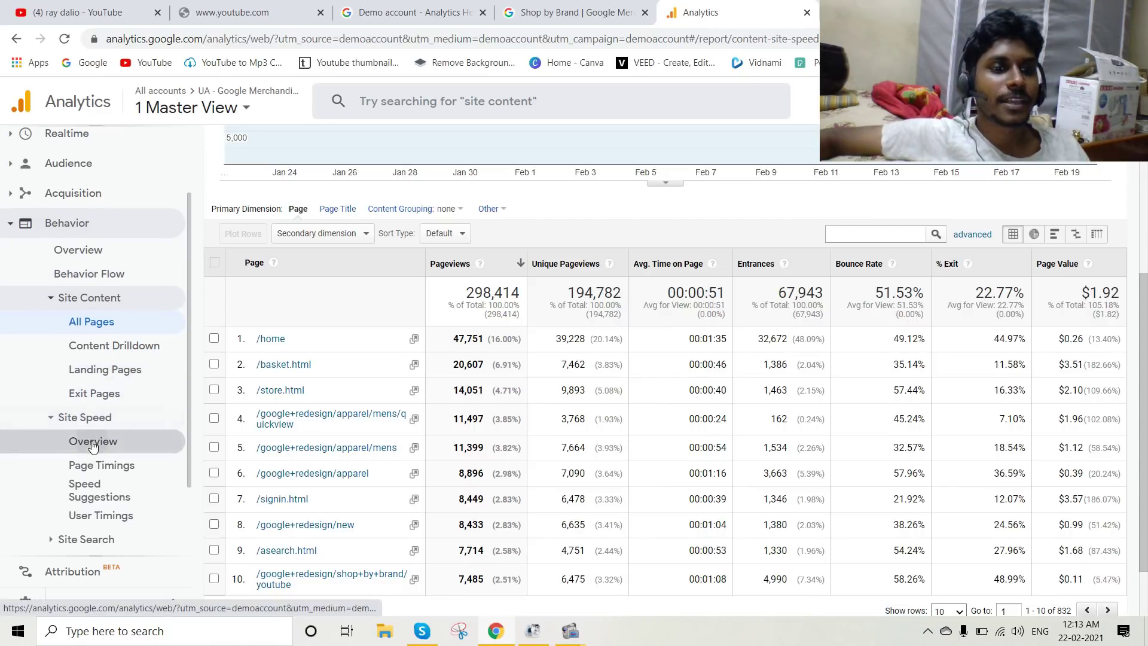
left_click(96, 442)
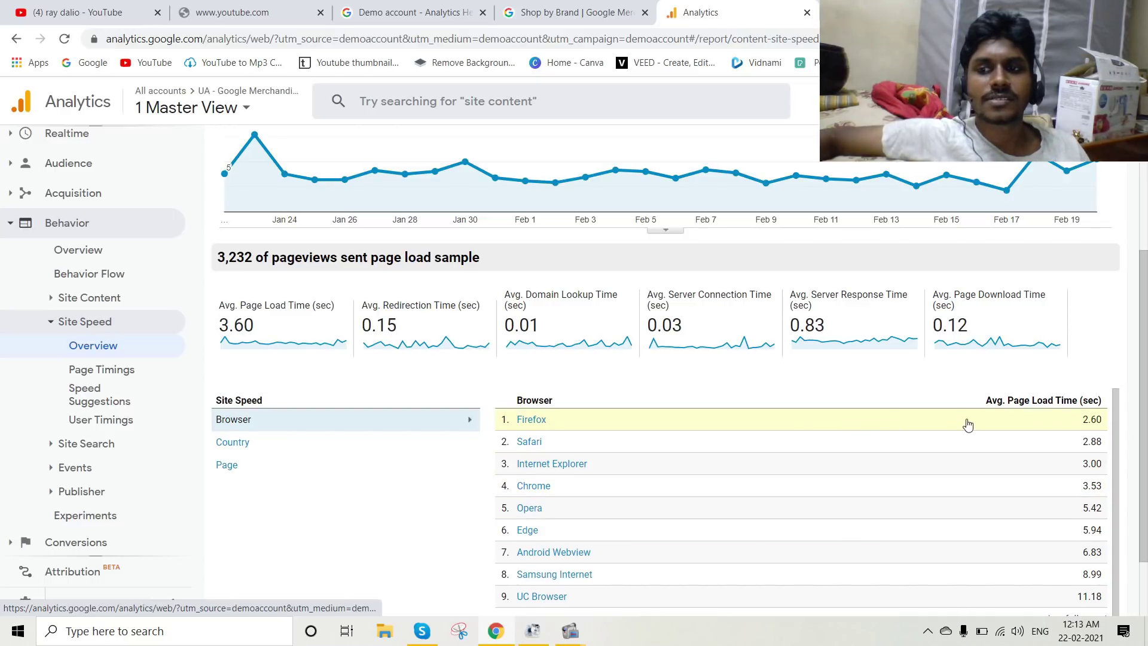
left_click(368, 444)
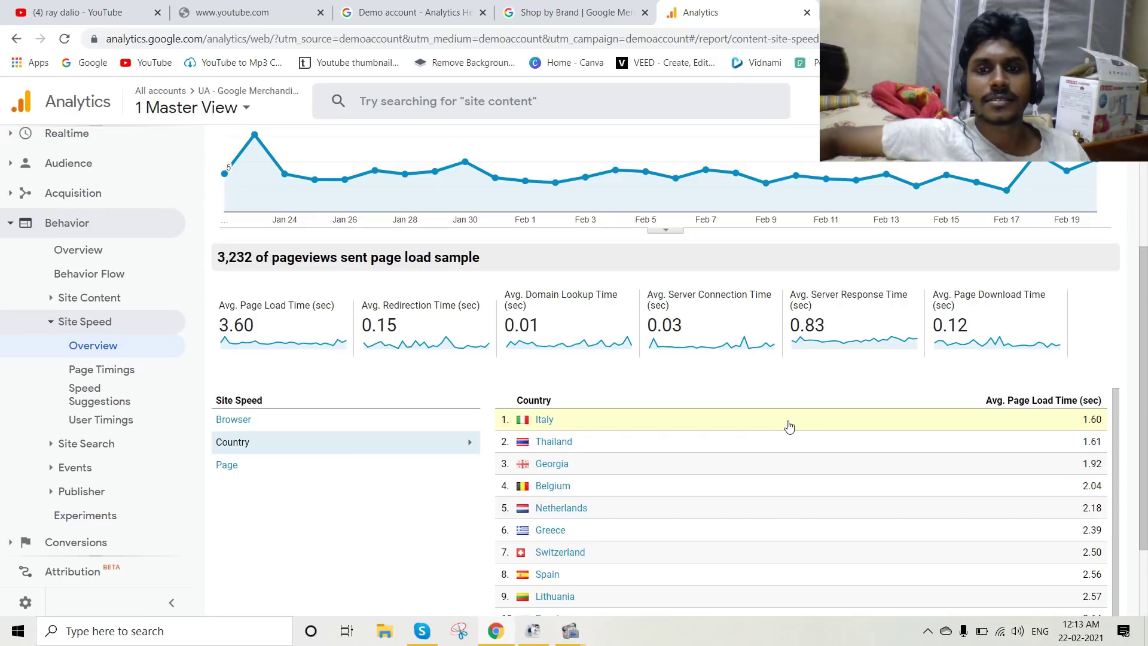
scroll(790, 426, "down", 2)
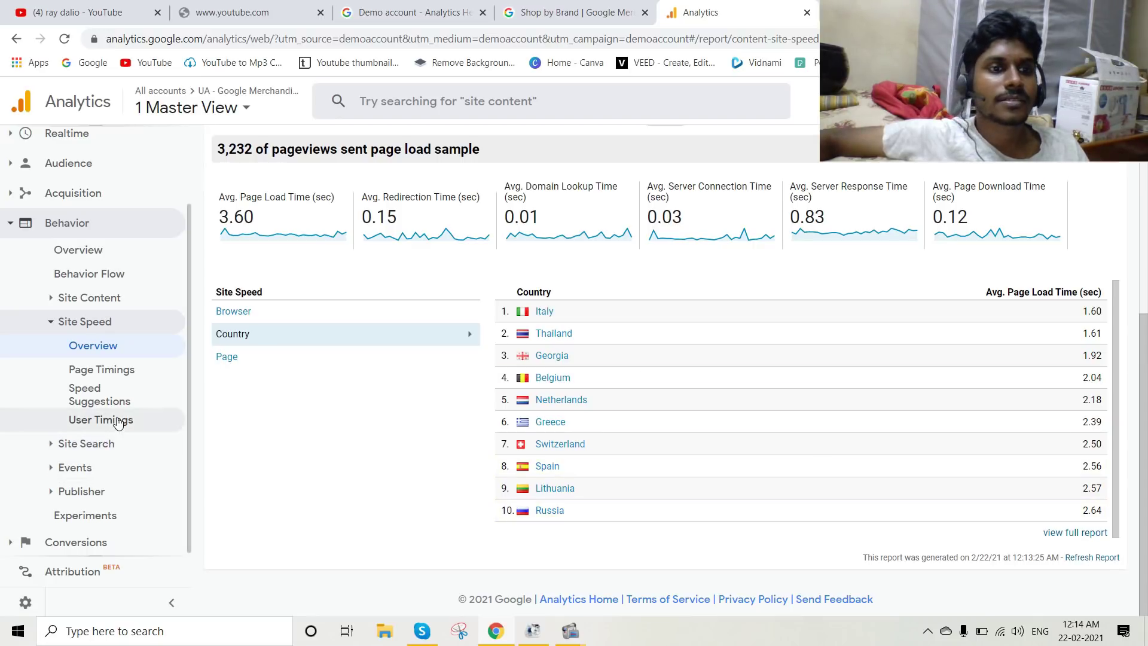
Examine the Page Timings report's load times per page, then open the User Timings report under Site Speed.
left_click(119, 369)
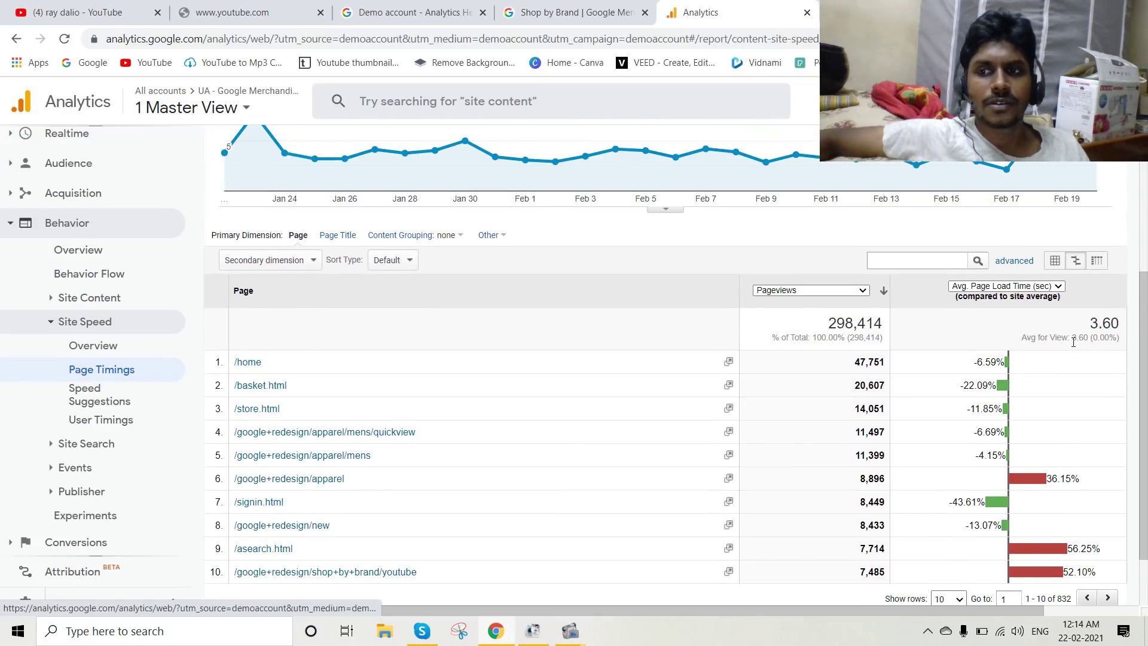
scroll(1099, 458, "down", 1)
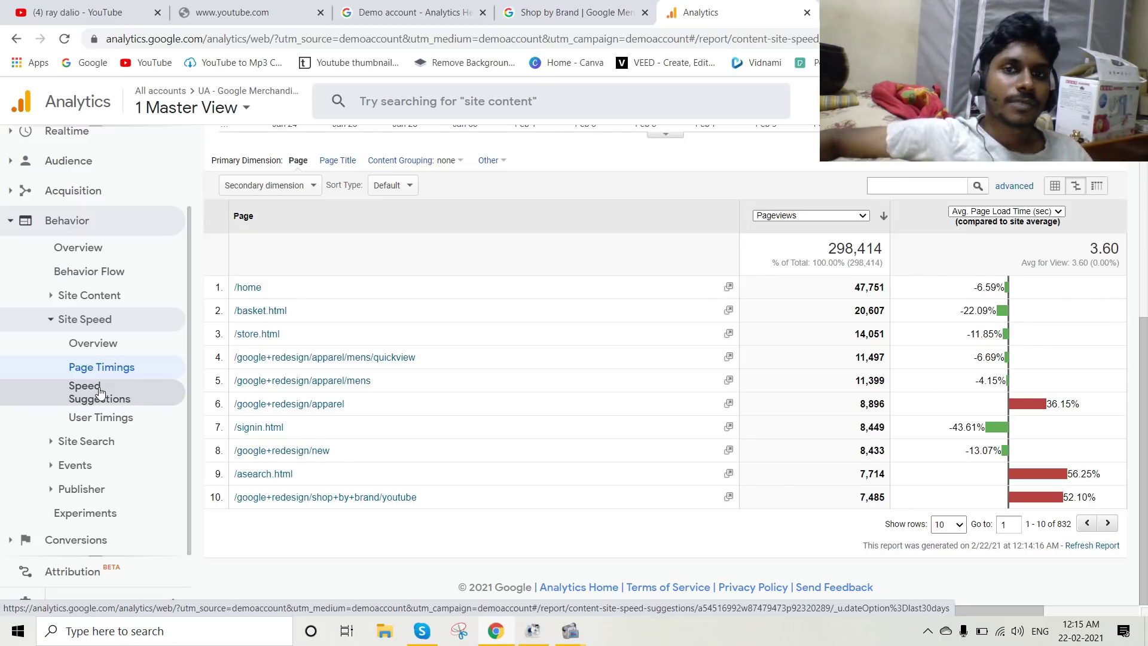
left_click(122, 421)
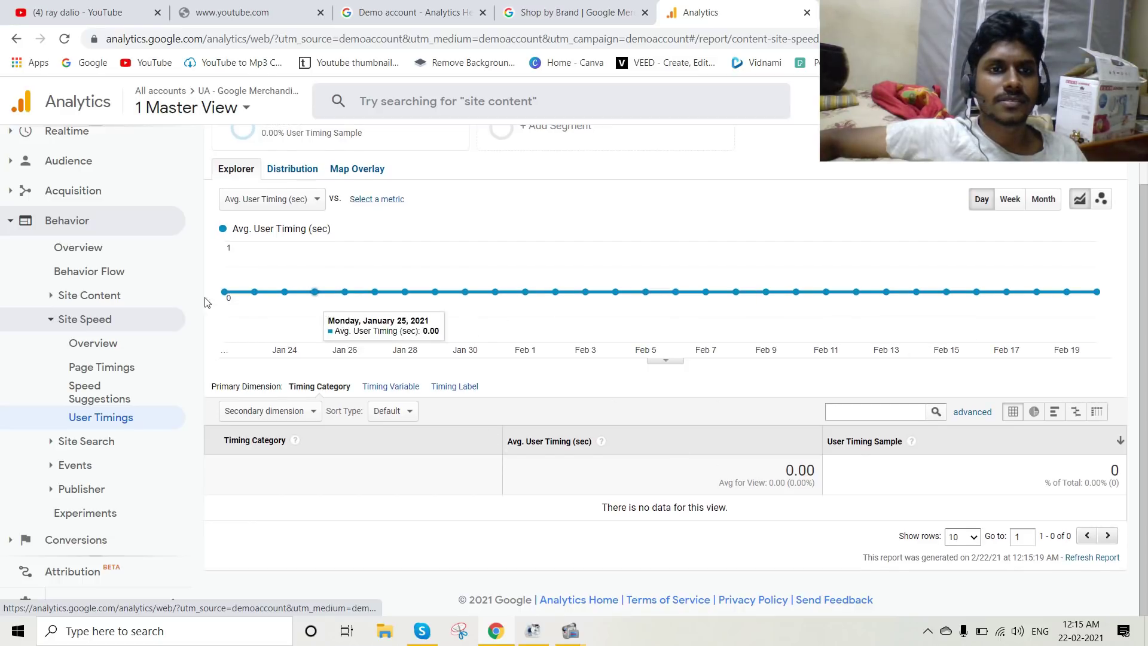
Expand Site Search under Behavior and open its Overview report followed by its Usage report.
left_click(99, 440)
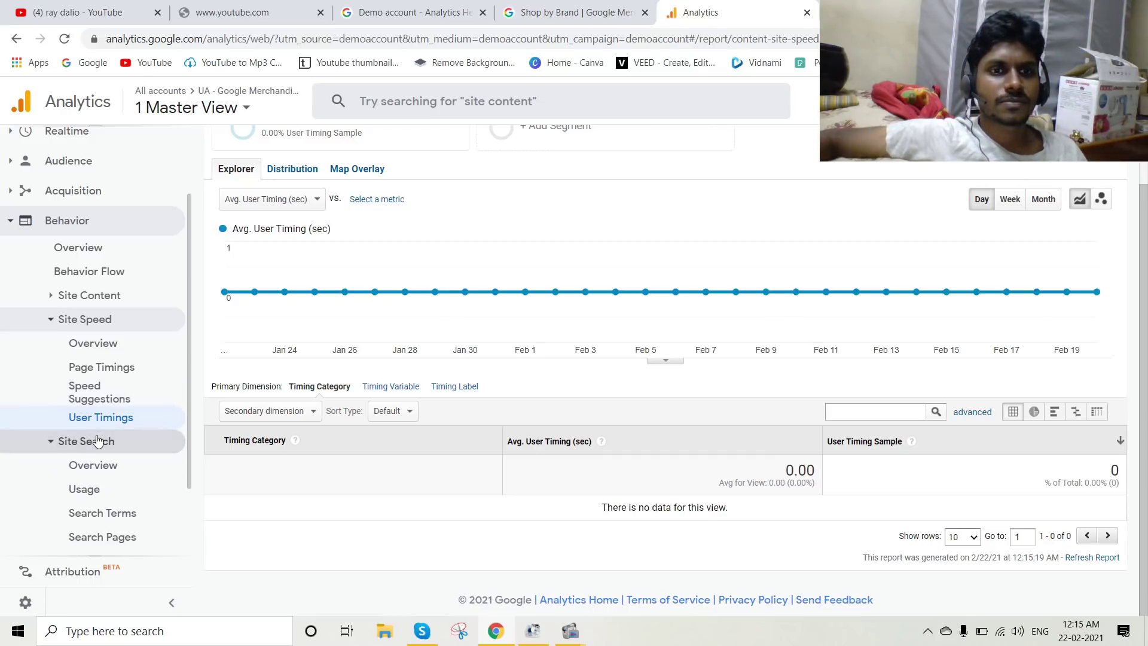
left_click(93, 466)
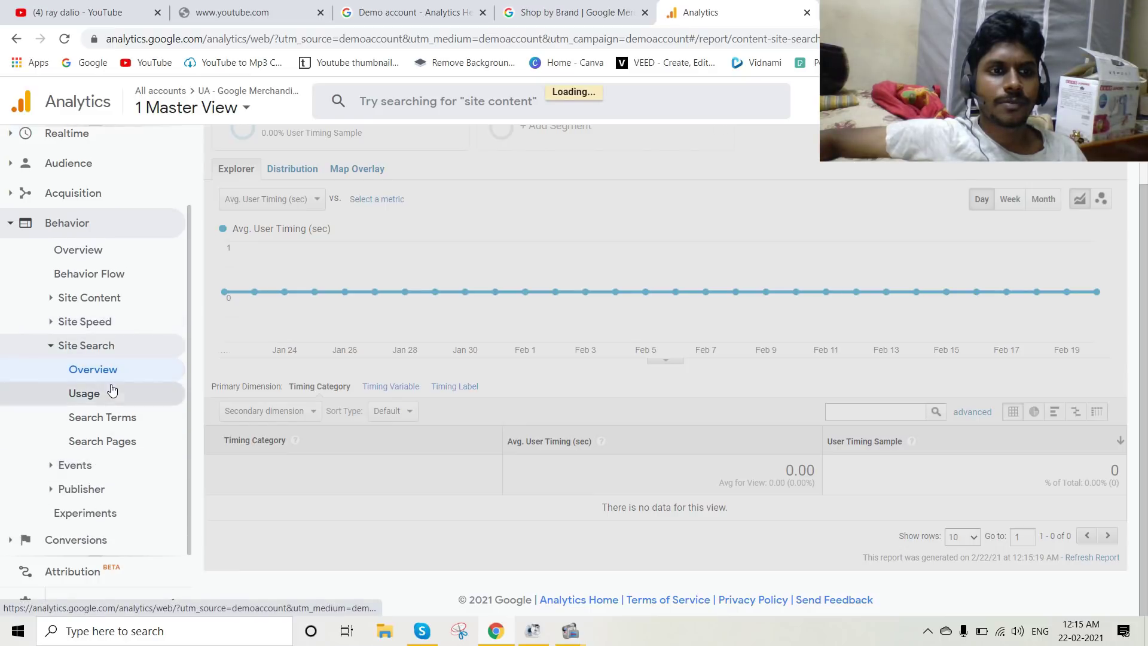
left_click(113, 392)
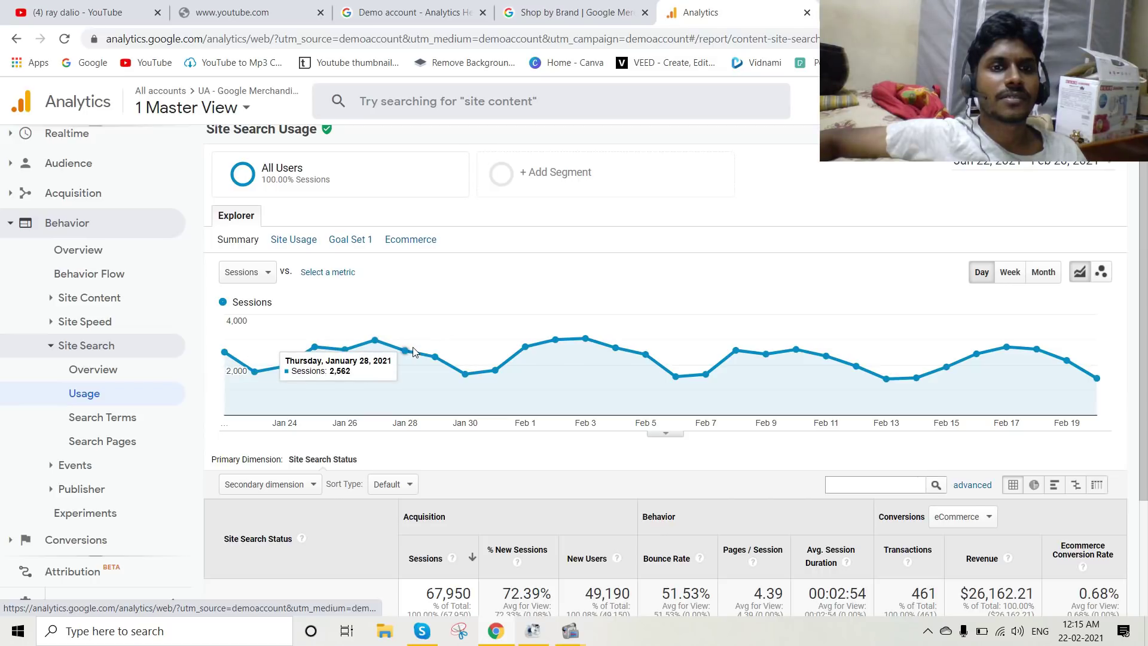
View the Site Search Usage report by Site Usage, Goal Set 1 and Ecommerce metrics, and examine the Ecommerce table.
left_click(299, 239)
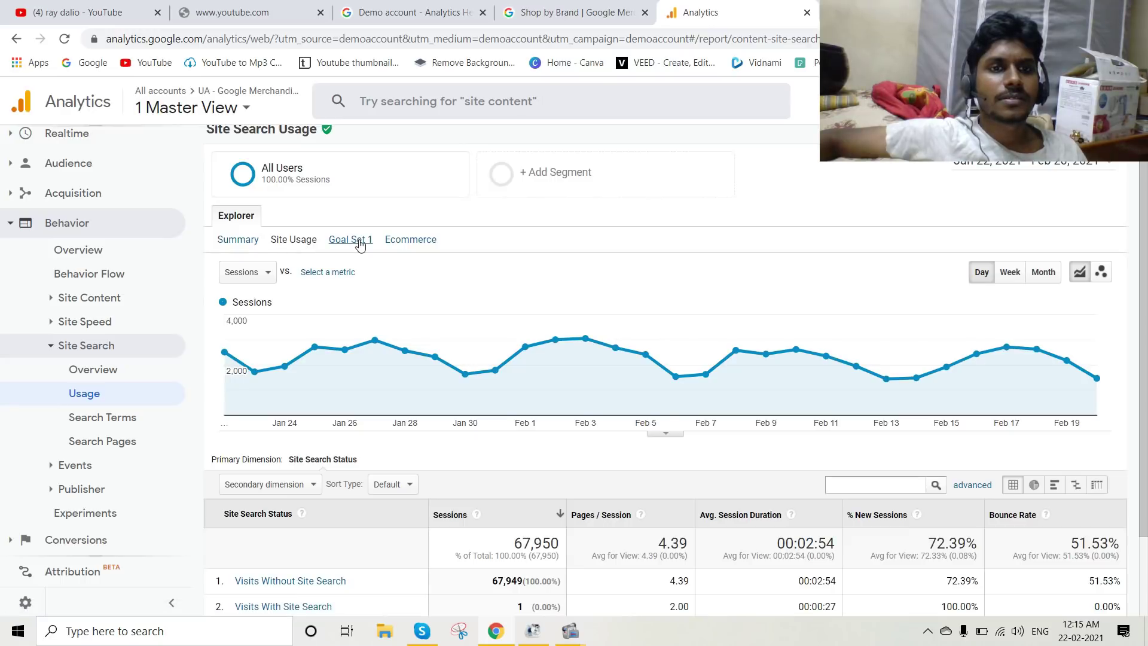
left_click(357, 240)
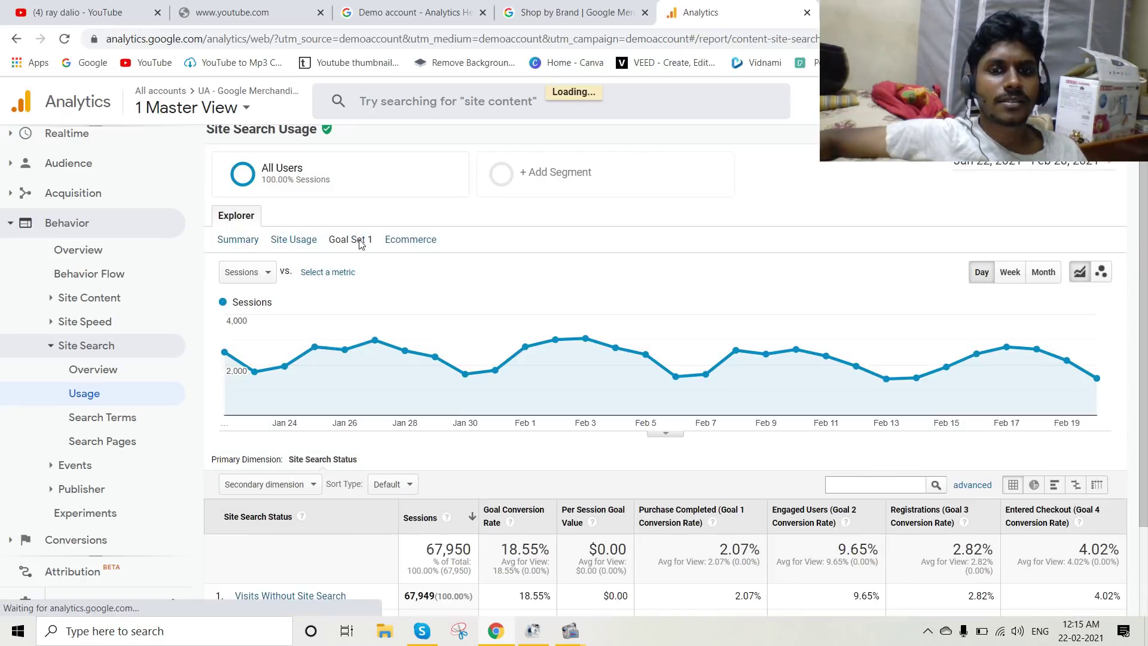
left_click(424, 241)
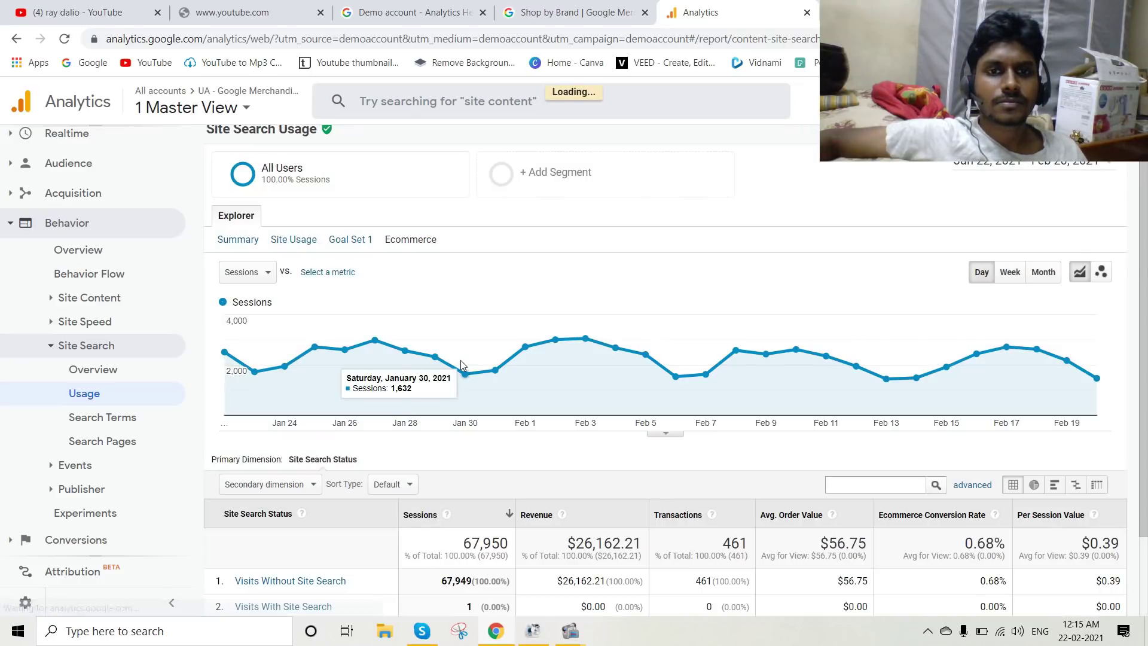
scroll(446, 439, "down", 2)
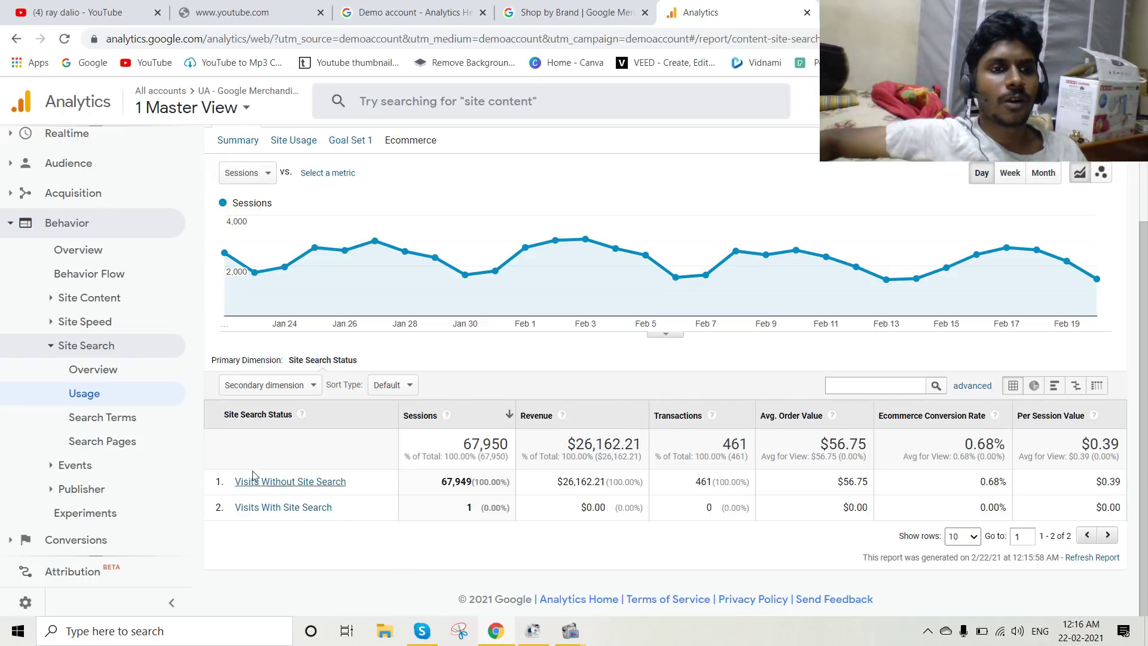
Expand the Conversions section and open the Overview report under Goals.
left_click(90, 539)
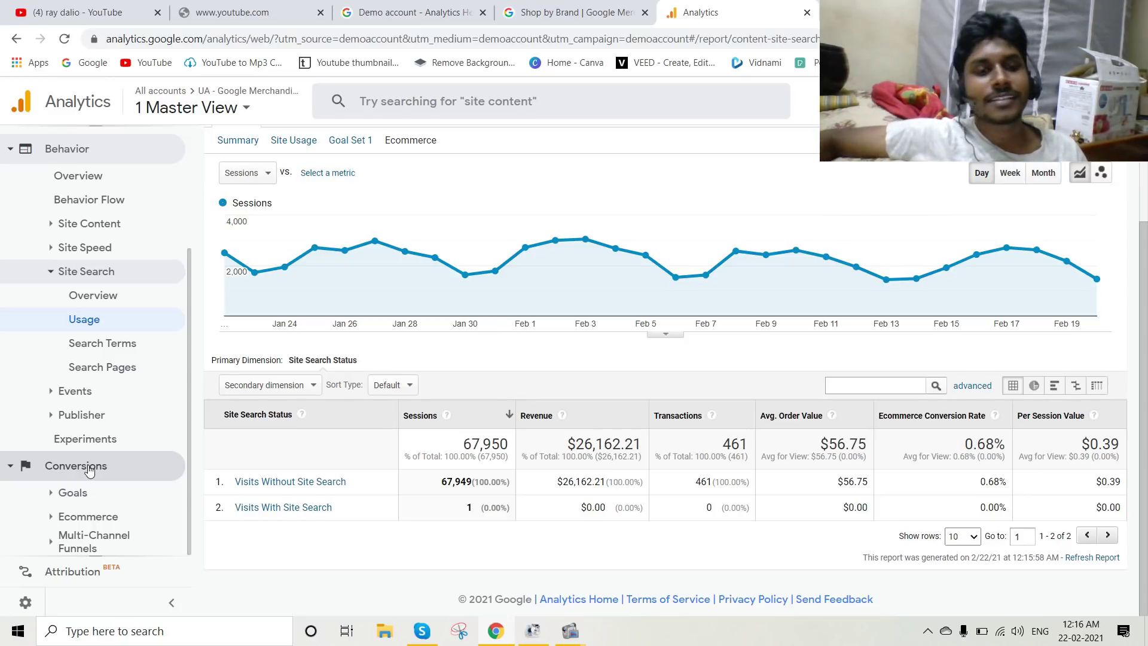
left_click(73, 493)
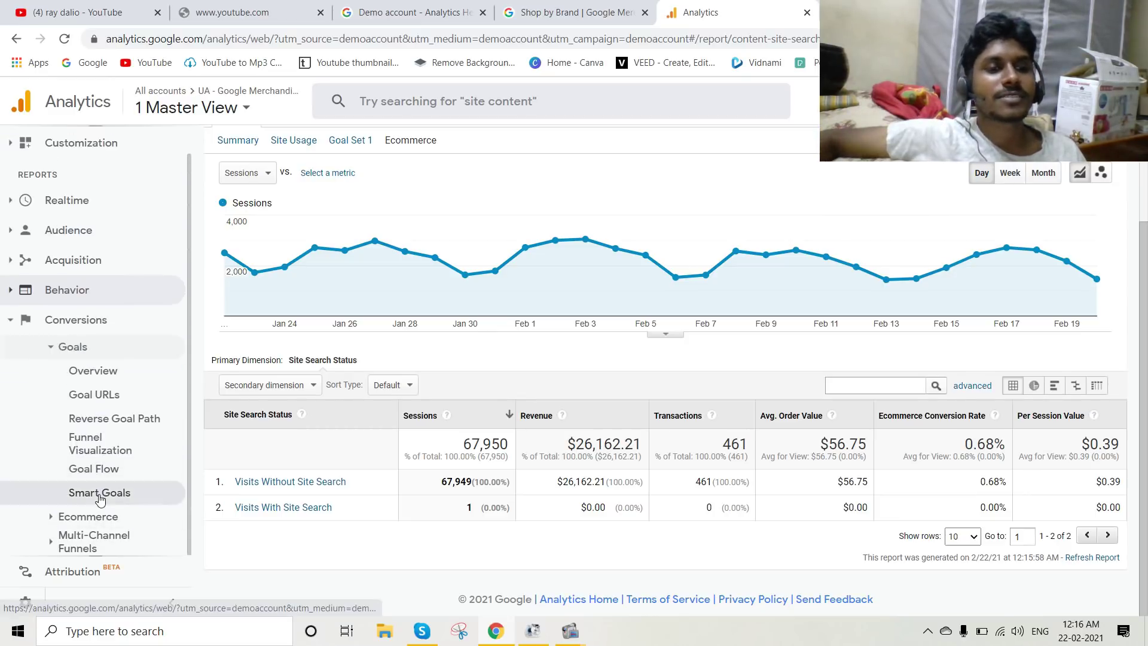
left_click(73, 347)
left_click(70, 373)
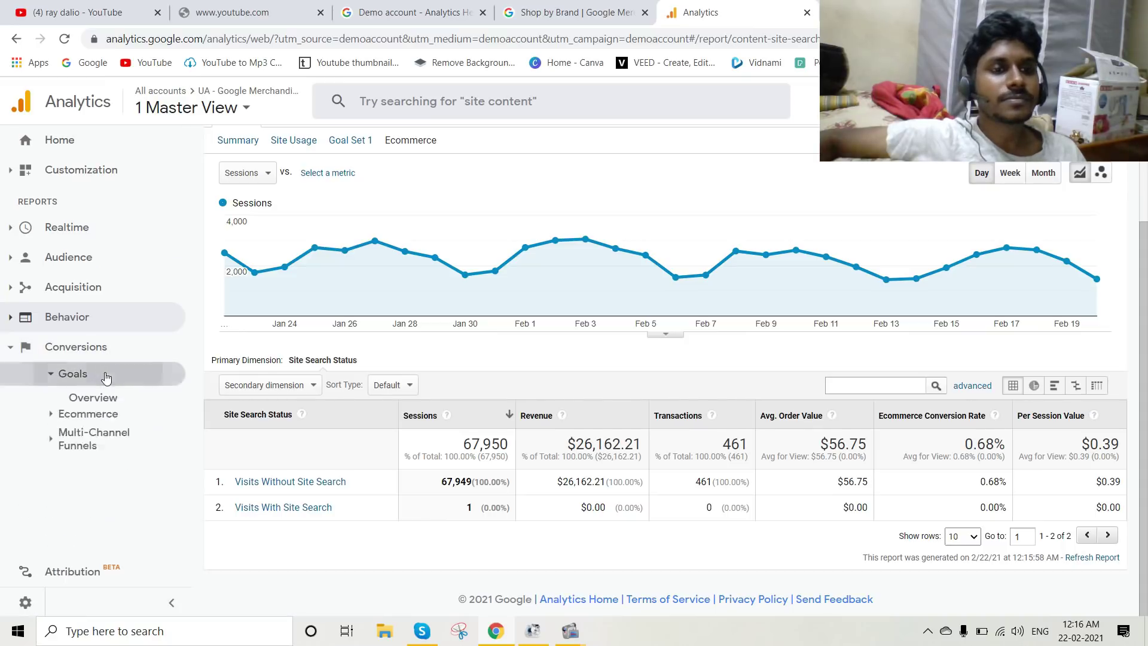
left_click(94, 398)
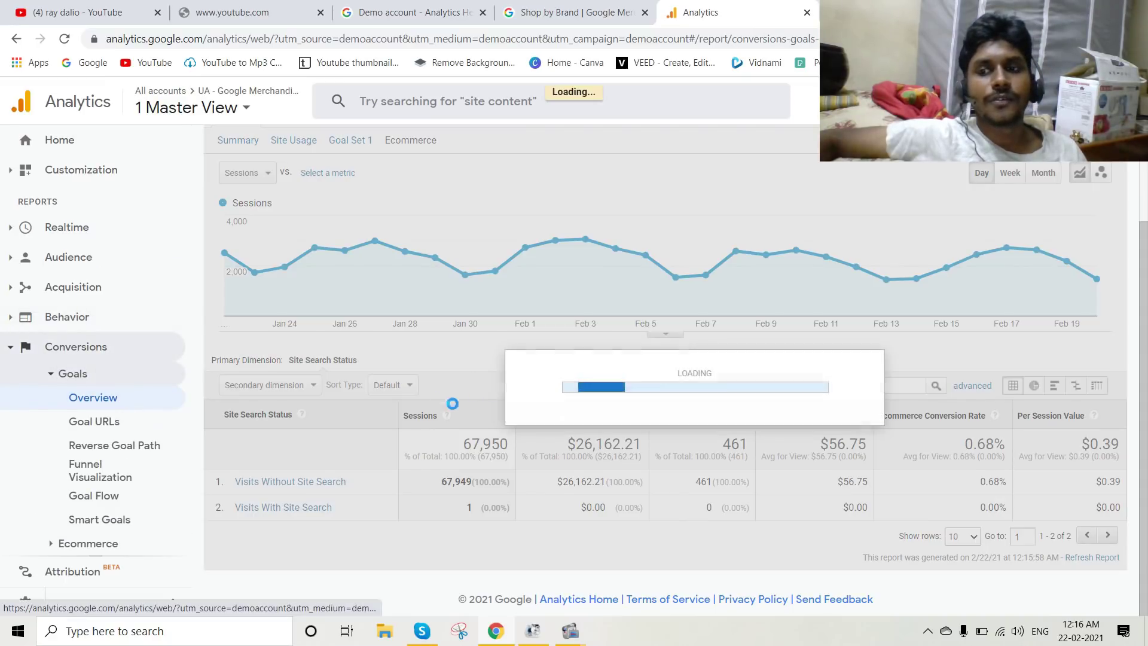
Examine the Goals Overview report's completion metrics, per-goal figures and Goal Completion Location table.
scroll(633, 454, "down", 4)
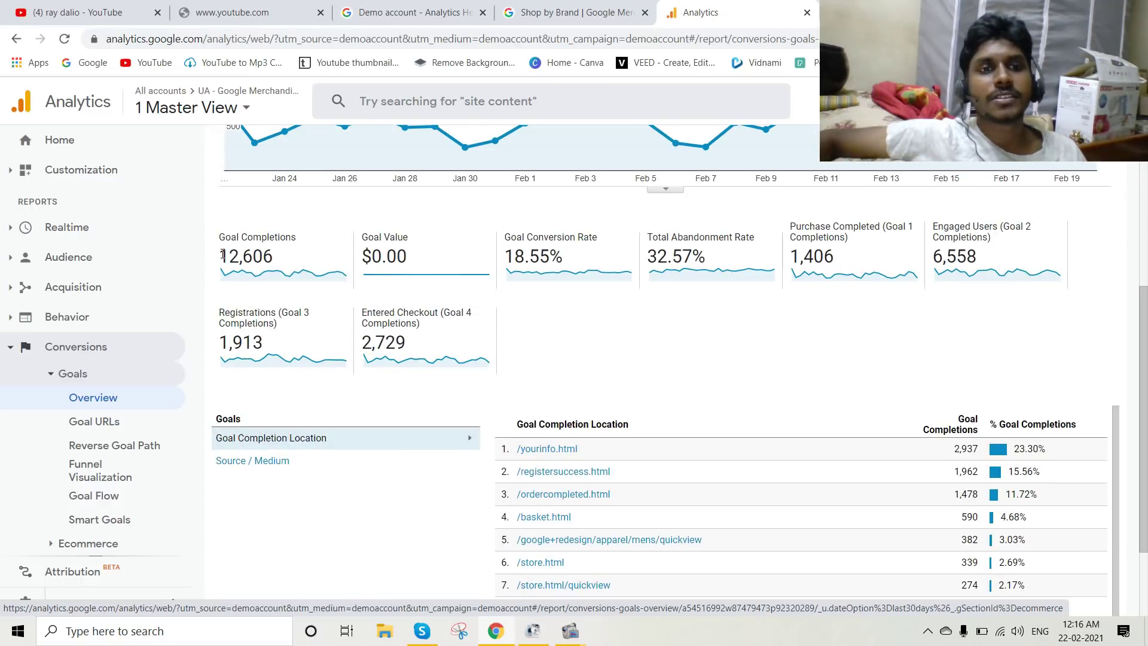
scroll(658, 359, "up", 3)
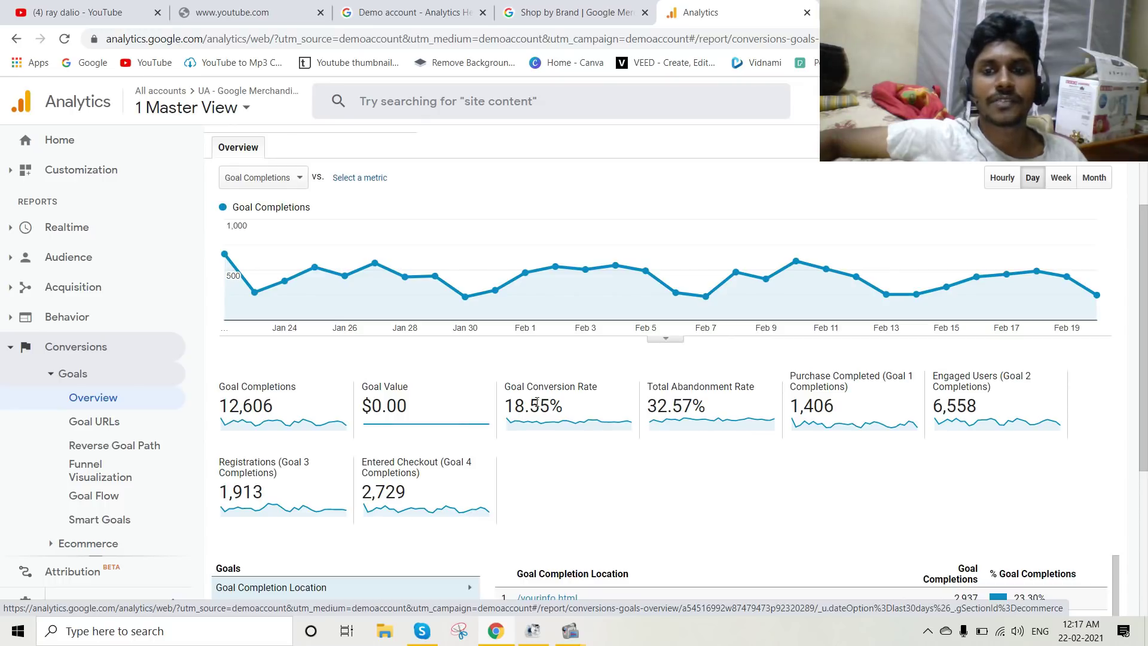
scroll(537, 403, "down", 3)
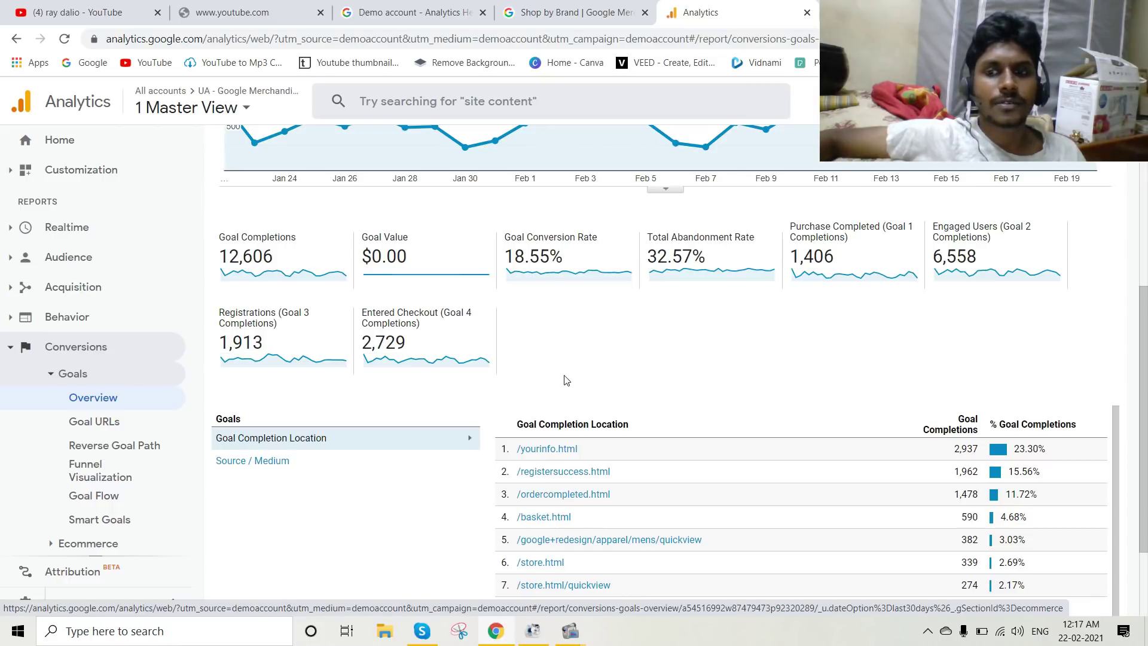
scroll(736, 472, "down", 2)
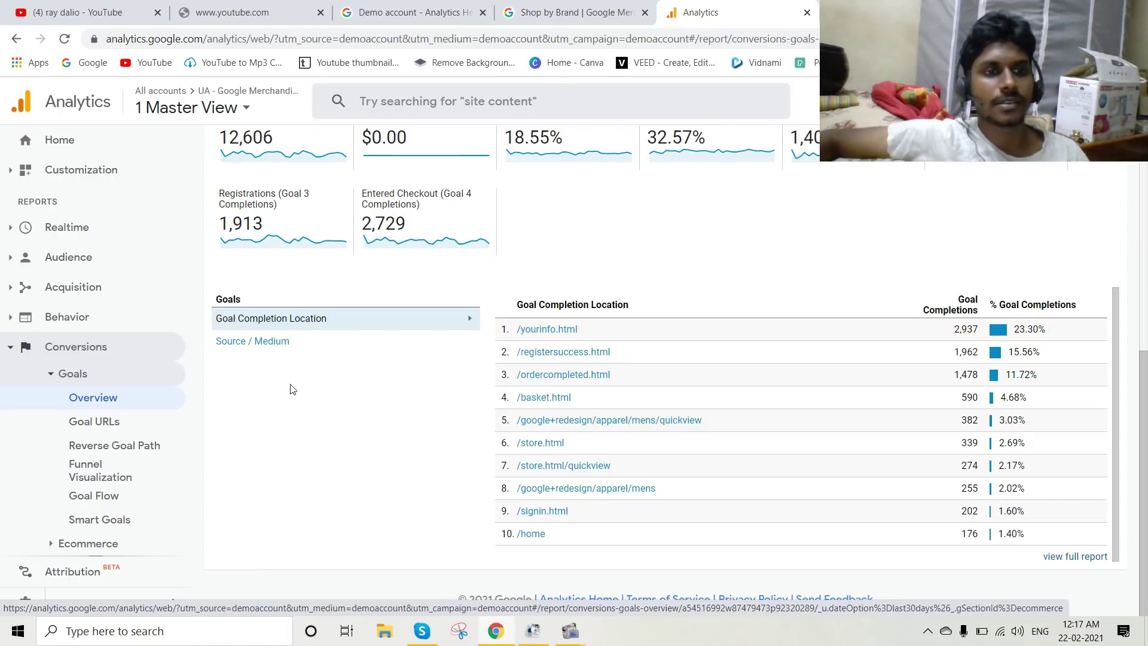
Open the Funnel Visualization report under Goals and look over the whole Purchase Completed funnel.
scroll(127, 514, "down", 1)
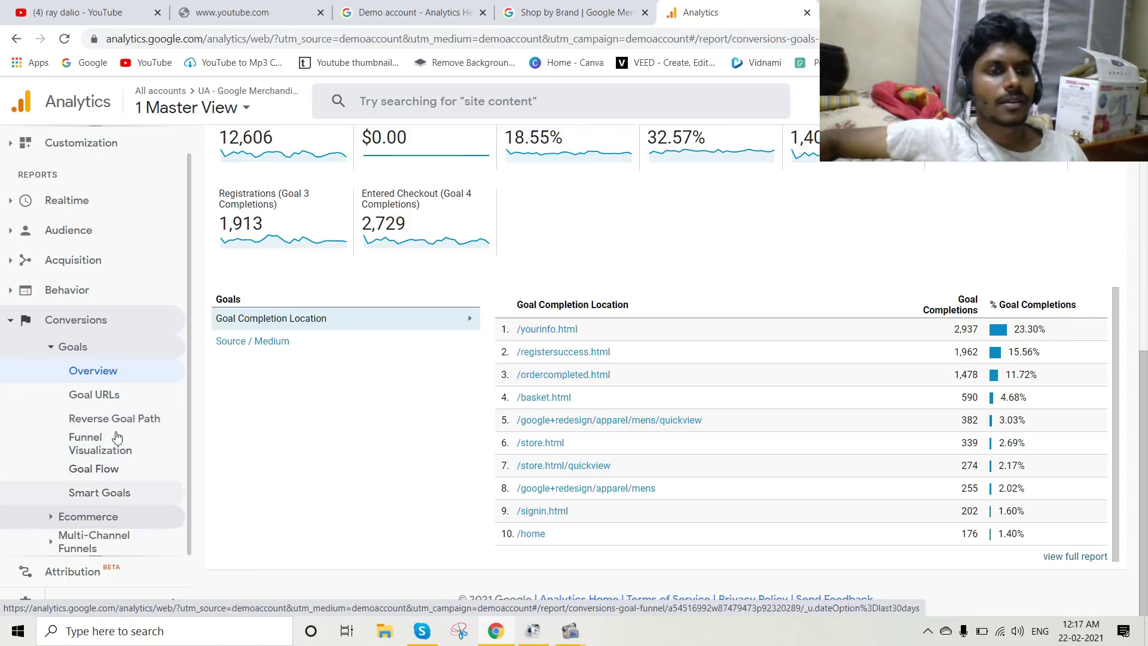
left_click(127, 456)
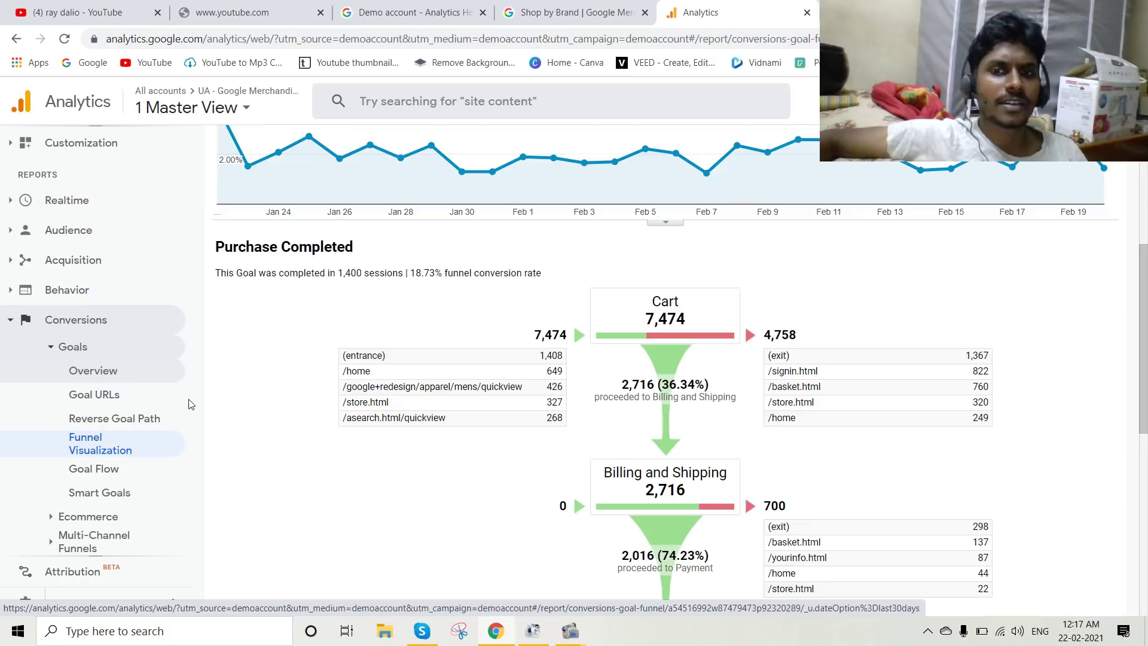
scroll(428, 424, "down", 3)
scroll(428, 424, "up", 5)
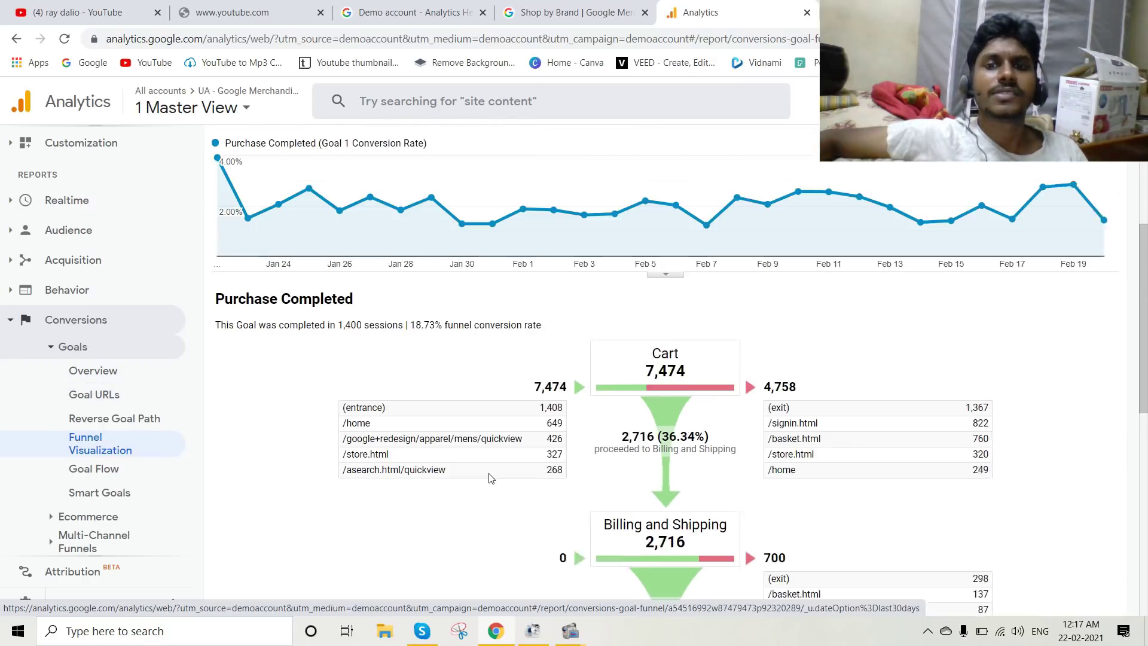
scroll(323, 436, "down", 8)
scroll(341, 435, "up", 6)
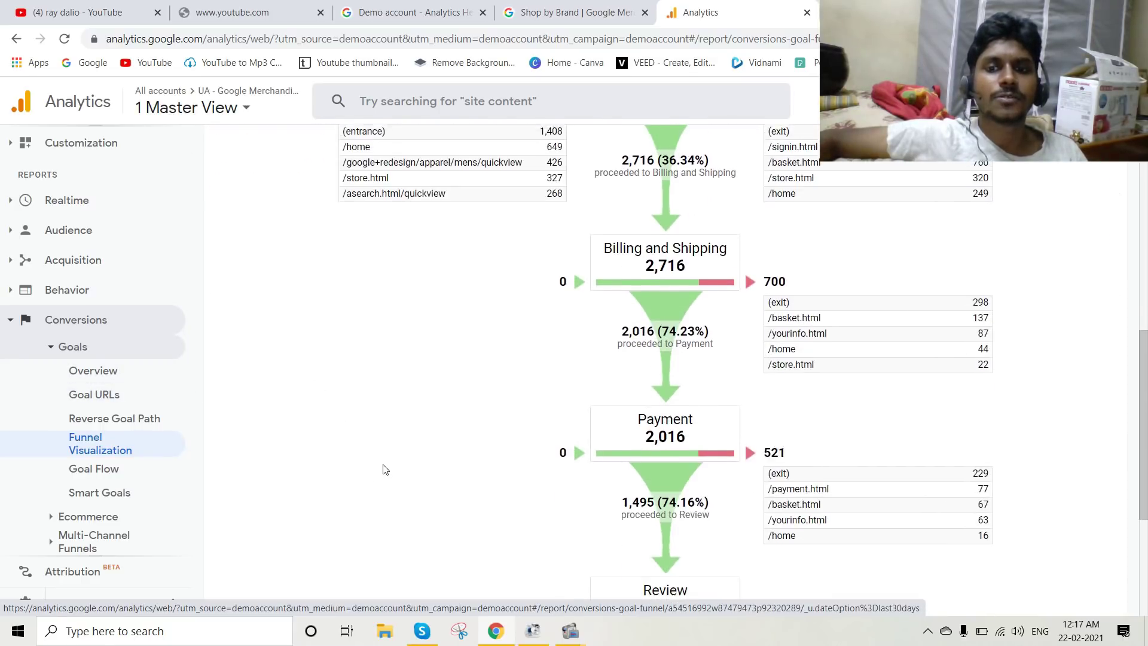
scroll(372, 299, "up", 1)
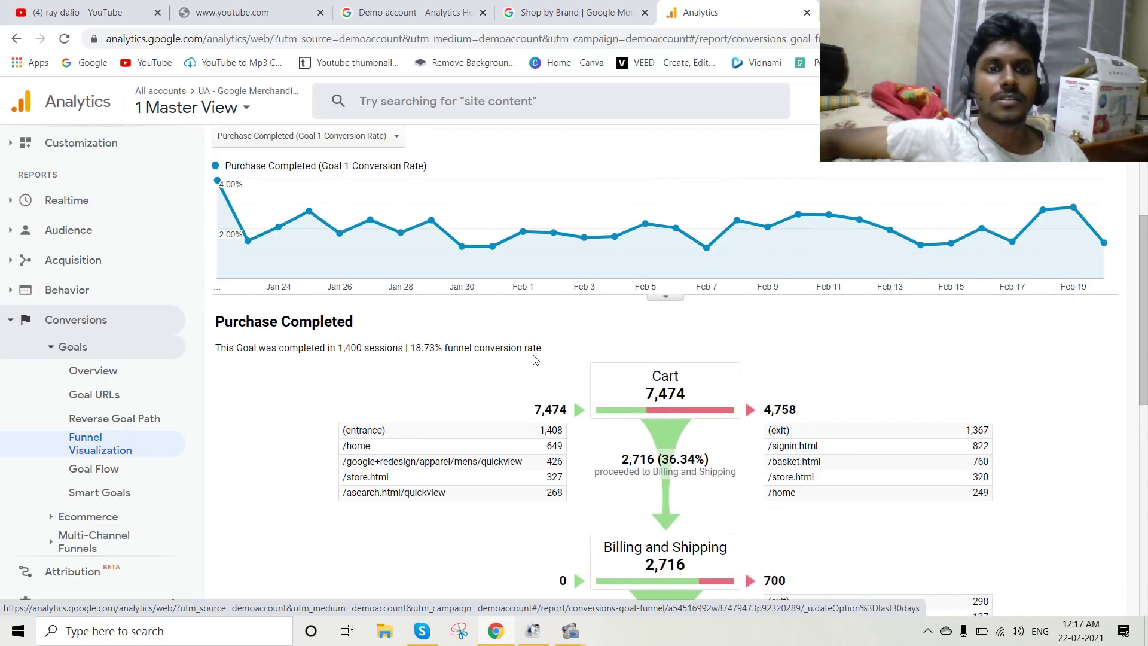
Examine the funnel's progression and exit pages from Cart through Billing and Shipping, Payment and Review to Purchase Completed.
scroll(535, 359, "down", 2)
scroll(376, 395, "up", 1)
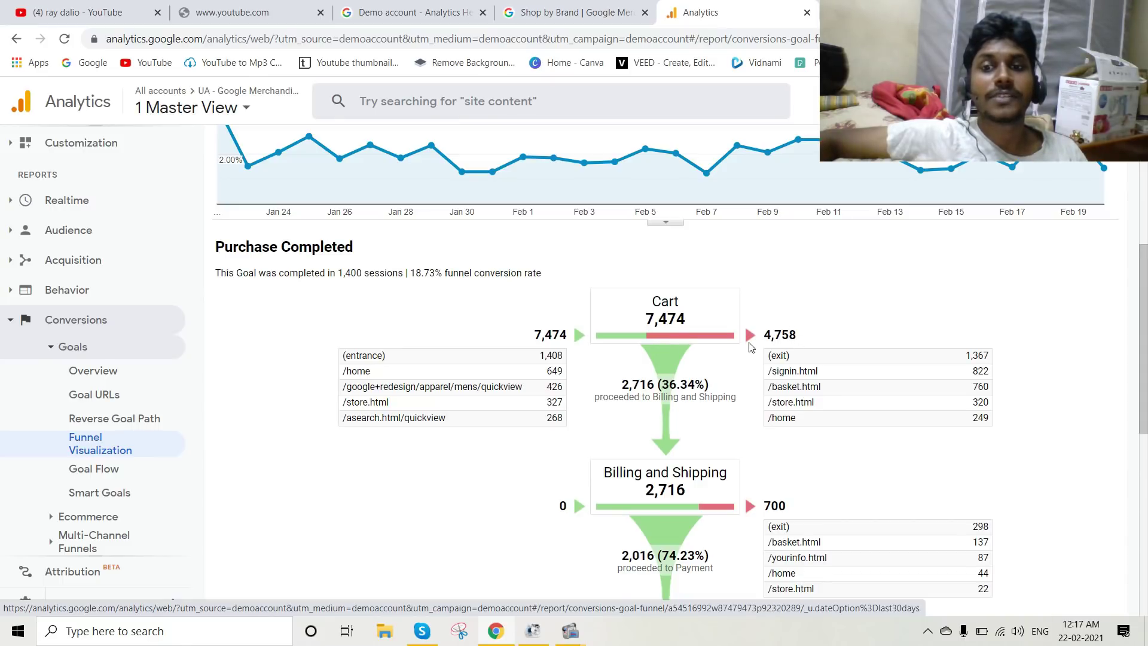
scroll(927, 359, "down", 2)
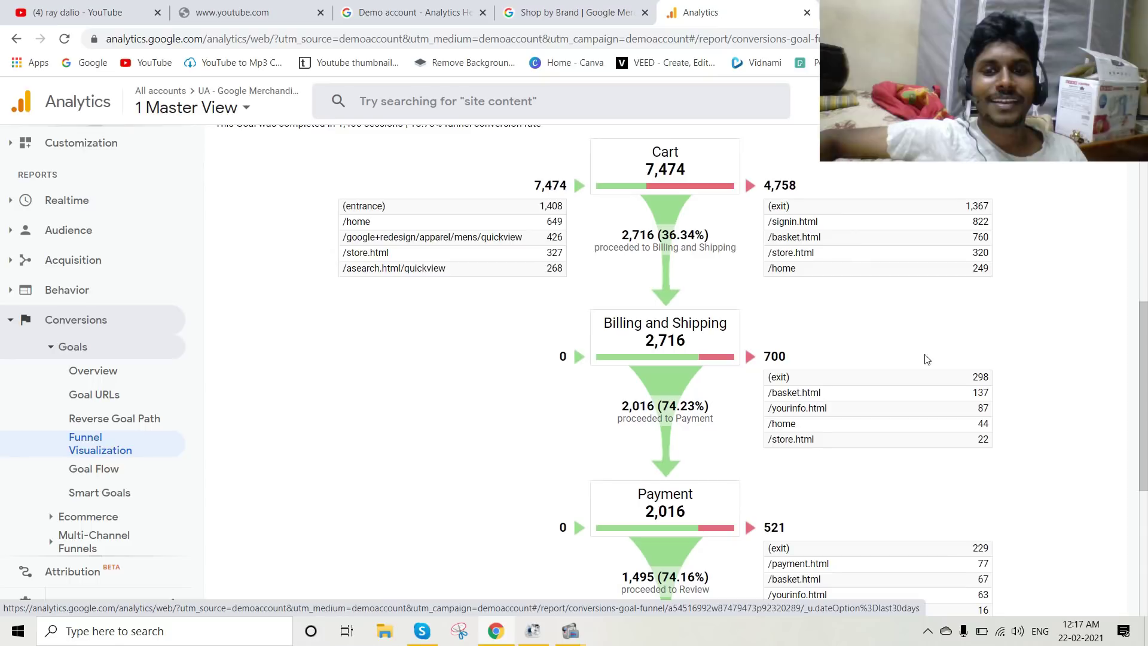
scroll(649, 297, "down", 1)
scroll(657, 341, "up", 1)
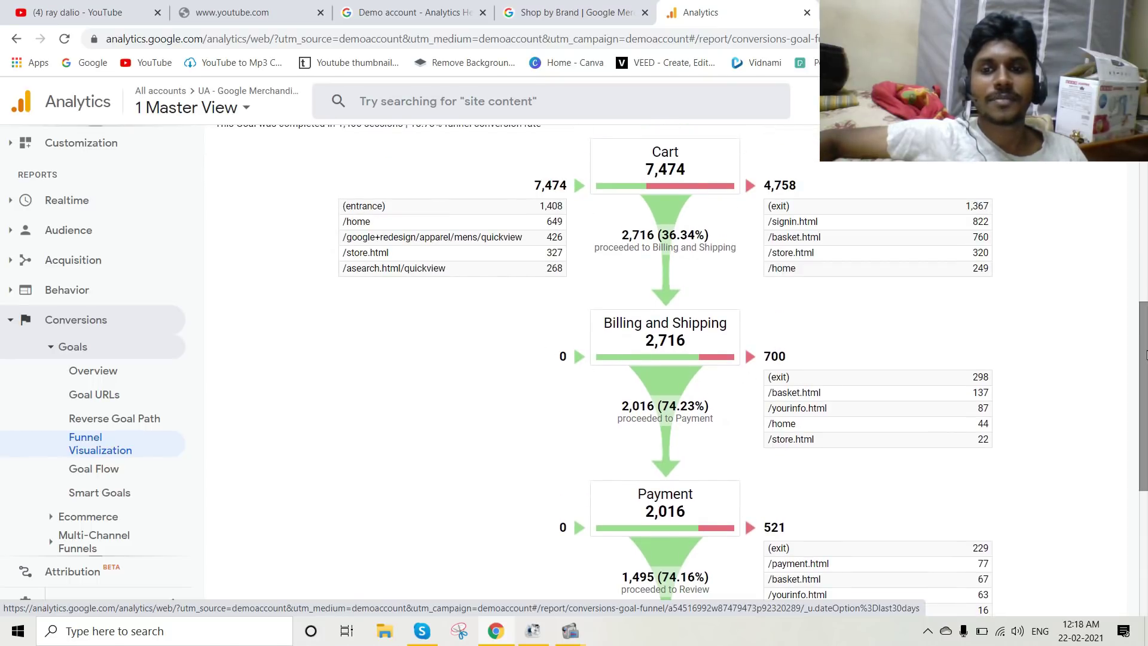
scroll(1116, 365, "down", 2)
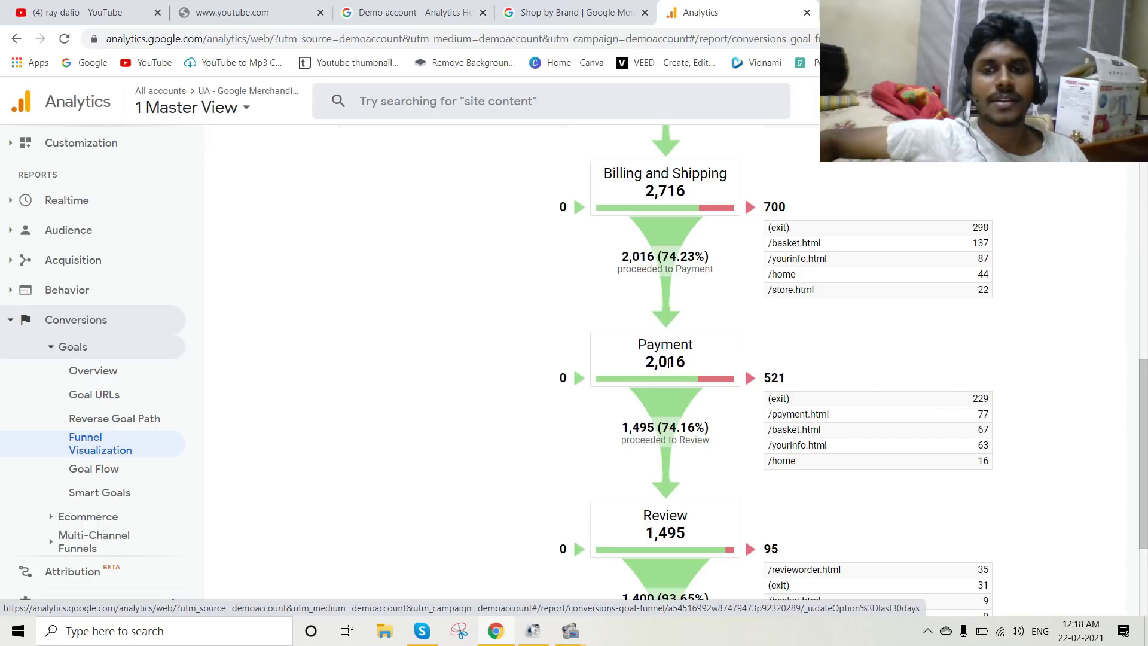
scroll(672, 361, "up", 4)
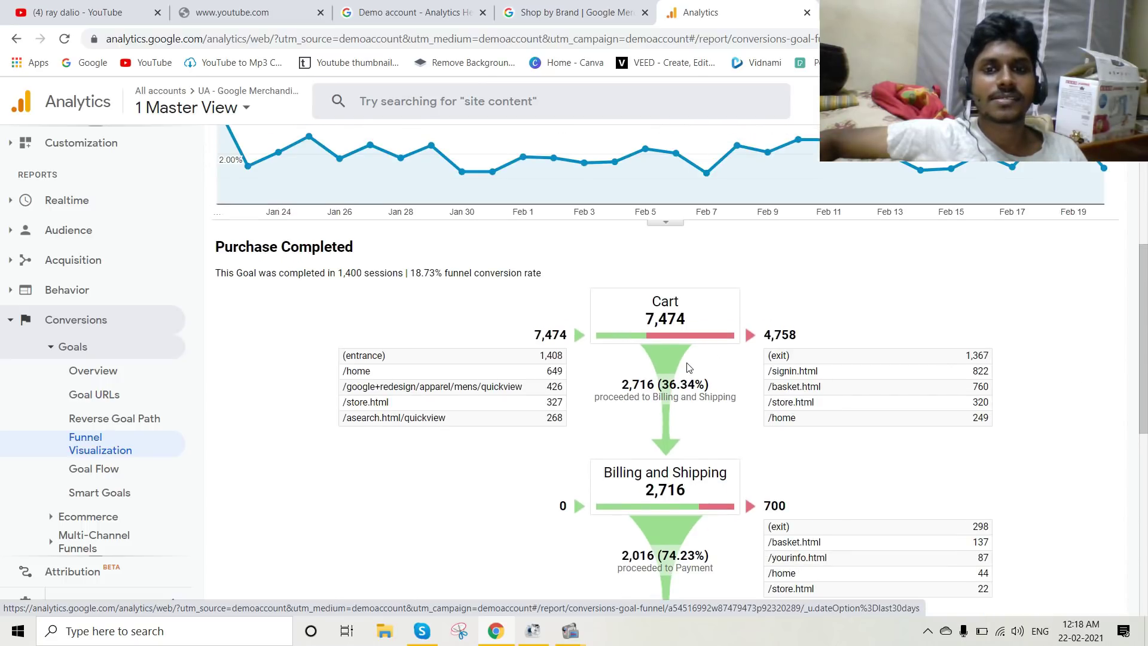
scroll(688, 366, "down", 4)
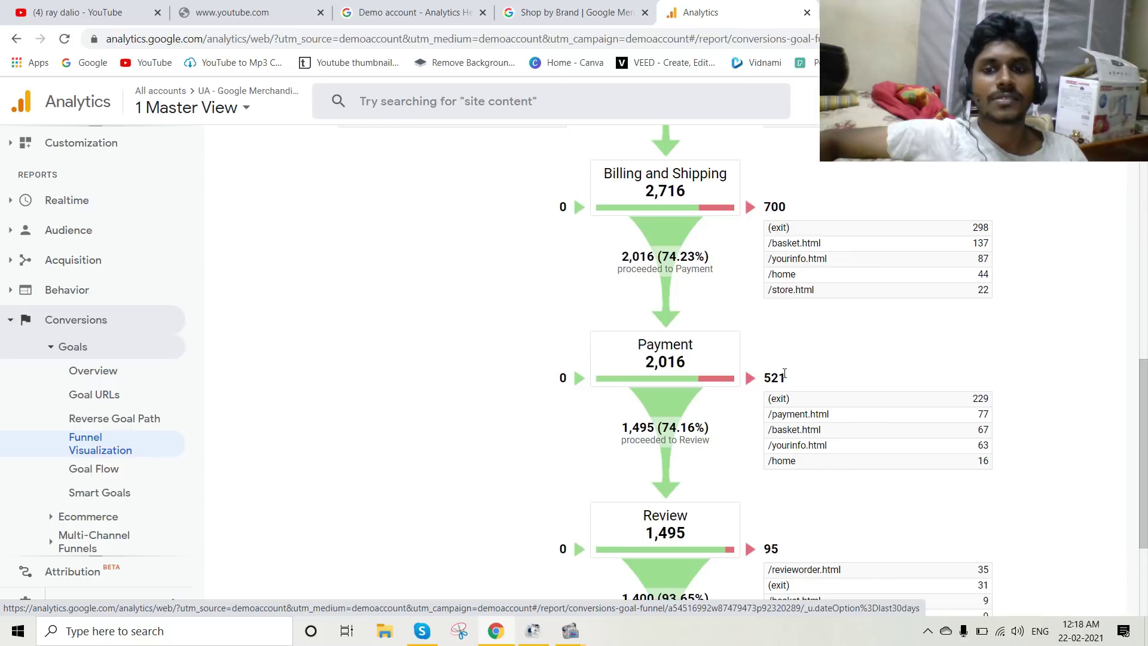
scroll(912, 426, "down", 3)
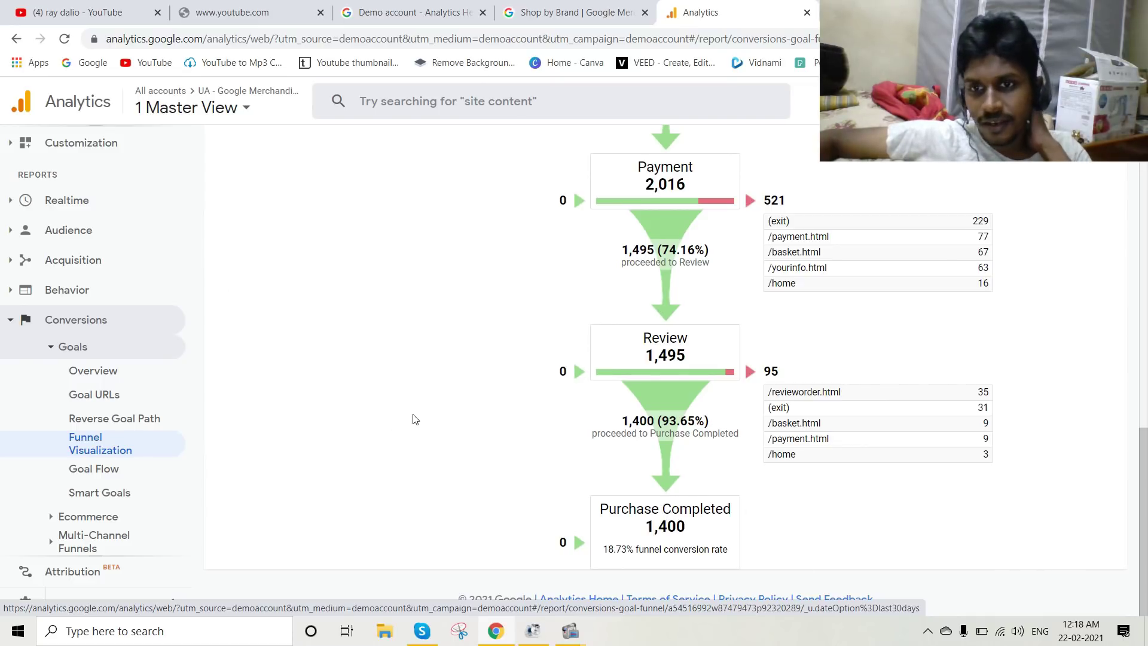
Open the Goal Flow report under Goals and view how traffic sources flow through the Cart, Billing and Shipping, and Payment steps.
left_click(86, 474)
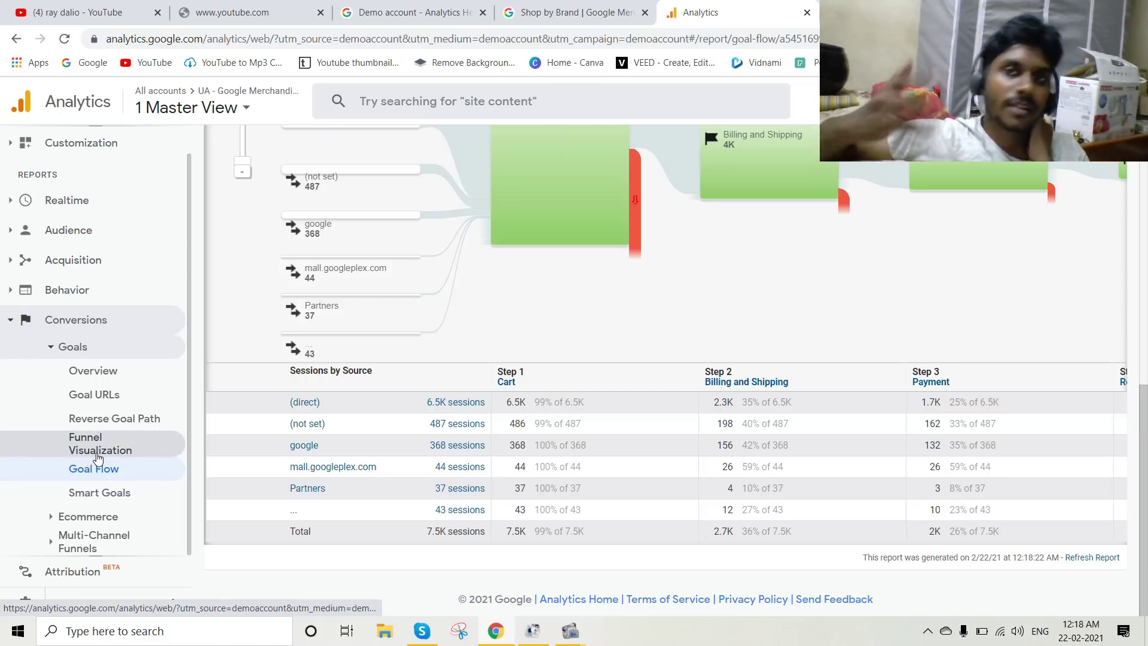
scroll(95, 368, "up", 1)
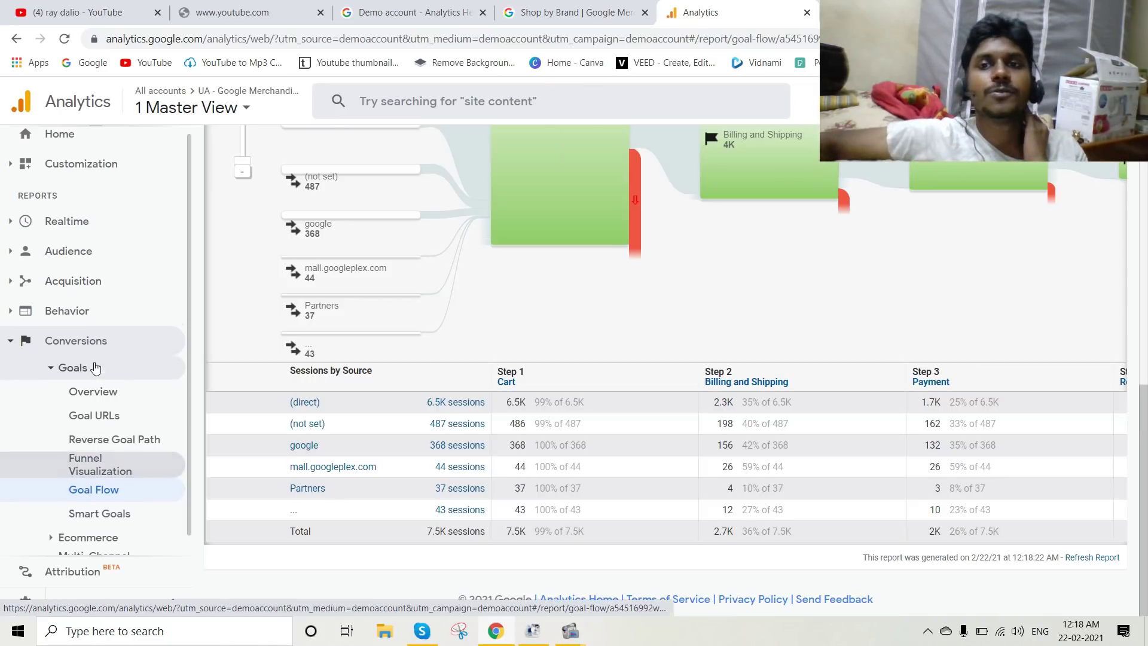
scroll(321, 328, "up", 5)
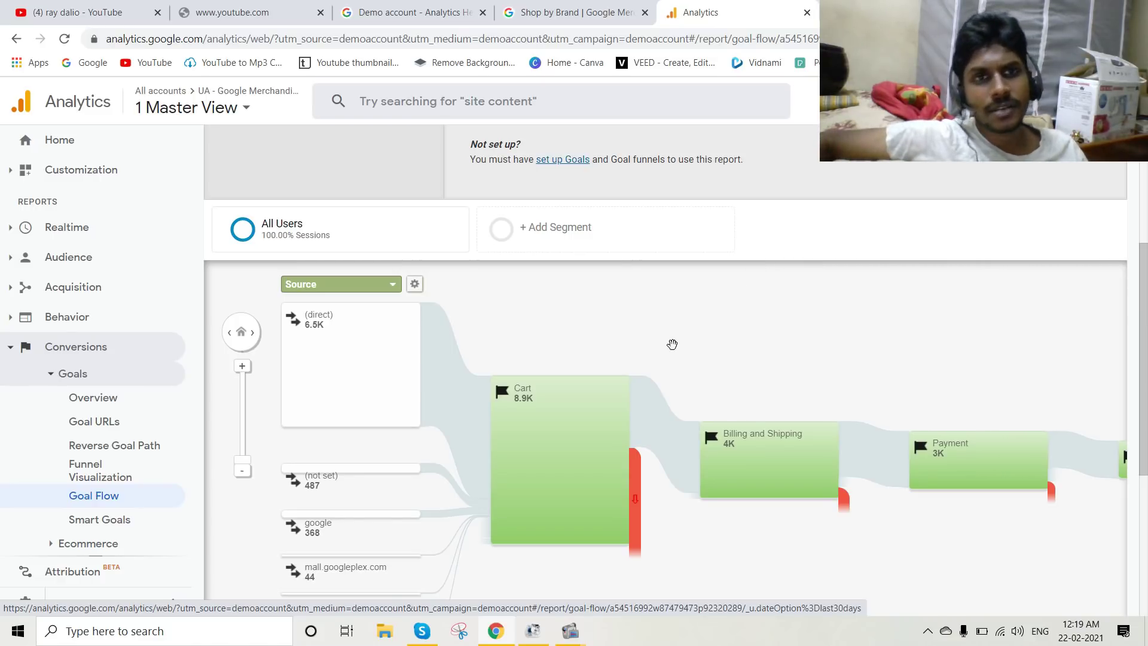
Expand Ecommerce under Conversions, open its Overview report and review the revenue, transactions, marketing and top-seller sections.
scroll(131, 478, "down", 1)
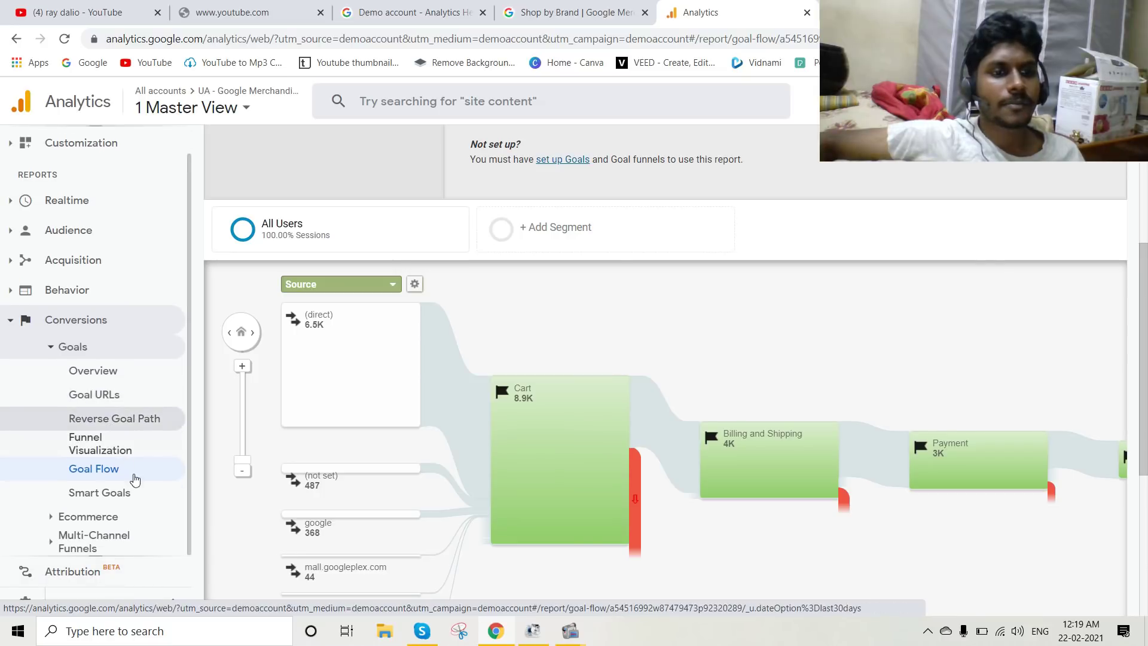
left_click(89, 516)
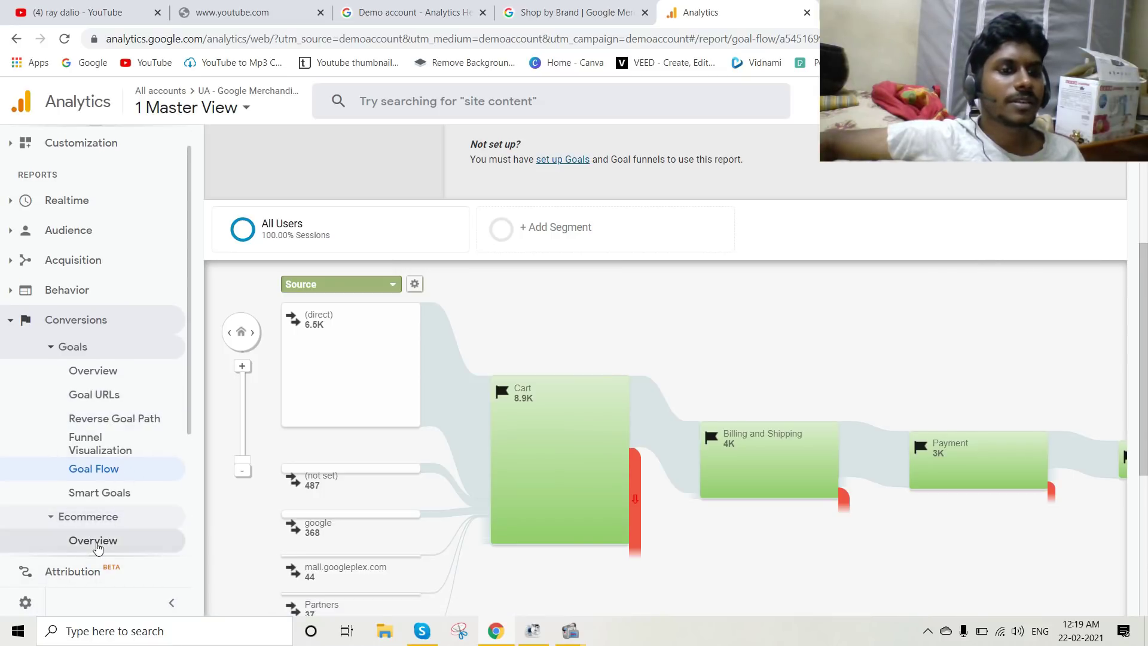
left_click(96, 542)
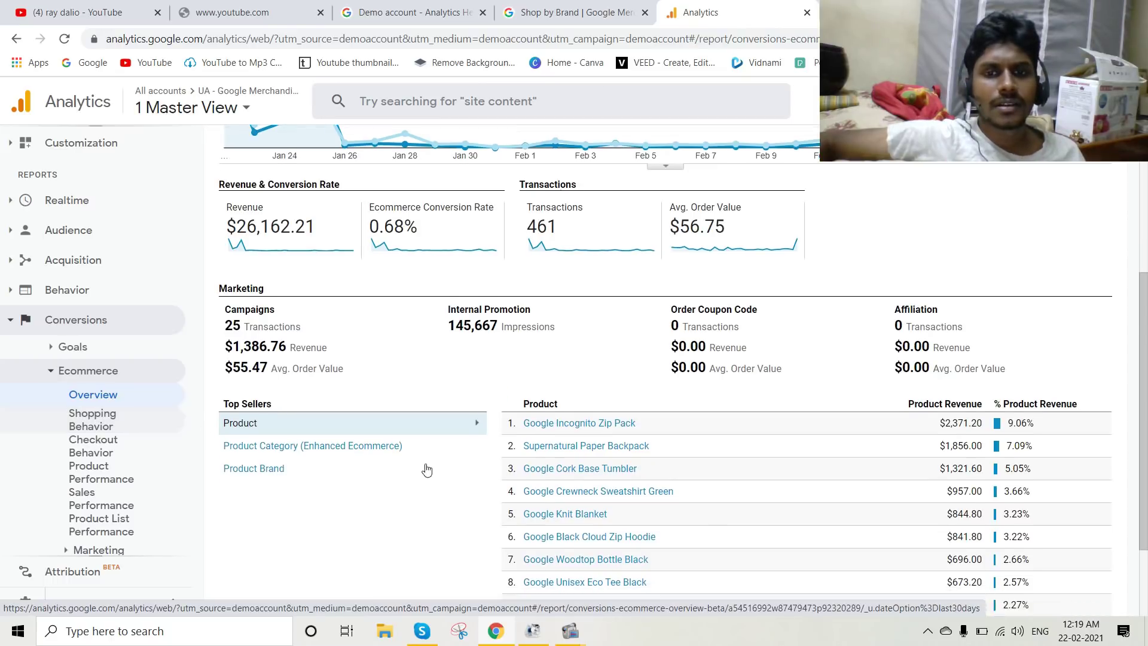
scroll(426, 469, "down", 2)
scroll(546, 407, "up", 3)
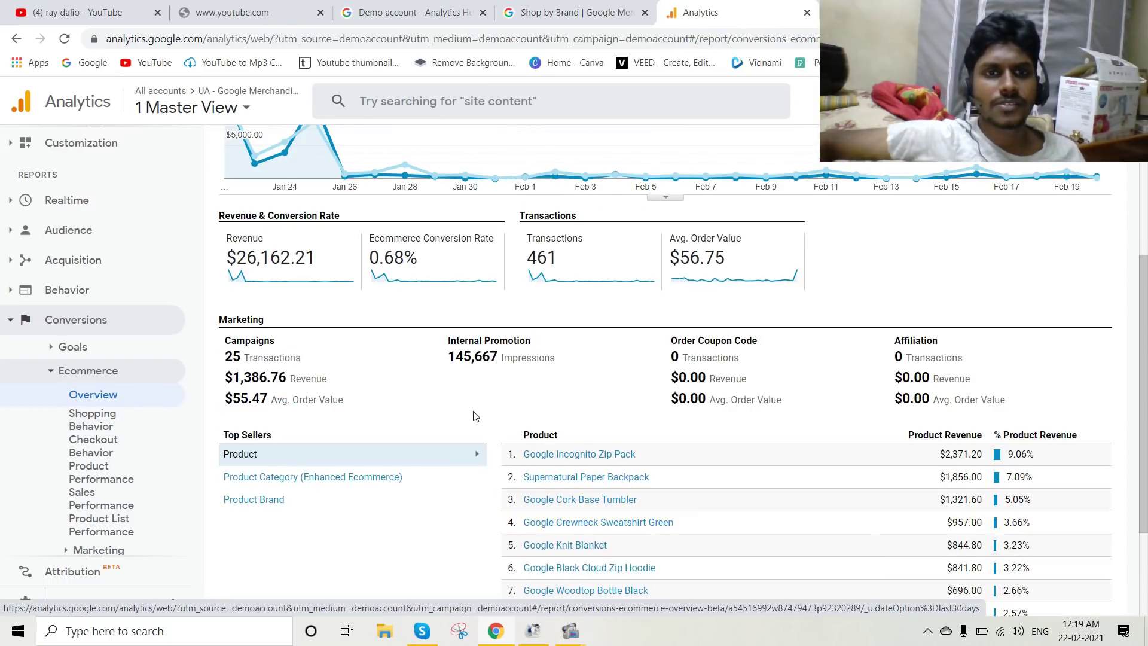
scroll(476, 416, "up", 1)
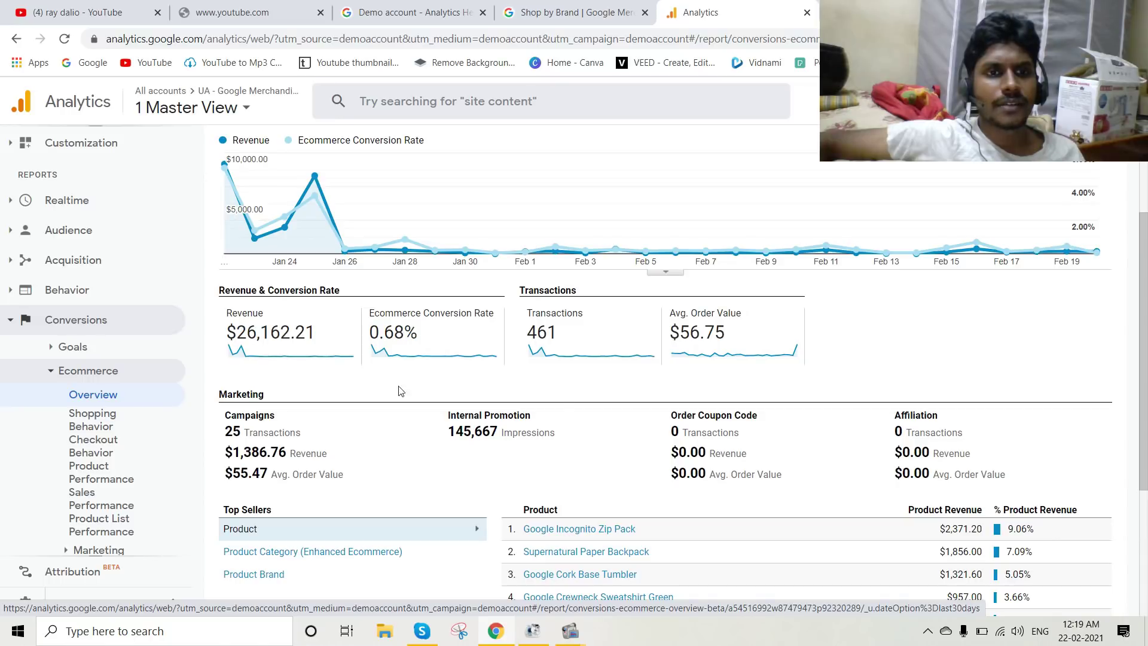
Plot Quantity against Revenue in the Ecommerce Overview chart.
scroll(524, 415, "up", 1)
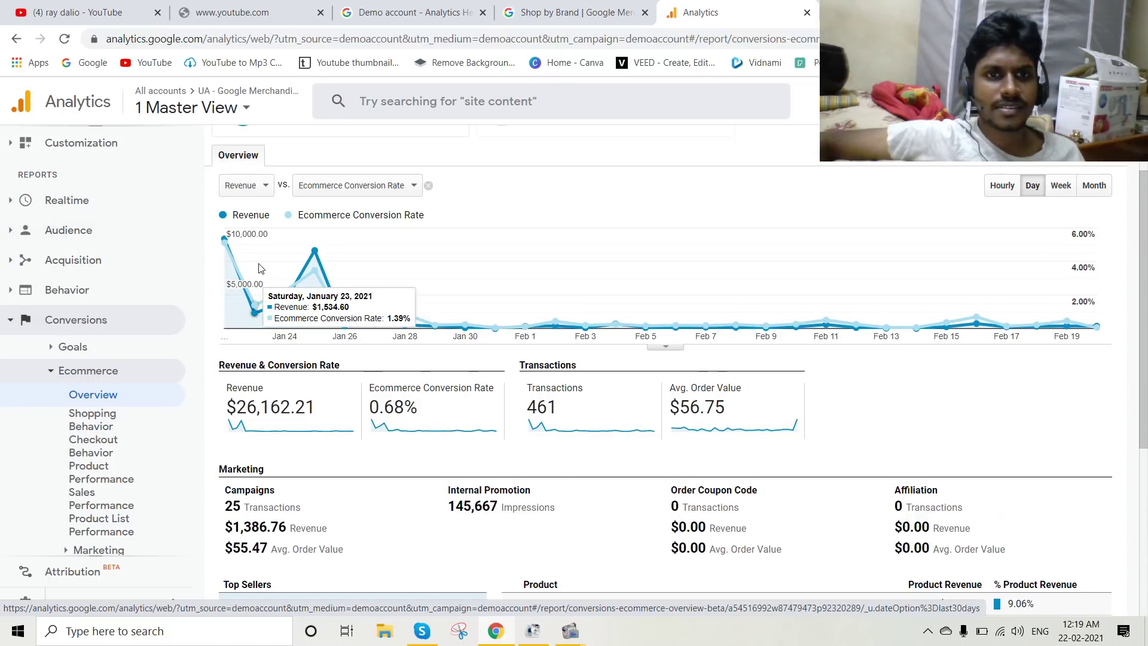
left_click(265, 190)
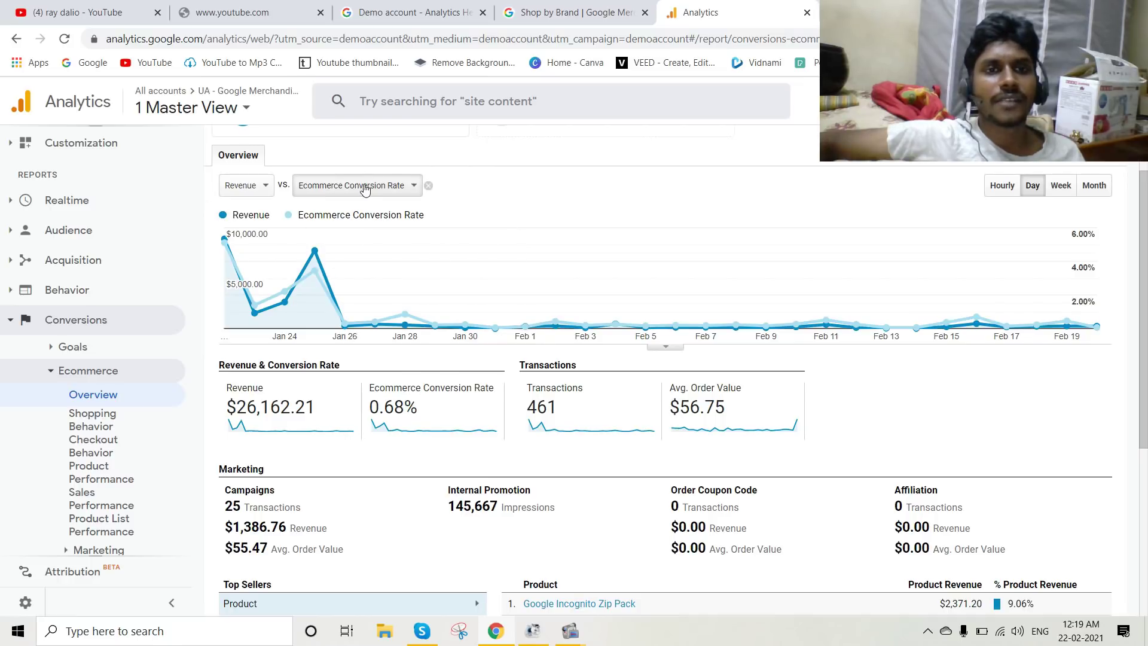
left_click(246, 185)
left_click(284, 294)
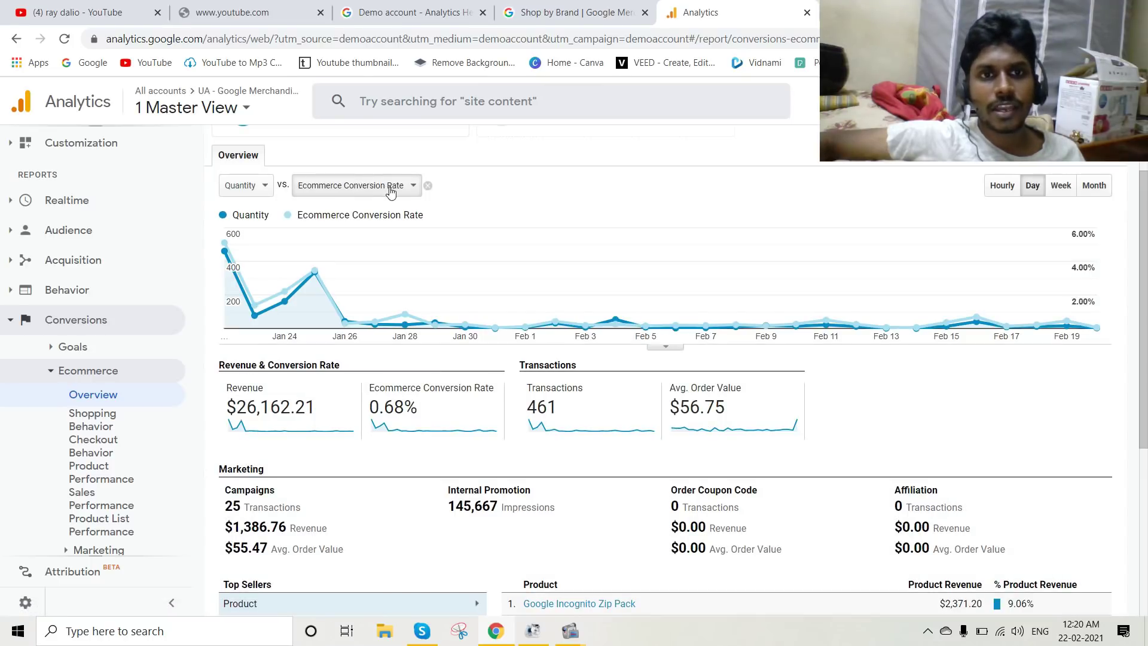
left_click(390, 190)
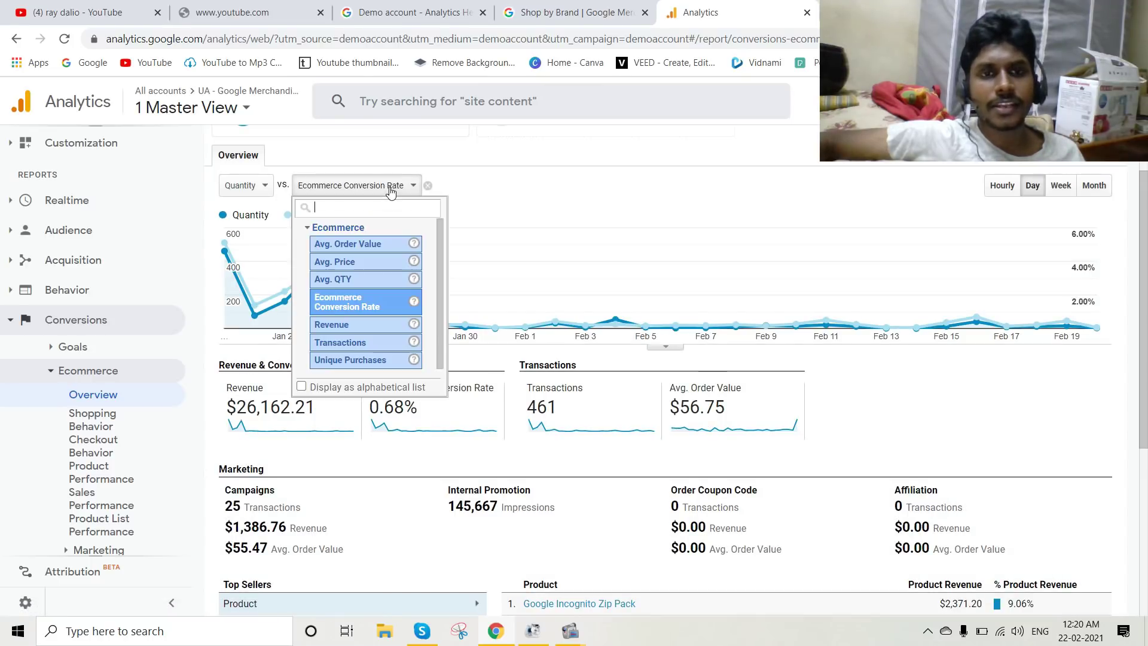
left_click(351, 324)
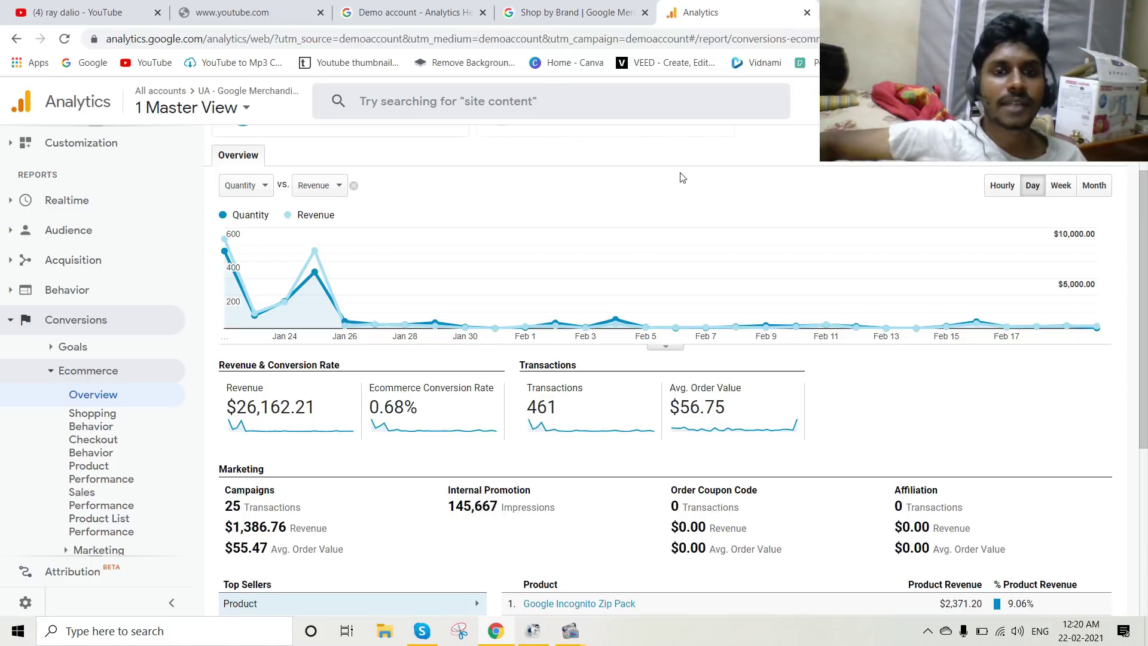
Review the Marketing and Top Sellers sections, open the Attribution beta, and return to the Ecommerce Overview report's browser tab.
scroll(712, 293, "down", 5)
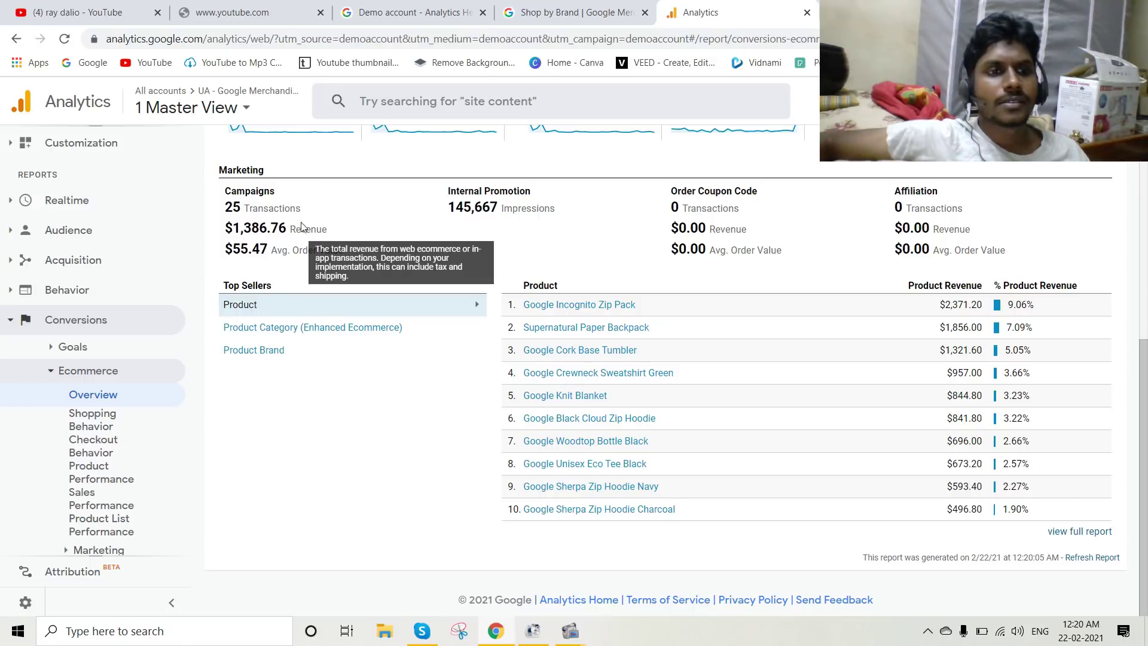
scroll(102, 472, "down", 1)
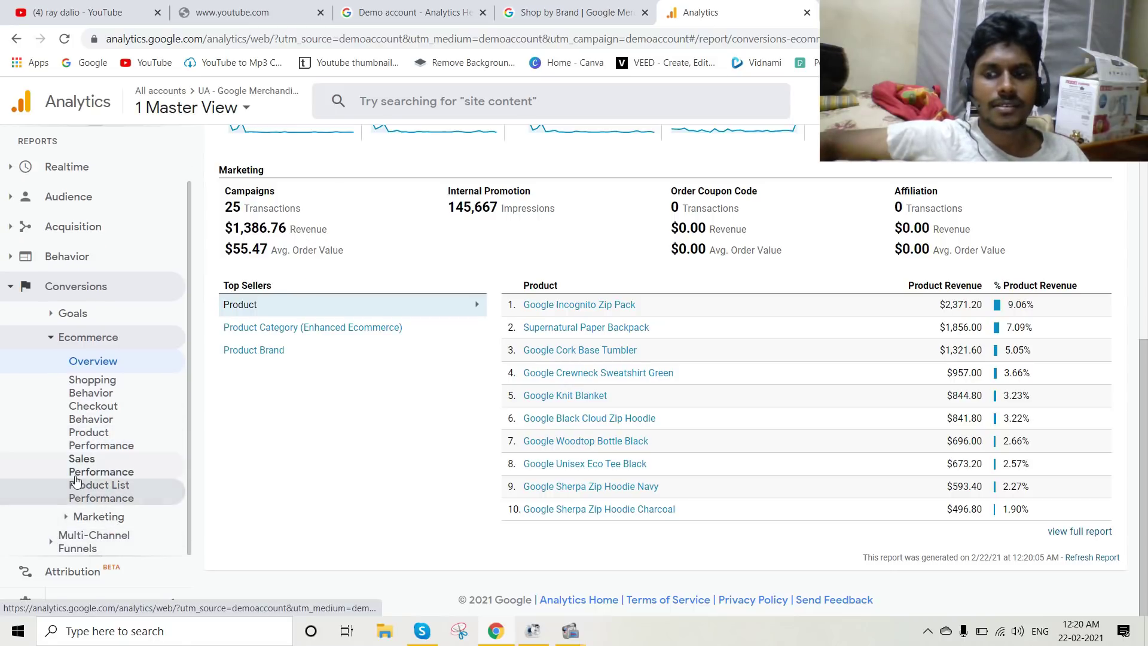
left_click(81, 567)
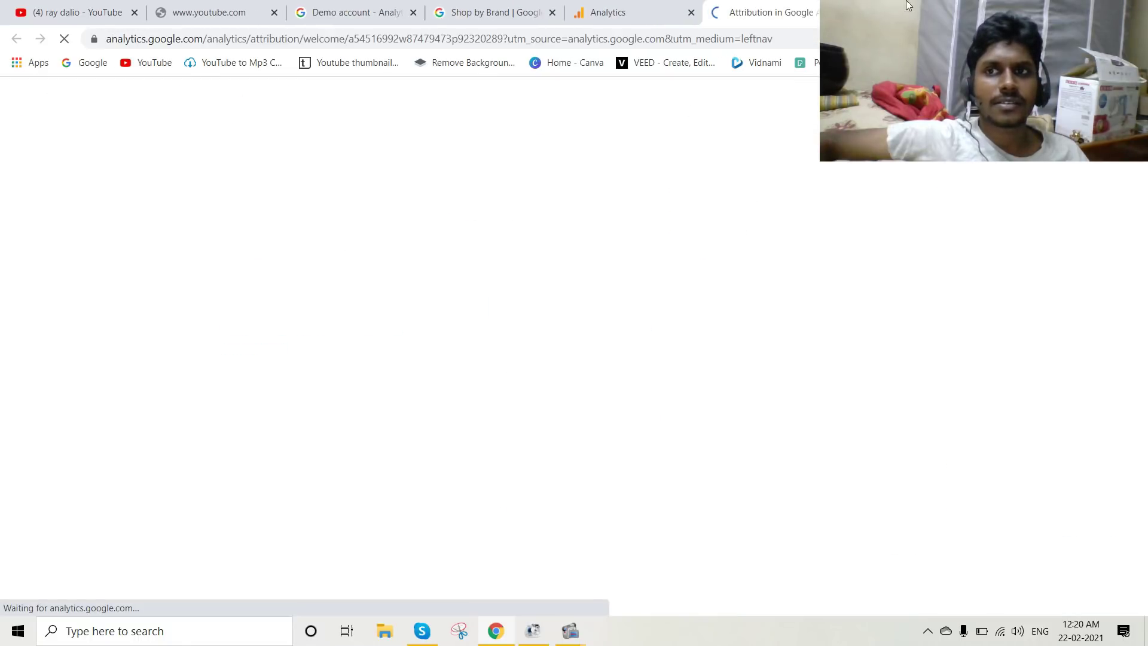
left_click_drag(939, 54, 87, 15)
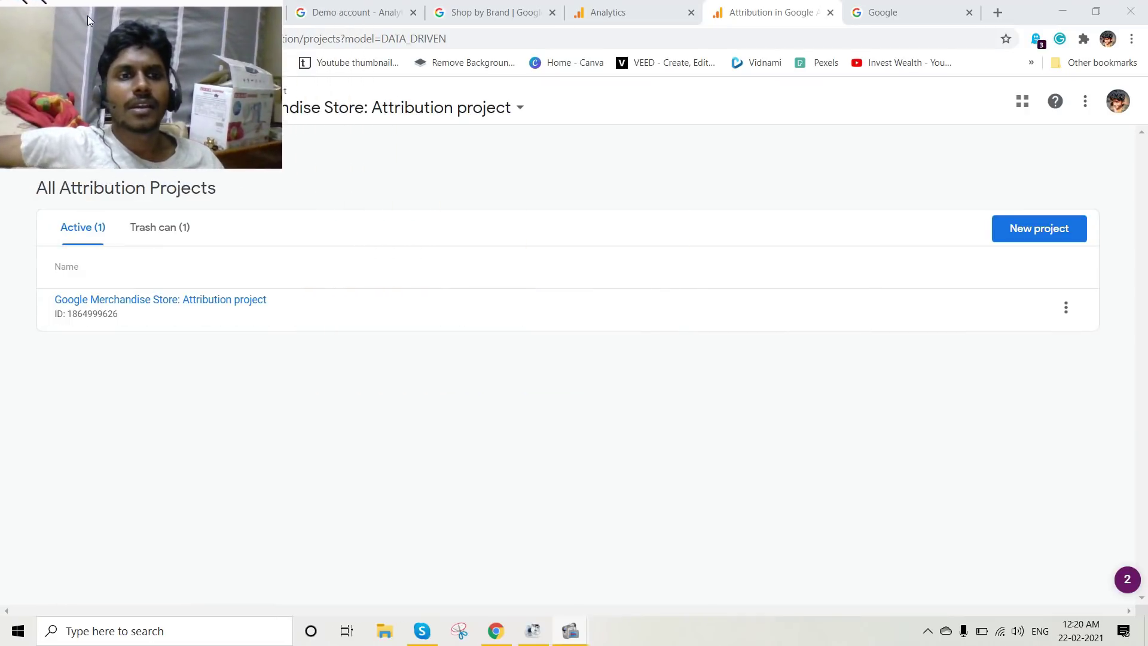
left_click(687, 14)
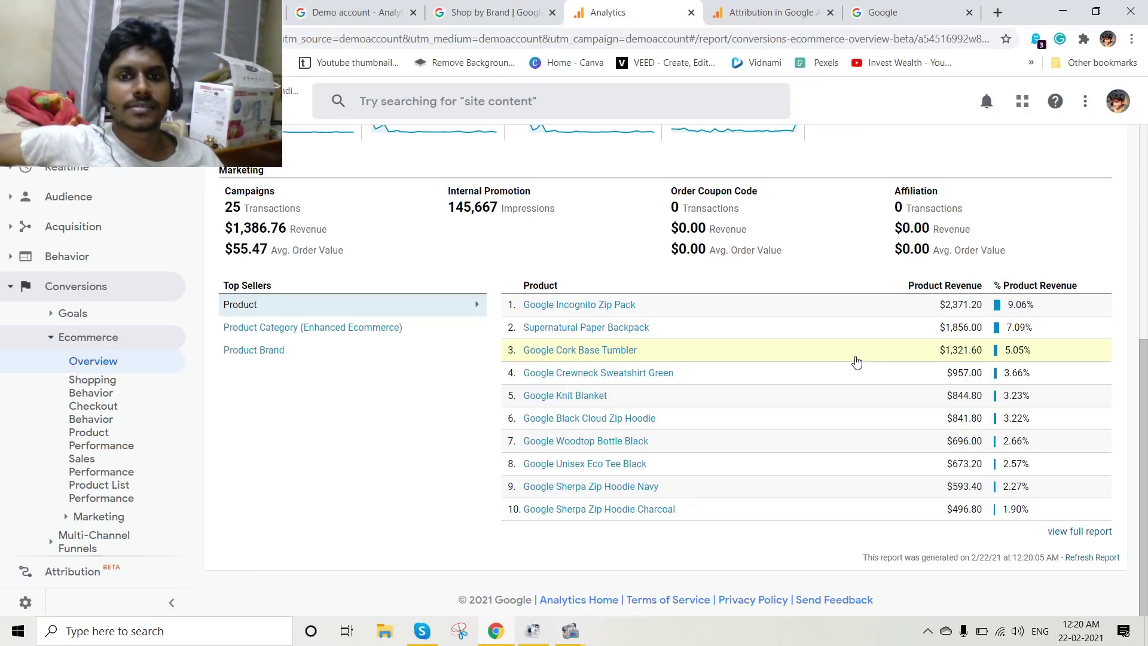
scroll(802, 358, "up", 1)
scroll(120, 521, "up", 1)
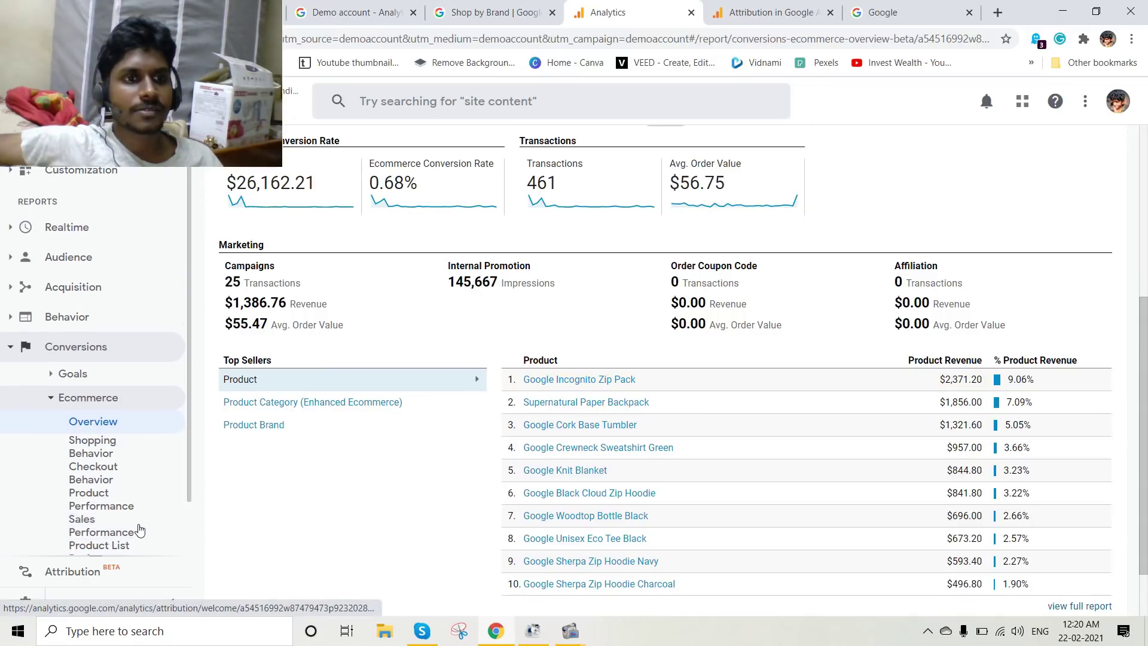
left_click_drag(213, 19, 1093, 26)
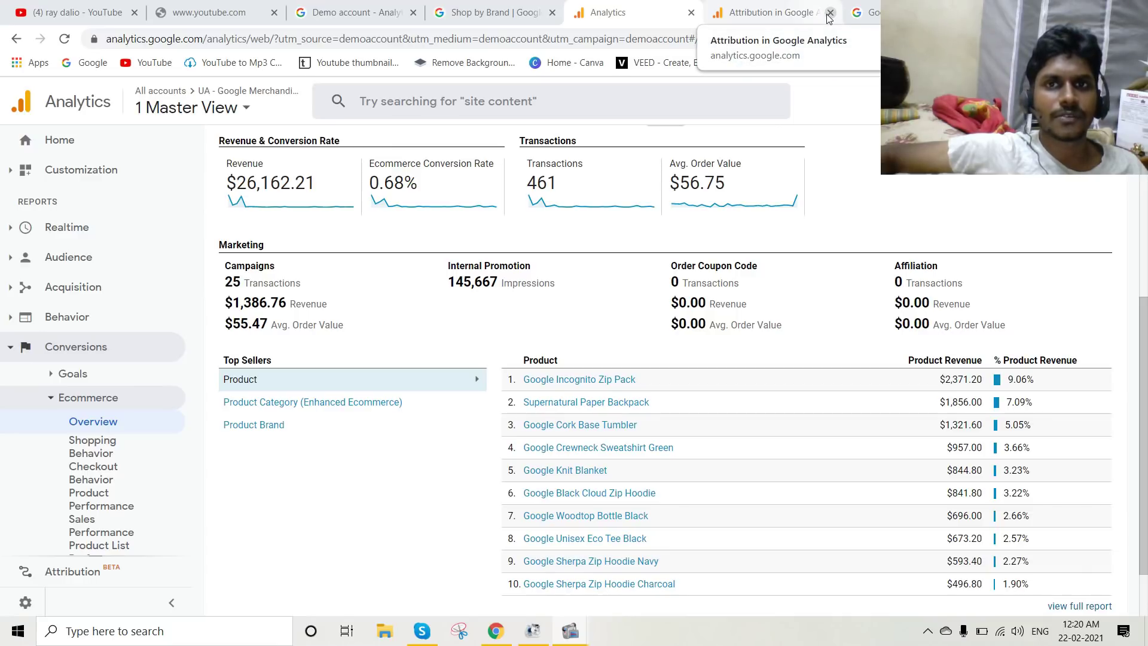
scroll(628, 413, "up", 5)
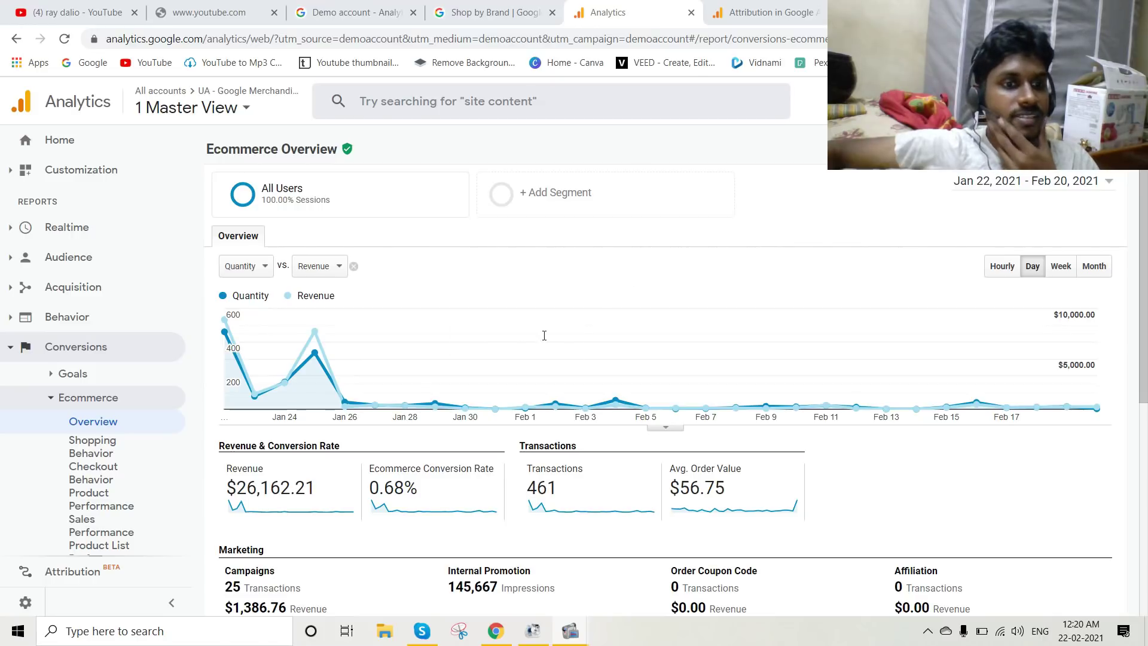
scroll(114, 441, "down", 1)
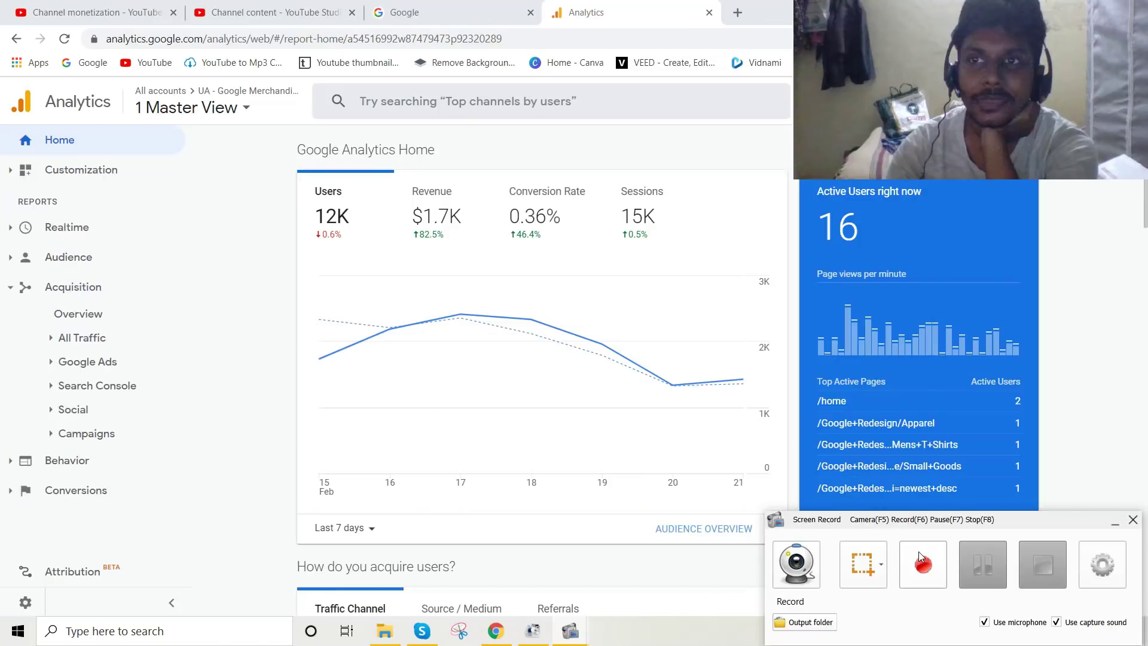
left_click(922, 562)
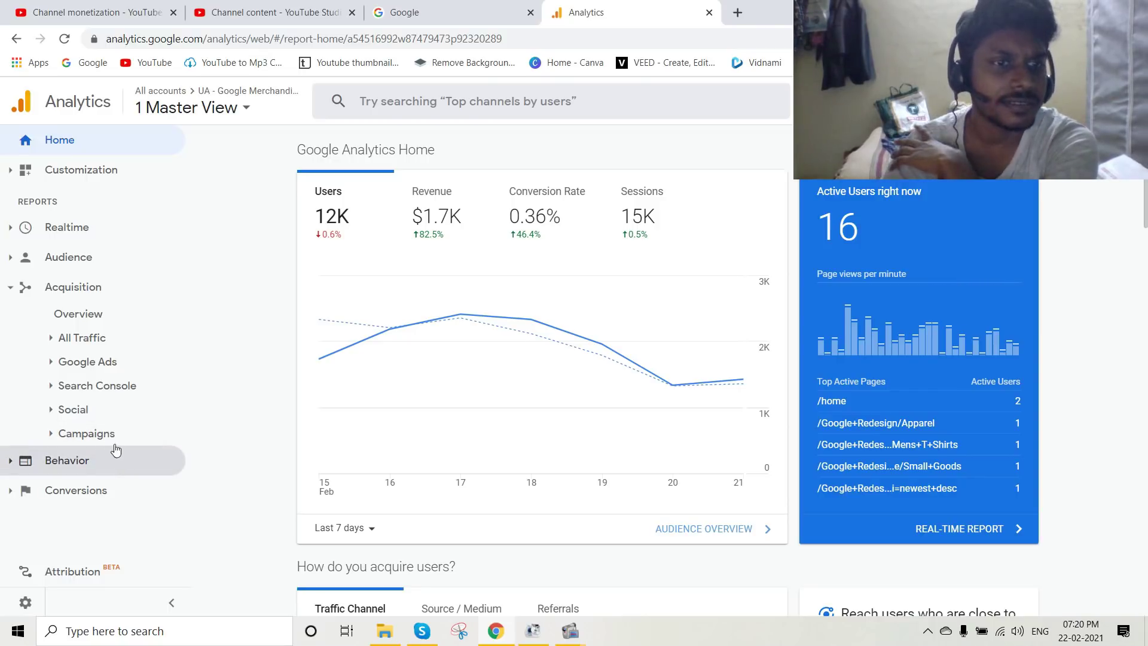
Expand Goals under Conversions, open its Overview report and review the goal completion chart and goal metrics.
left_click(95, 496)
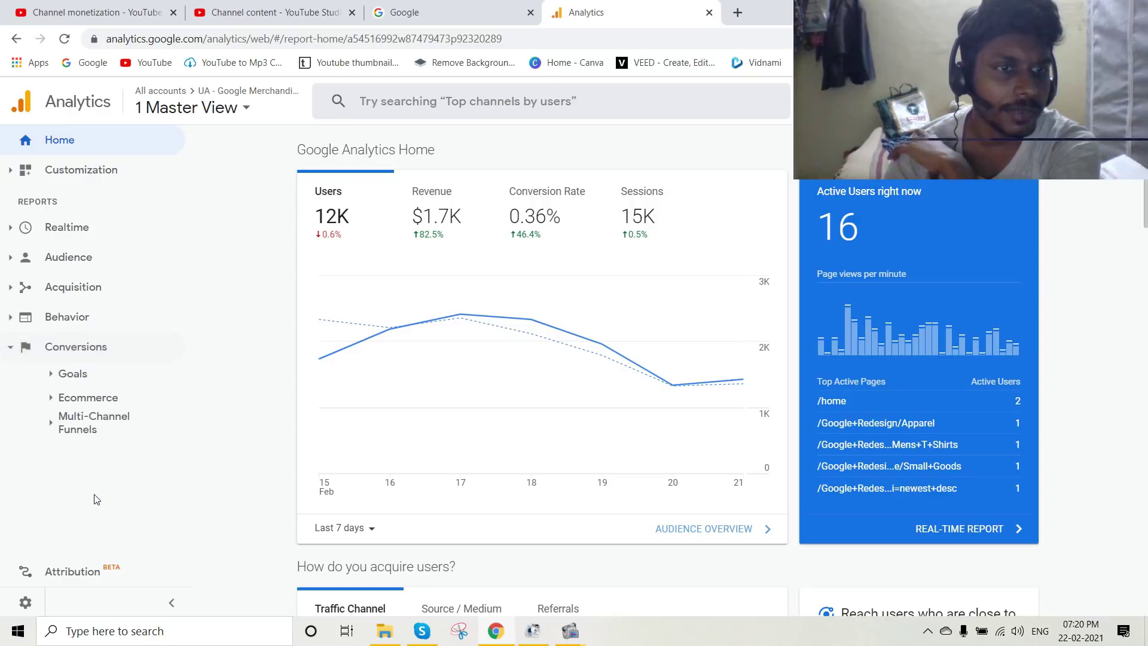
left_click(90, 382)
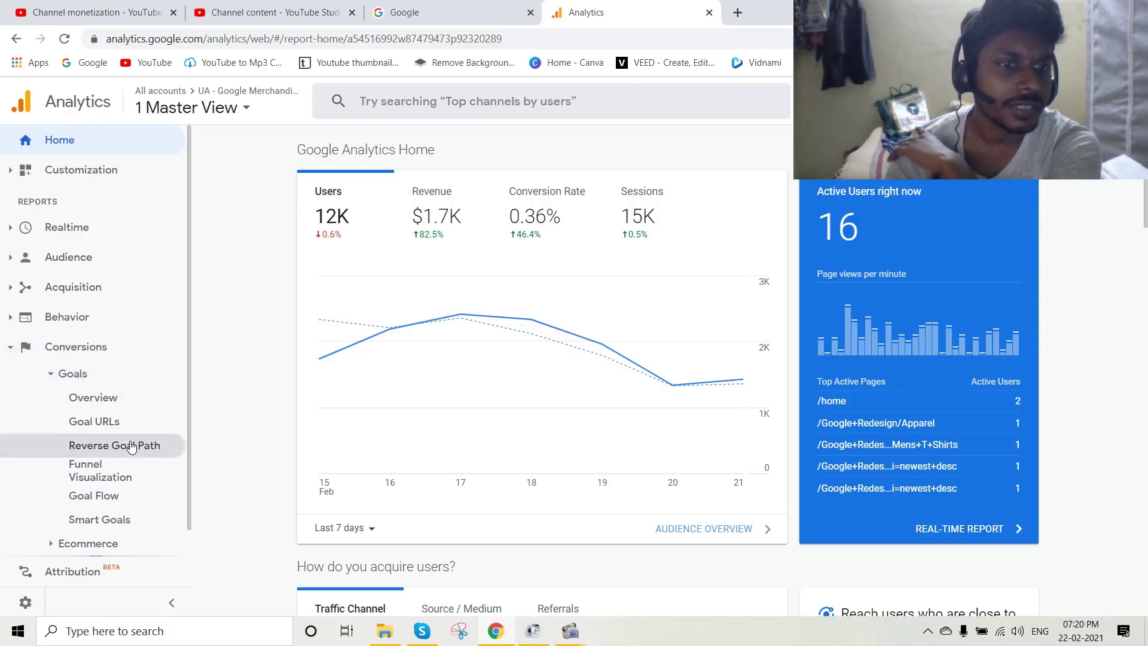
scroll(115, 504, "down", 1)
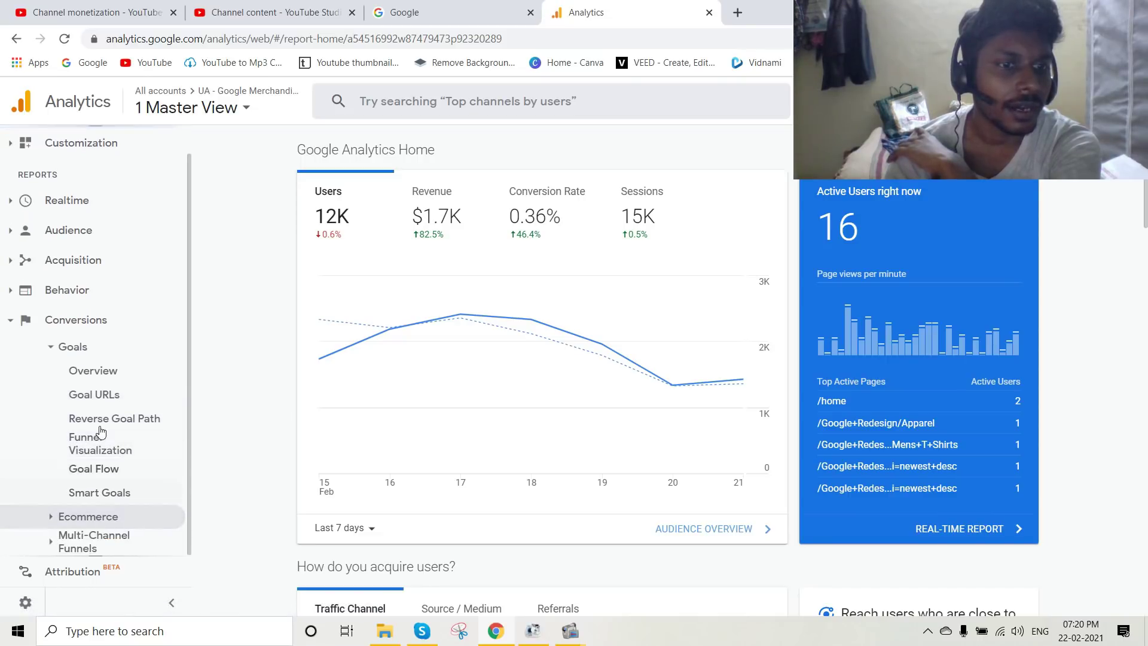
left_click(100, 370)
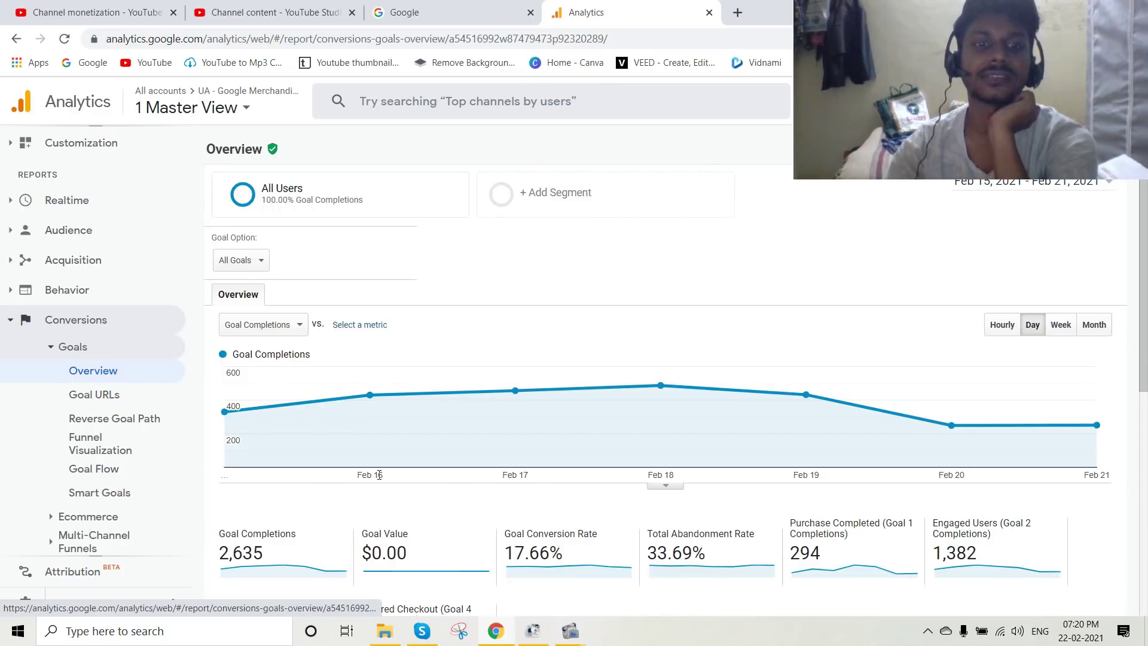
scroll(431, 490, "down", 3)
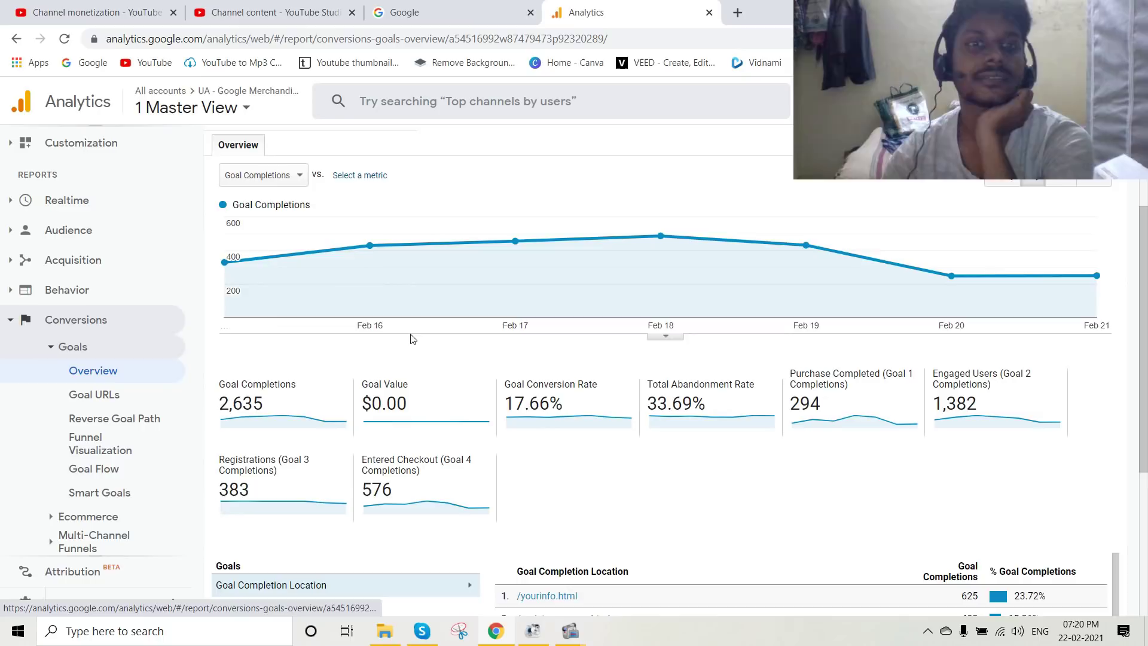
scroll(435, 299, "up", 3)
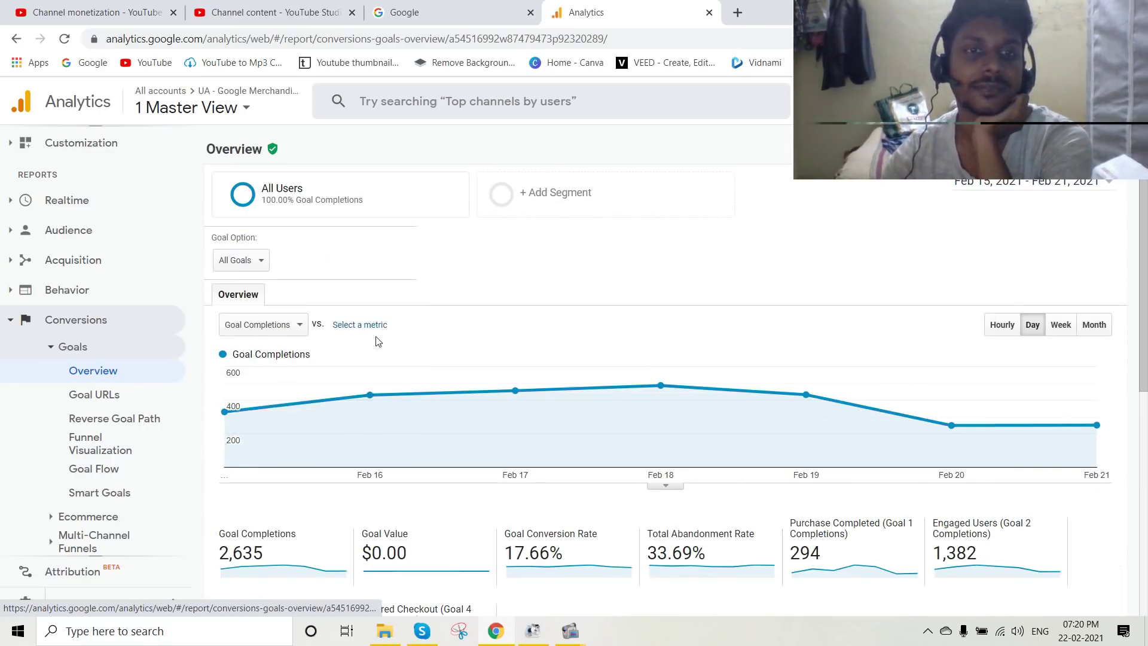
Plot Total Abandonment Rate against Goal Completions in the Goals Overview chart and examine the daily values.
left_click(361, 325)
scroll(415, 466, "down", 1)
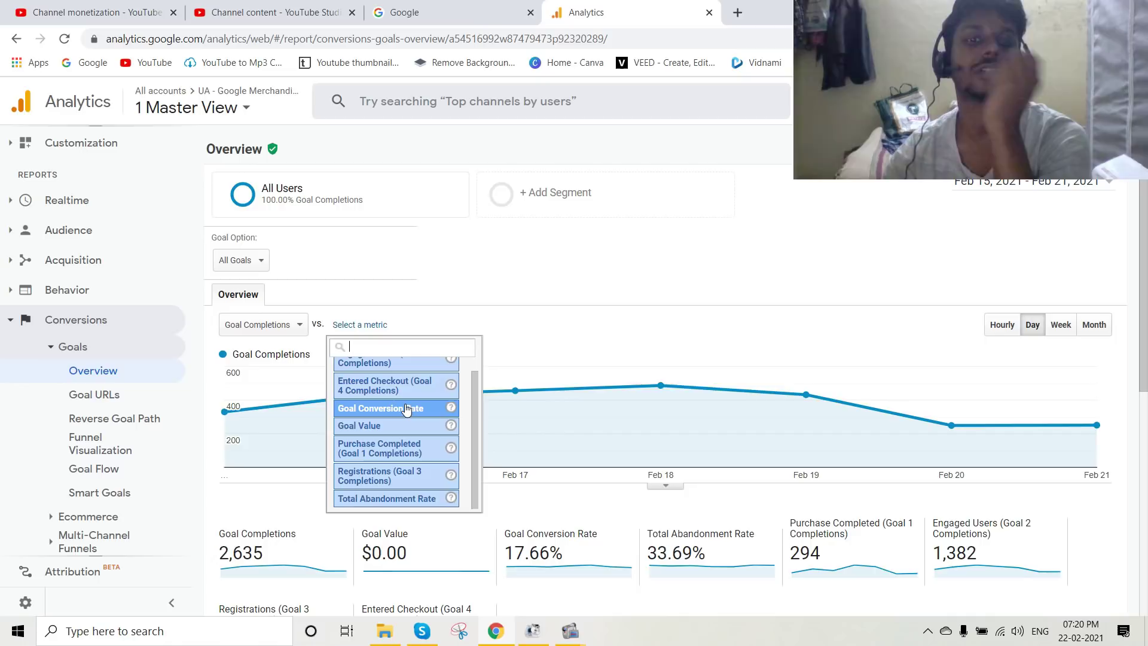
mouse_move(453, 409)
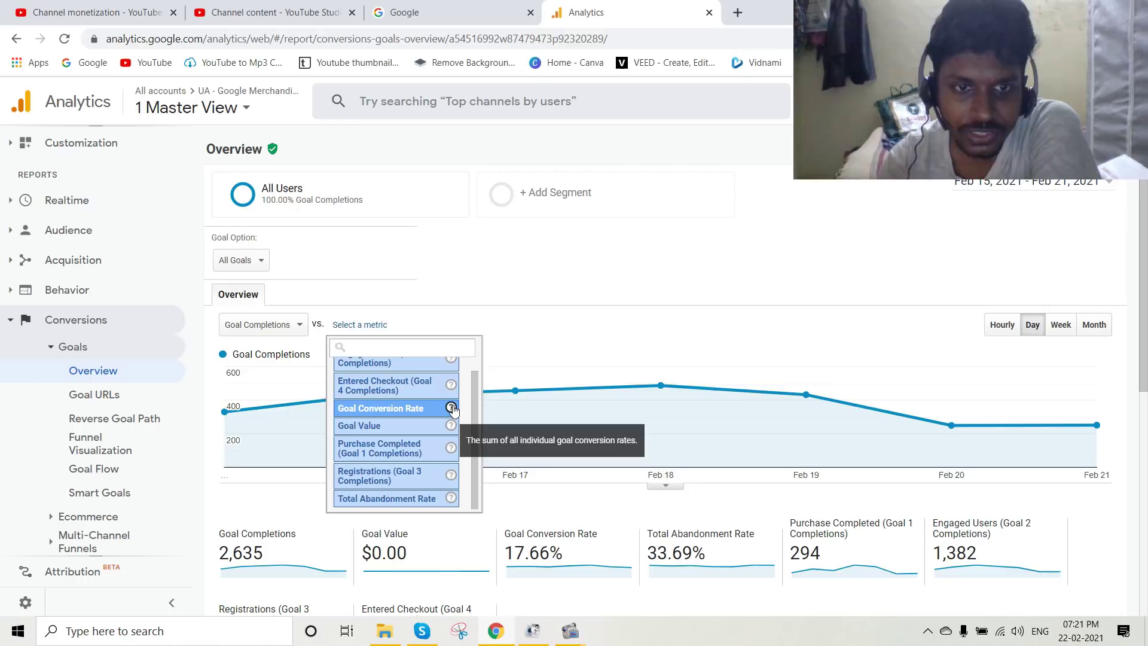
scroll(421, 412, "up", 1)
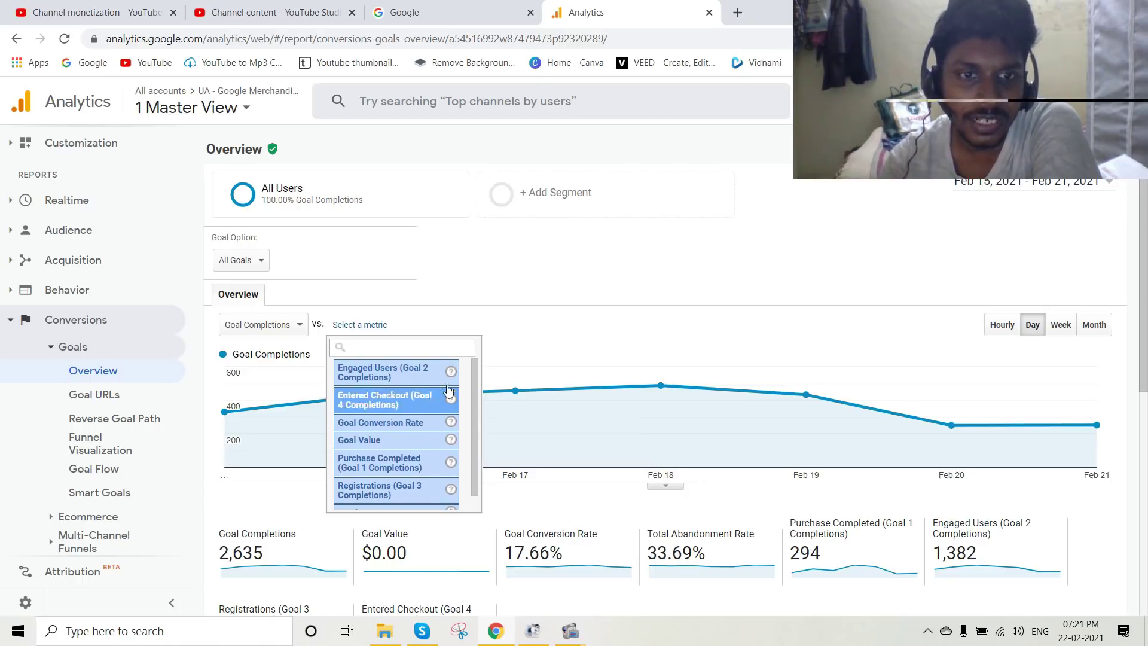
mouse_move(456, 375)
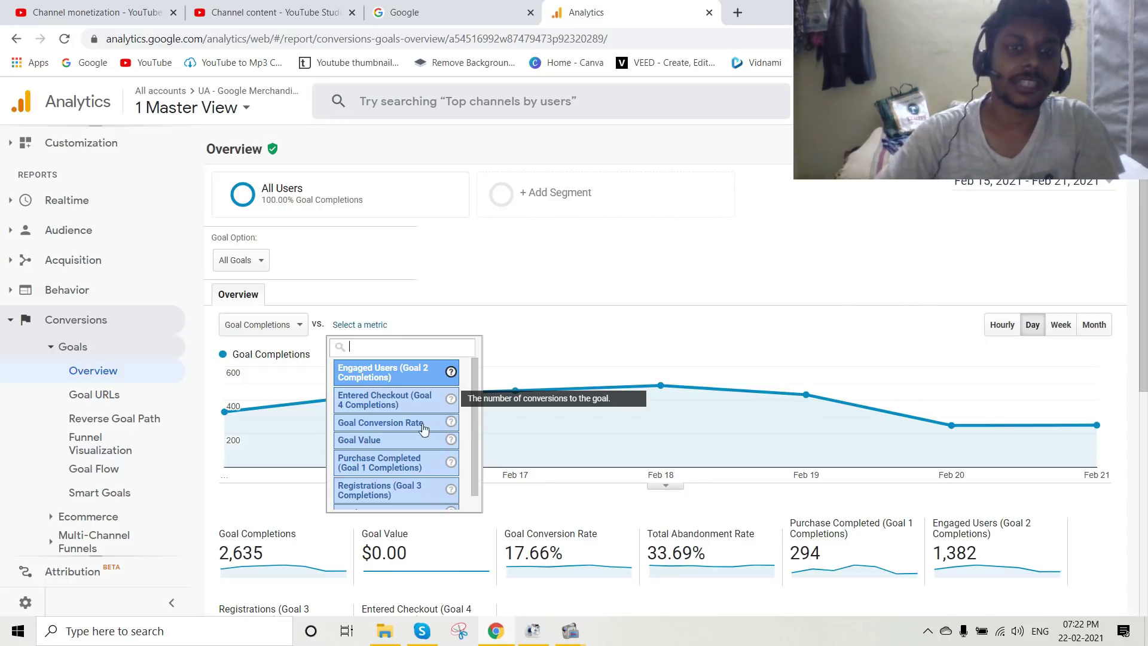
scroll(425, 461, "down", 1)
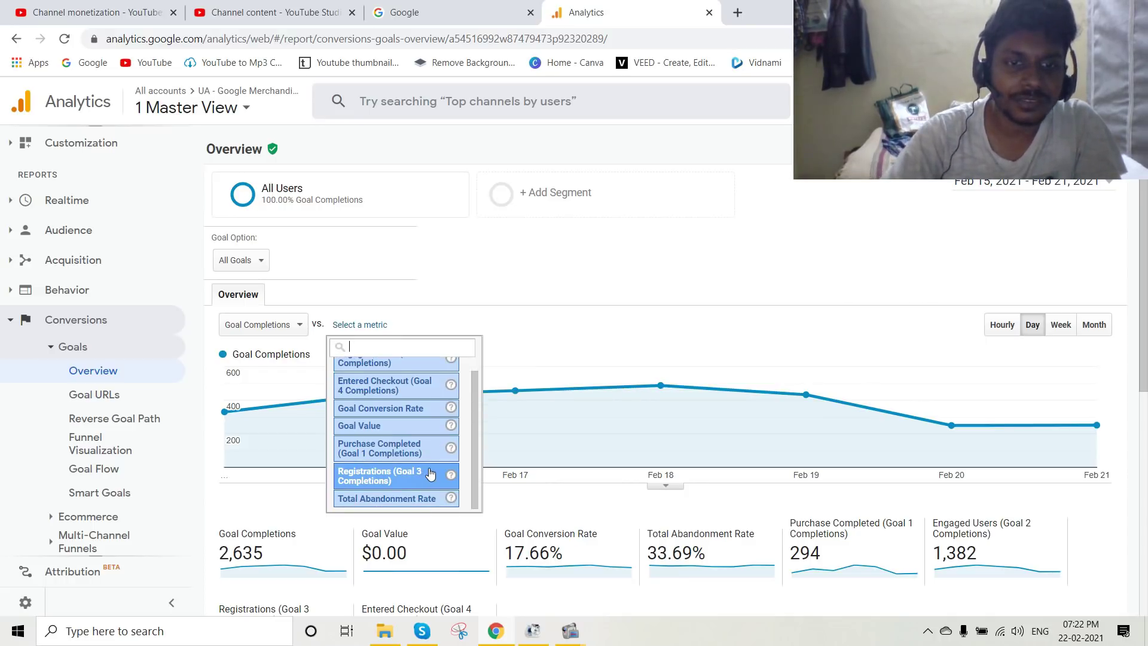
left_click(422, 501)
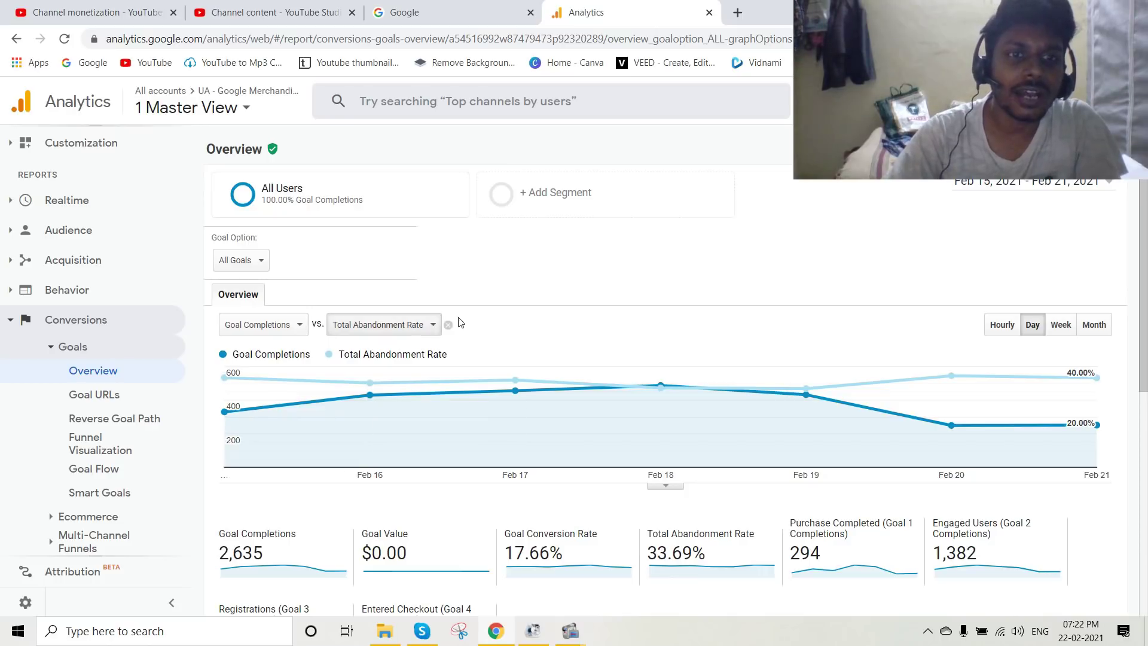
mouse_move(262, 383)
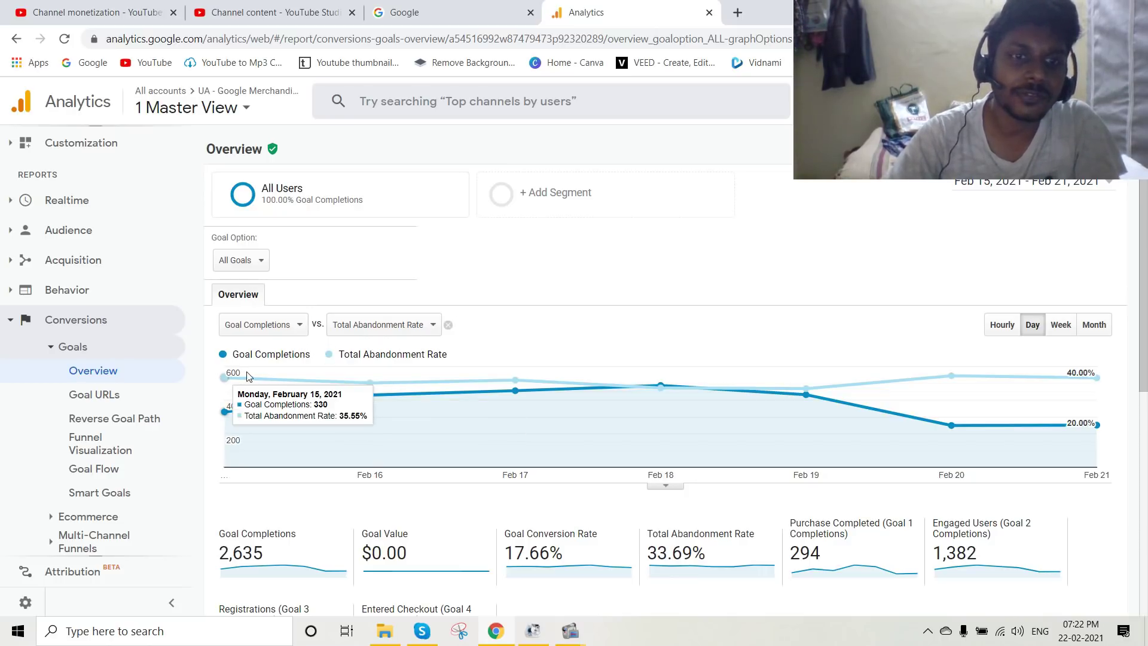
mouse_move(353, 380)
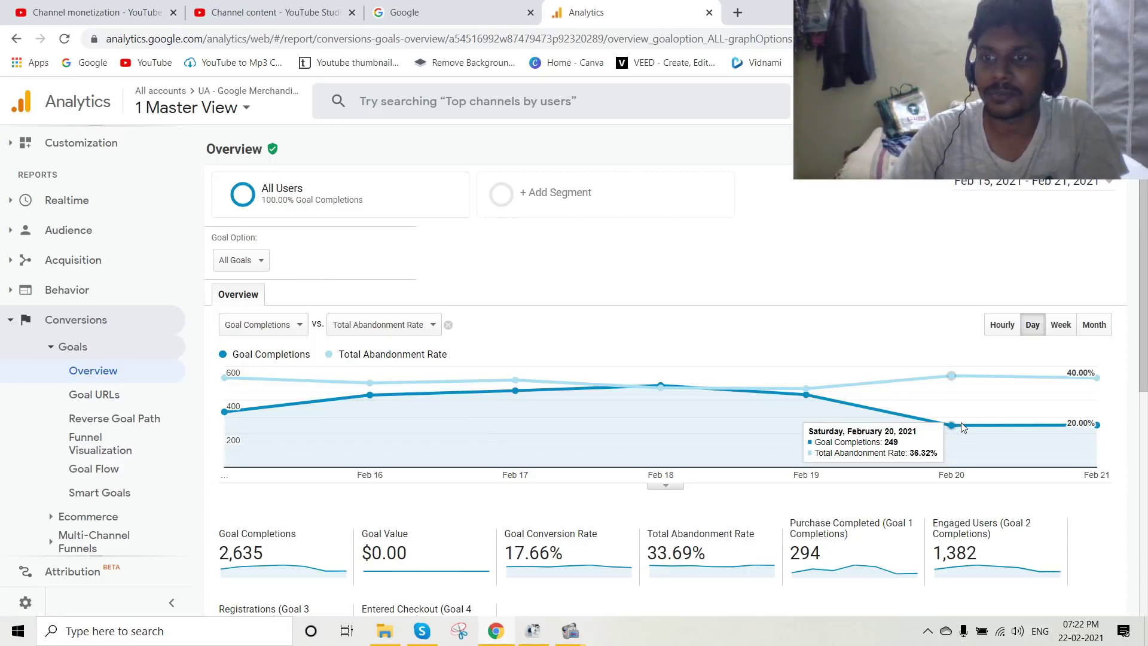
scroll(960, 422, "down", 5)
scroll(826, 480, "up", 3)
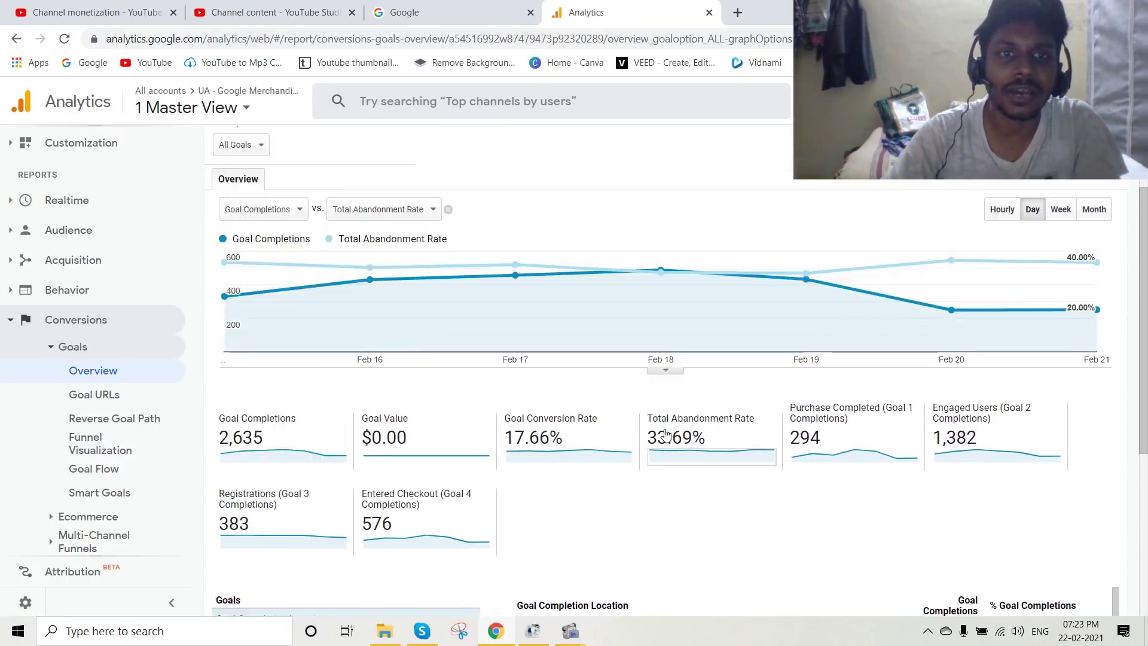
scroll(665, 435, "up", 2)
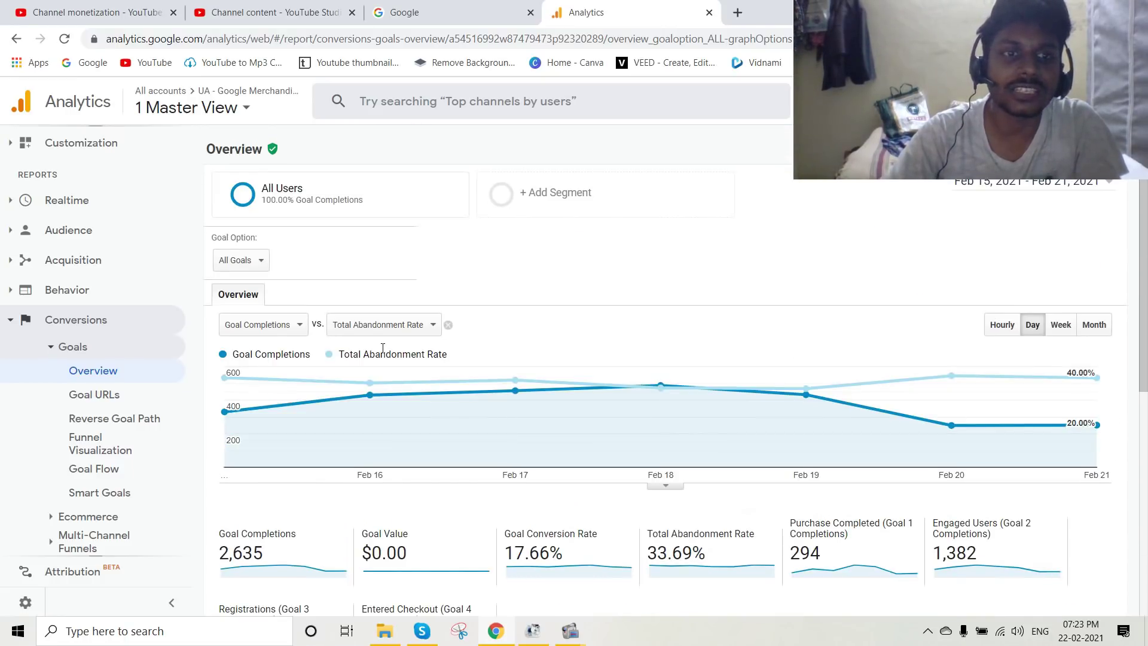
Plot Goal Conversion Rate against Goal Value in the Goals Overview chart and review the goal completion locations.
left_click(302, 336)
scroll(302, 467, "down", 1)
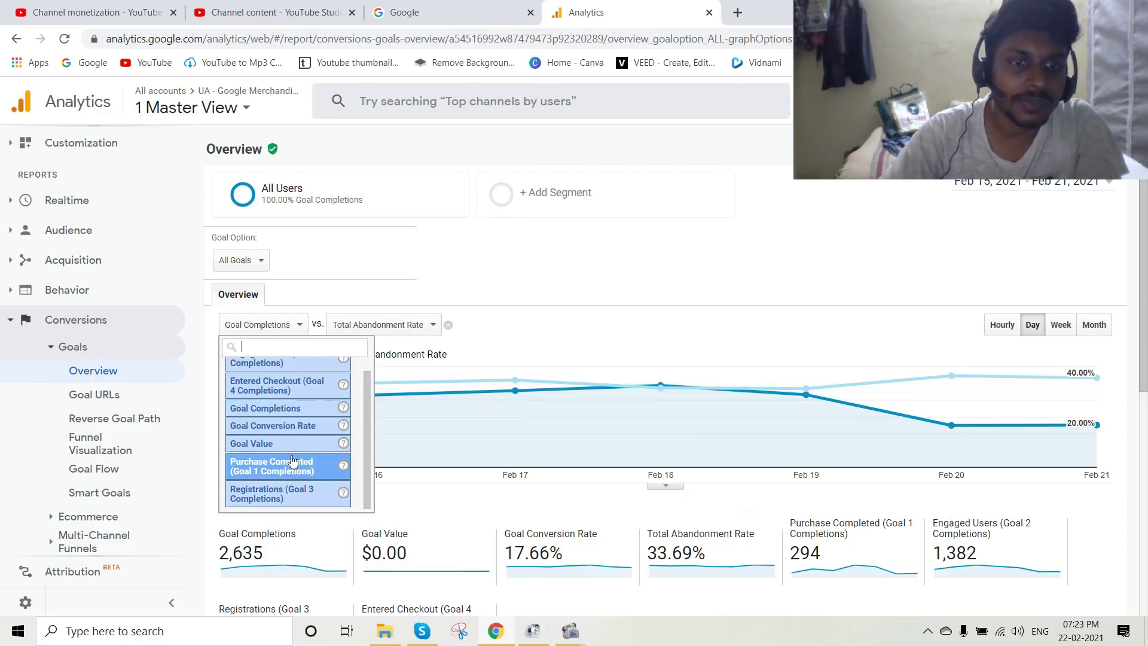
left_click(309, 429)
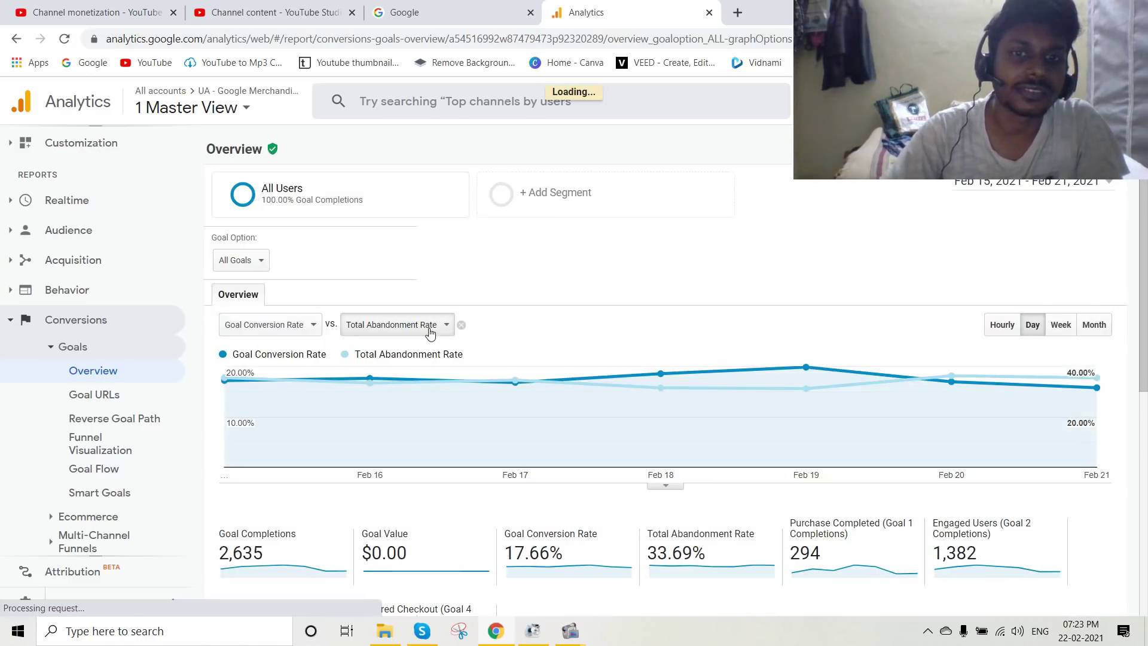
left_click(427, 329)
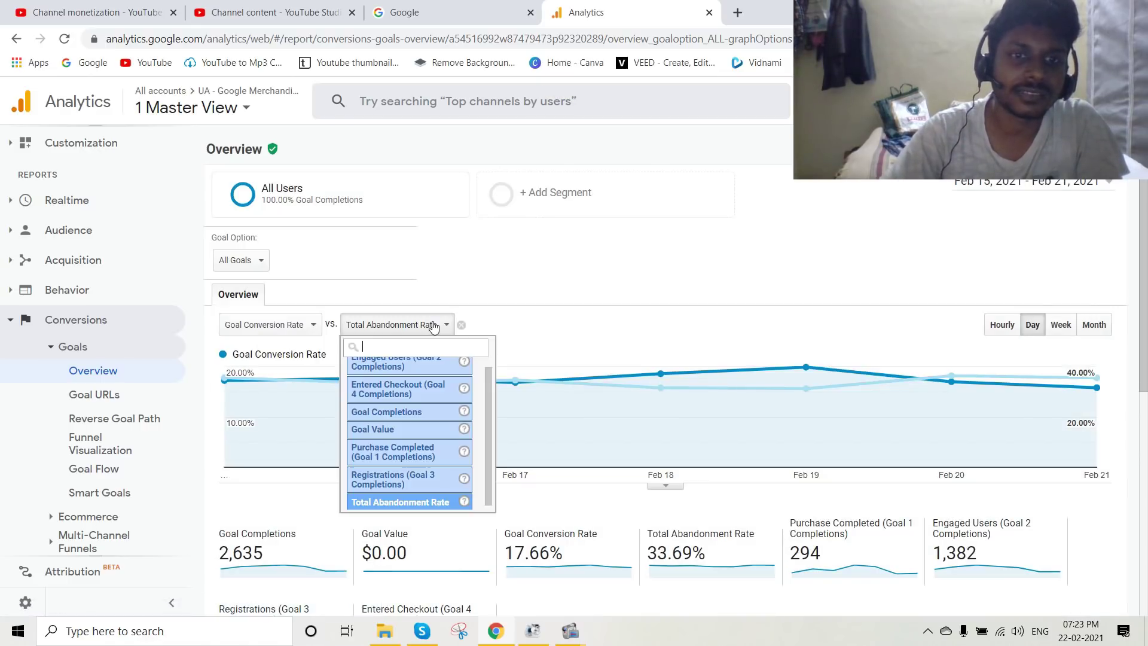
left_click(404, 428)
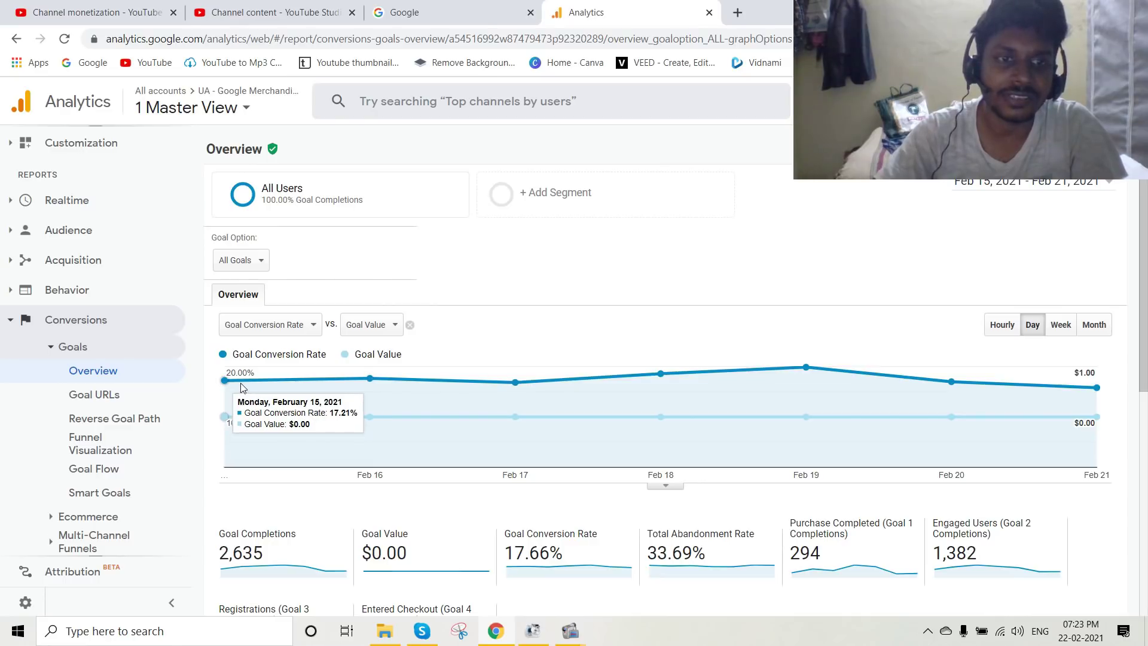
scroll(731, 435, "down", 4)
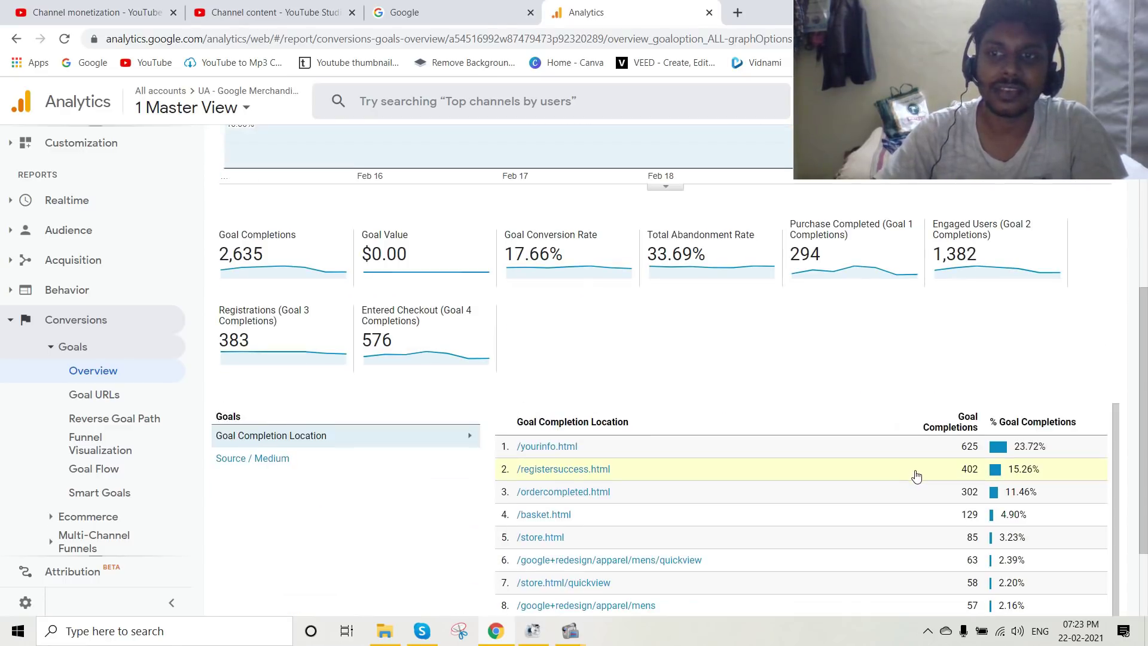
scroll(915, 474, "up", 2)
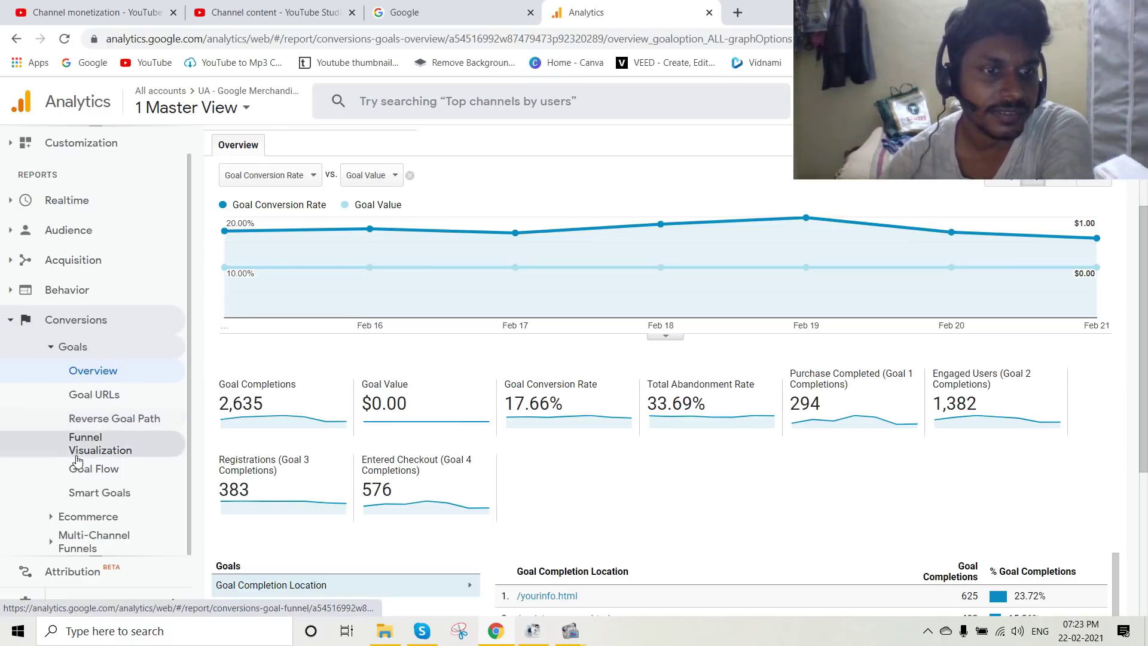
Open the Behavior Overview report and examine its most viewed pages and the daily pageviews for February 20 and 21.
left_click(79, 291)
left_click(98, 317)
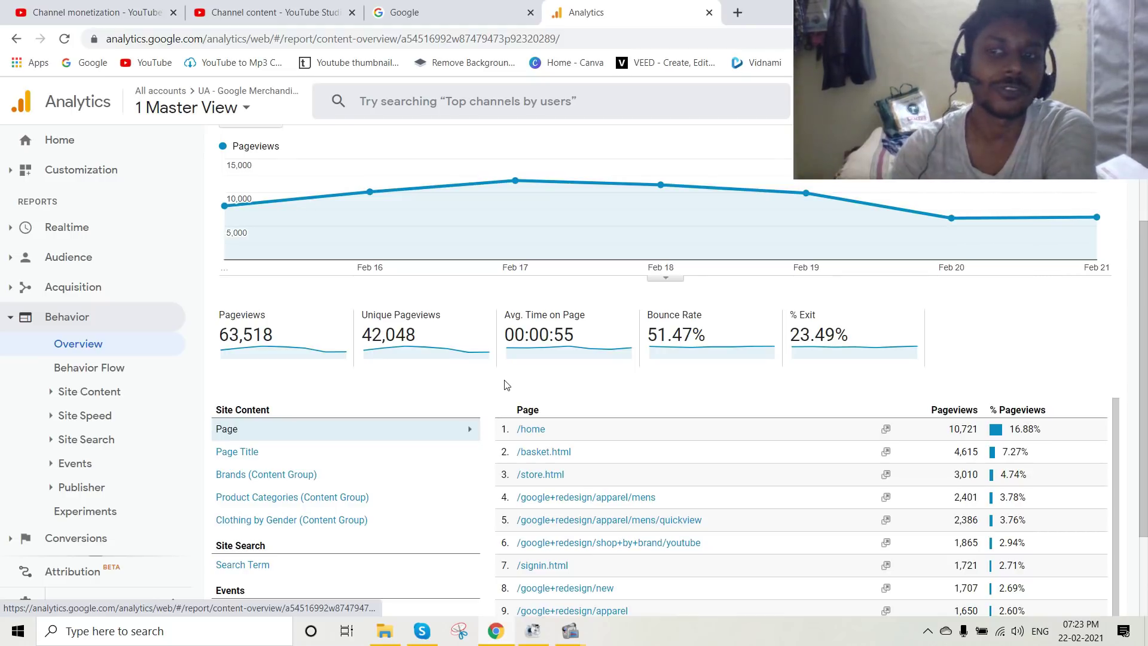
scroll(883, 430, "down", 1)
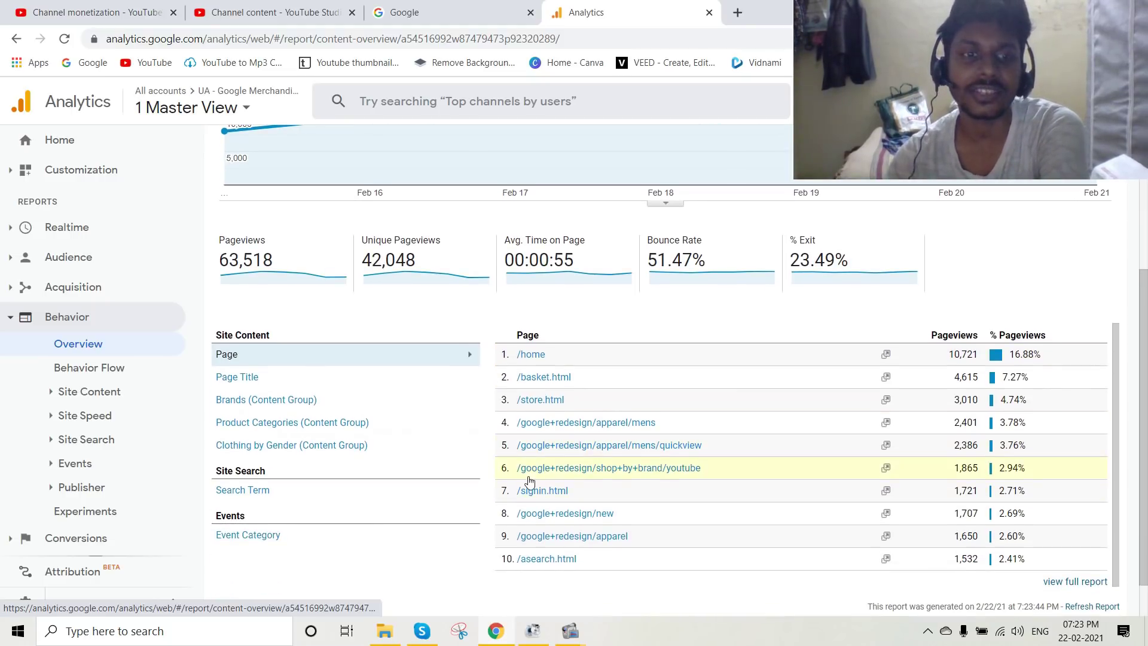
scroll(530, 474, "down", 1)
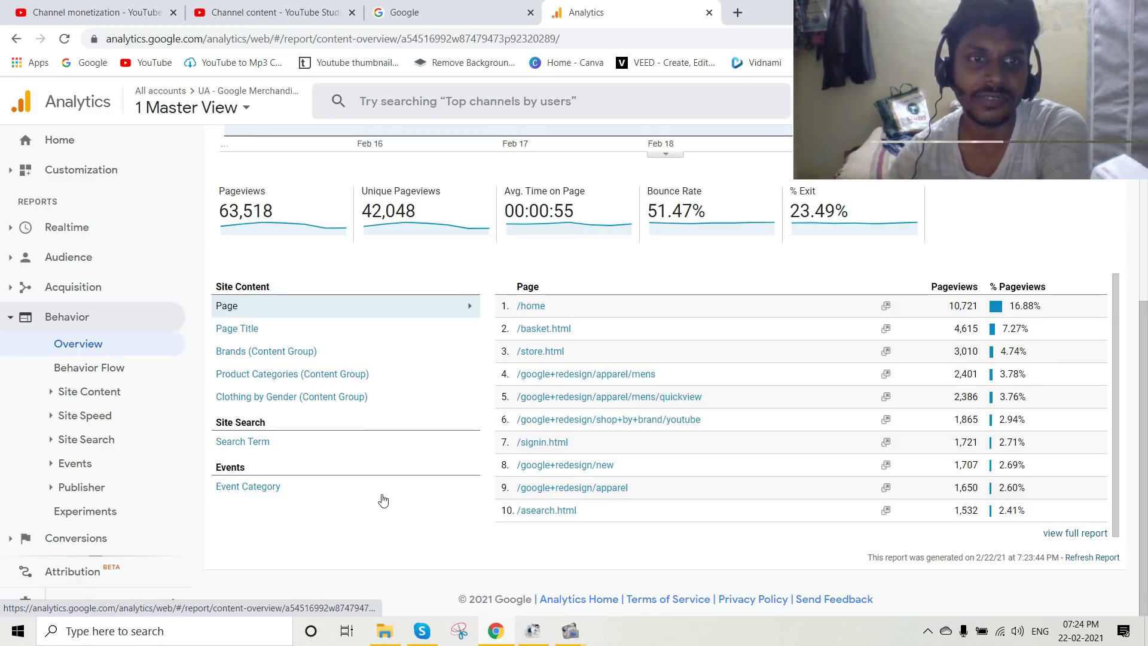
scroll(558, 402, "up", 1)
scroll(558, 402, "up", 2)
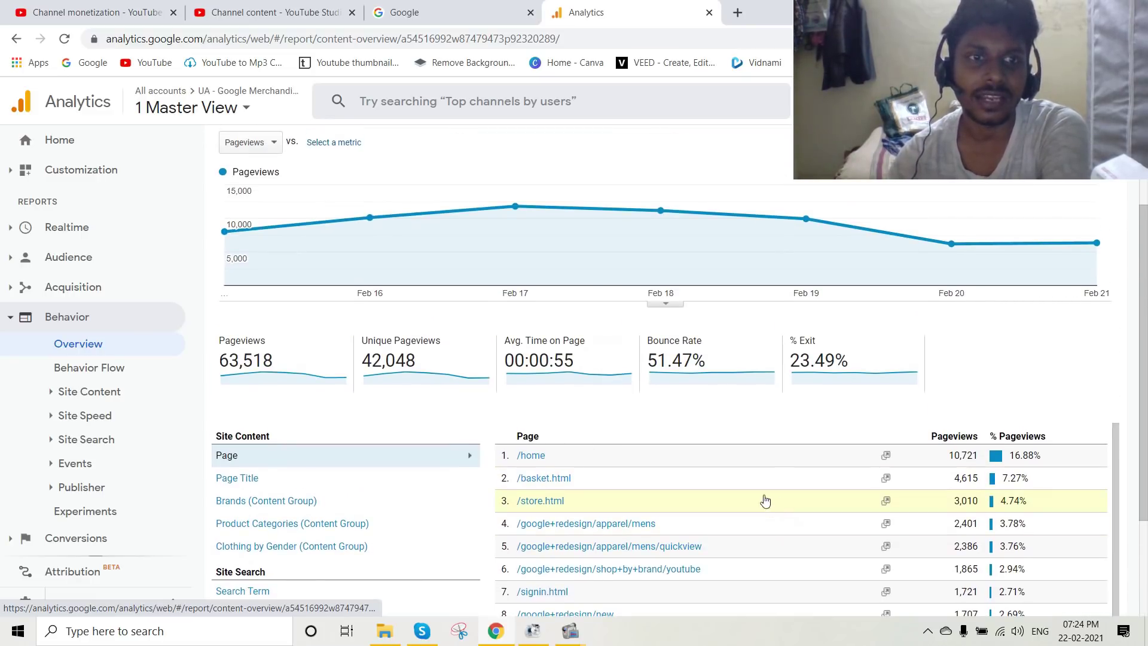
scroll(670, 424, "up", 1)
scroll(670, 424, "up", 1)
mouse_move(962, 368)
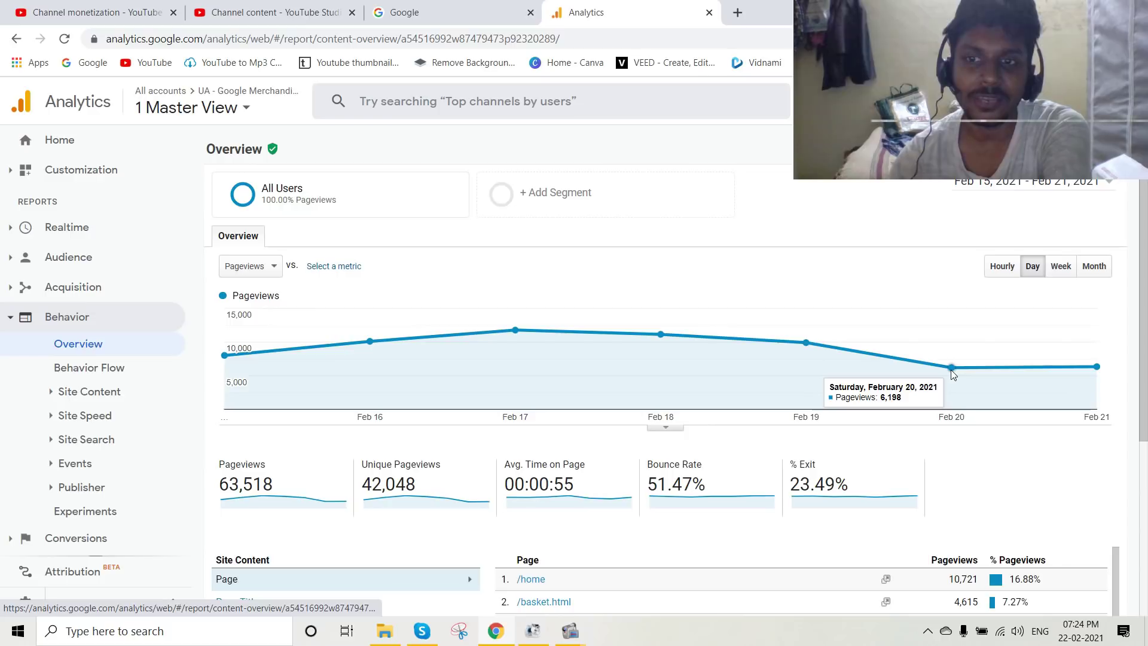
mouse_move(1084, 366)
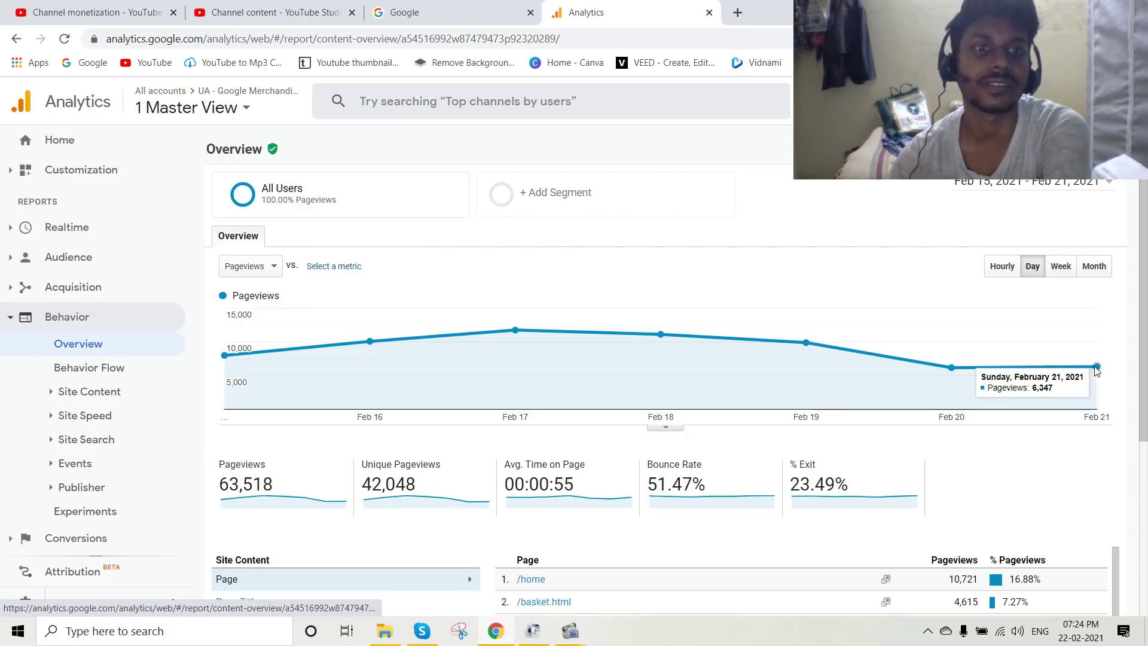
Plot Bounce Rate against Pageviews in the Behavior Overview chart and review the list of top pages.
left_click(274, 269)
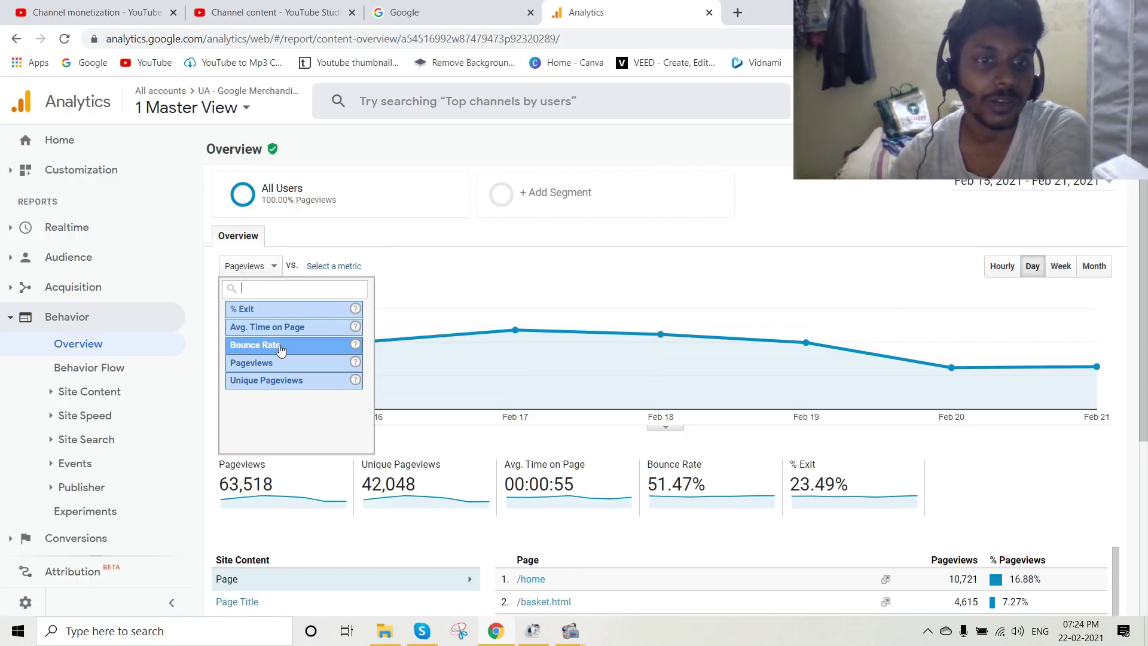
left_click(281, 363)
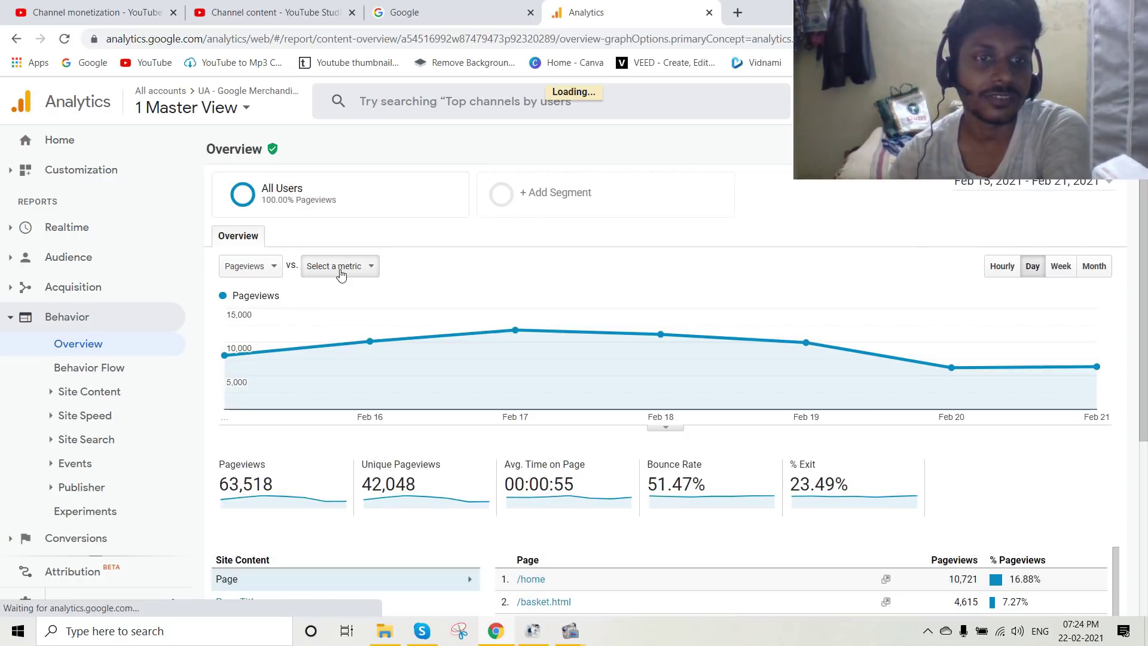
left_click(336, 266)
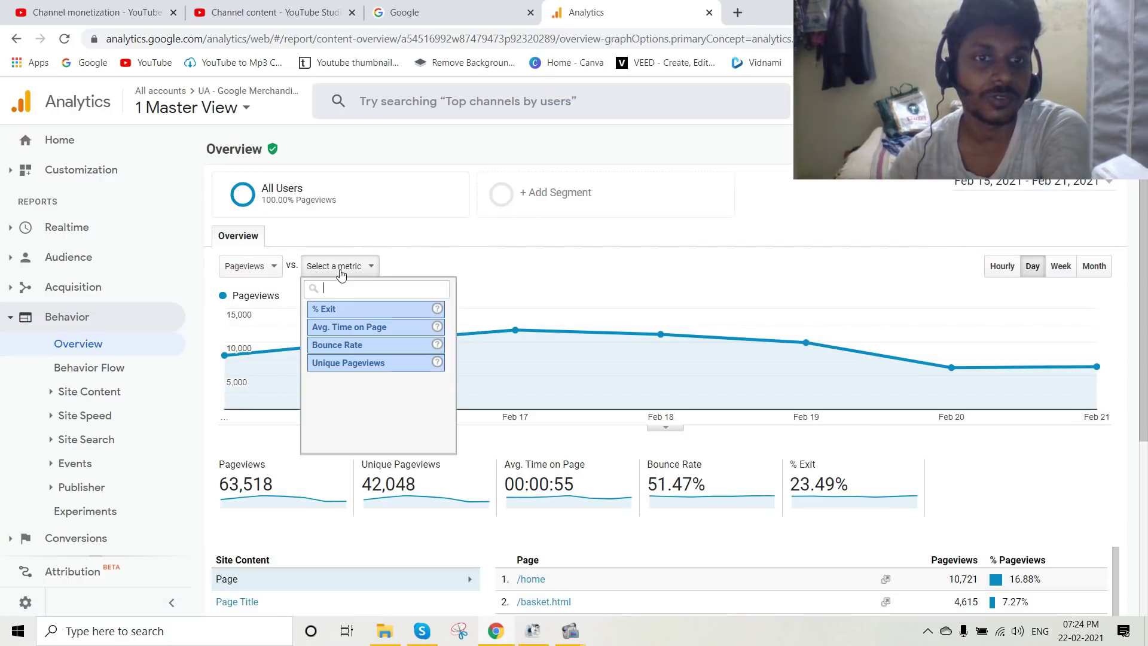
left_click(361, 361)
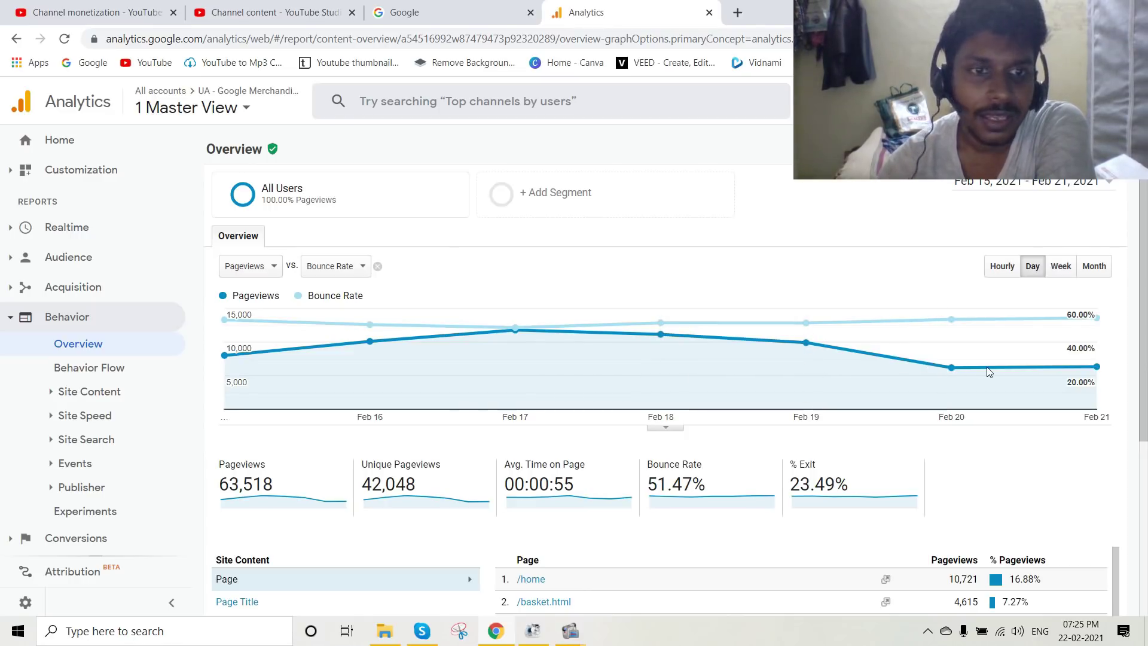
scroll(402, 427, "down", 5)
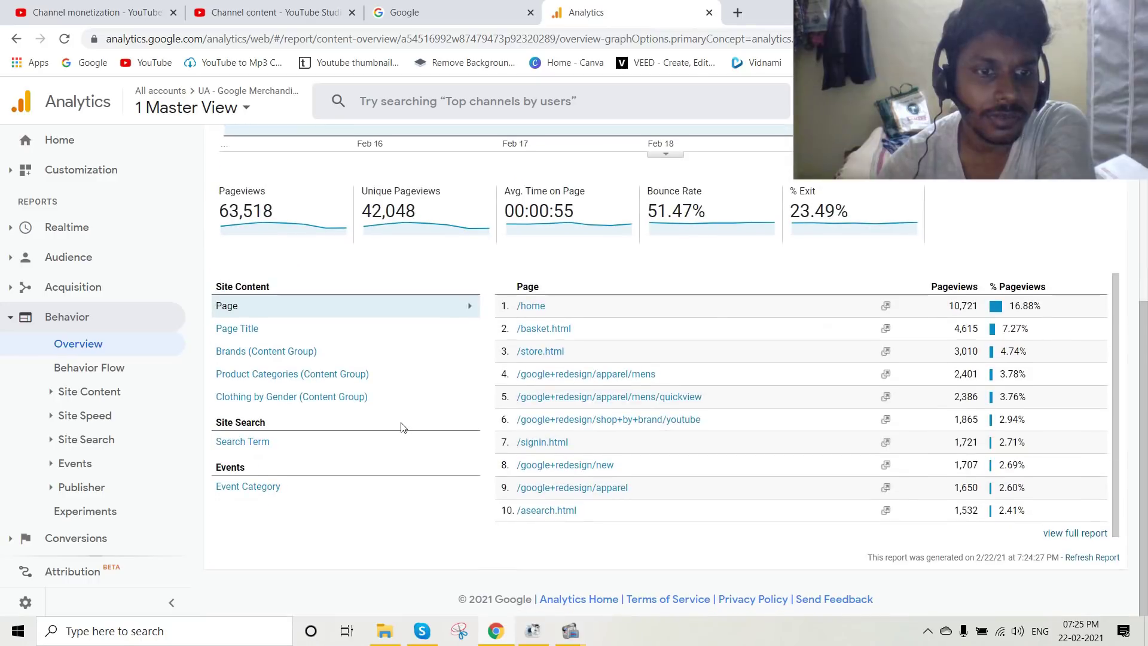
Open the Acquisition Overview report and expand its All Traffic report group.
left_click(75, 287)
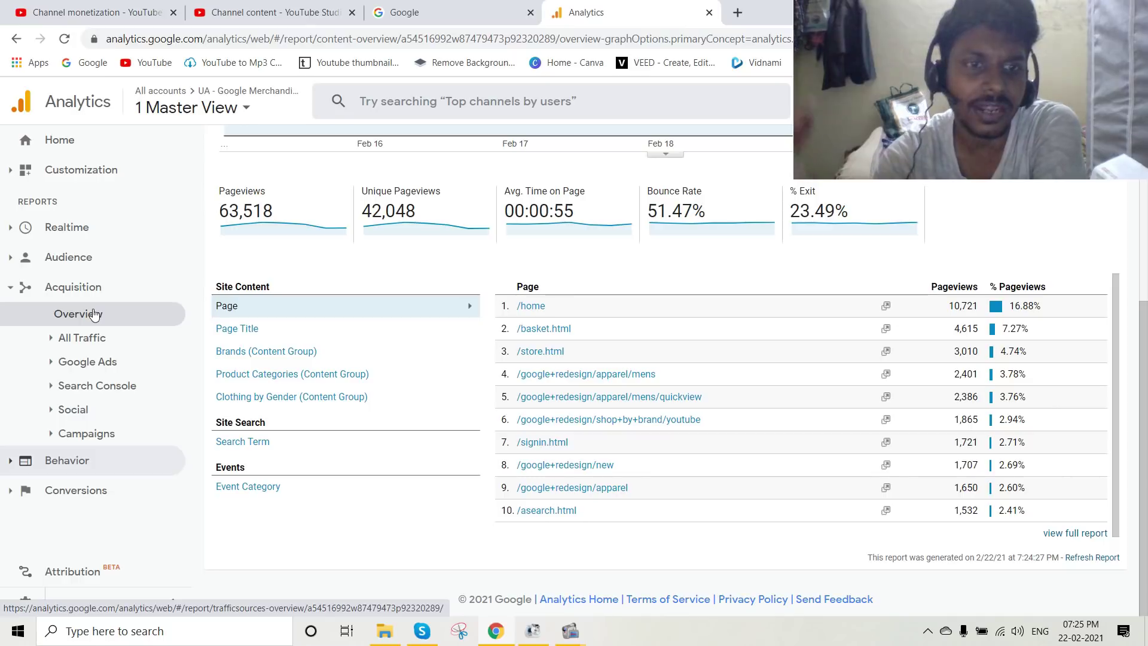
left_click(94, 315)
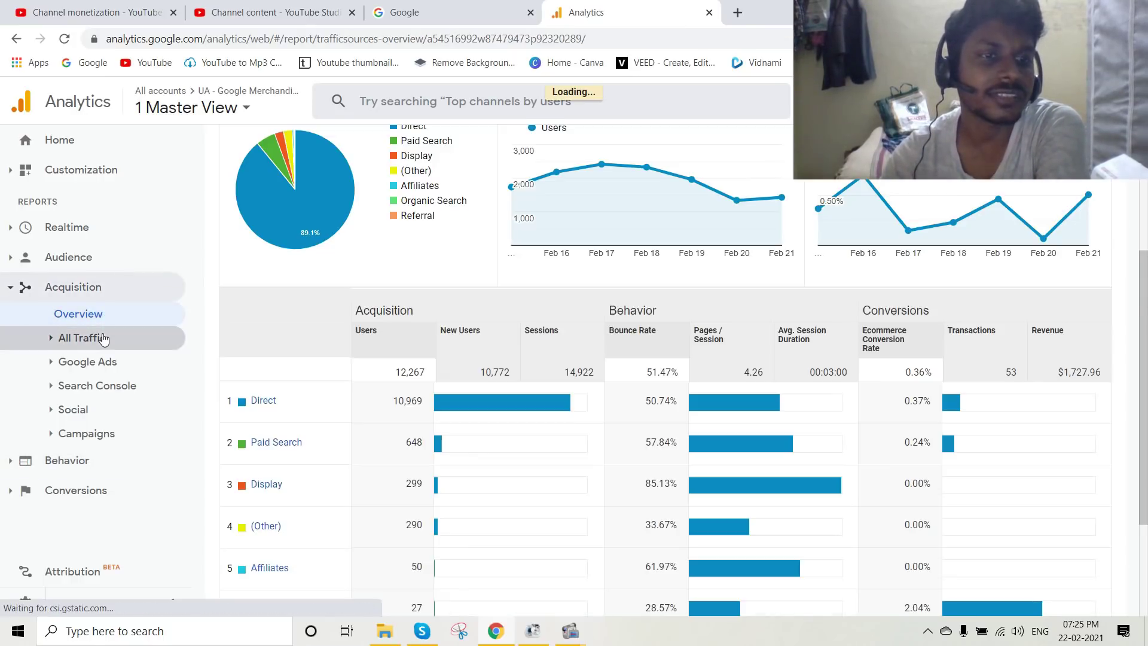
left_click(83, 338)
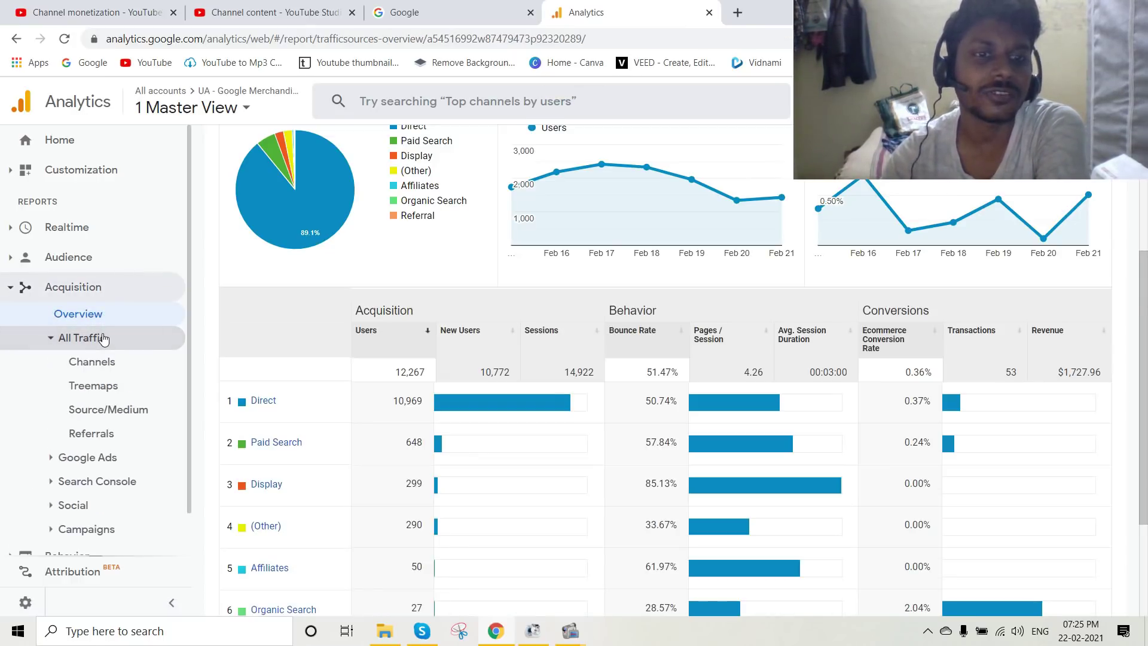
scroll(358, 371, "up", 4)
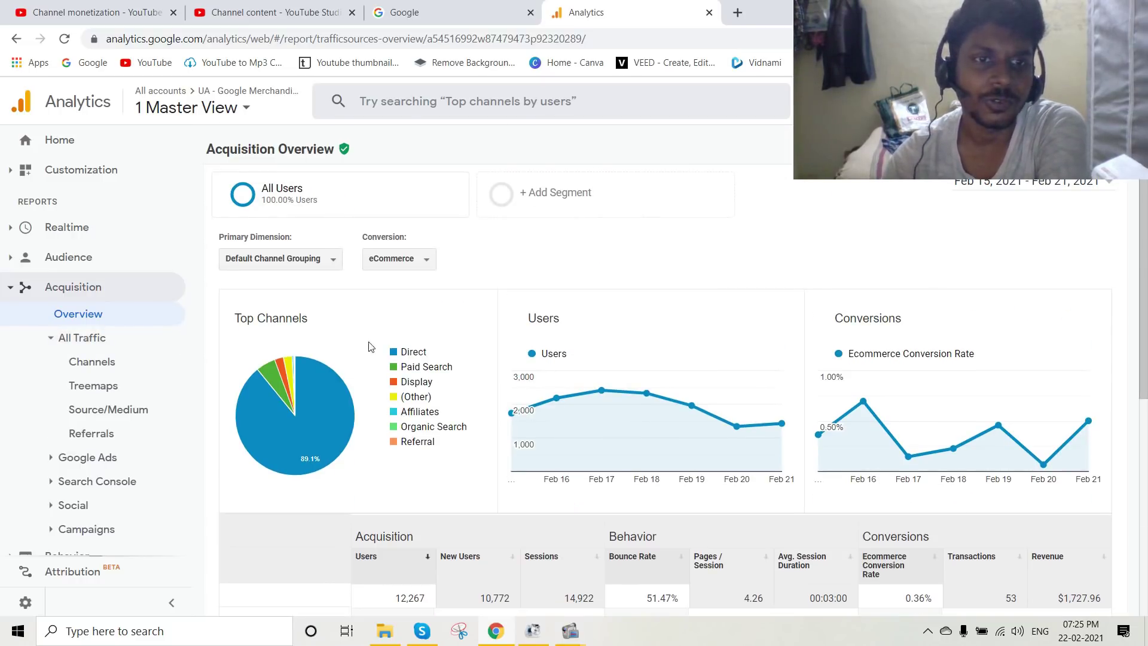
Examine users, bounce rate and conversion figures per channel in the Acquisition Overview table, from Direct to Referral.
scroll(374, 347, "down", 3)
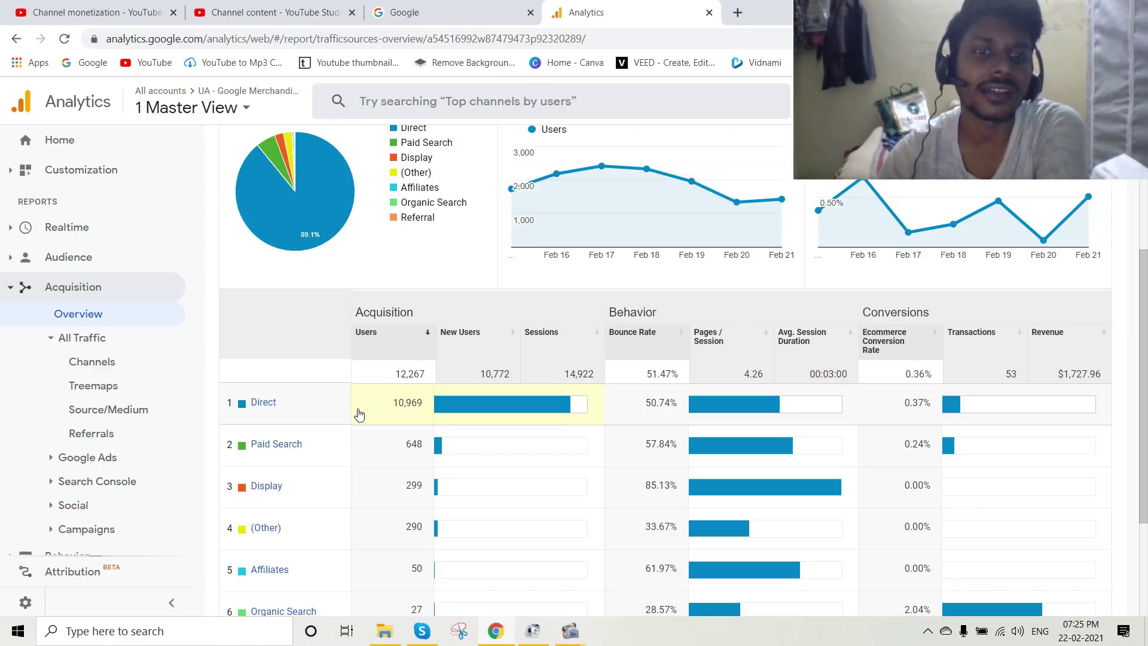
scroll(389, 411, "down", 1)
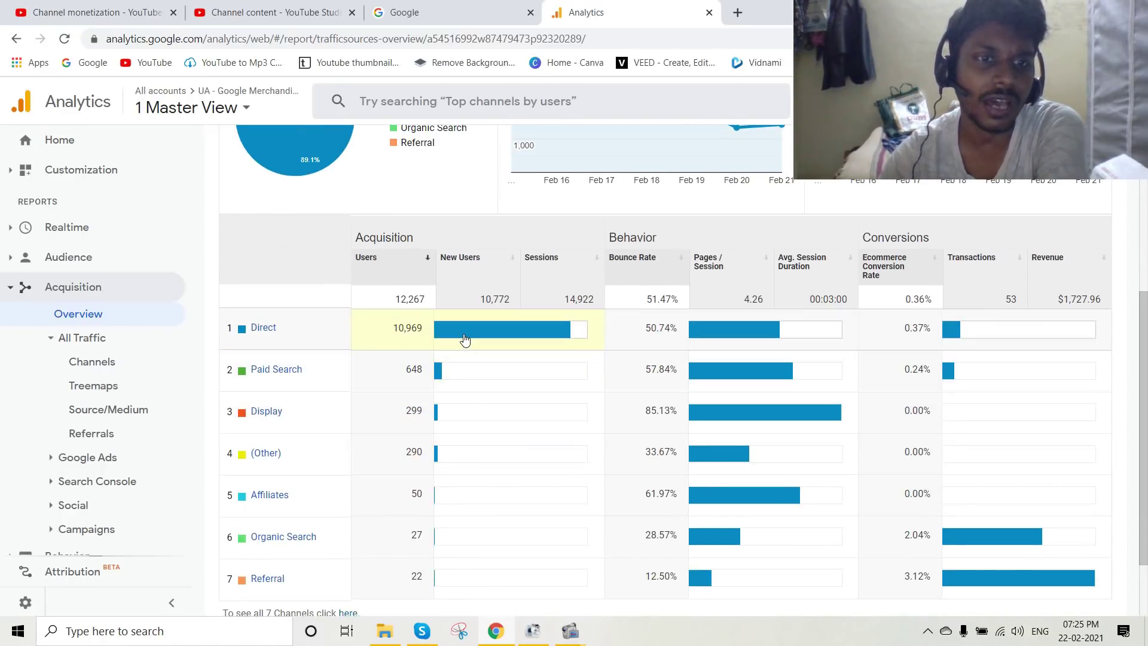
scroll(497, 446, "up", 2)
scroll(479, 431, "down", 2)
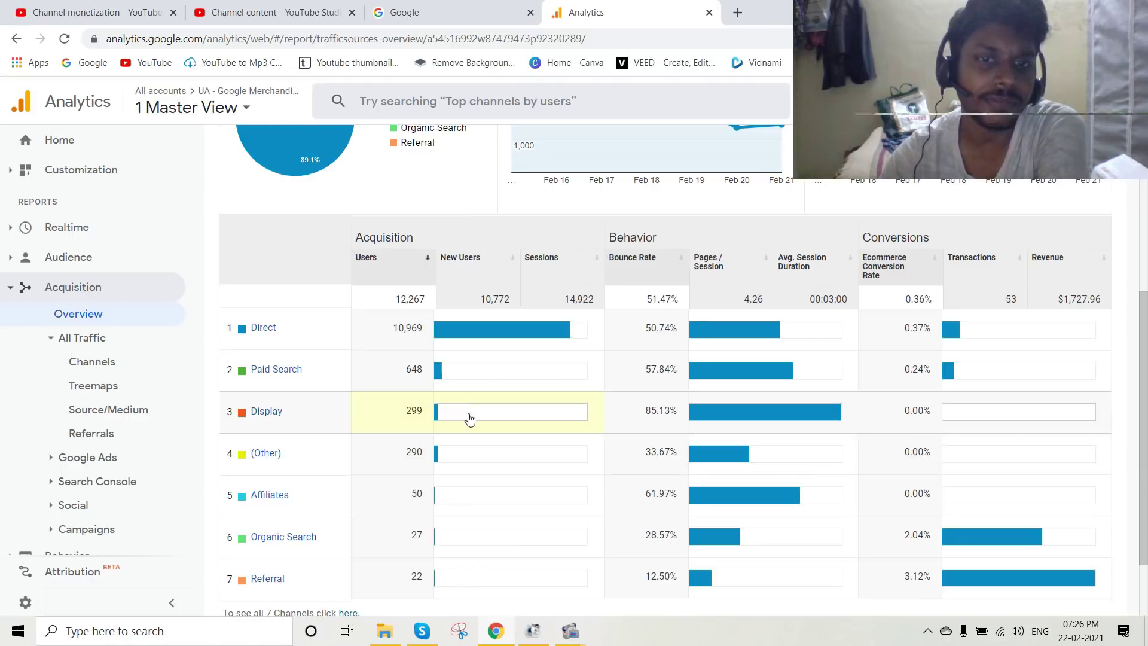
scroll(454, 436, "down", 2)
scroll(500, 474, "up", 2)
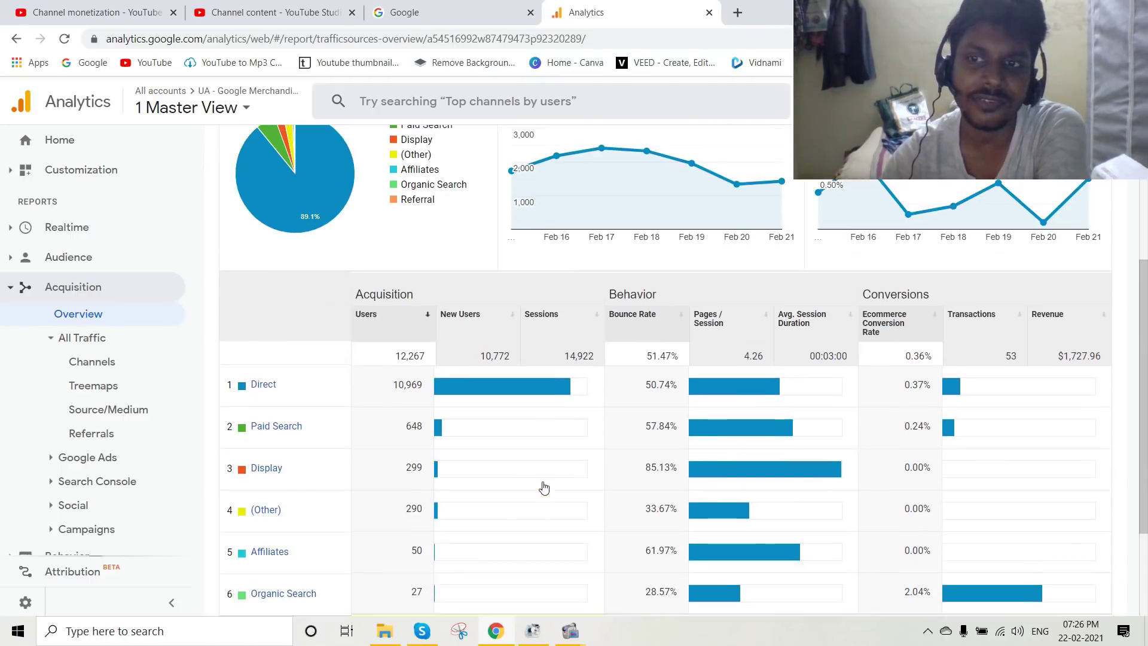
Examine the daily values in the Acquisition Overview's Users chart, including February 15, 20 and 21.
scroll(568, 409, "up", 2)
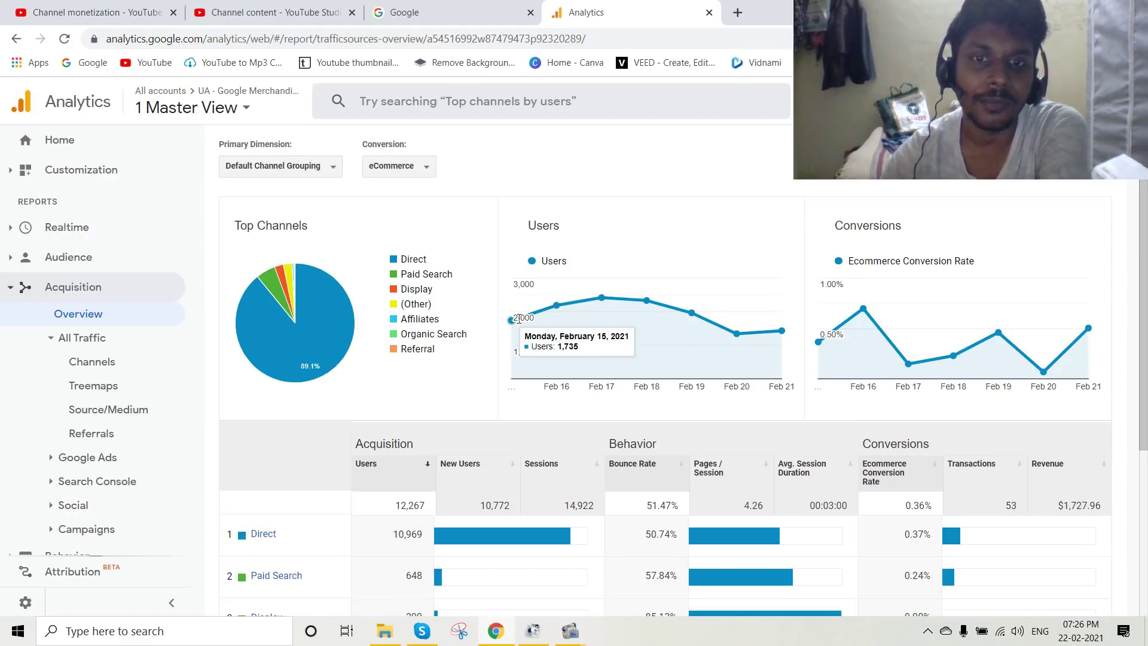
scroll(692, 361, "up", 2)
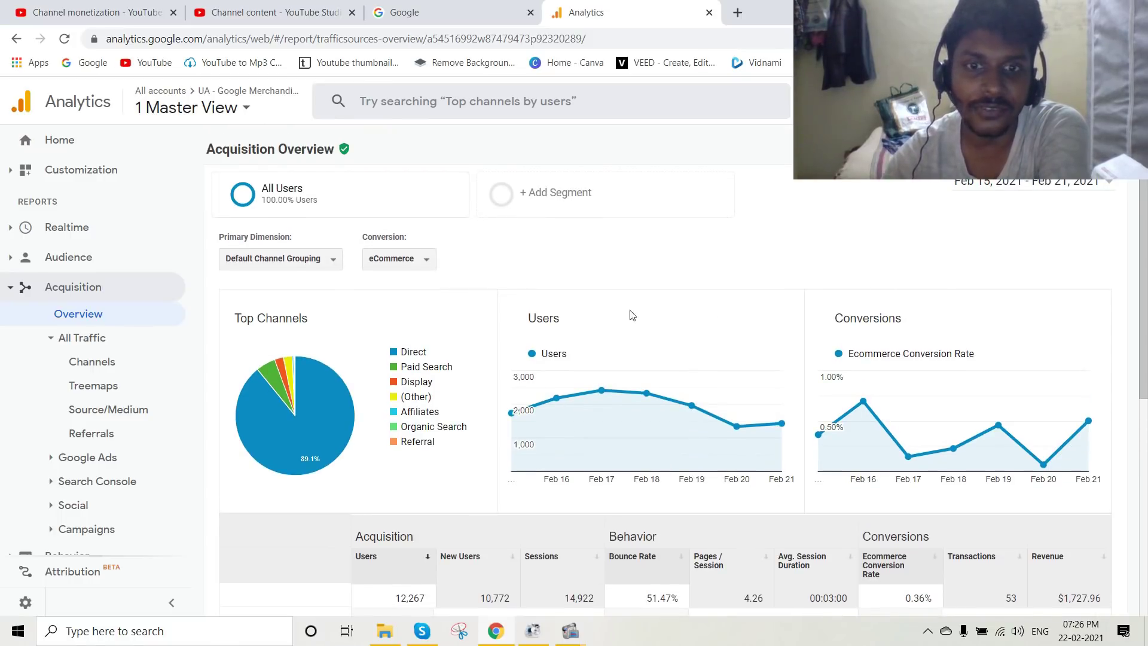
scroll(592, 419, "down", 3)
scroll(718, 371, "up", 3)
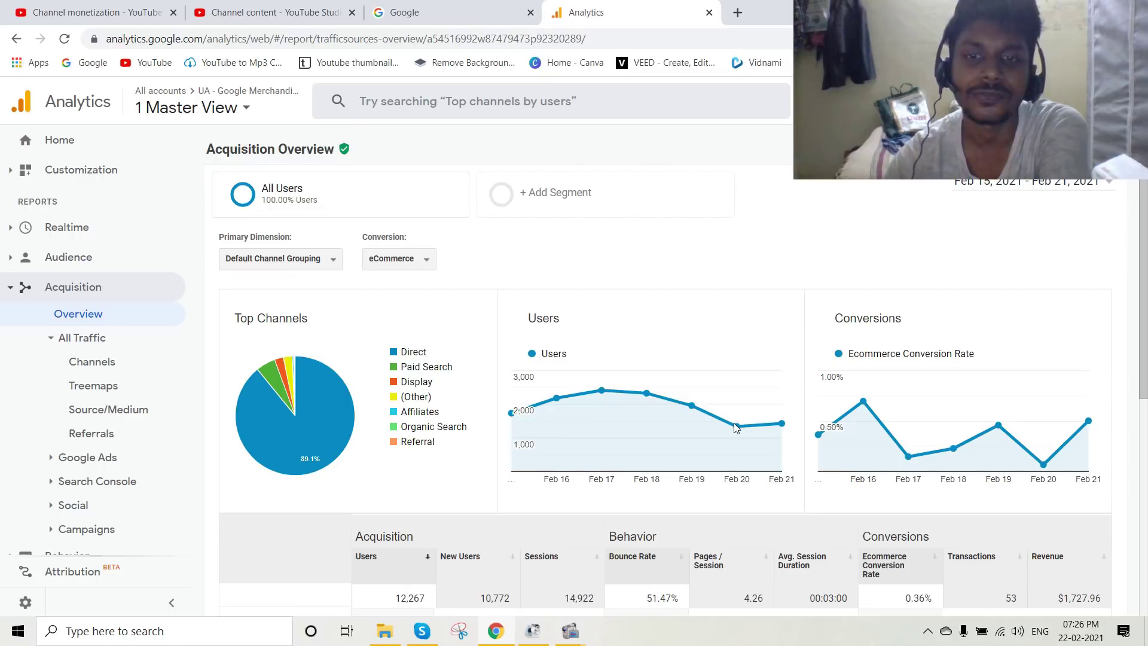
mouse_move(738, 426)
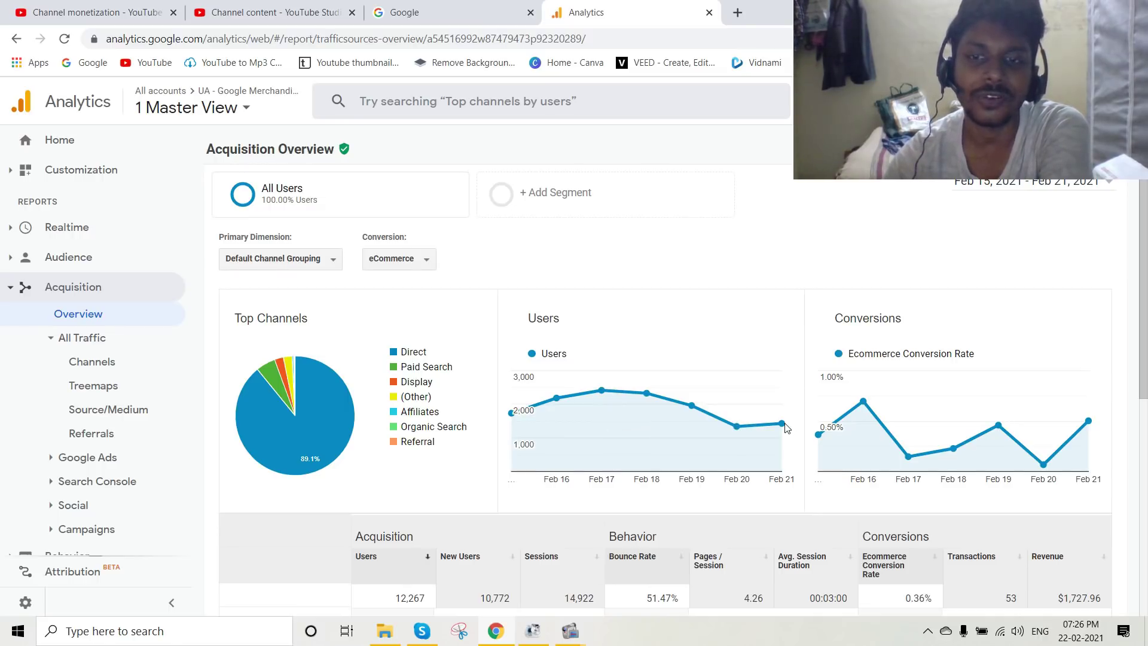
mouse_move(782, 424)
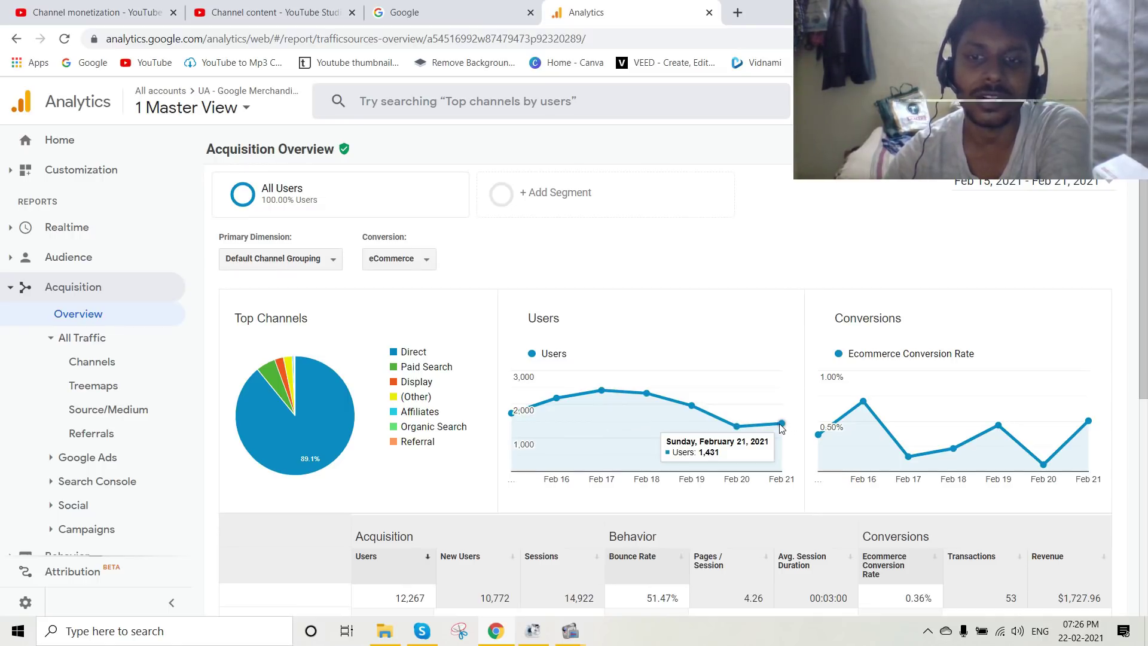
Examine the daily Ecommerce Conversion Rate values from February 15 to 21 in the Conversions chart.
mouse_move(860, 423)
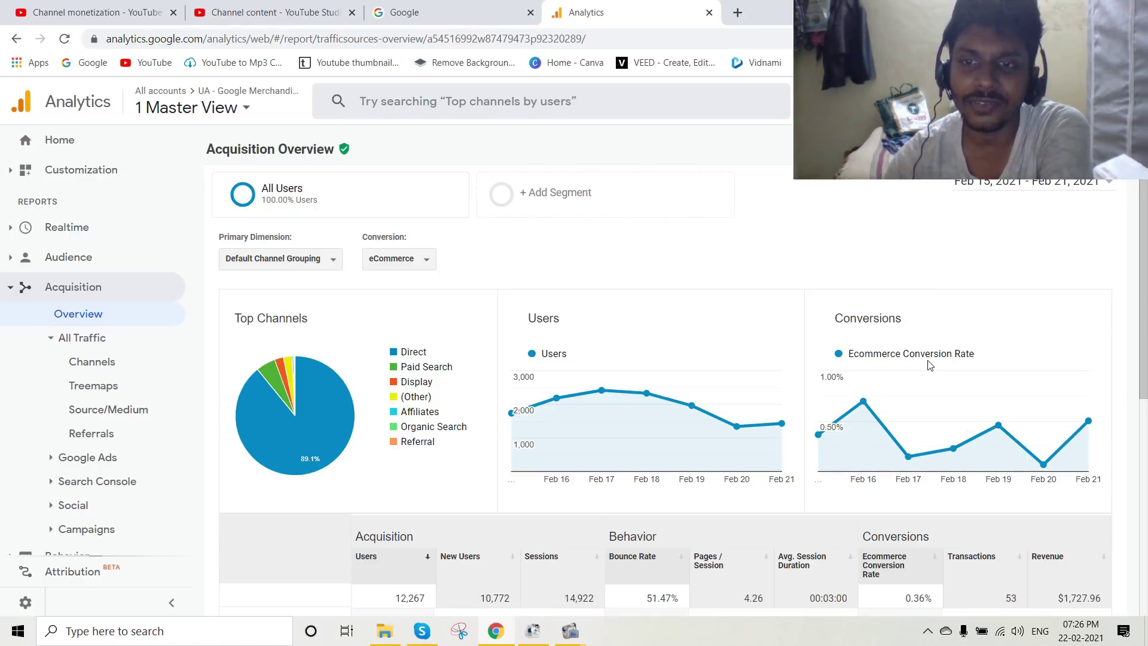
mouse_move(822, 427)
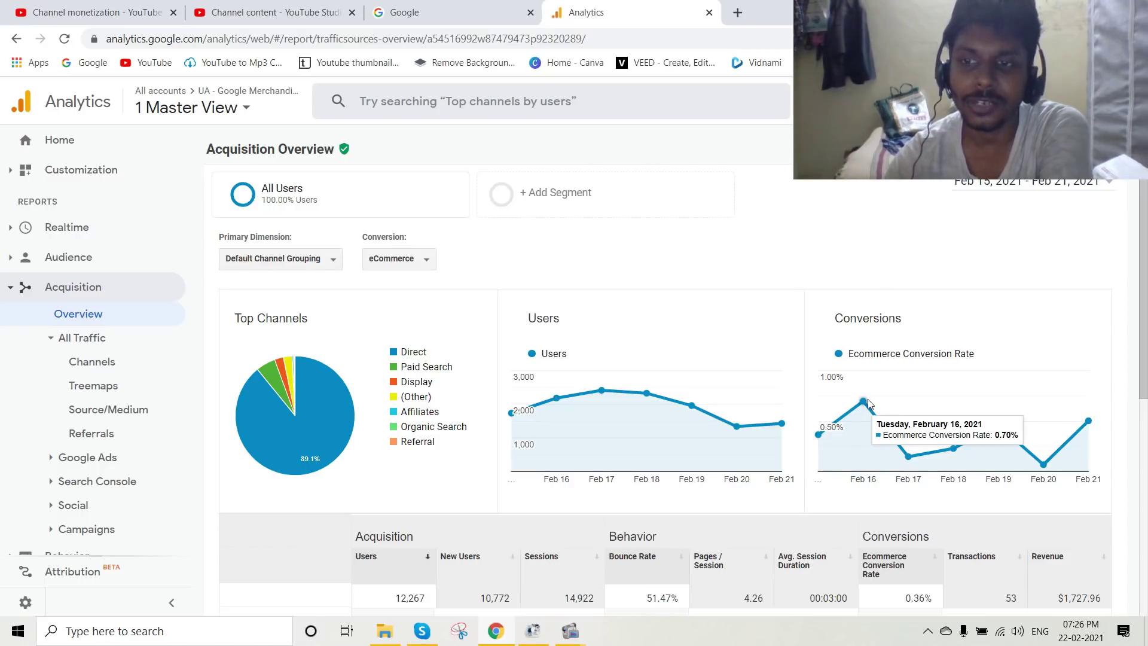
mouse_move(898, 455)
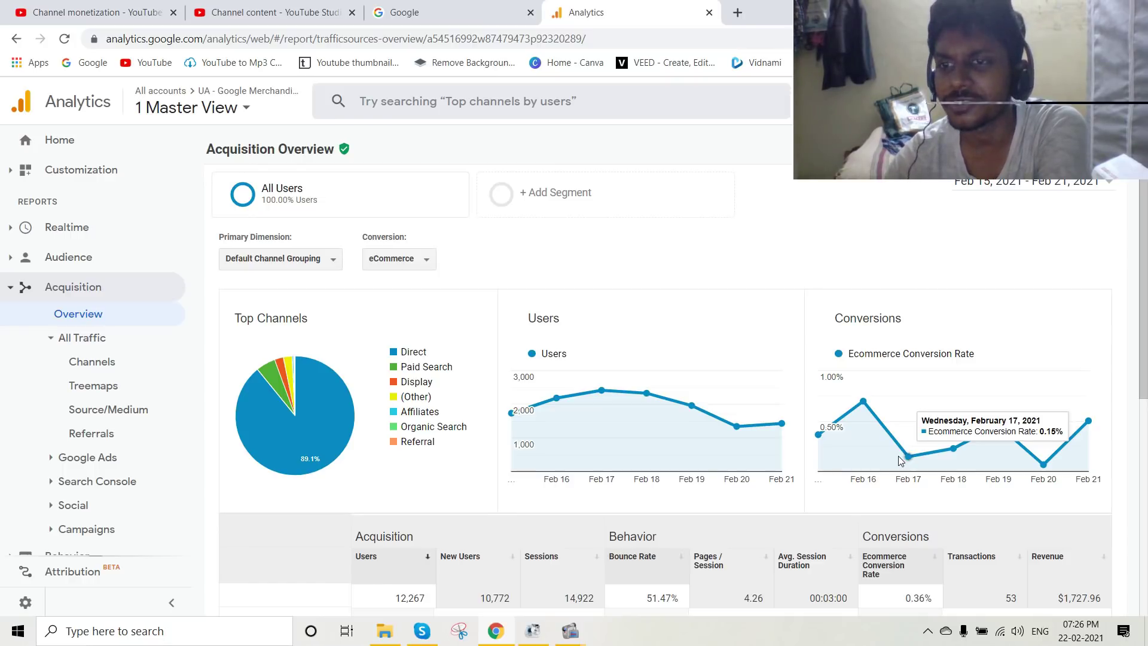
mouse_move(952, 449)
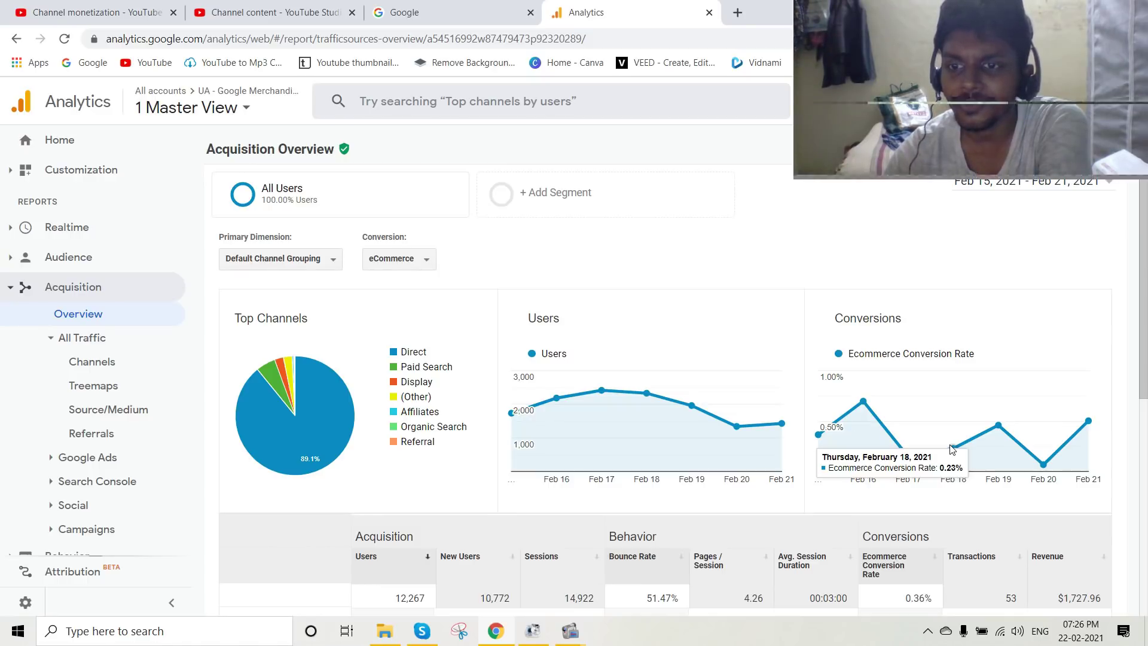
mouse_move(1003, 429)
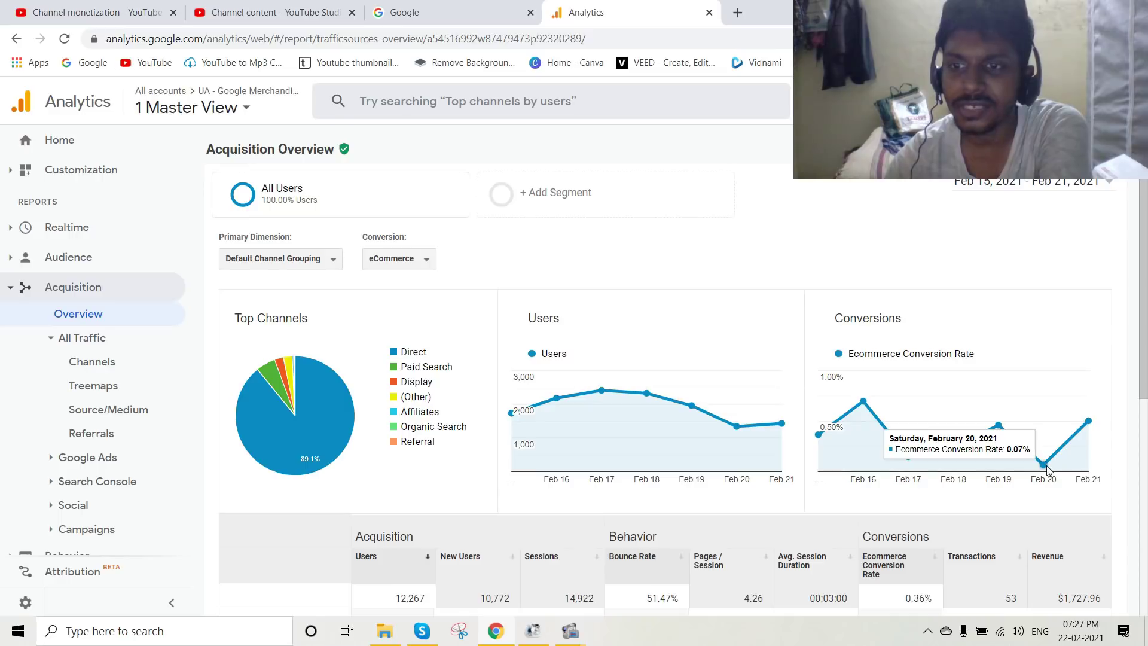
mouse_move(1088, 422)
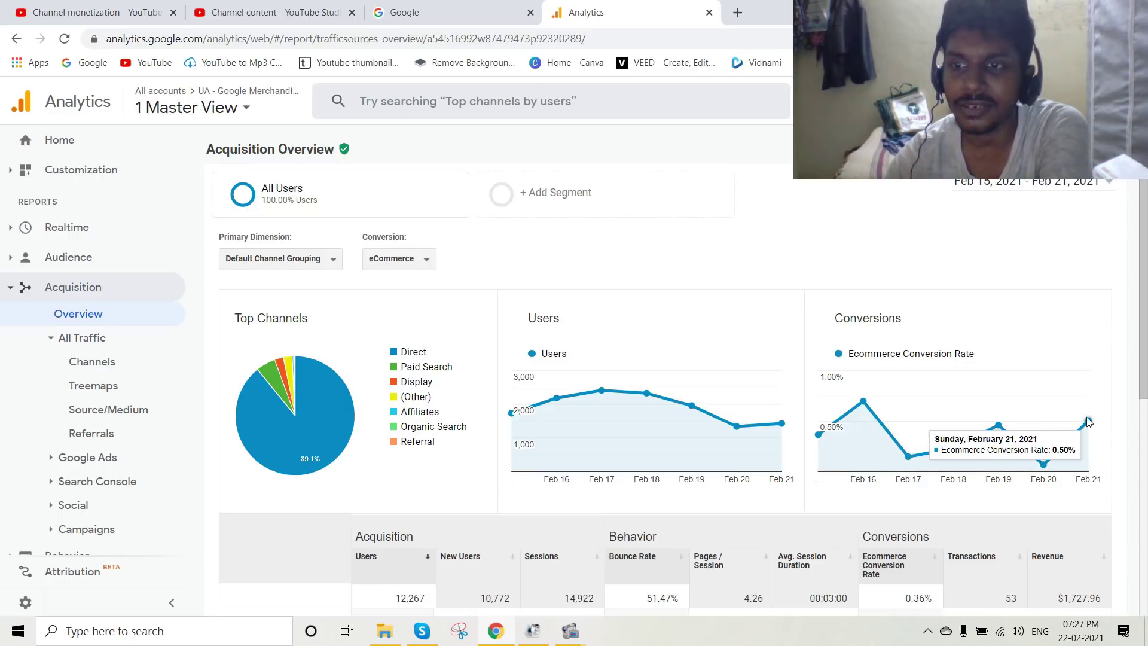
Review the conversion columns of the channel table and check the Direct share in the Top Channels pie chart.
scroll(1087, 422, "down", 5)
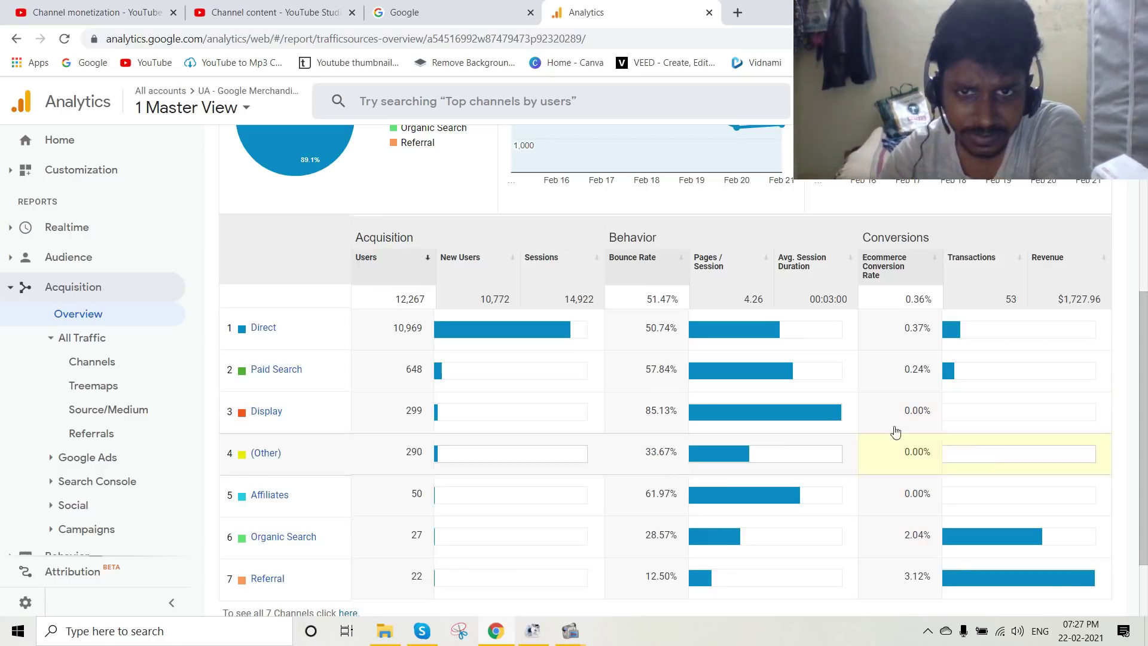
scroll(641, 454, "up", 4)
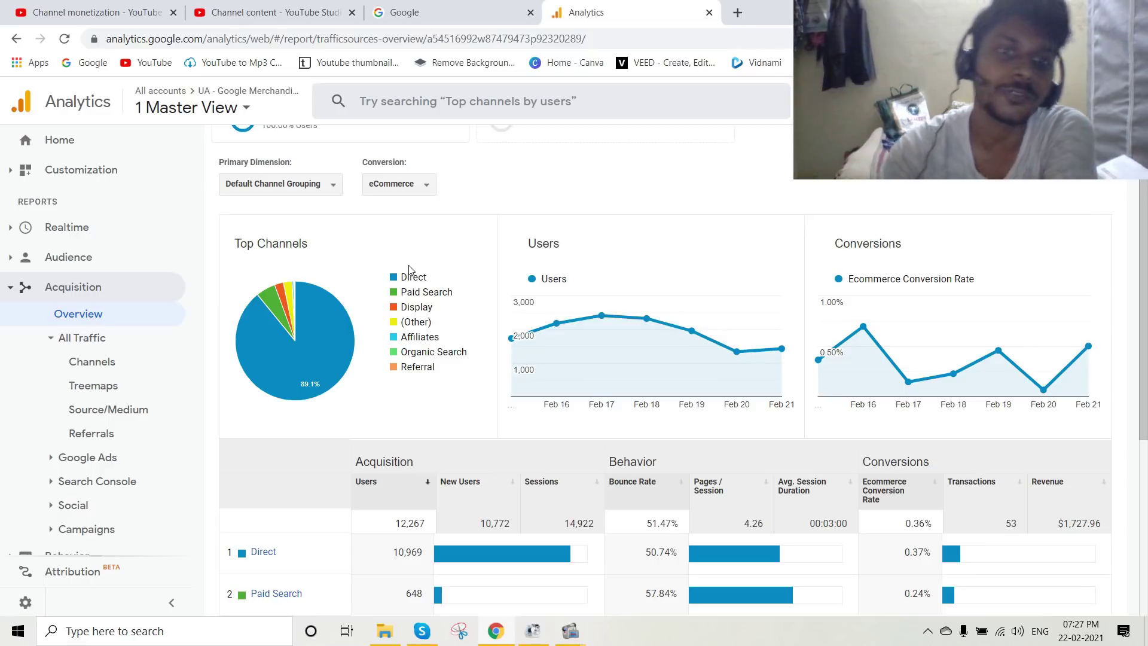
mouse_move(278, 311)
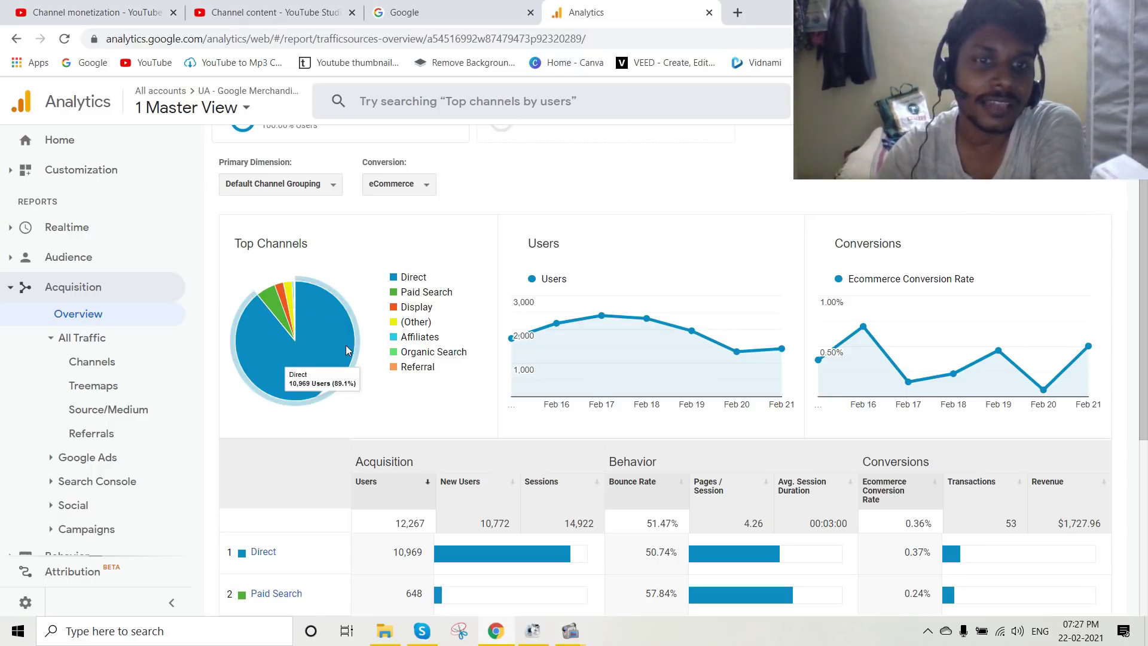
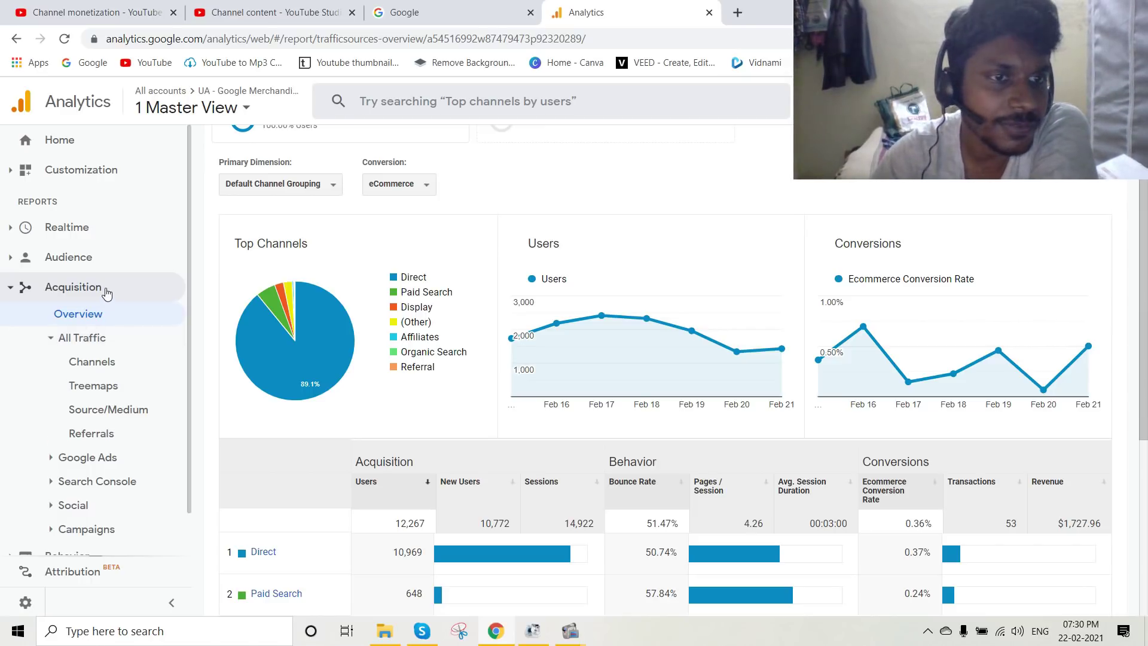
Expand the Audience reports and their Demographics group, and look over the available audience reports.
left_click(74, 257)
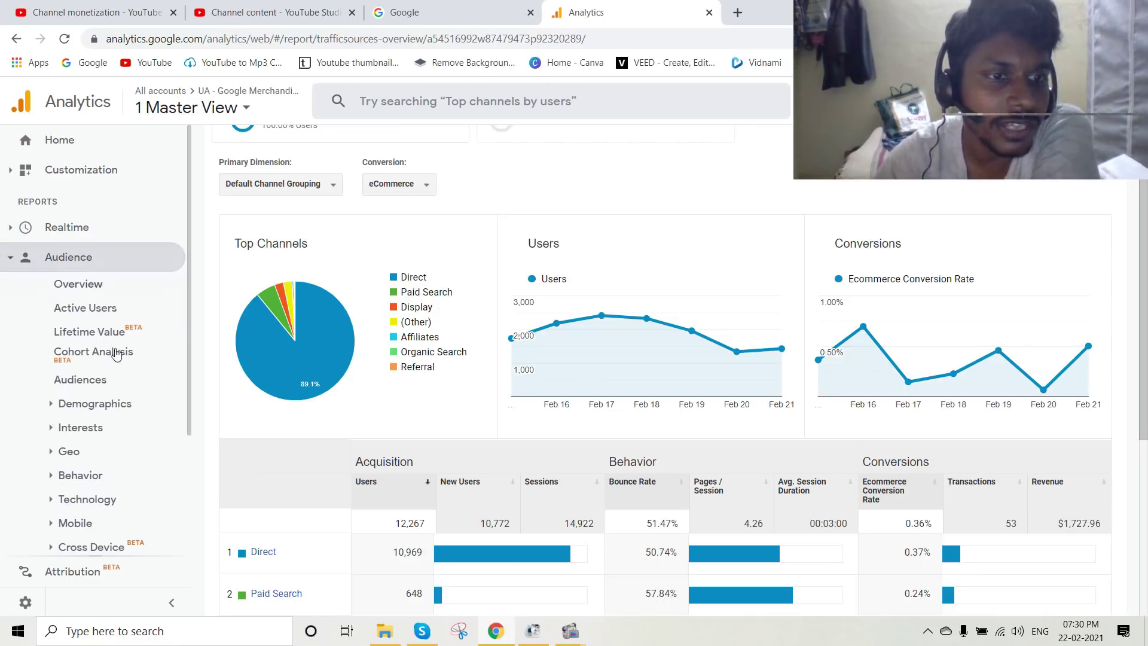
scroll(114, 454, "down", 3)
scroll(120, 475, "up", 3)
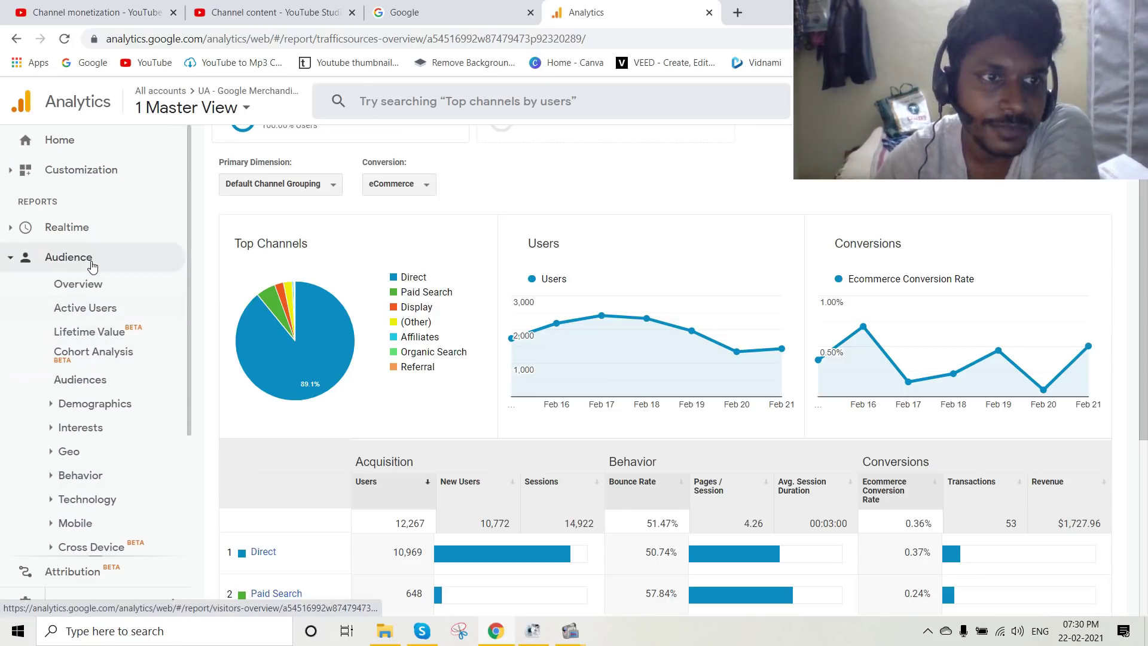
left_click(122, 412)
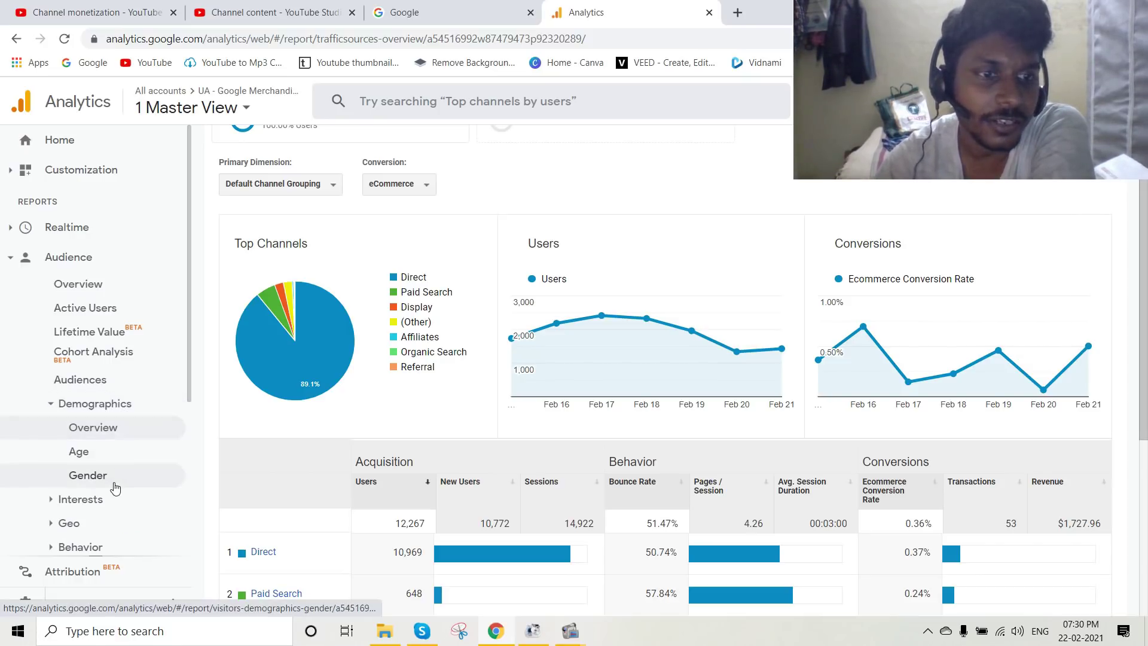
scroll(124, 440, "down", 3)
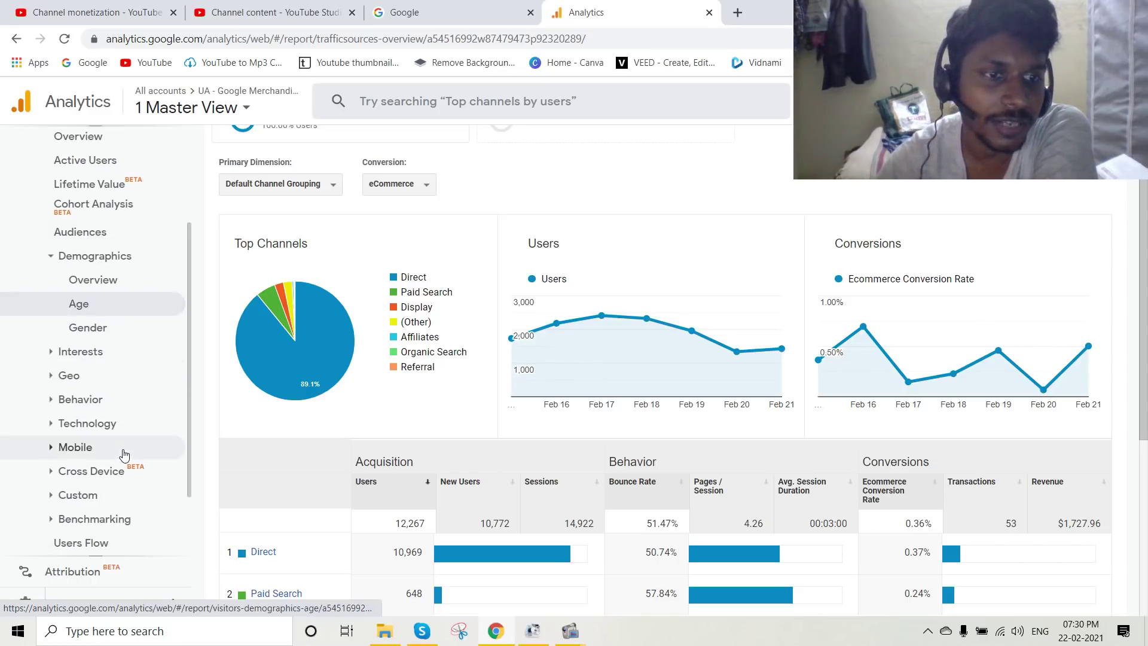
Expand the Interests, Geo and Mobile groups under Audience in turn to view their reports.
left_click(105, 349)
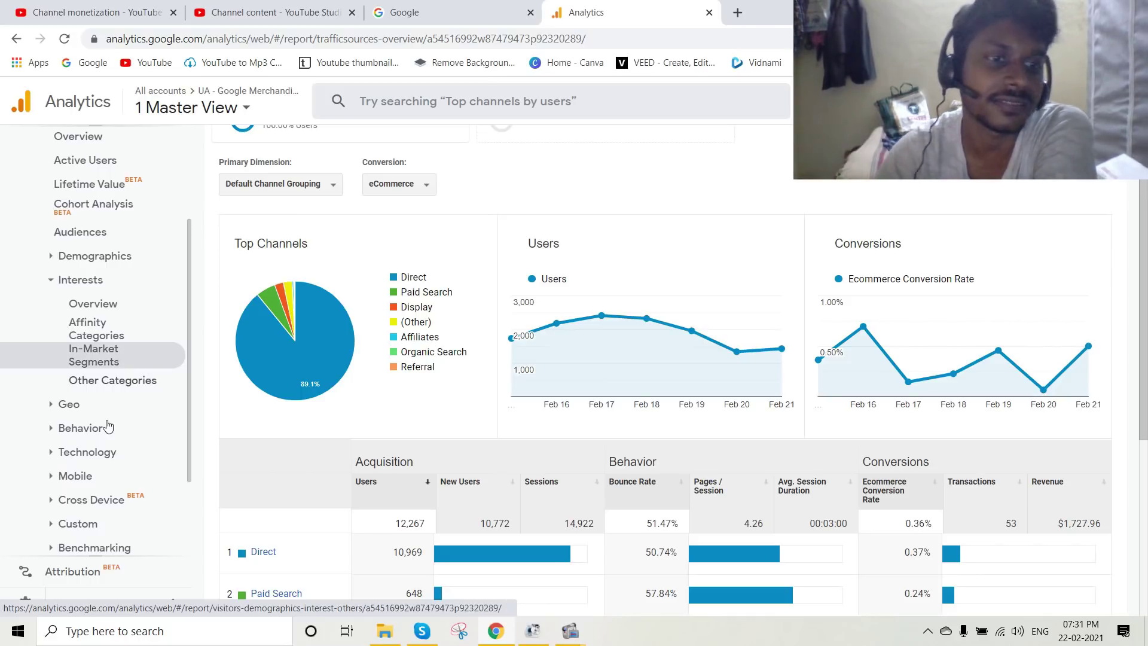
left_click(84, 405)
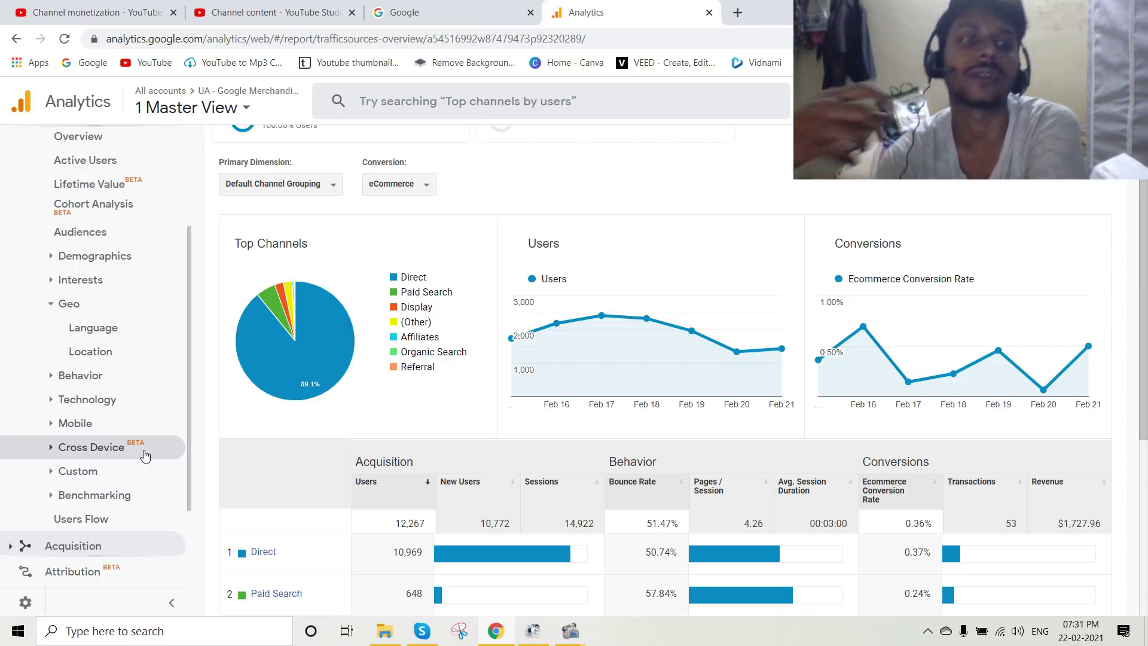
left_click(91, 428)
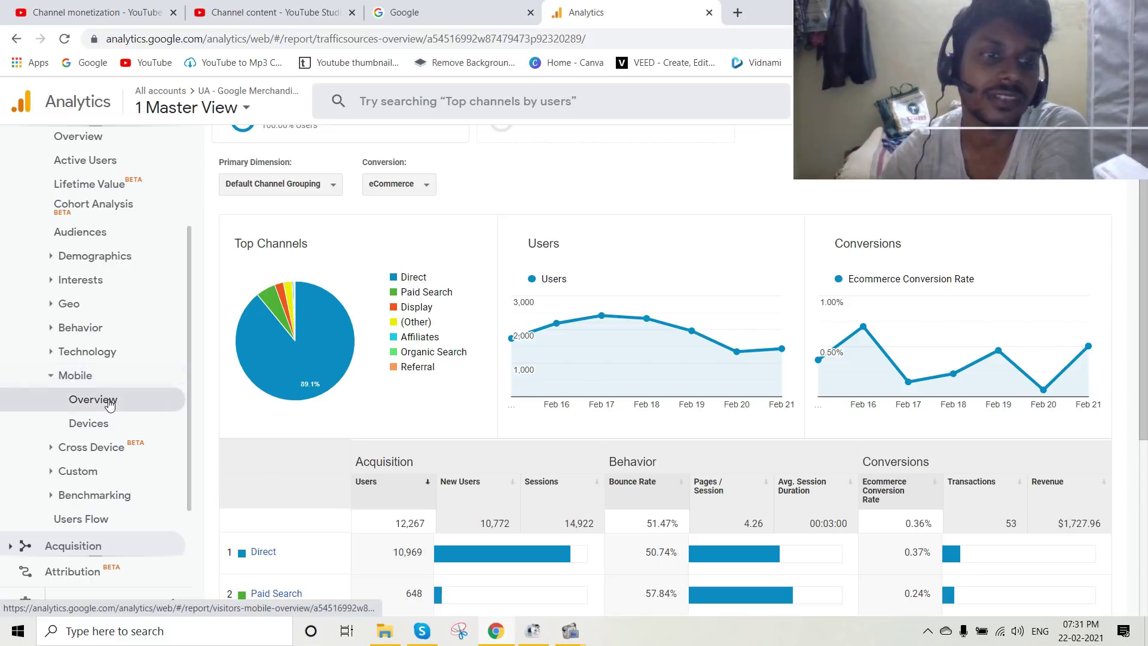
Expand the Technology group under Audience, and open the Active Users report to view its 1 Day Active Users chart.
left_click(113, 354)
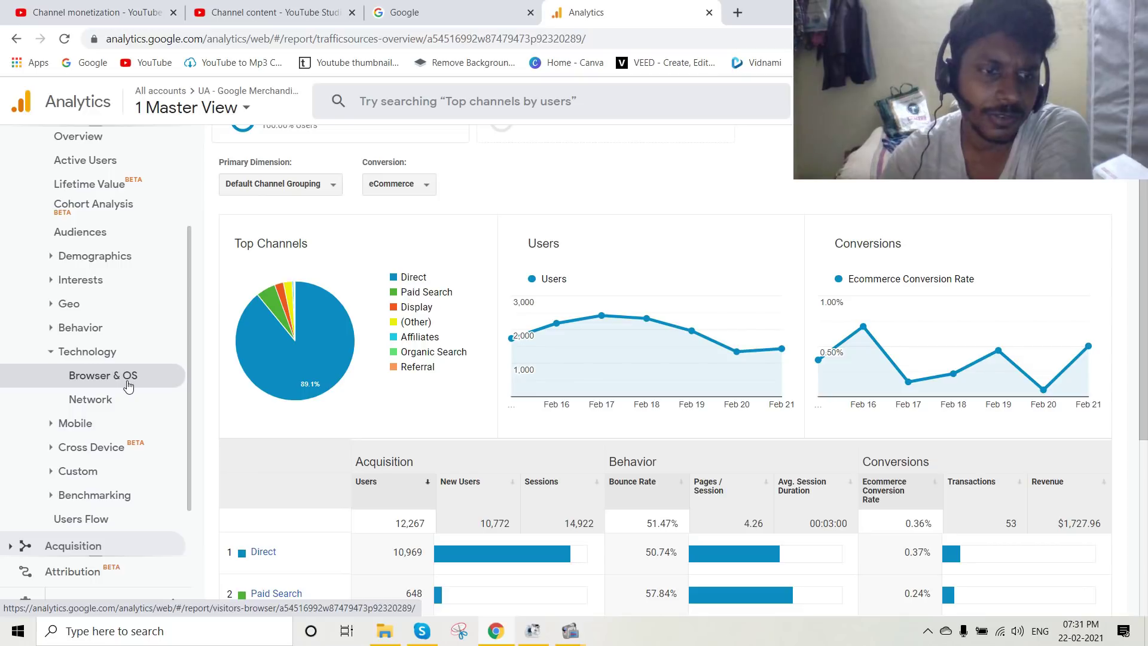
scroll(122, 401, "down", 1)
scroll(102, 472, "up", 3)
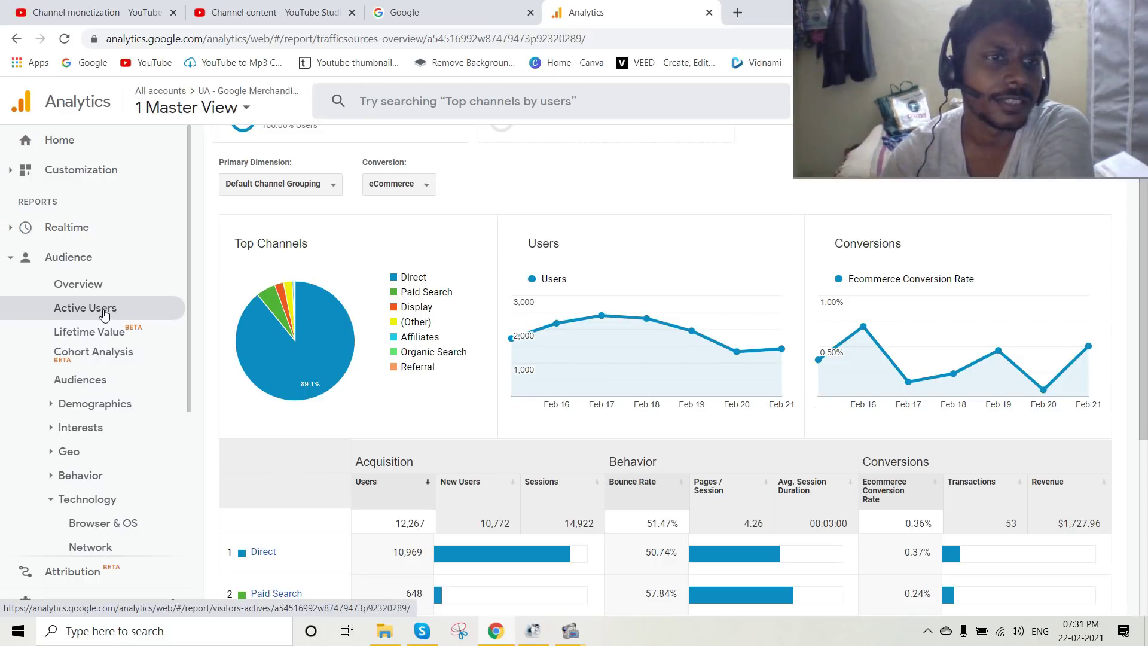
left_click(105, 314)
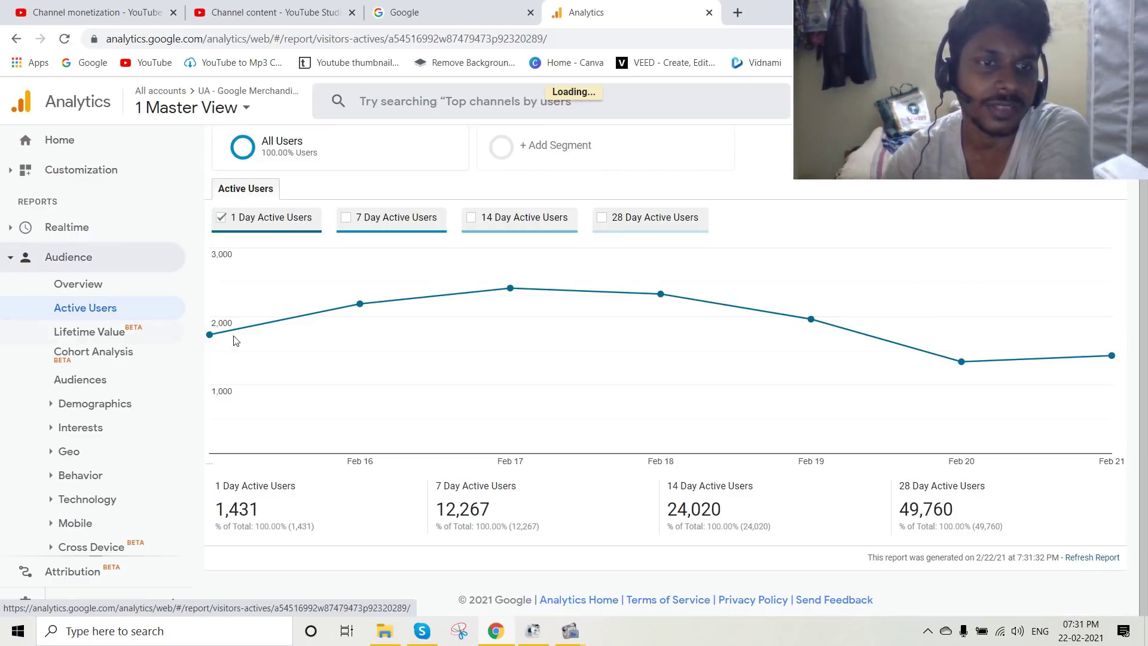
mouse_move(226, 342)
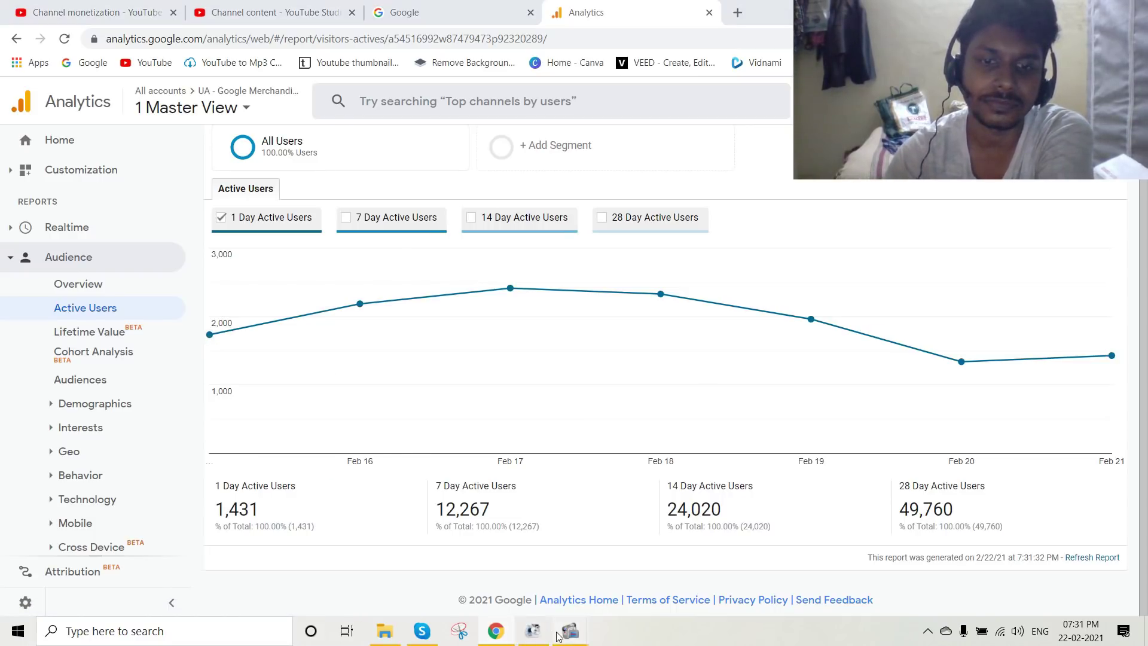
mouse_move(570, 630)
left_click(478, 555)
left_click(982, 571)
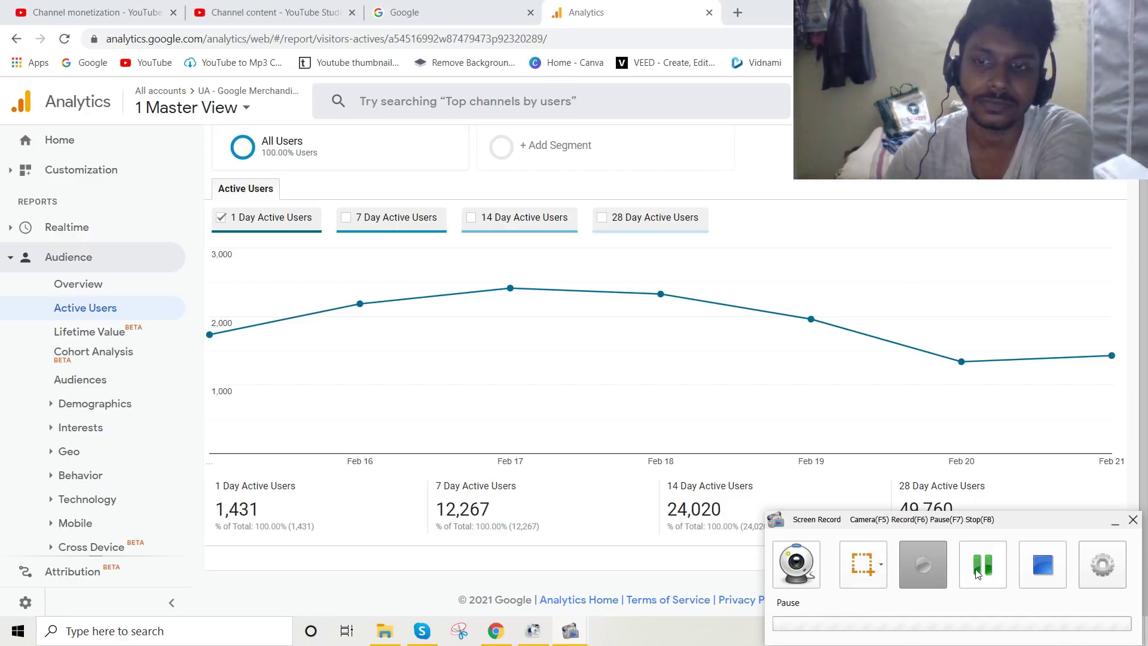
left_click(923, 572)
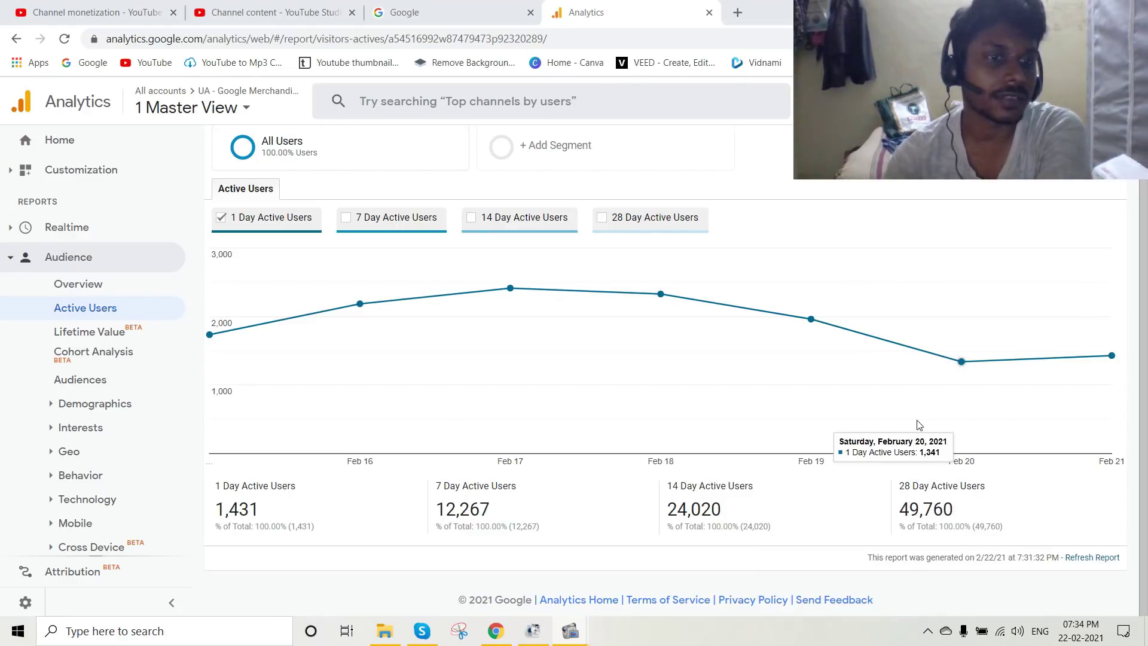
Expand the Interests group under Audience and look over its reports and the remaining audience groups.
left_click(92, 429)
scroll(93, 431, "down", 4)
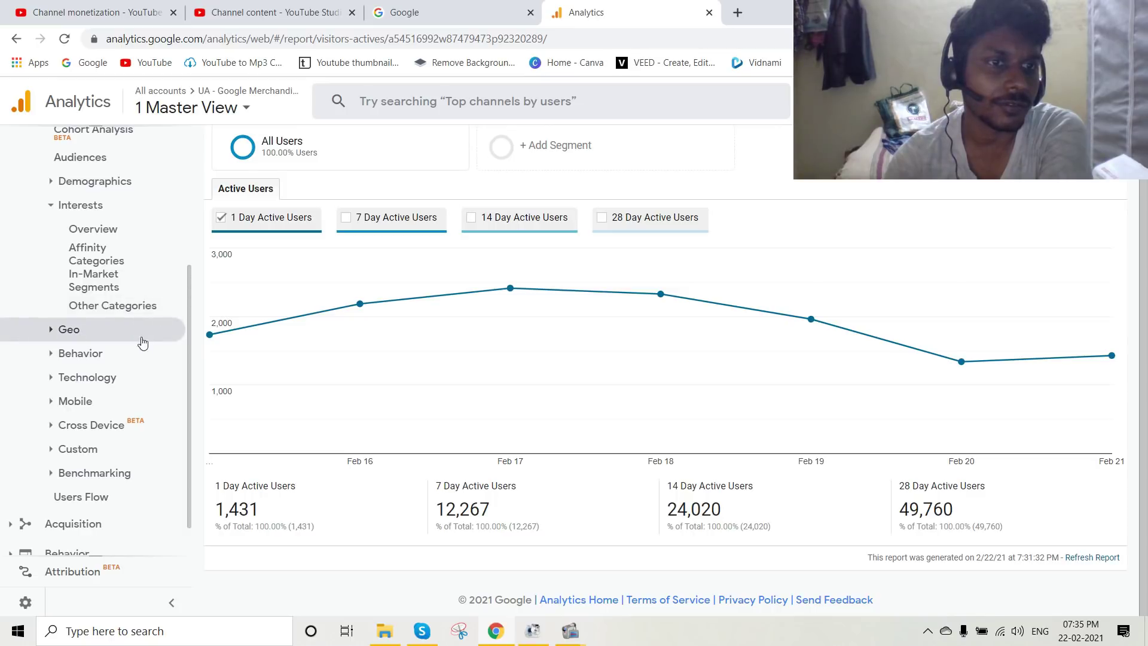
scroll(117, 395, "down", 1)
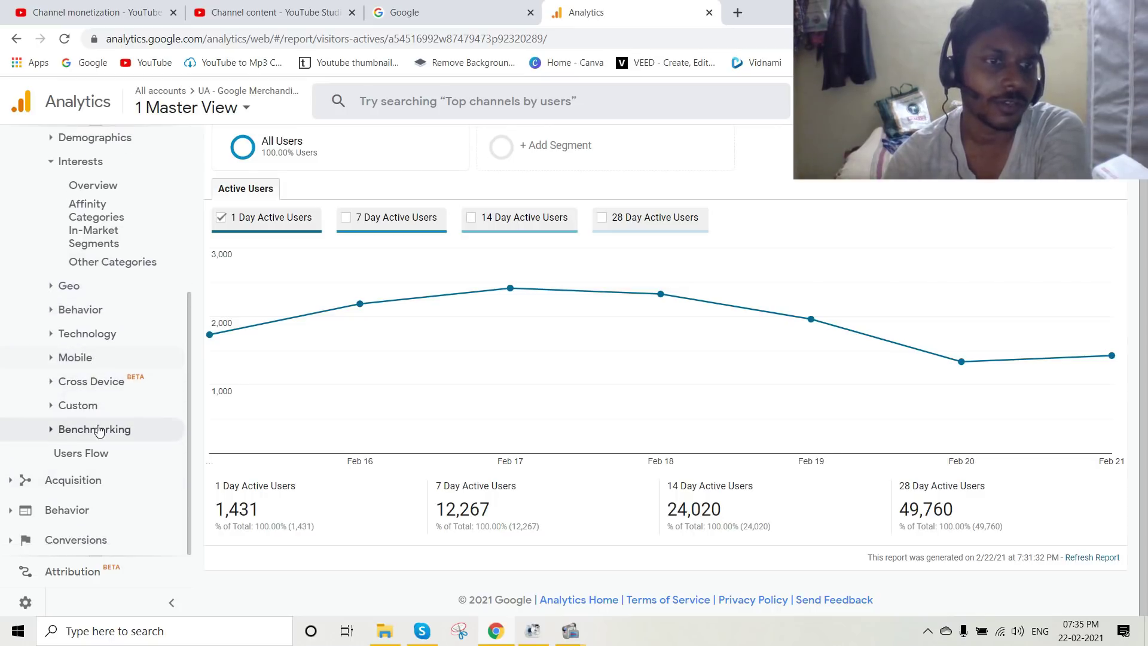
Open the Channels report under Benchmarking and compare the sessions chart and channel table against the benchmark.
left_click(99, 430)
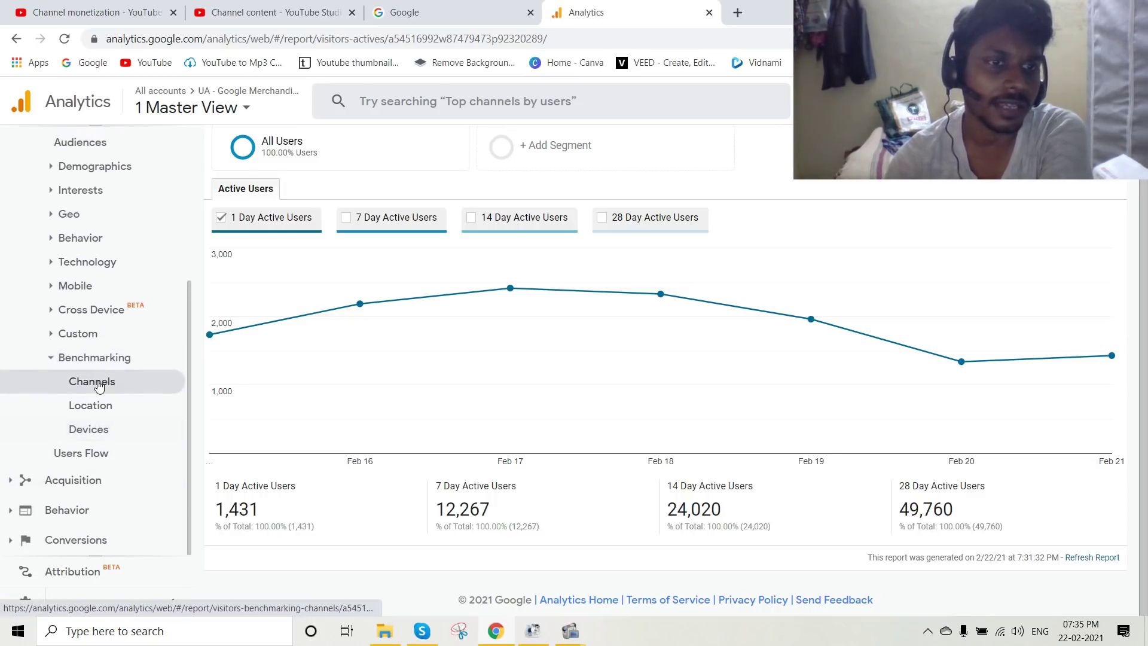
left_click(99, 386)
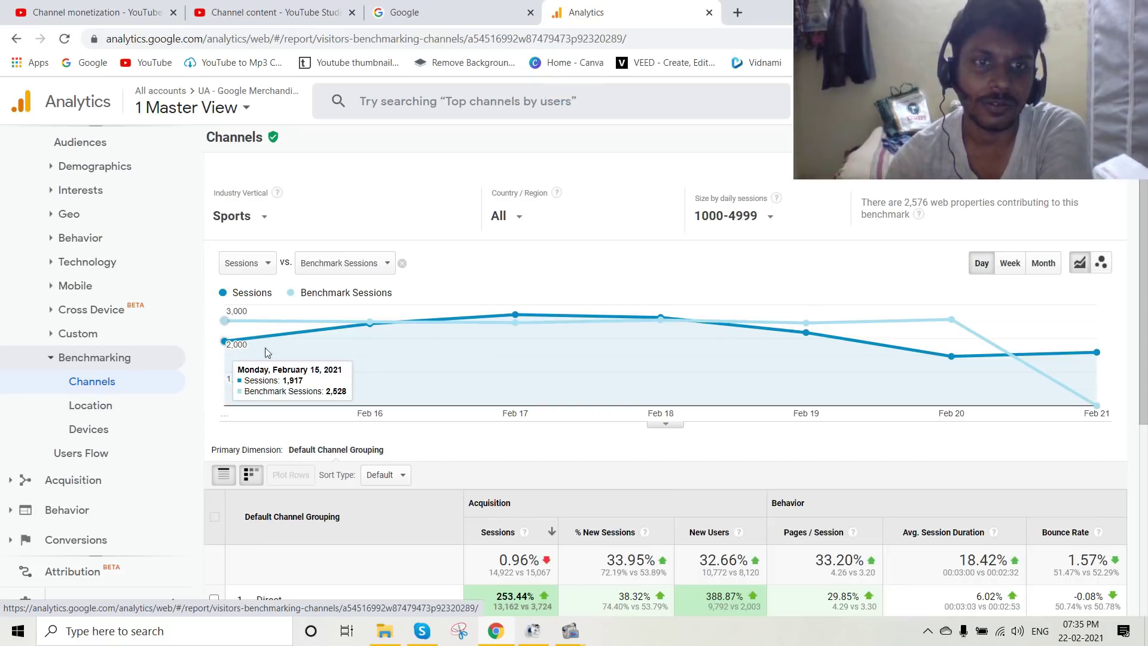
scroll(371, 347, "down", 2)
scroll(482, 411, "down", 3)
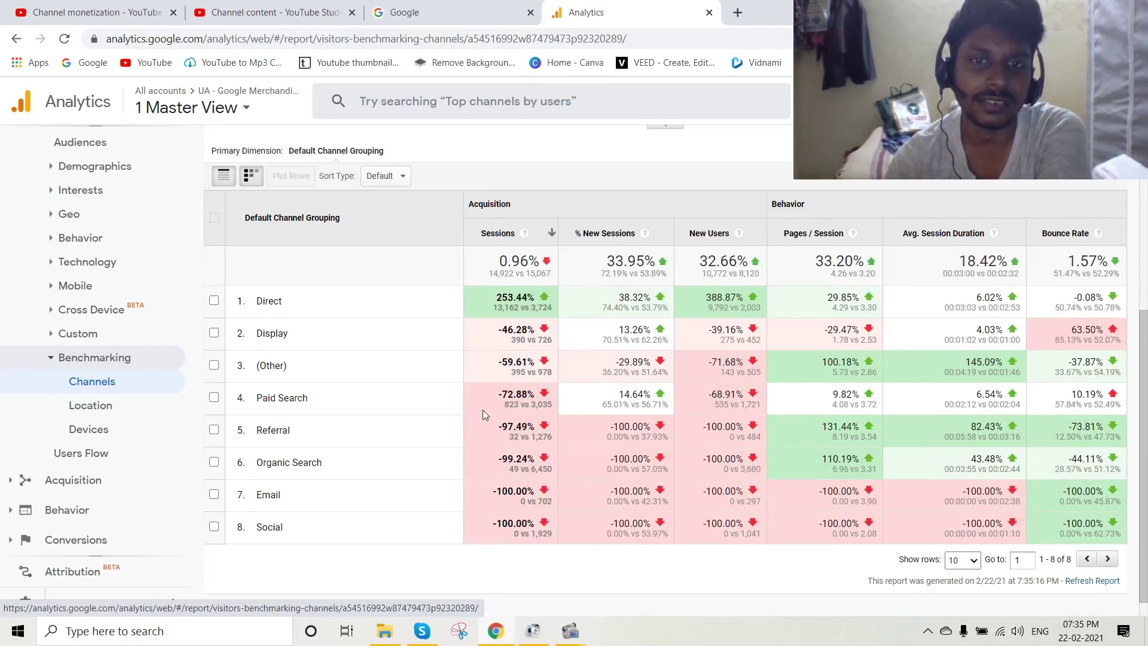
scroll(482, 410, "up", 5)
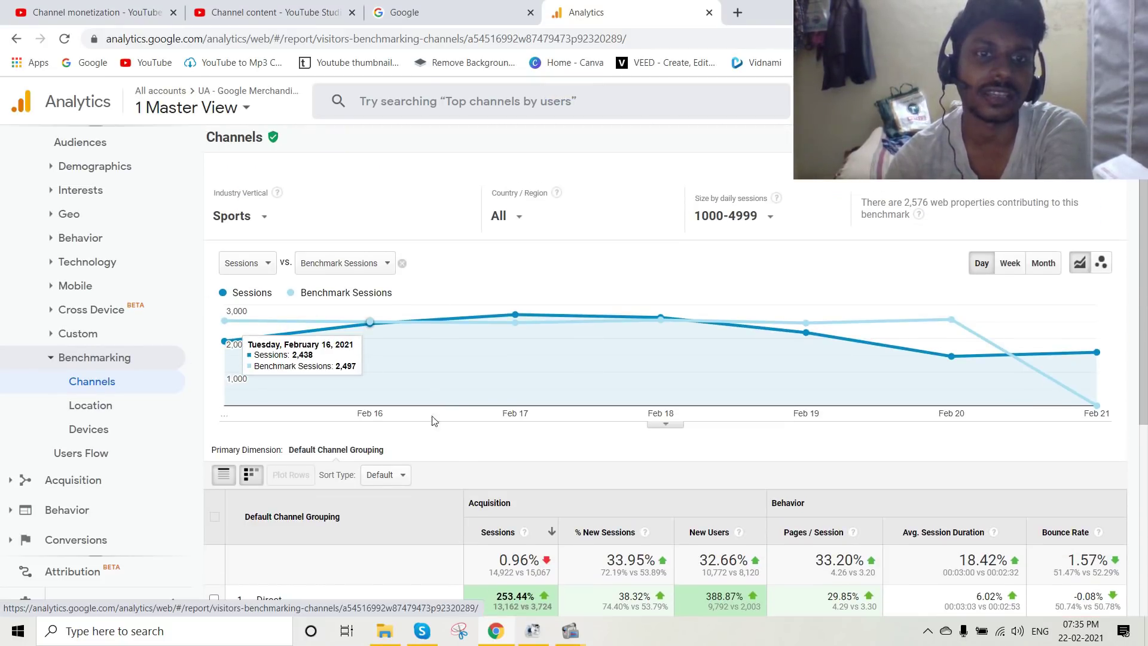
scroll(436, 418, "down", 5)
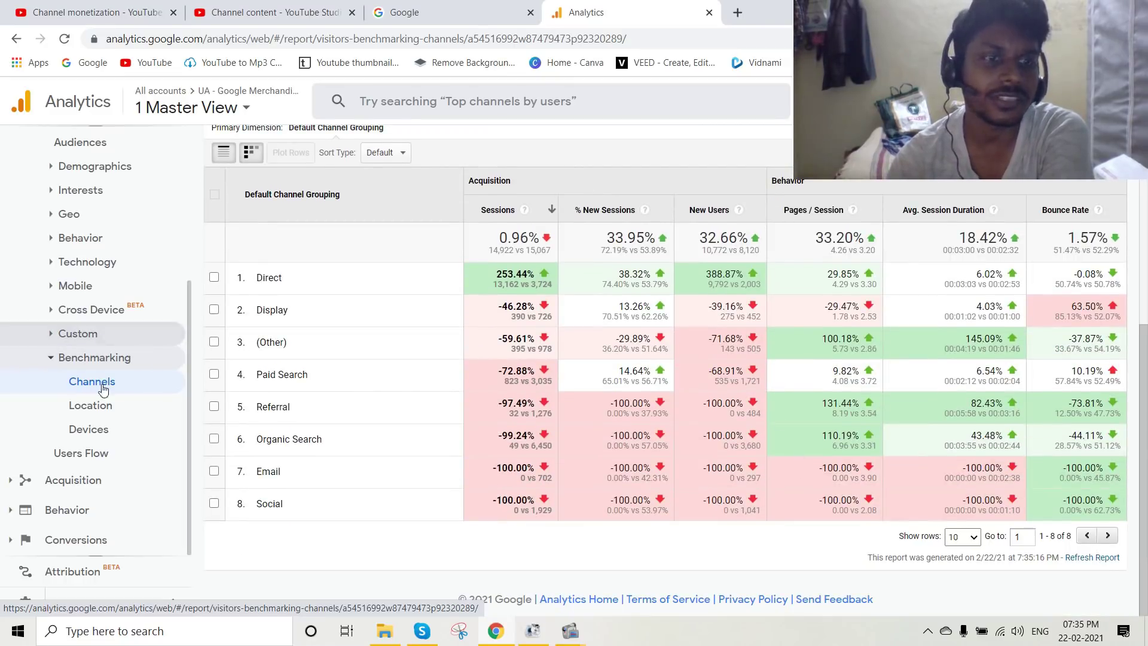
Open the audience Lifetime Value report and review its Revenue Per User chart and acquisition channel table.
scroll(104, 452, "up", 4)
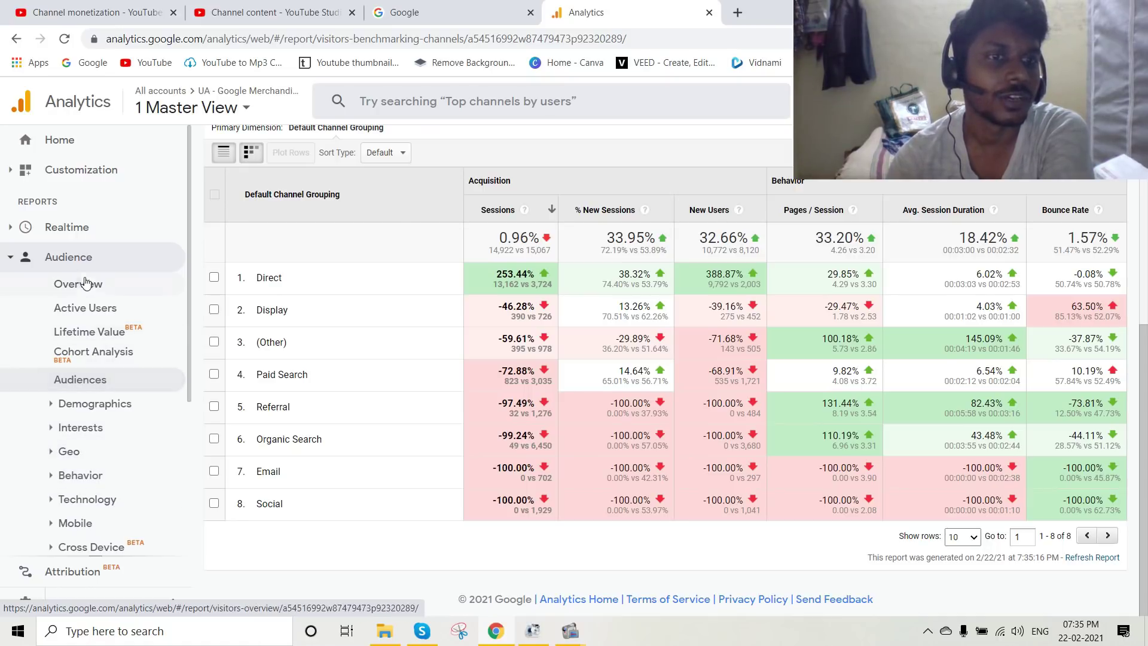
left_click(105, 330)
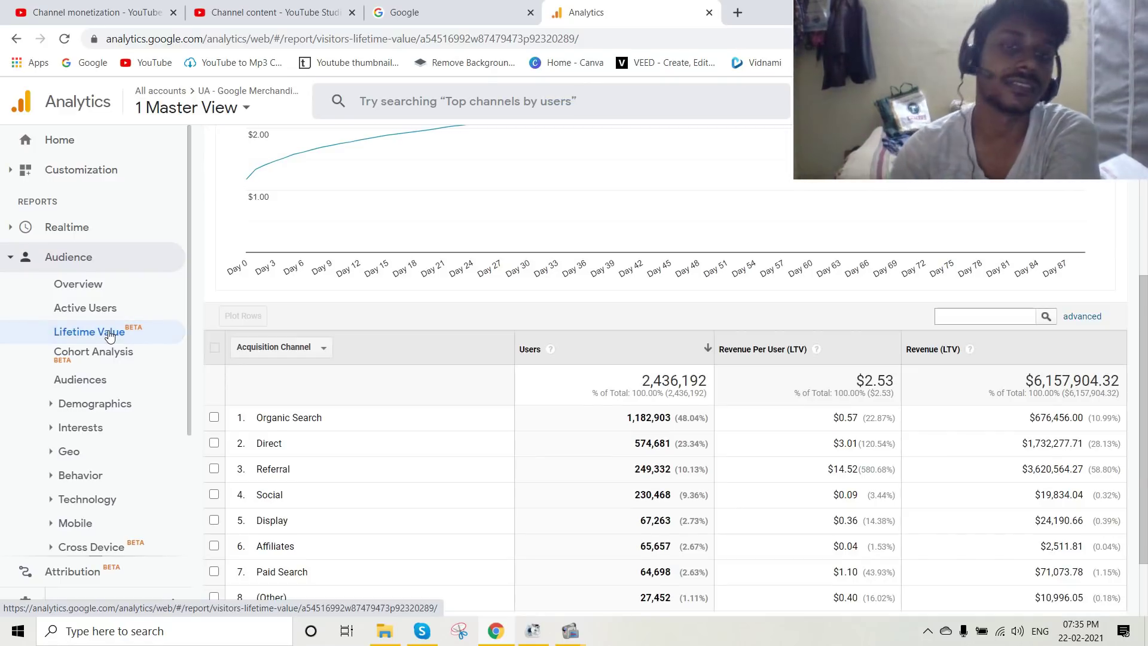
scroll(539, 353, "up", 4)
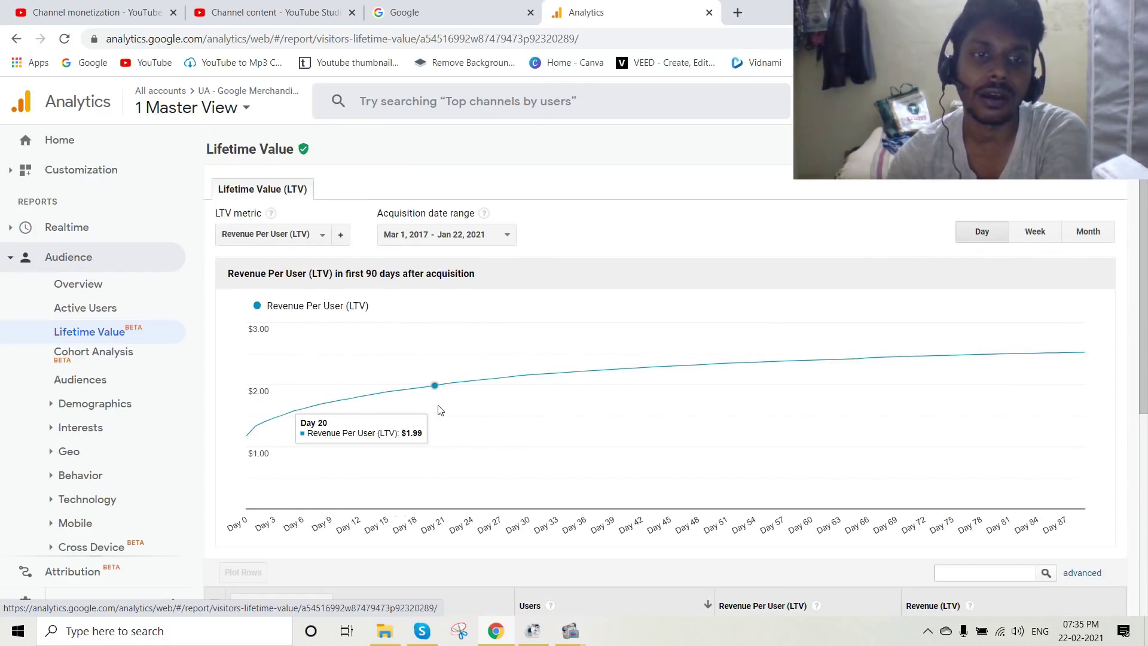
scroll(471, 405, "down", 5)
scroll(687, 420, "up", 2)
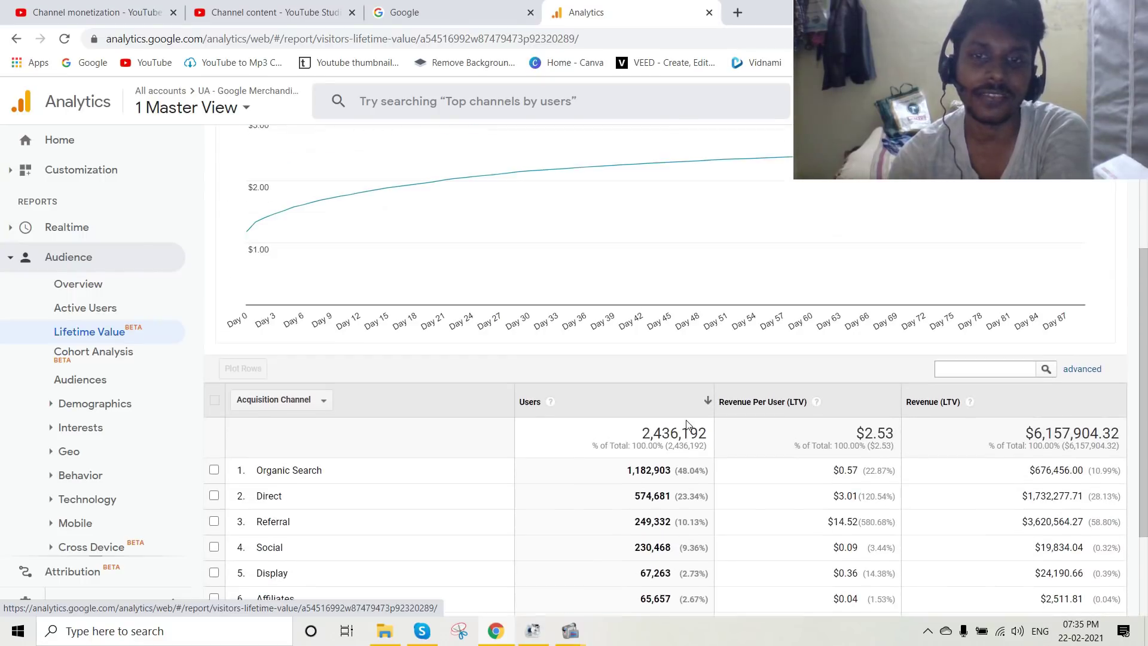
scroll(687, 423, "up", 3)
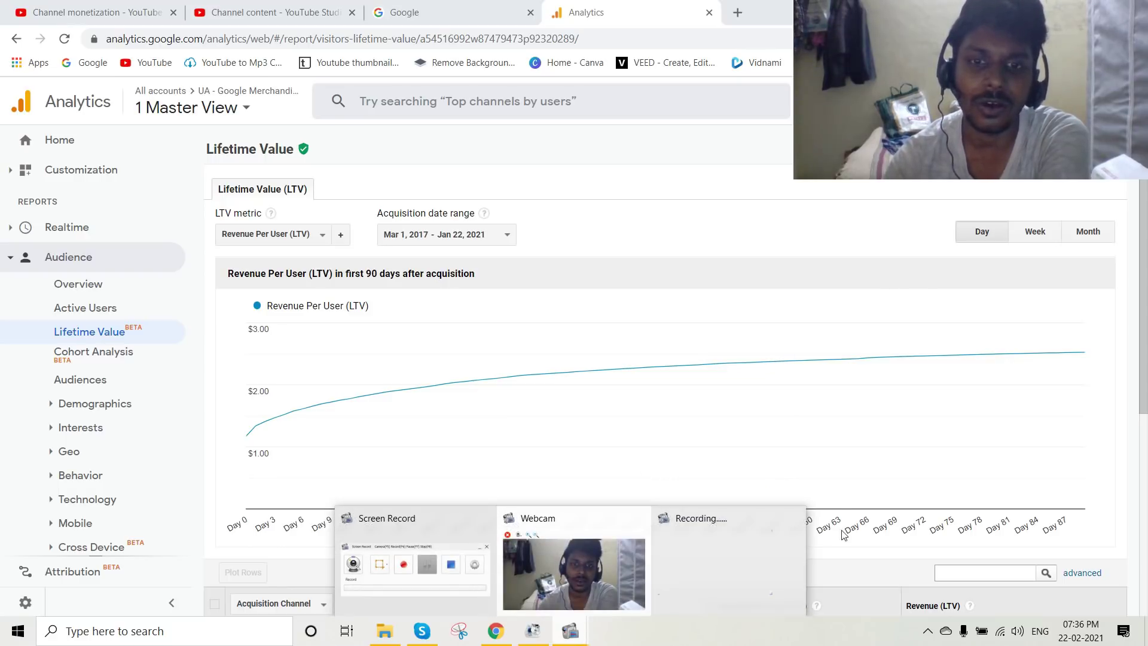
mouse_move(824, 442)
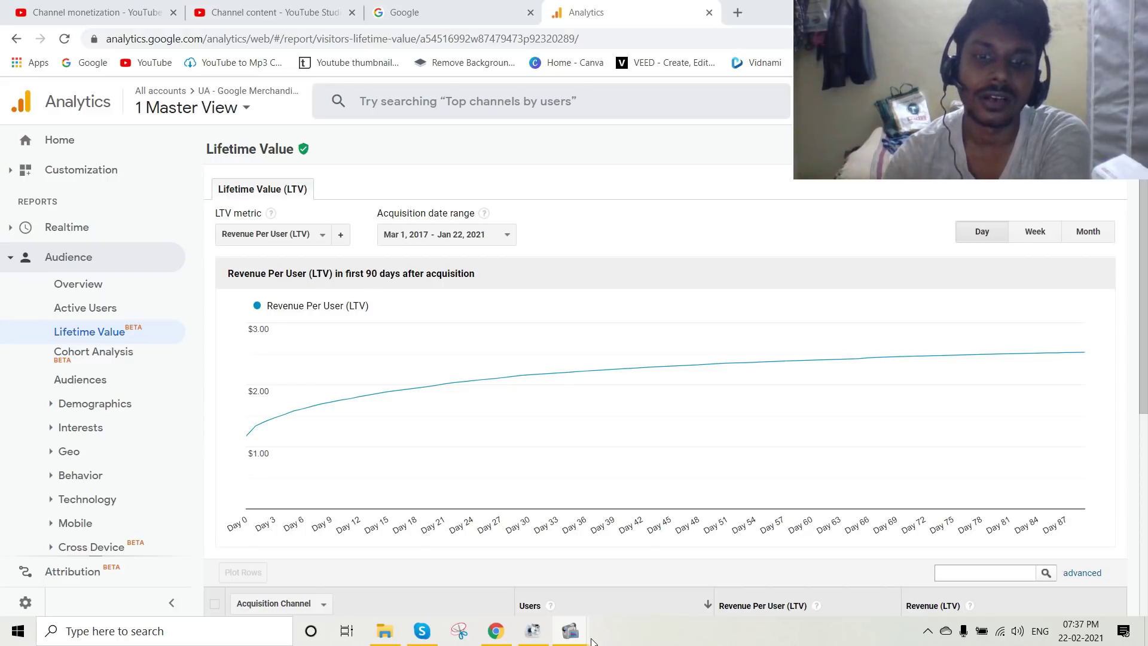
mouse_move(570, 641)
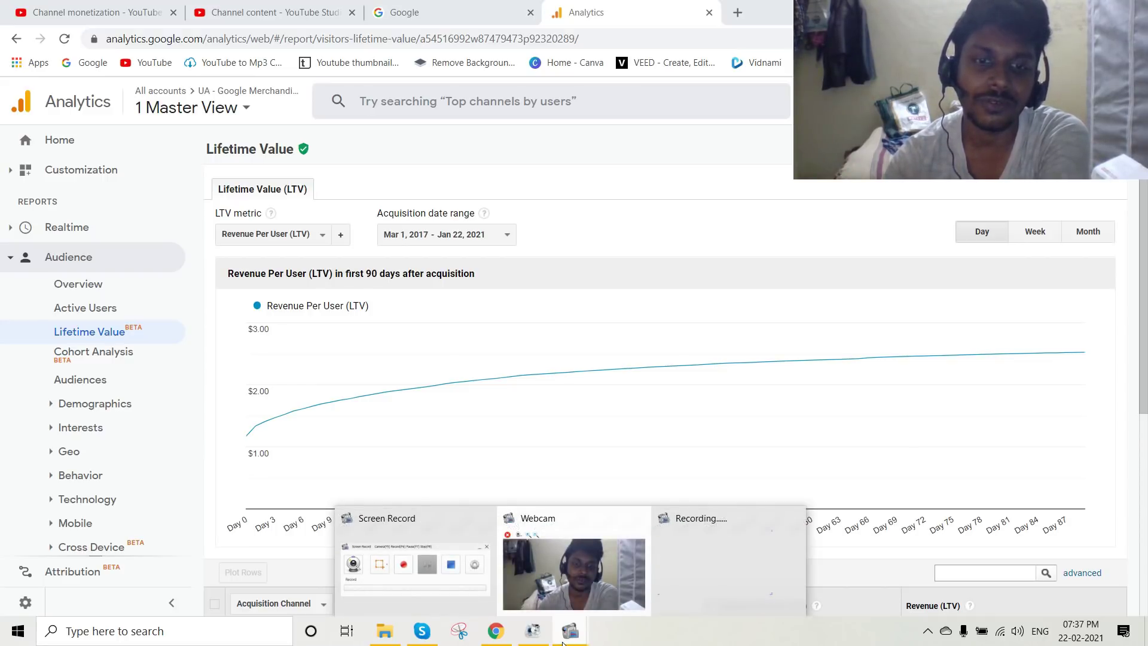
left_click(445, 532)
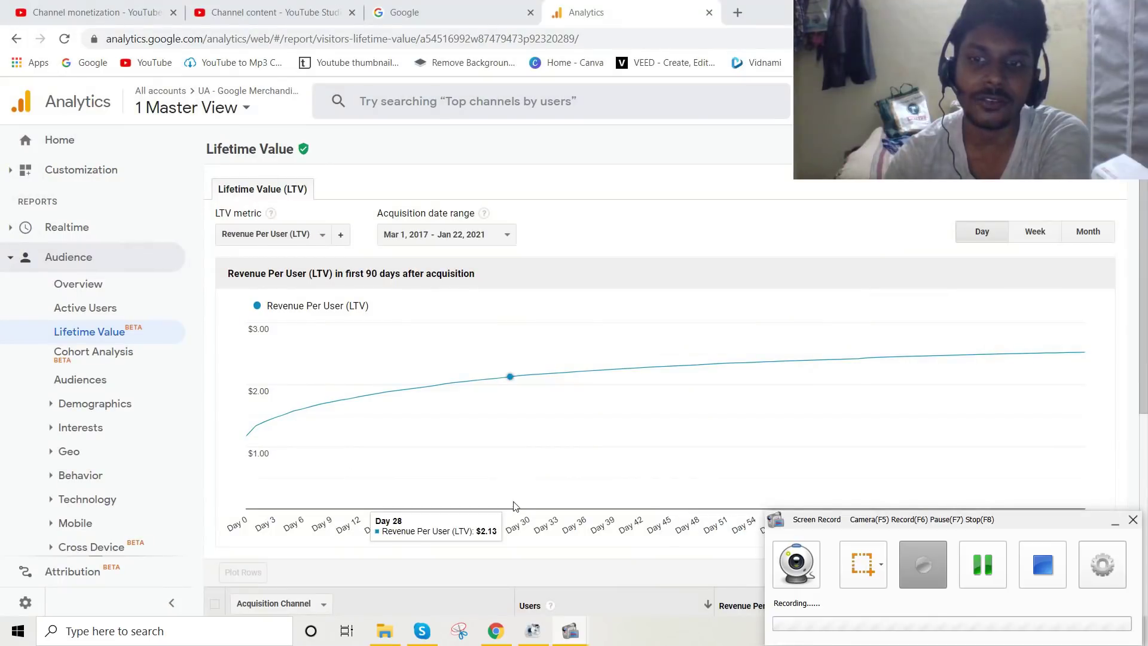
left_click(984, 565)
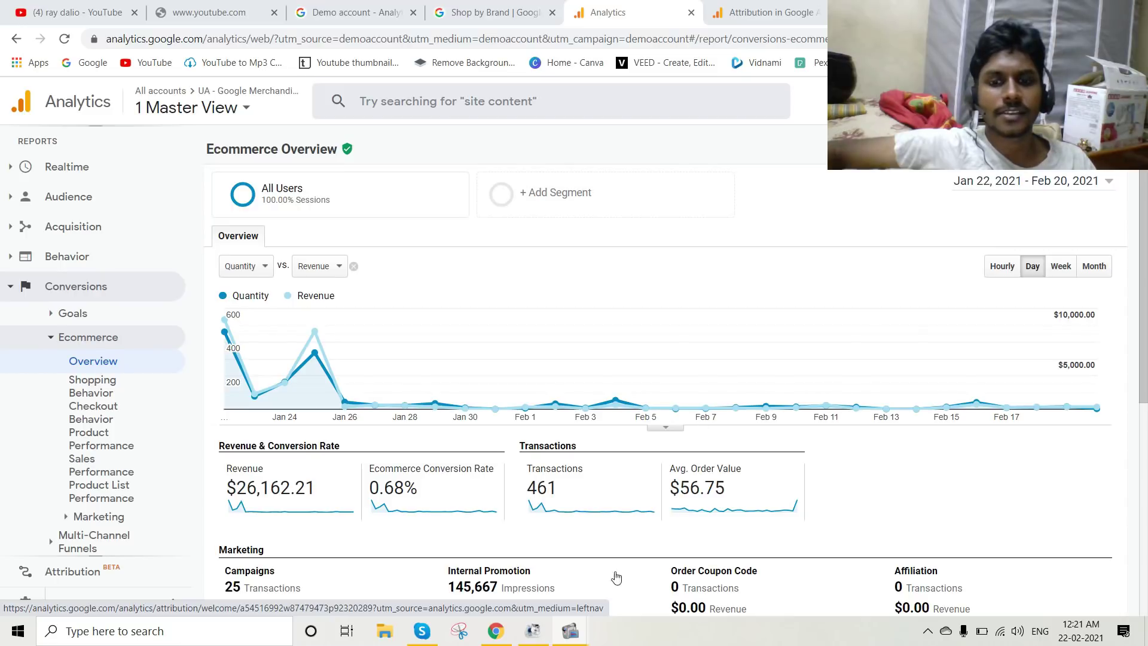
mouse_move(576, 643)
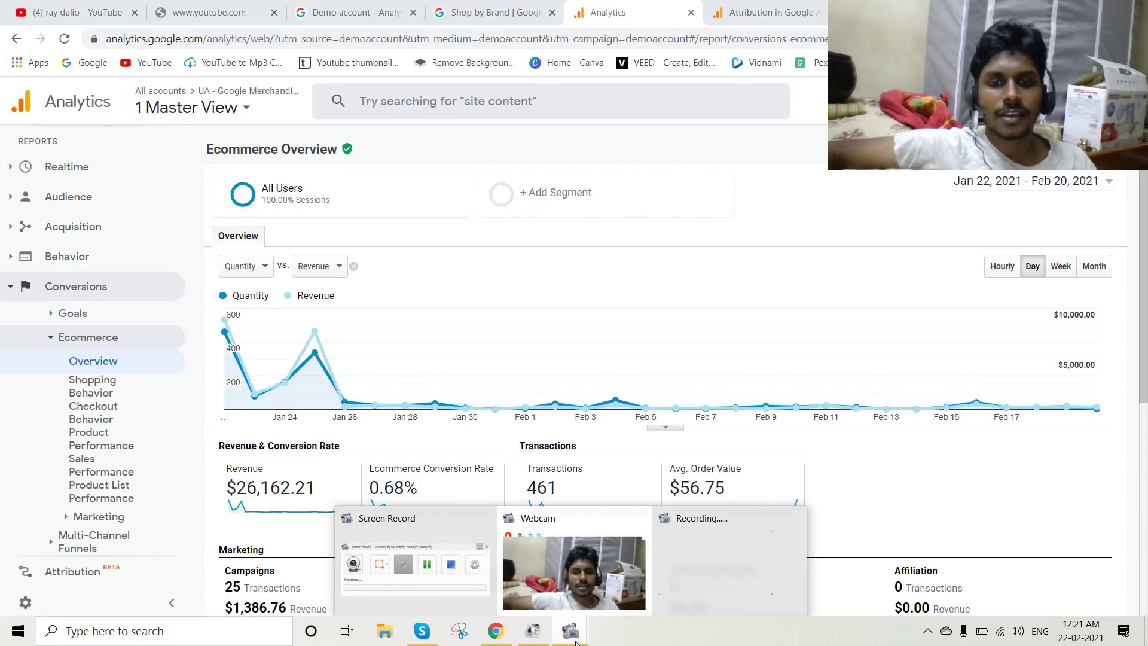
left_click(483, 518)
left_click(920, 521)
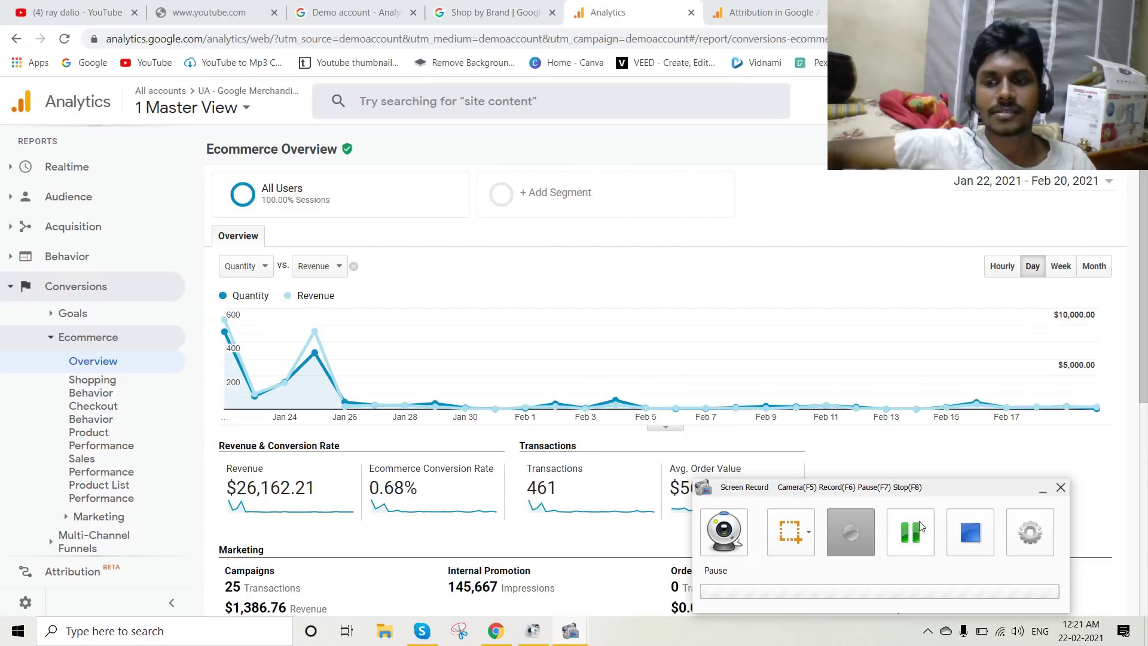